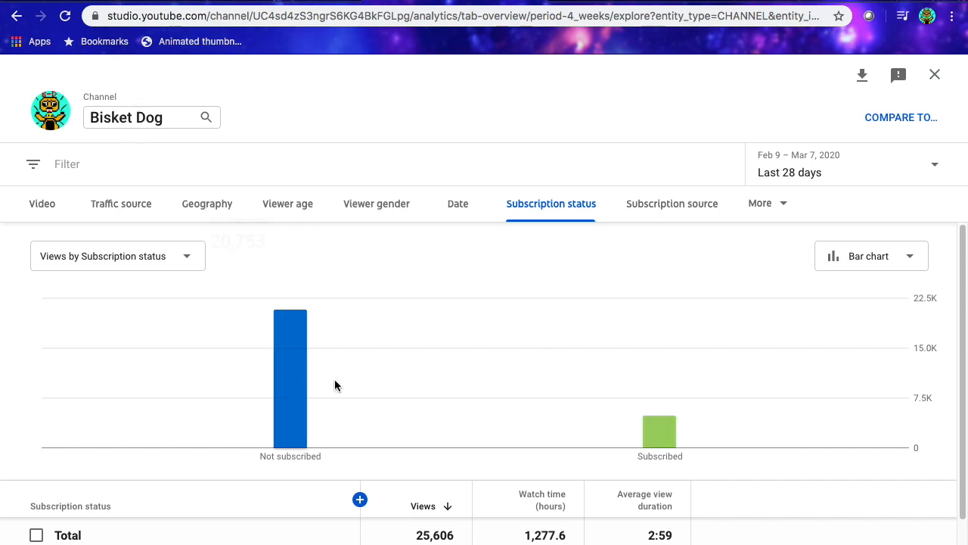
Examine the views by subscription status in the channel analytics, highlighting the view count of non-subscribed viewers.
{"action": "scroll", "coordinate": [416, 529], "scroll_direction": "down", "scroll_amount": 1}
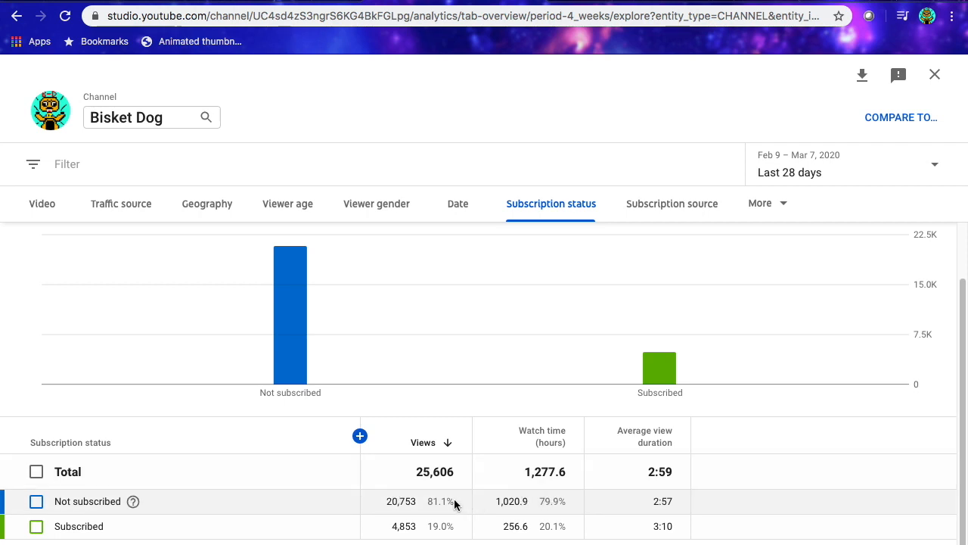
{"action": "left_click_drag", "start_coordinate": [453, 500], "coordinate": [426, 515]}
{"action": "left_click", "coordinate": [411, 502]}
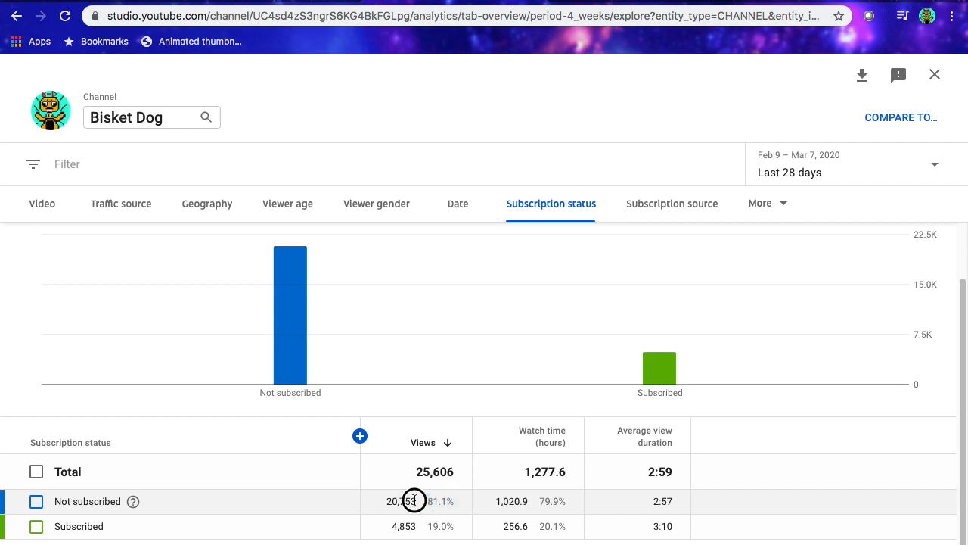
{"action": "left_click_drag", "start_coordinate": [389, 501], "coordinate": [420, 501]}
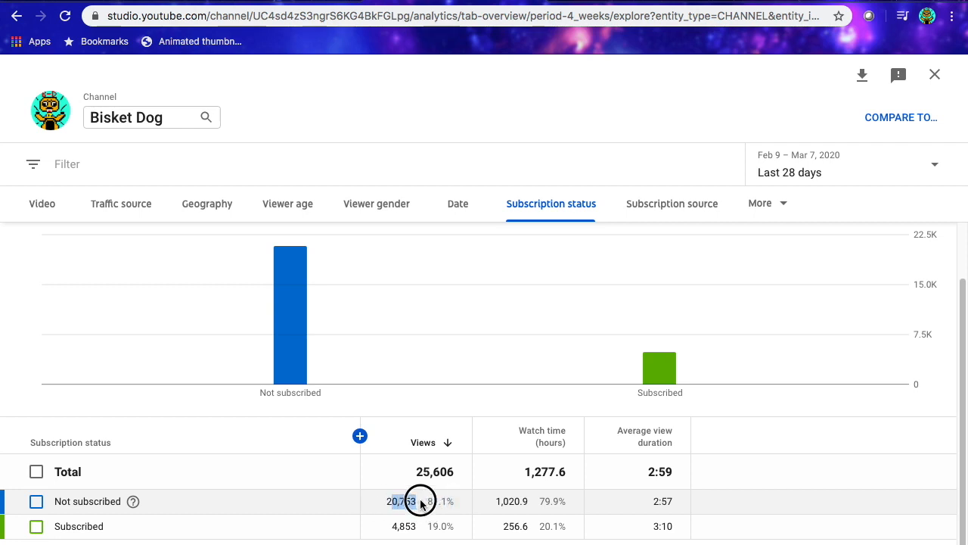
{"action": "left_click_drag", "start_coordinate": [393, 502], "coordinate": [406, 502]}
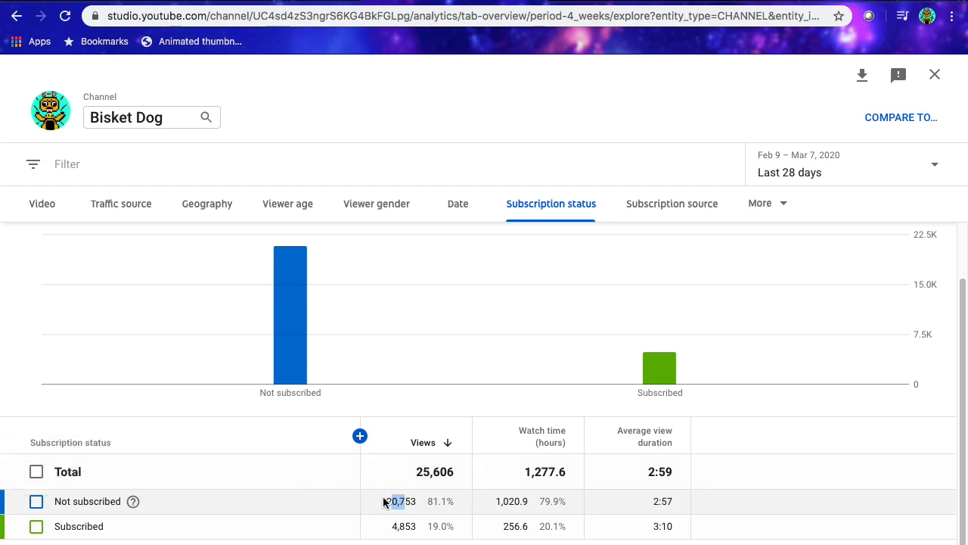
{"action": "left_click_drag", "start_coordinate": [385, 501], "coordinate": [417, 501]}
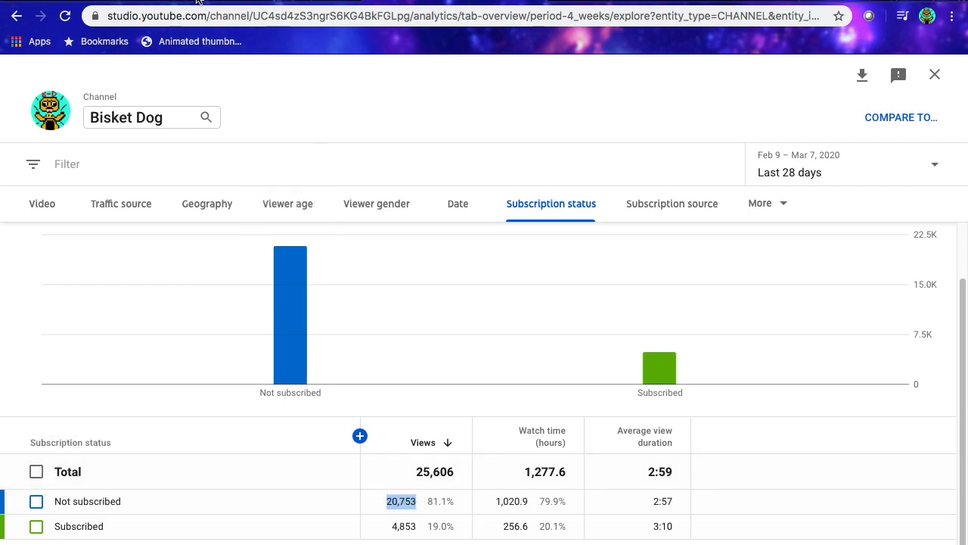
Switch to the One Night At Turts project in Scratch and create a new blank sprite to paint.
{"action": "left_click", "coordinate": [139, 0]}
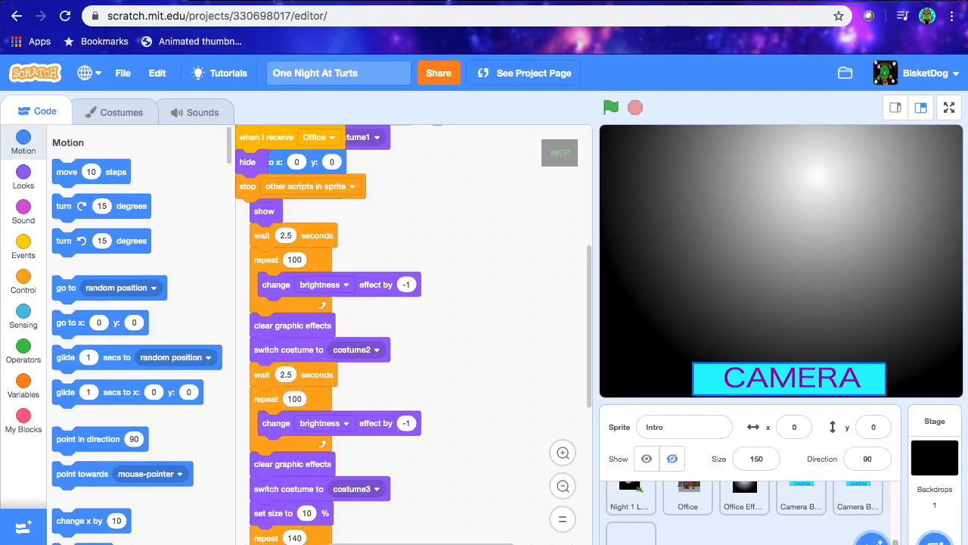
{"action": "left_click", "coordinate": [631, 533]}
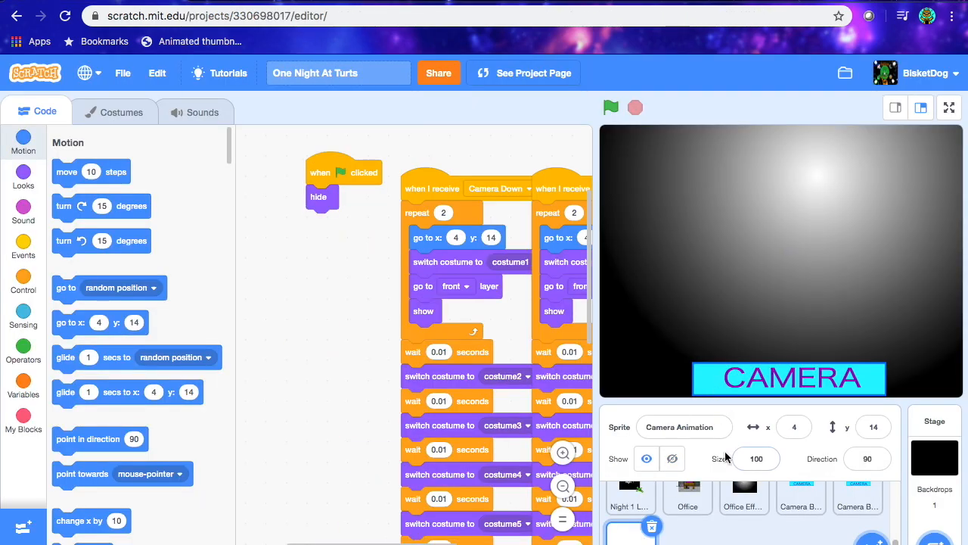
{"action": "left_click", "coordinate": [791, 496]}
{"action": "left_click", "coordinate": [854, 500]}
{"action": "left_click", "coordinate": [637, 536]}
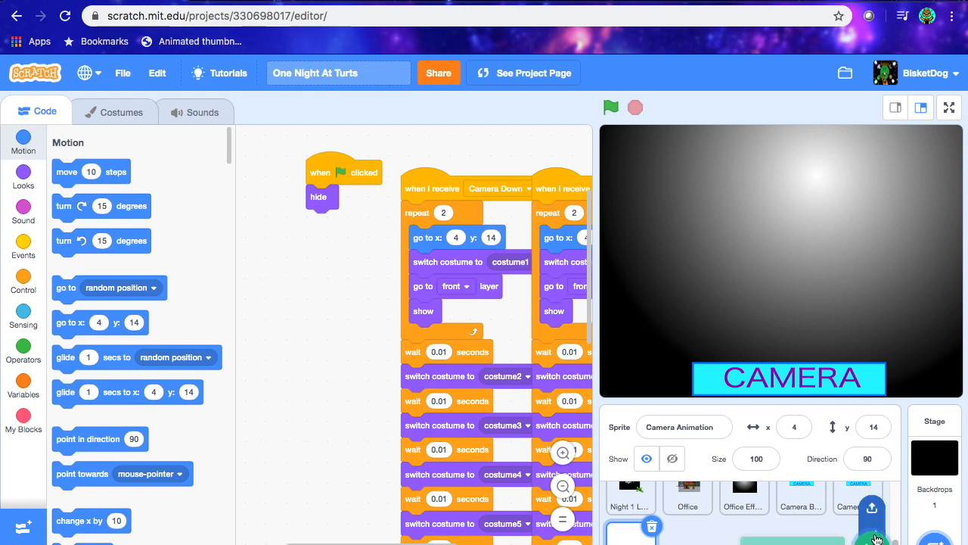
Name the new sprite Static_CAM and save the project.
{"action": "left_click", "coordinate": [704, 427]}
{"action": "key", "text": "BackSpace"}
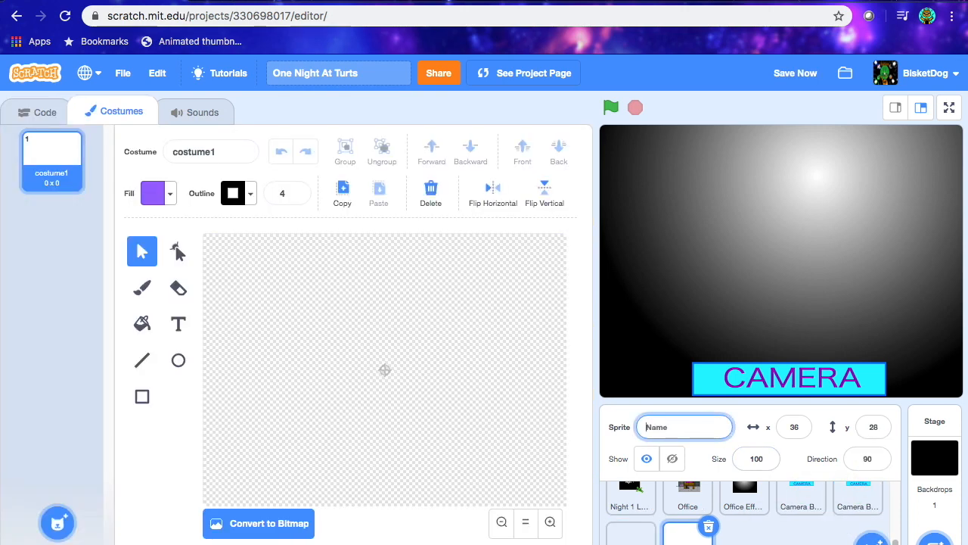
{"action": "type", "text": "tatic2"}
{"action": "left_click", "coordinate": [689, 534]}
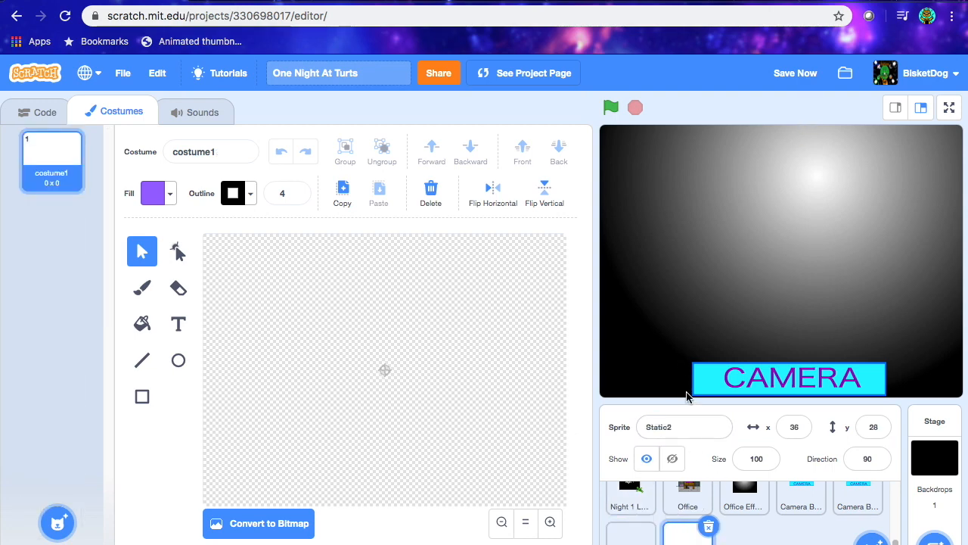
{"action": "left_click", "coordinate": [696, 426]}
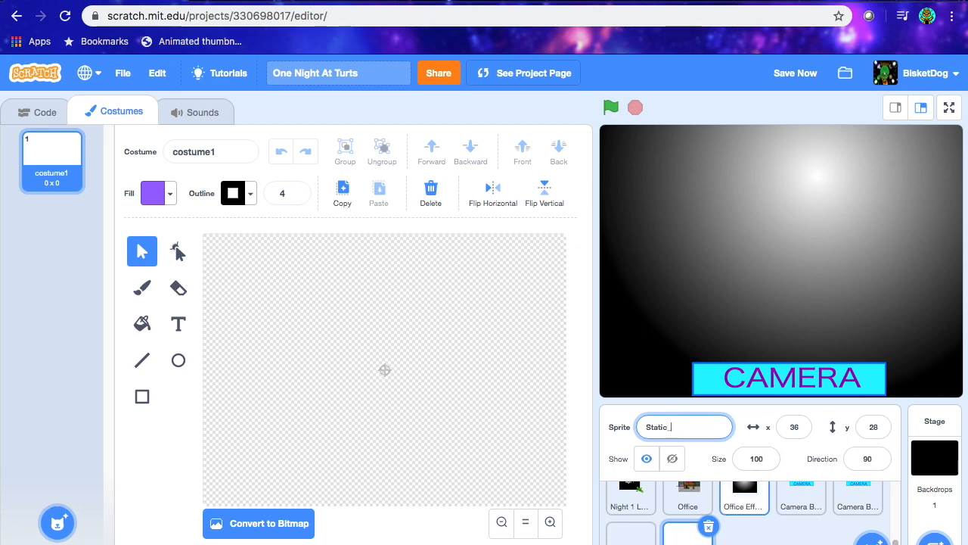
{"action": "left_click", "coordinate": [631, 533]}
{"action": "left_click", "coordinate": [679, 542]}
{"action": "left_click", "coordinate": [779, 76]}
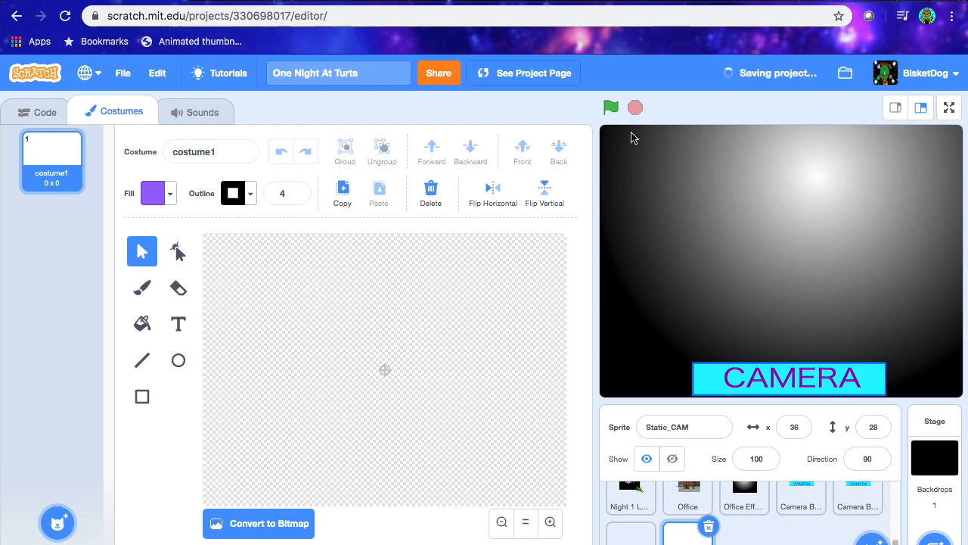
Fill the sprite's entire costume canvas with black in bitmap mode and convert it back to vector.
{"action": "left_click", "coordinate": [141, 323]}
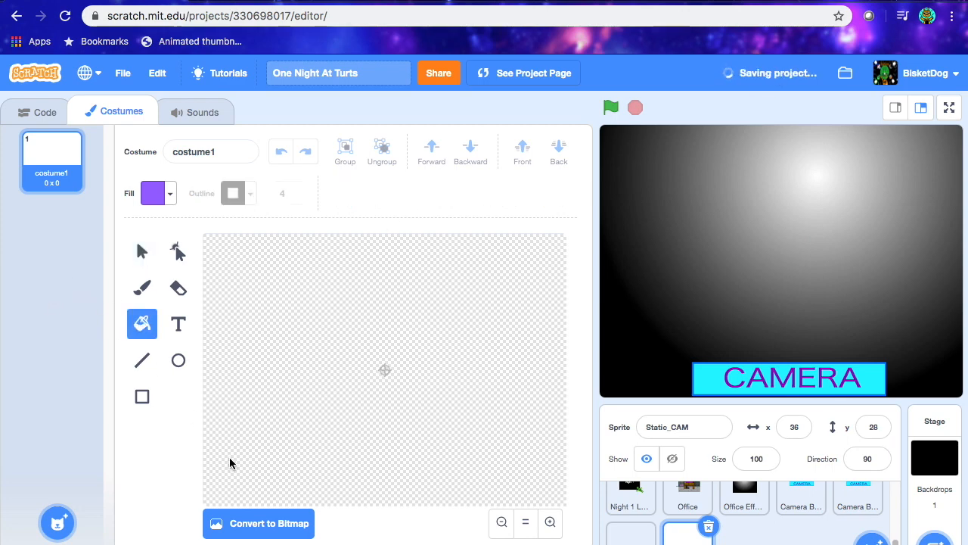
{"action": "scroll", "coordinate": [735, 525], "scroll_direction": "up", "scroll_amount": 2}
{"action": "scroll", "coordinate": [735, 526], "scroll_direction": "down", "scroll_amount": 2}
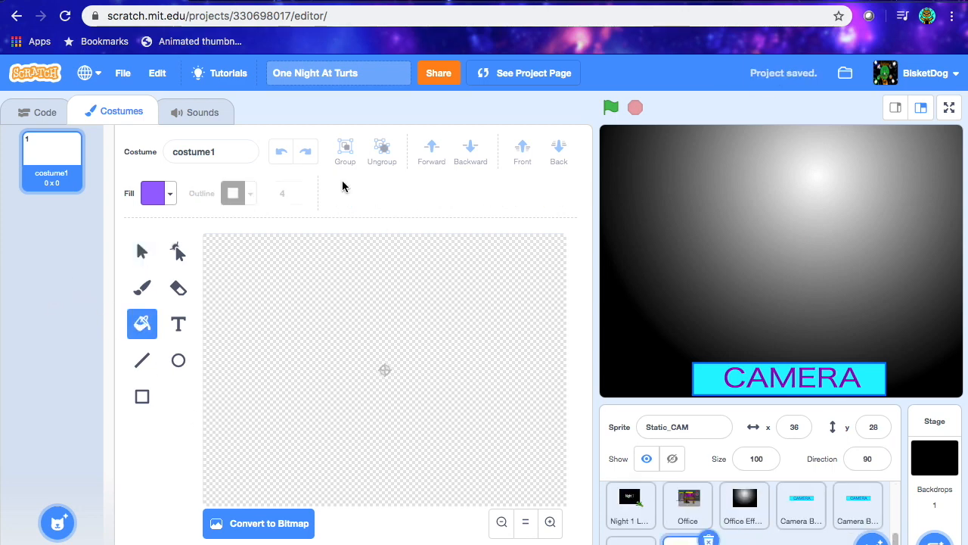
{"action": "scroll", "coordinate": [715, 538], "scroll_direction": "down", "scroll_amount": 1}
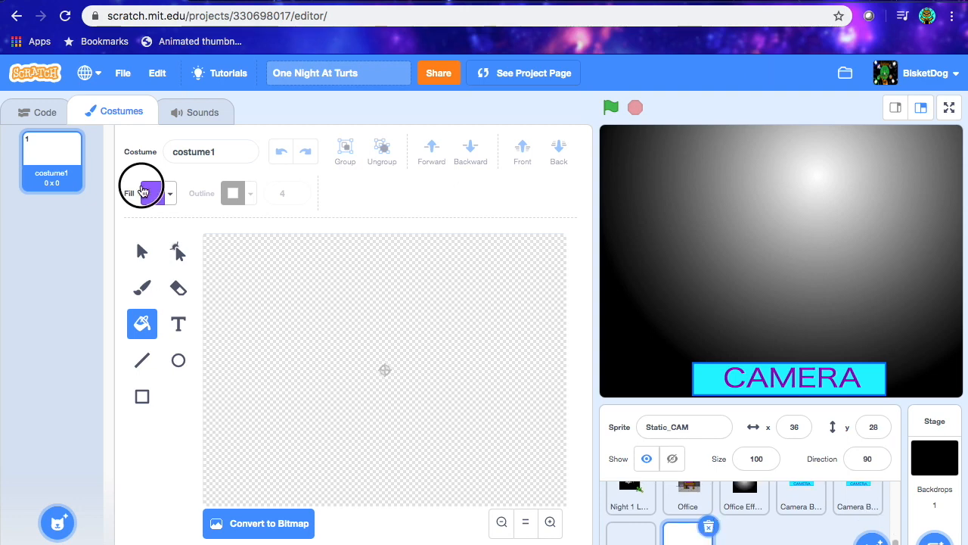
{"action": "left_click", "coordinate": [158, 193]}
{"action": "left_click_drag", "start_coordinate": [190, 369], "coordinate": [101, 369]}
{"action": "left_click", "coordinate": [123, 471]}
{"action": "left_click", "coordinate": [280, 518]}
{"action": "left_click", "coordinate": [233, 464]}
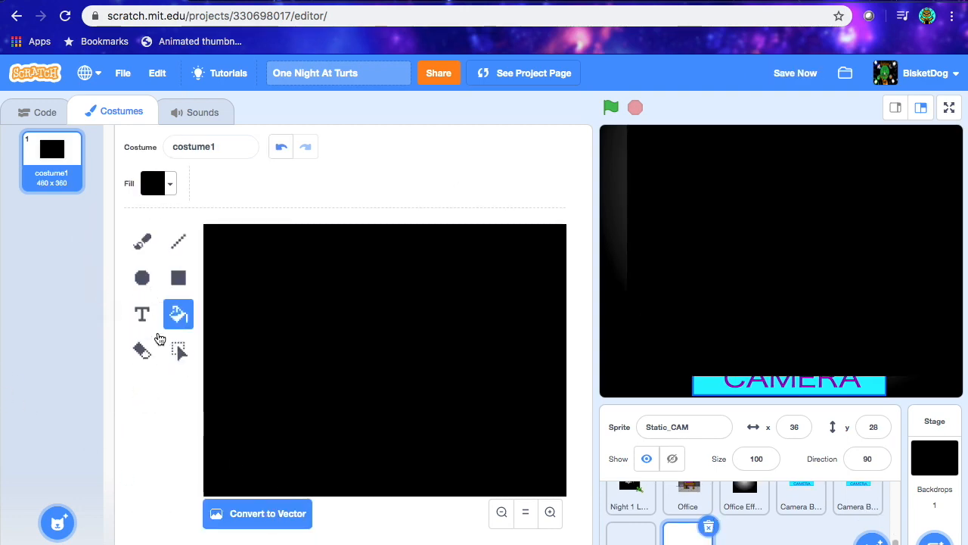
{"action": "left_click", "coordinate": [268, 503]}
Draw scattered straight white lines with outline width 4 at varied angles across the black costume.
{"action": "left_click", "coordinate": [142, 361]}
{"action": "left_click", "coordinate": [244, 195]}
{"action": "left_click_drag", "start_coordinate": [175, 341], "coordinate": [295, 340]}
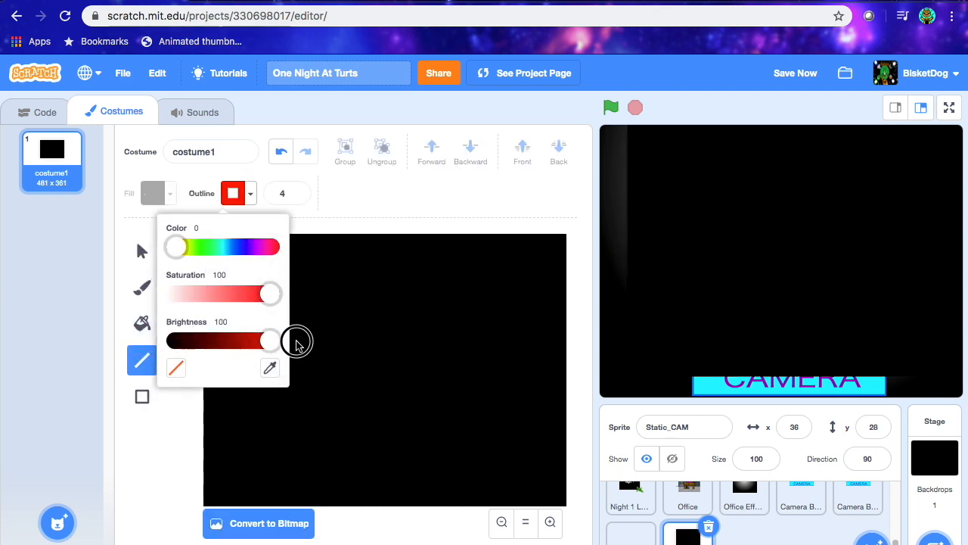
{"action": "left_click_drag", "start_coordinate": [272, 298], "coordinate": [173, 294]}
{"action": "left_click", "coordinate": [177, 396]}
{"action": "left_click_drag", "start_coordinate": [313, 309], "coordinate": [348, 356]}
{"action": "left_click_drag", "start_coordinate": [407, 336], "coordinate": [413, 361]}
{"action": "left_click_drag", "start_coordinate": [433, 432], "coordinate": [326, 437]}
{"action": "left_click_drag", "start_coordinate": [280, 399], "coordinate": [279, 360]}
{"action": "left_click_drag", "start_coordinate": [293, 260], "coordinate": [420, 261]}
{"action": "left_click_drag", "start_coordinate": [525, 254], "coordinate": [499, 354]}
{"action": "left_click_drag", "start_coordinate": [532, 476], "coordinate": [269, 456]}
{"action": "left_click_drag", "start_coordinate": [210, 435], "coordinate": [232, 319]}
{"action": "left_click_drag", "start_coordinate": [239, 256], "coordinate": [317, 310]}
{"action": "left_click_drag", "start_coordinate": [364, 322], "coordinate": [355, 395]}
{"action": "left_click_drag", "start_coordinate": [289, 418], "coordinate": [318, 396]}
{"action": "left_click_drag", "start_coordinate": [490, 360], "coordinate": [492, 437]}
{"action": "left_click_drag", "start_coordinate": [439, 374], "coordinate": [457, 275]}
{"action": "left_click_drag", "start_coordinate": [431, 255], "coordinate": [499, 267]}
{"action": "left_click_drag", "start_coordinate": [376, 278], "coordinate": [334, 312]}
{"action": "left_click_drag", "start_coordinate": [420, 360], "coordinate": [388, 433]}
{"action": "mouse_move", "coordinate": [348, 468]}
{"action": "left_mouse_down"}
{"action": "mouse_move", "coordinate": [476, 403]}
{"action": "mouse_move", "coordinate": [540, 267]}
{"action": "left_mouse_up"}
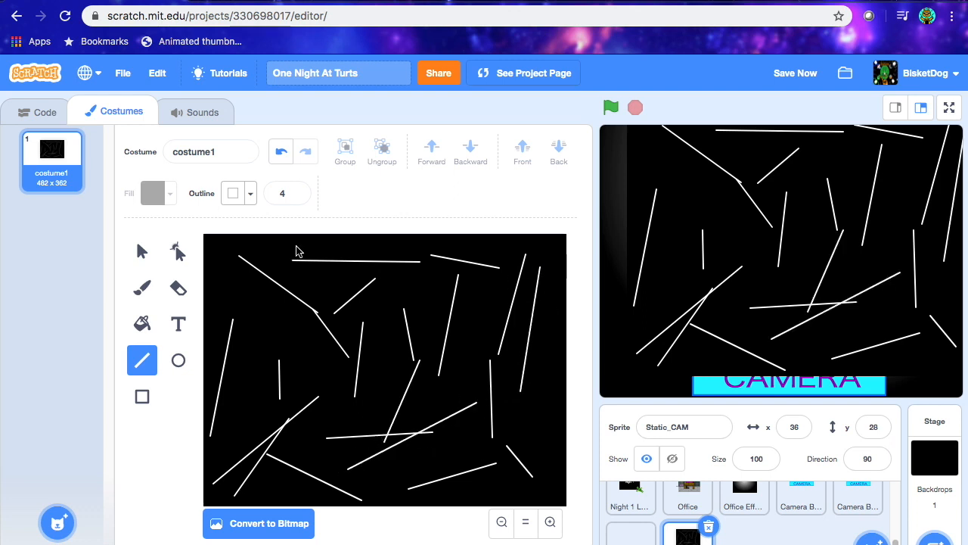
{"action": "left_click_drag", "start_coordinate": [286, 247], "coordinate": [211, 316]}
{"action": "left_click_drag", "start_coordinate": [272, 338], "coordinate": [325, 445]}
Duplicate costume1 and flip the copy horizontally.
{"action": "left_click", "coordinate": [141, 250]}
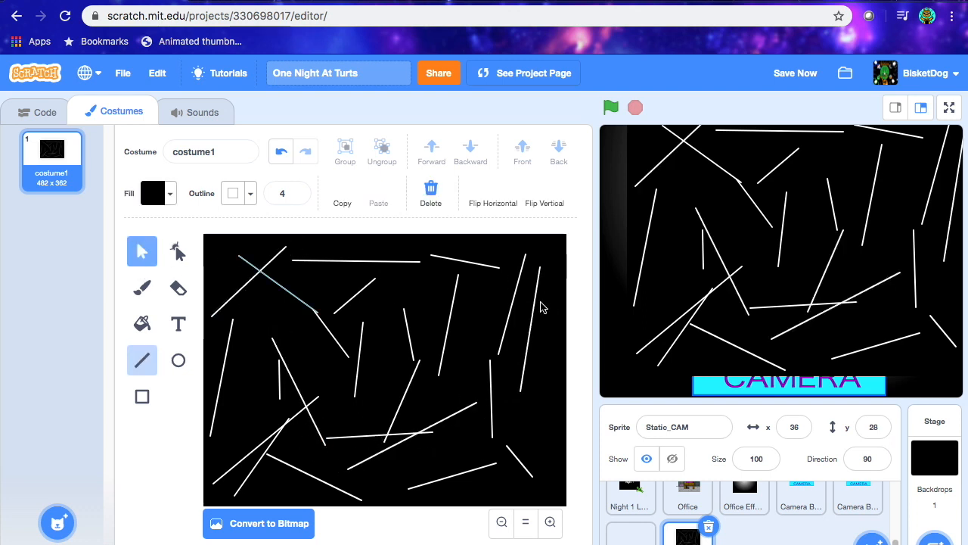
{"action": "right_click", "coordinate": [47, 148]}
{"action": "left_click", "coordinate": [79, 166]}
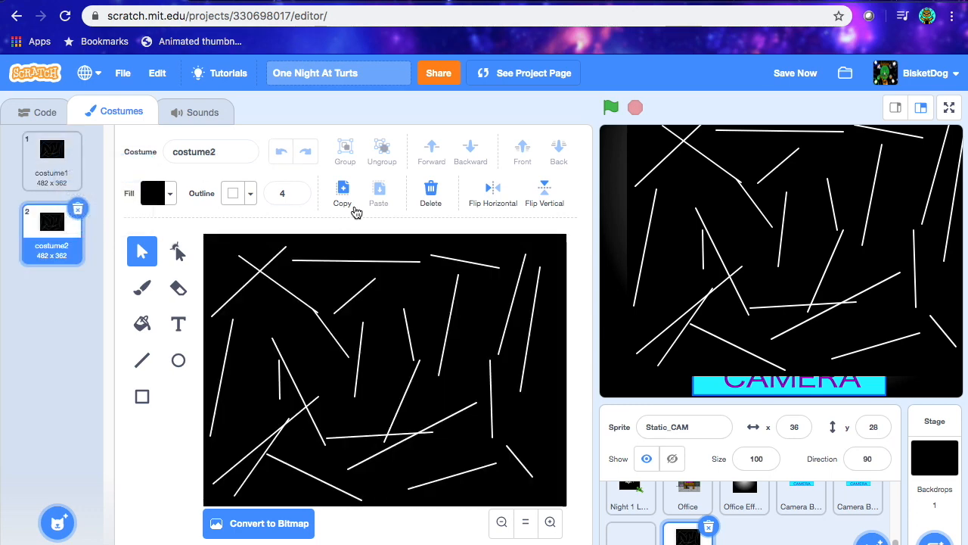
{"action": "left_click", "coordinate": [505, 197]}
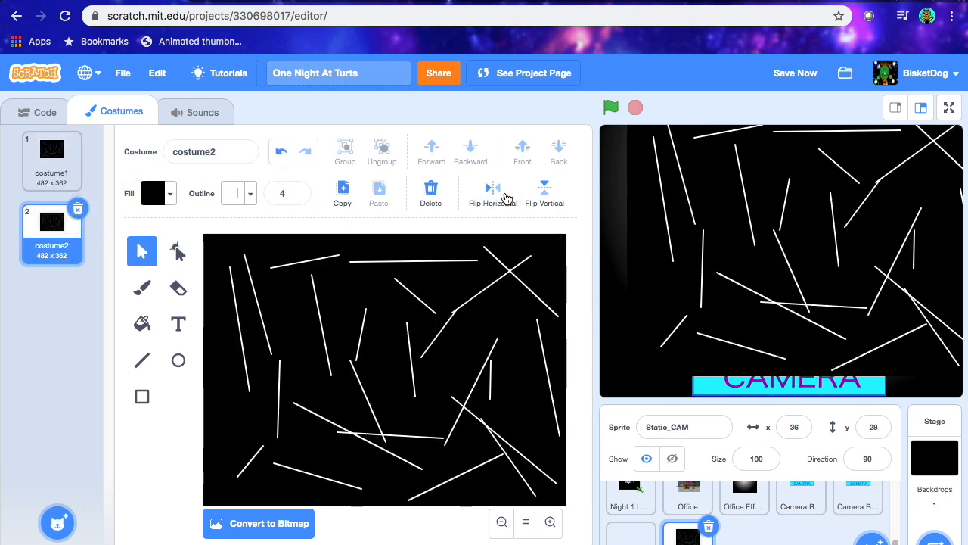
Duplicate costume2 and flip the new copy vertically.
{"action": "right_click", "coordinate": [51, 236]}
{"action": "left_click", "coordinate": [55, 246]}
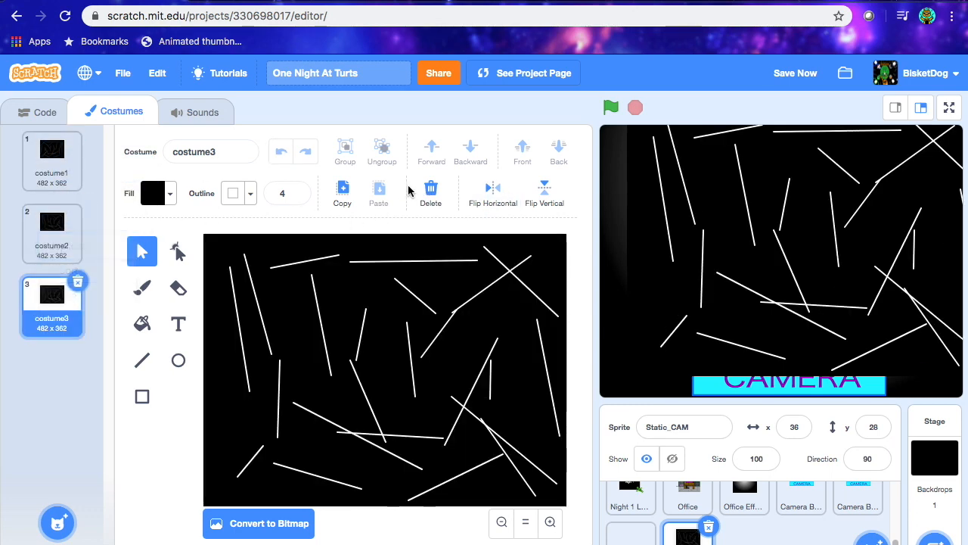
{"action": "left_click", "coordinate": [554, 195]}
Cycle through the three static costumes to compare them and save the project.
{"action": "left_click", "coordinate": [79, 176]}
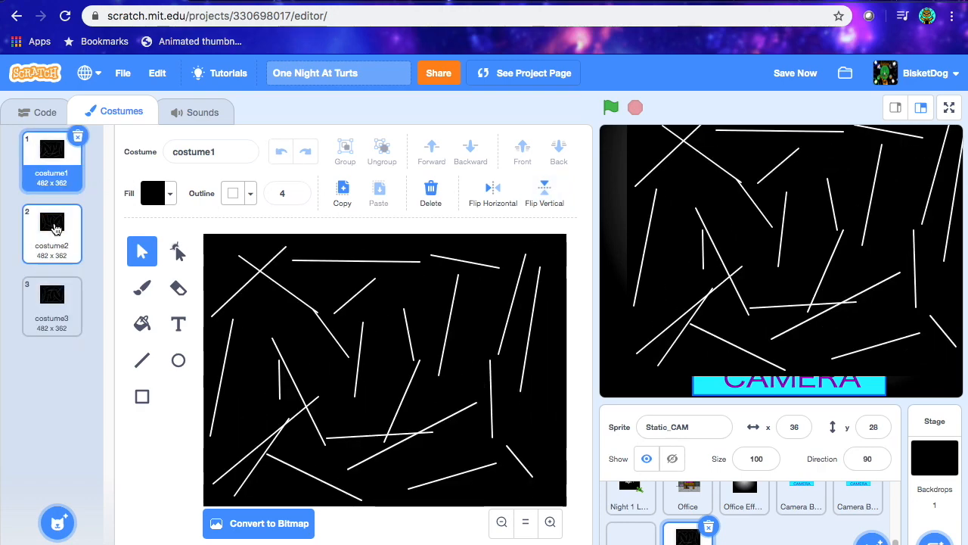
{"action": "left_click", "coordinate": [50, 230]}
{"action": "left_click", "coordinate": [46, 289]}
{"action": "left_click", "coordinate": [57, 171]}
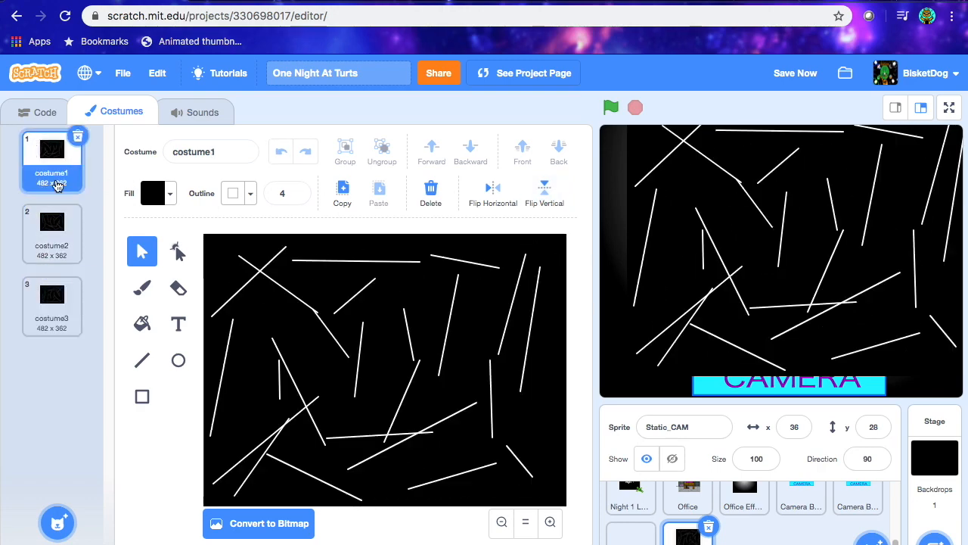
{"action": "left_click", "coordinate": [54, 307]}
{"action": "left_click", "coordinate": [50, 239]}
{"action": "left_click", "coordinate": [790, 73]}
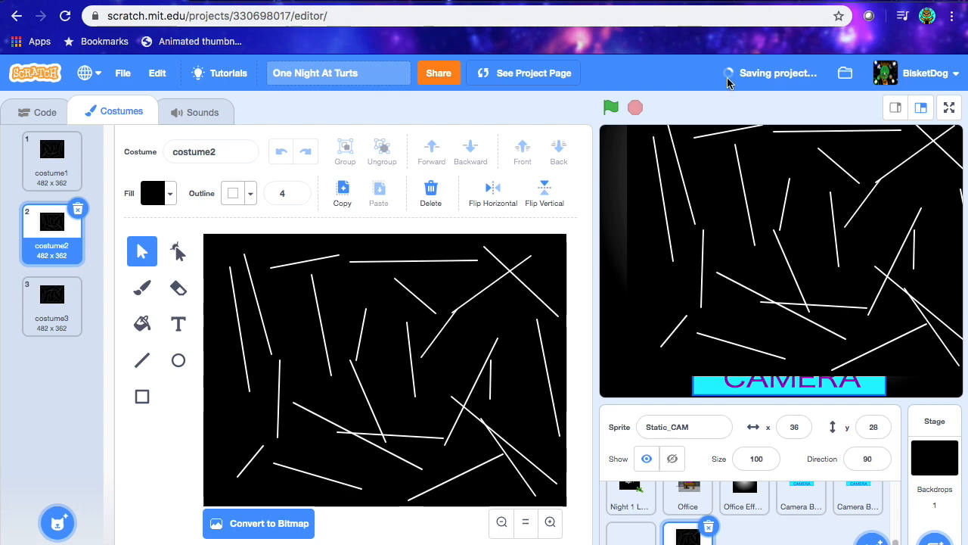
Add a script to Static_CAM that hides the sprite when the green flag is clicked, and save the project.
{"action": "left_click", "coordinate": [53, 114]}
{"action": "left_click", "coordinate": [23, 244]}
{"action": "left_click_drag", "start_coordinate": [87, 174], "coordinate": [336, 168]}
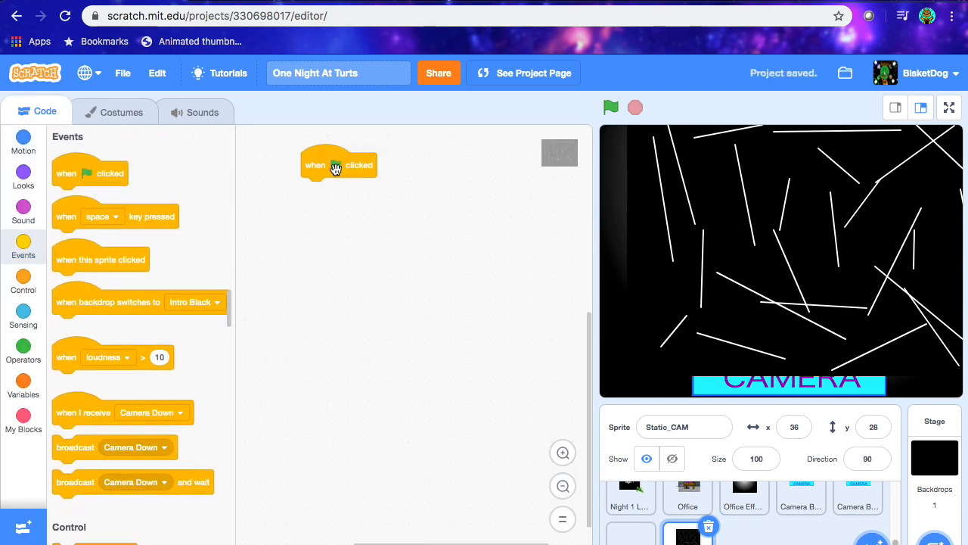
{"action": "left_click", "coordinate": [23, 176]}
{"action": "scroll", "coordinate": [114, 341], "scroll_direction": "down", "scroll_amount": 5}
{"action": "left_click_drag", "start_coordinate": [66, 535], "coordinate": [309, 191]}
{"action": "scroll", "coordinate": [162, 227], "scroll_direction": "down", "scroll_amount": 4}
{"action": "left_click", "coordinate": [795, 75]}
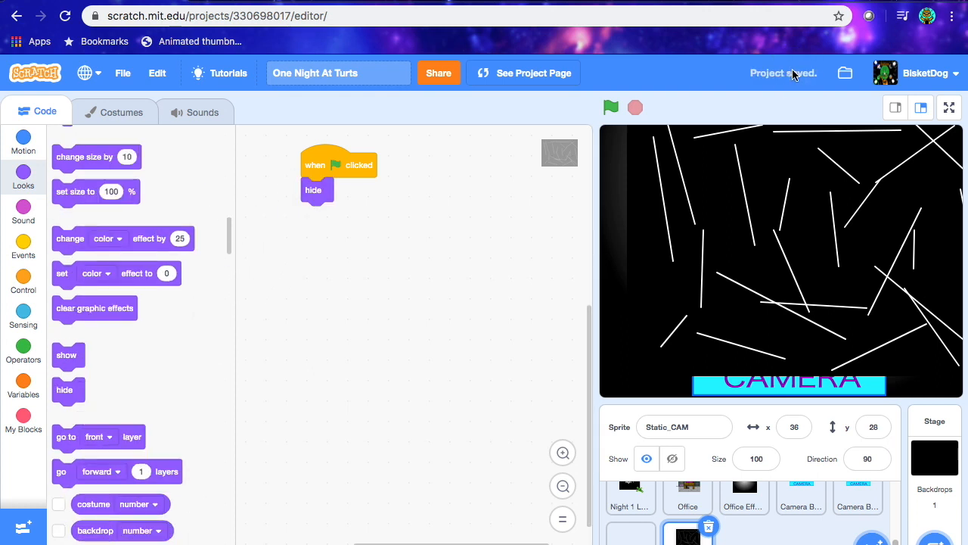
Inspect the Camera Animation sprite's costumes and return to the Static_CAM sprite.
{"action": "left_click", "coordinate": [638, 539]}
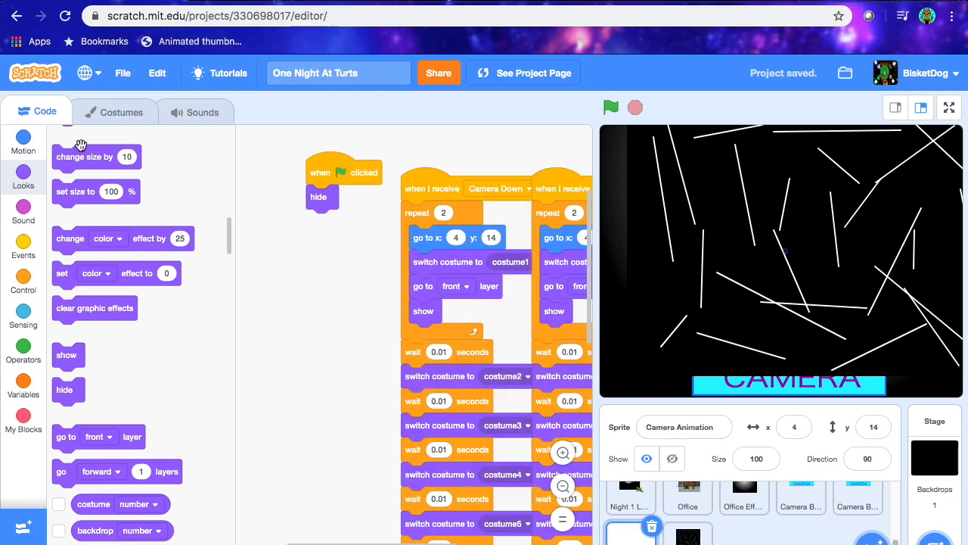
{"action": "left_click", "coordinate": [93, 120]}
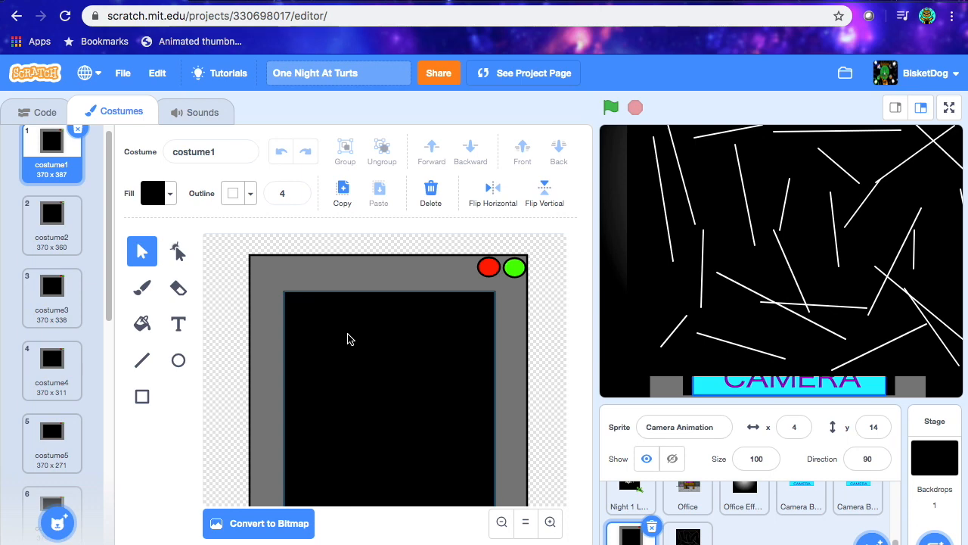
{"action": "left_click", "coordinate": [688, 533]}
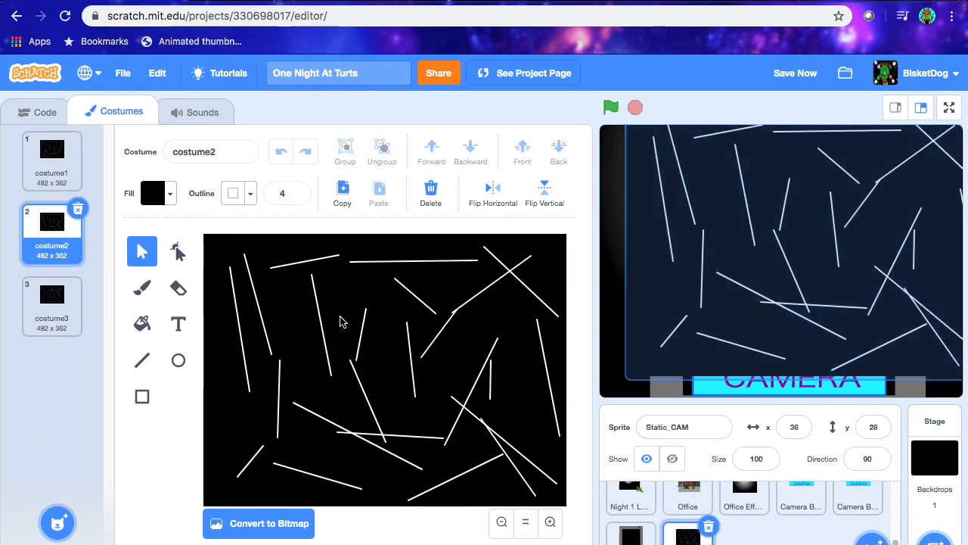
Start a second Static_CAM script with a "when I receive" block set to Camera Up.
{"action": "left_click", "coordinate": [30, 113]}
{"action": "left_click", "coordinate": [19, 250]}
{"action": "left_click_drag", "start_coordinate": [75, 413], "coordinate": [306, 252]}
{"action": "left_click", "coordinate": [410, 253]}
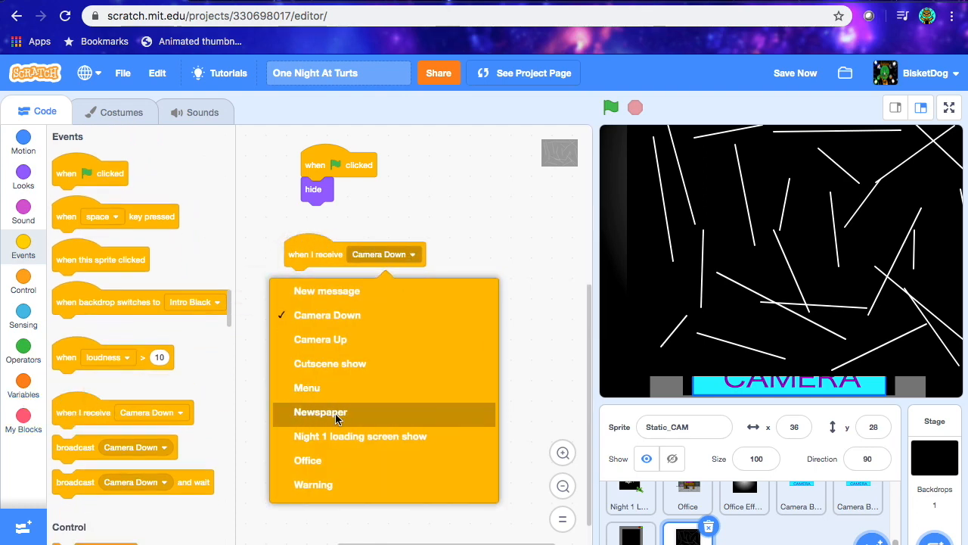
{"action": "left_click", "coordinate": [352, 339]}
Attach a 0.2-second wait and a show block beneath the Camera Up event.
{"action": "left_click", "coordinate": [23, 175]}
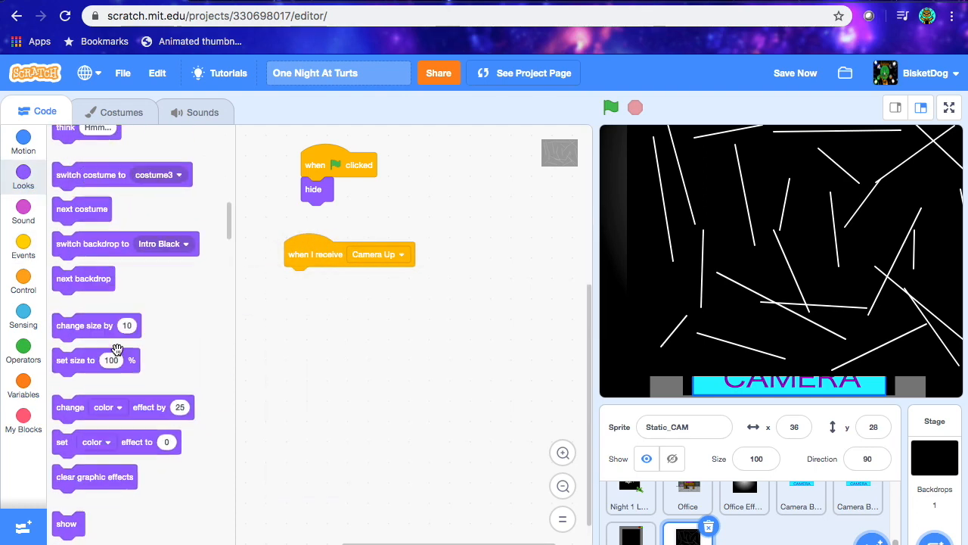
{"action": "scroll", "coordinate": [118, 352], "scroll_direction": "down", "scroll_amount": 3}
{"action": "left_click", "coordinate": [24, 282]}
{"action": "left_click_drag", "start_coordinate": [91, 165], "coordinate": [322, 279]}
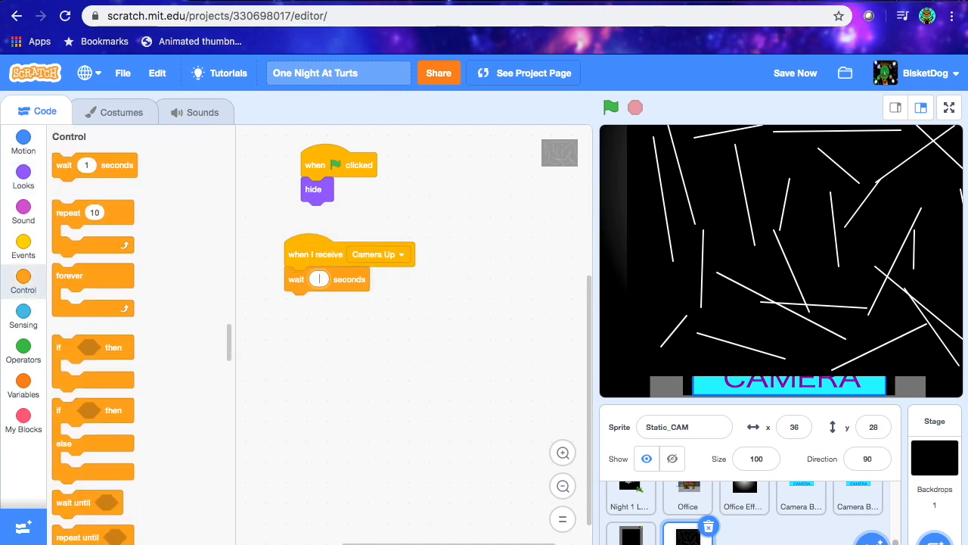
{"action": "type", "text": "2"}
{"action": "left_click", "coordinate": [322, 391]}
{"action": "left_click", "coordinate": [23, 175]}
{"action": "scroll", "coordinate": [80, 406], "scroll_direction": "down", "scroll_amount": 4}
{"action": "left_click_drag", "start_coordinate": [66, 517], "coordinate": [298, 298]}
Insert a "go to front layer" block between the Camera Up event and the wait block.
{"action": "scroll", "coordinate": [107, 340], "scroll_direction": "down", "scroll_amount": 1}
{"action": "scroll", "coordinate": [82, 450], "scroll_direction": "down", "scroll_amount": 2}
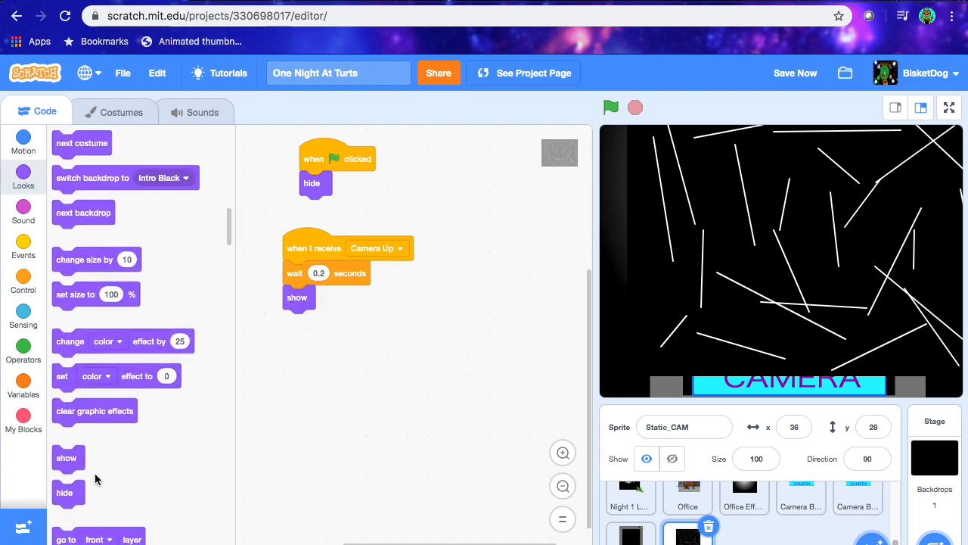
{"action": "left_click_drag", "start_coordinate": [62, 502], "coordinate": [297, 274]}
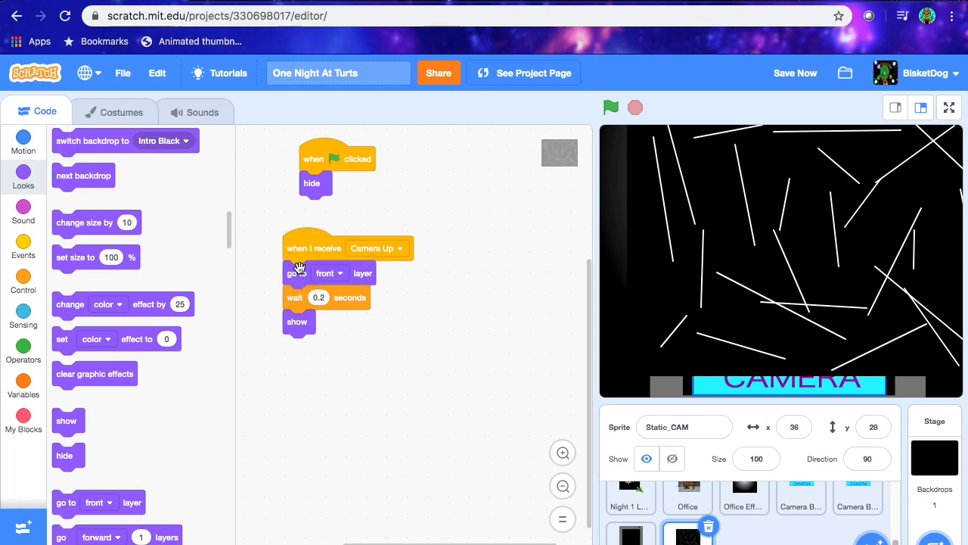
Save the project and attach a forever loop beneath the show block in the Camera Up script.
{"action": "left_click", "coordinate": [778, 74]}
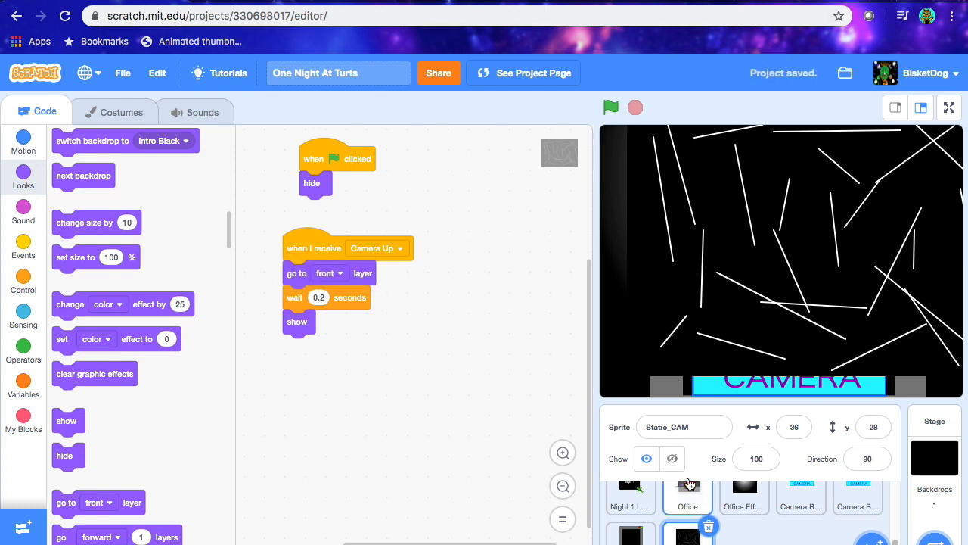
{"action": "left_click", "coordinate": [25, 278]}
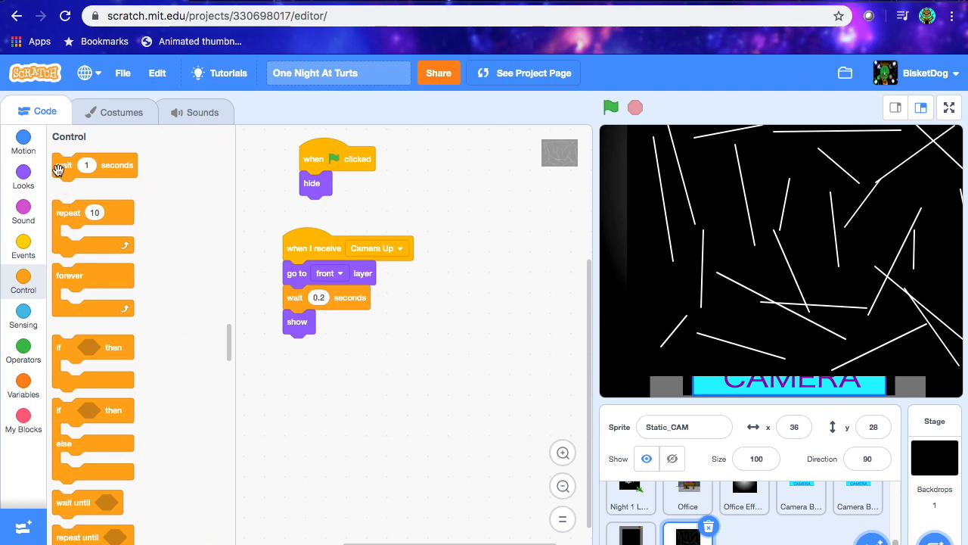
{"action": "left_click_drag", "start_coordinate": [91, 277], "coordinate": [321, 348]}
Place a "switch costume to" block inside the forever loop and a loose "next costume" block below the script.
{"action": "scroll", "coordinate": [127, 297], "scroll_direction": "up", "scroll_amount": 10}
{"action": "scroll", "coordinate": [103, 340], "scroll_direction": "down", "scroll_amount": 4}
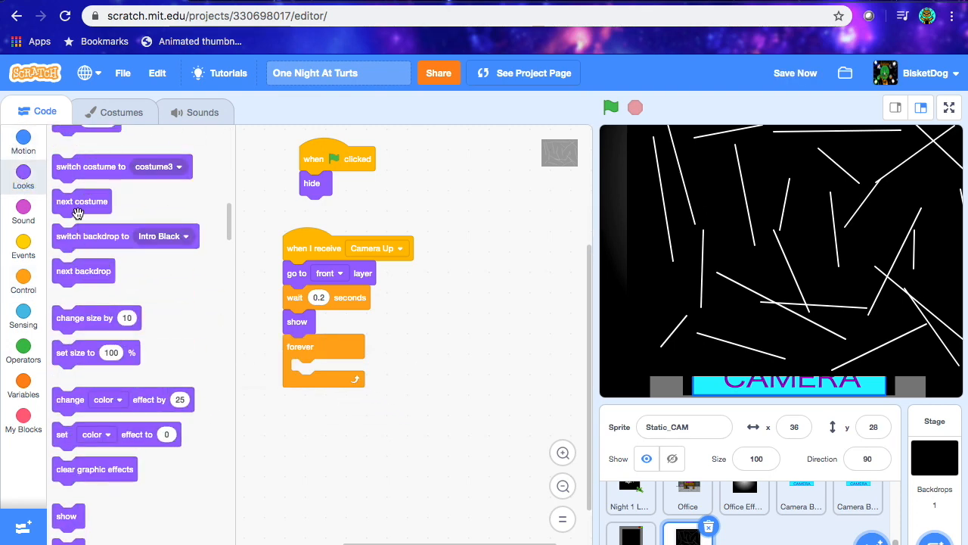
{"action": "left_click_drag", "start_coordinate": [82, 202], "coordinate": [317, 440]}
{"action": "left_click", "coordinate": [503, 371]}
{"action": "left_click_drag", "start_coordinate": [87, 168], "coordinate": [331, 371]}
Insert a "pick random 1 to 3" operator as the costume value in the forever loop's switch costume block.
{"action": "left_click", "coordinate": [22, 242]}
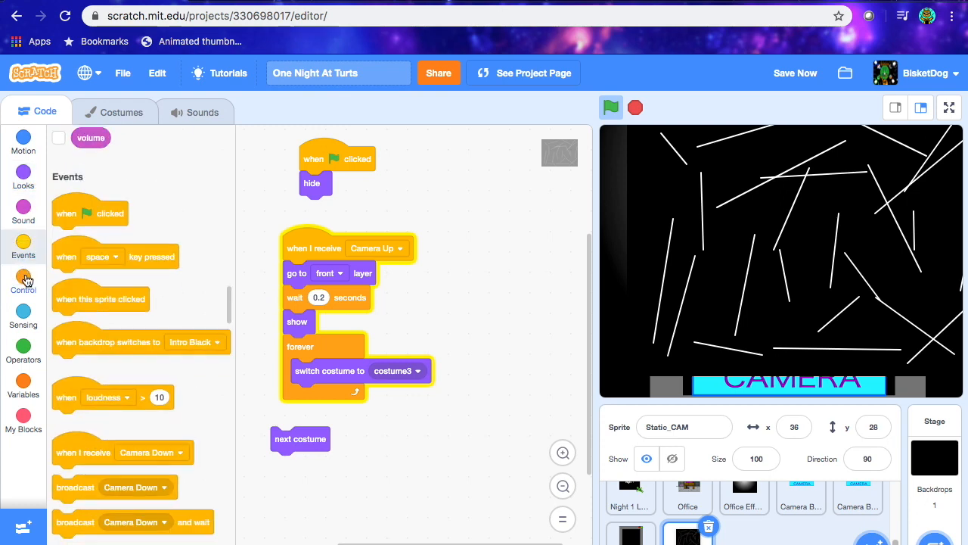
{"action": "left_click", "coordinate": [23, 314]}
{"action": "left_click", "coordinate": [26, 361]}
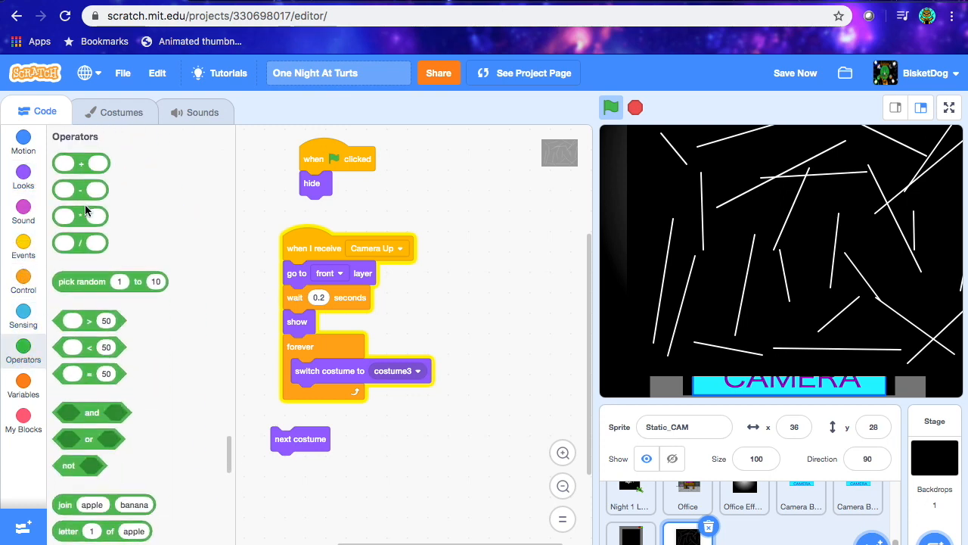
{"action": "left_click_drag", "start_coordinate": [81, 277], "coordinate": [462, 372]}
{"action": "left_click", "coordinate": [462, 372]}
{"action": "type", "text": "3"}
{"action": "left_click", "coordinate": [526, 277]}
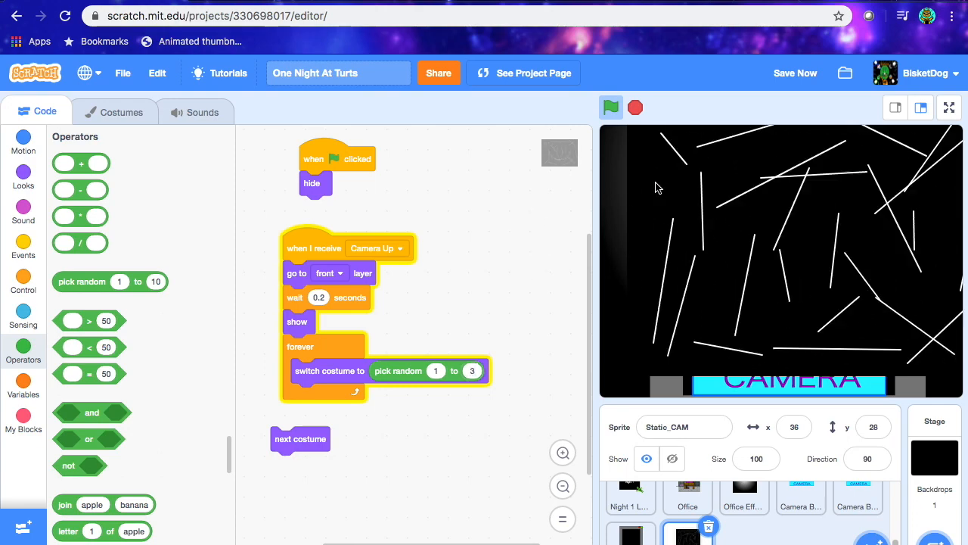
Save the project and delete the loose "next costume" block.
{"action": "left_click", "coordinate": [796, 75]}
{"action": "left_click_drag", "start_coordinate": [305, 442], "coordinate": [212, 447]}
Insert a set effect block directly beneath the Camera Up event, choosing the ghost effect with a value of 35.
{"action": "left_click", "coordinate": [23, 176]}
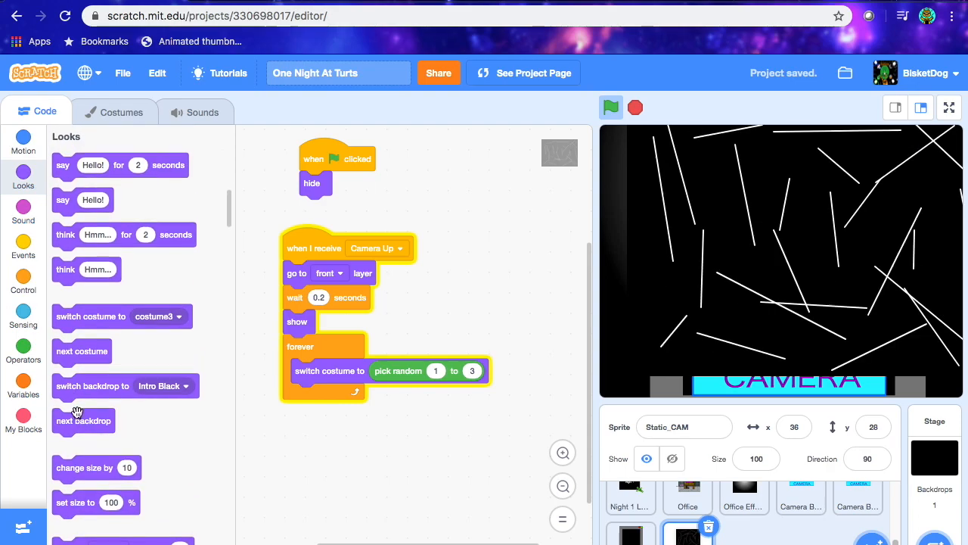
{"action": "scroll", "coordinate": [78, 416], "scroll_direction": "down", "scroll_amount": 4}
{"action": "left_click_drag", "start_coordinate": [63, 434], "coordinate": [364, 273]}
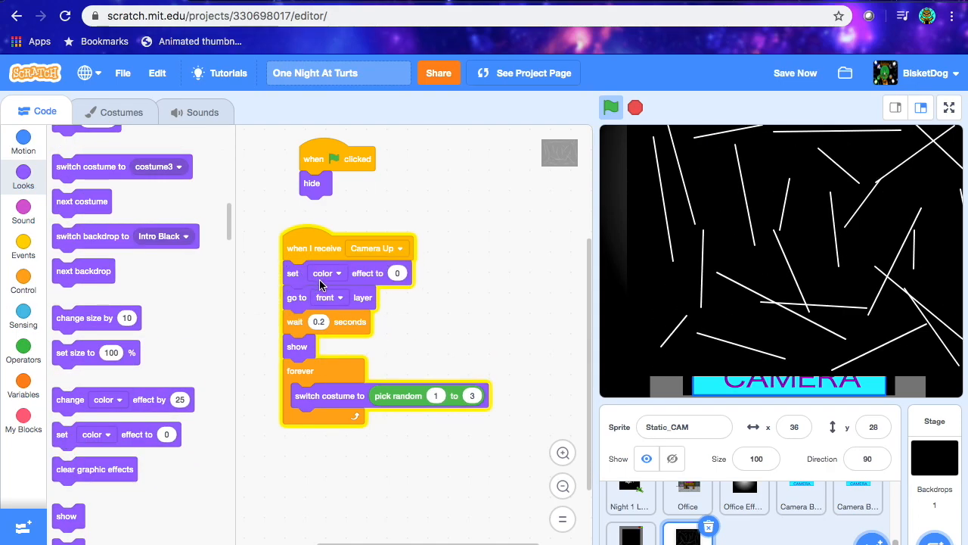
{"action": "left_click", "coordinate": [326, 274]}
{"action": "left_click", "coordinate": [295, 455]}
{"action": "left_click", "coordinate": [400, 273]}
{"action": "key", "text": "BackSpace"}
{"action": "type", "text": "35"}
{"action": "left_click", "coordinate": [333, 248]}
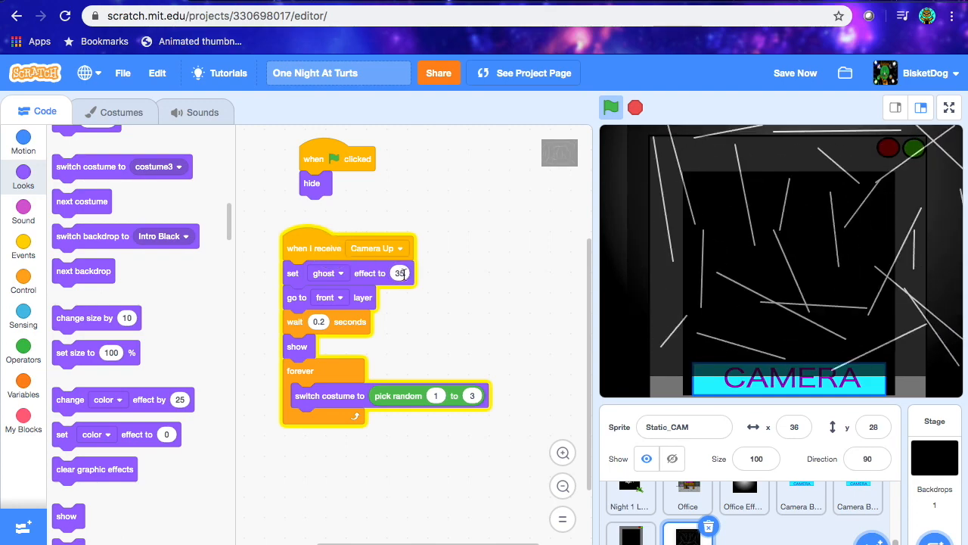
Save the project and reposition the static sprite on the stage to x 17, y -8.
{"action": "left_click", "coordinate": [789, 73]}
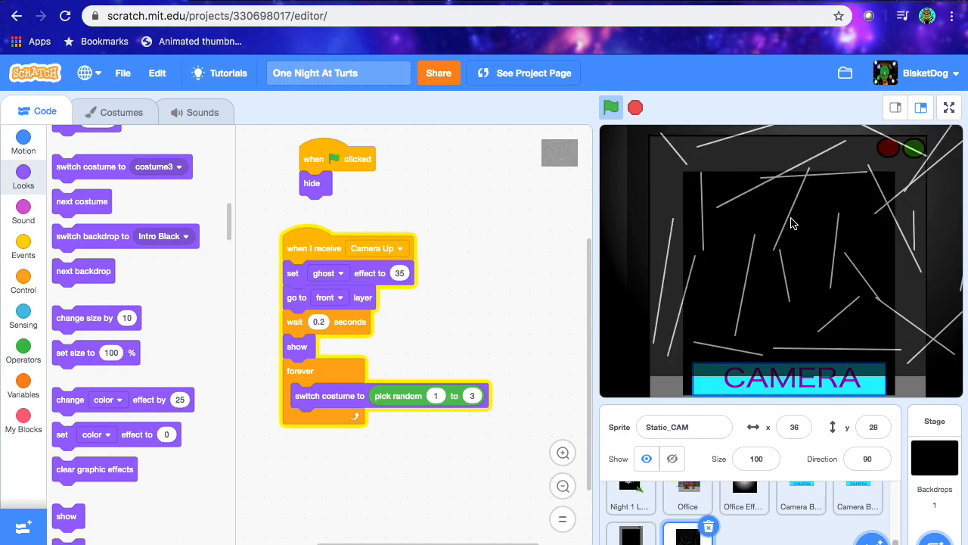
{"action": "left_click", "coordinate": [804, 245]}
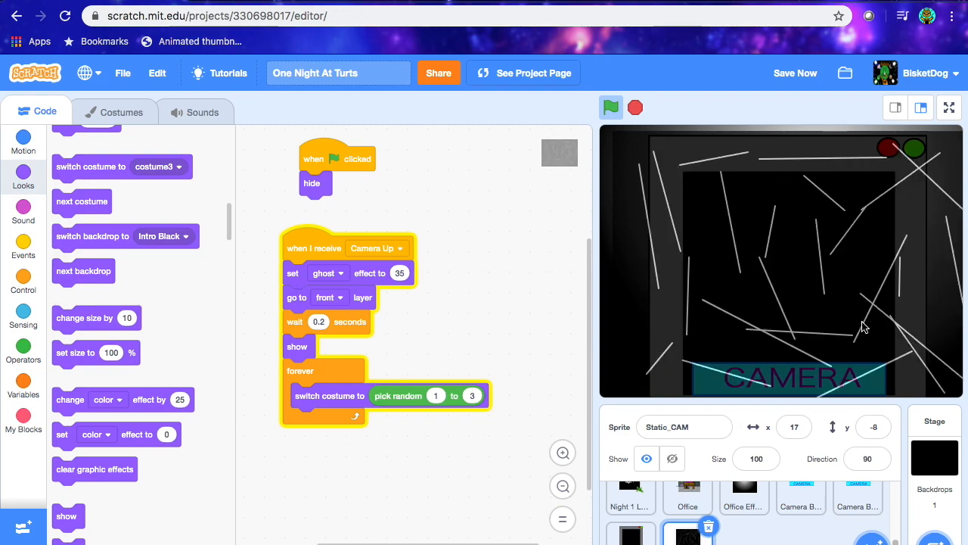
Group the black background and all the white static lines of costume1 into one object.
{"action": "left_click", "coordinate": [115, 116]}
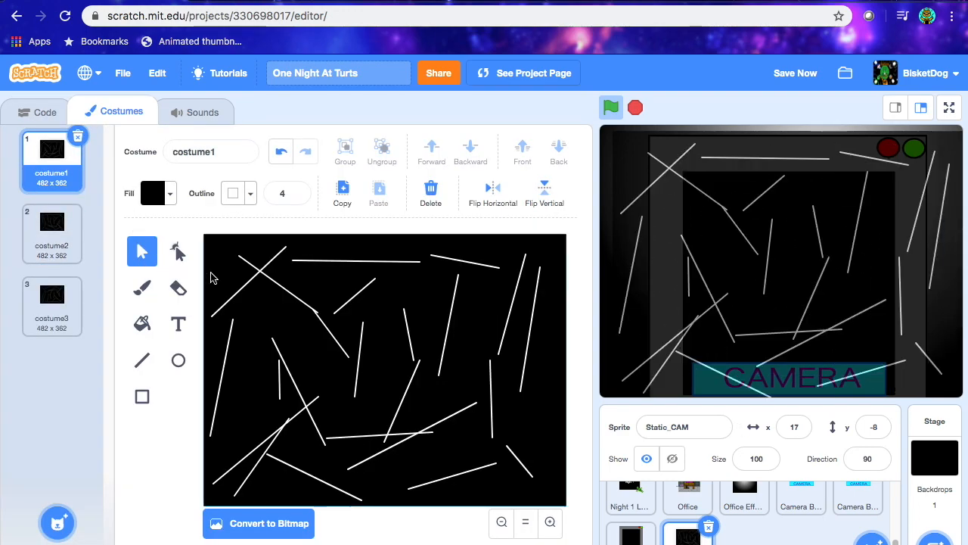
{"action": "left_click", "coordinate": [242, 273]}
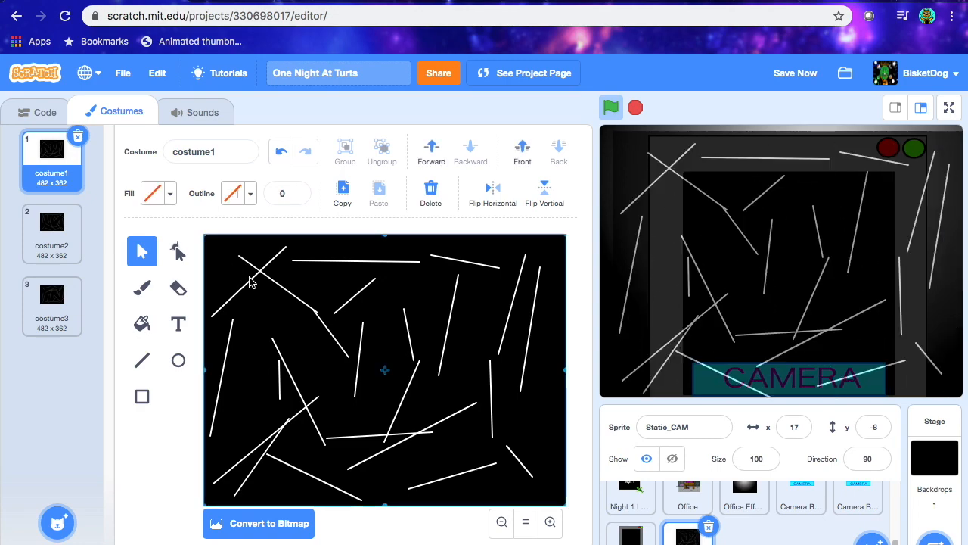
{"action": "left_click", "coordinate": [247, 286], "text": "shift"}
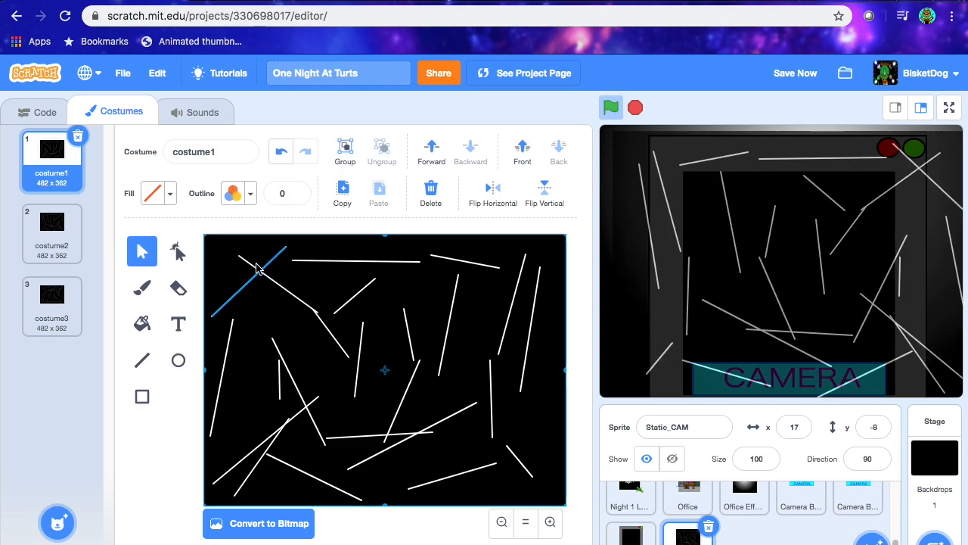
{"action": "left_click", "coordinate": [254, 267], "text": "shift"}
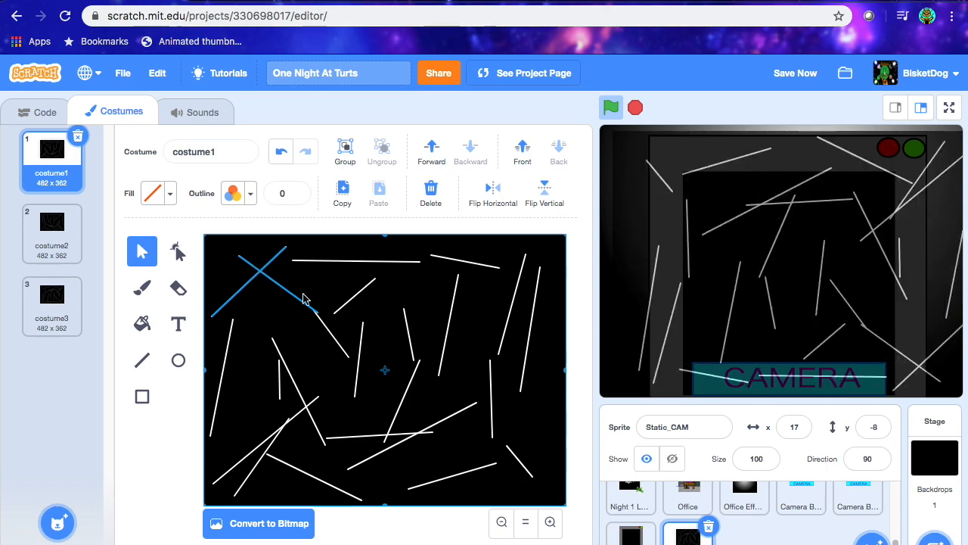
{"action": "left_click", "coordinate": [318, 324], "text": "shift"}
{"action": "left_click", "coordinate": [341, 307], "text": "shift"}
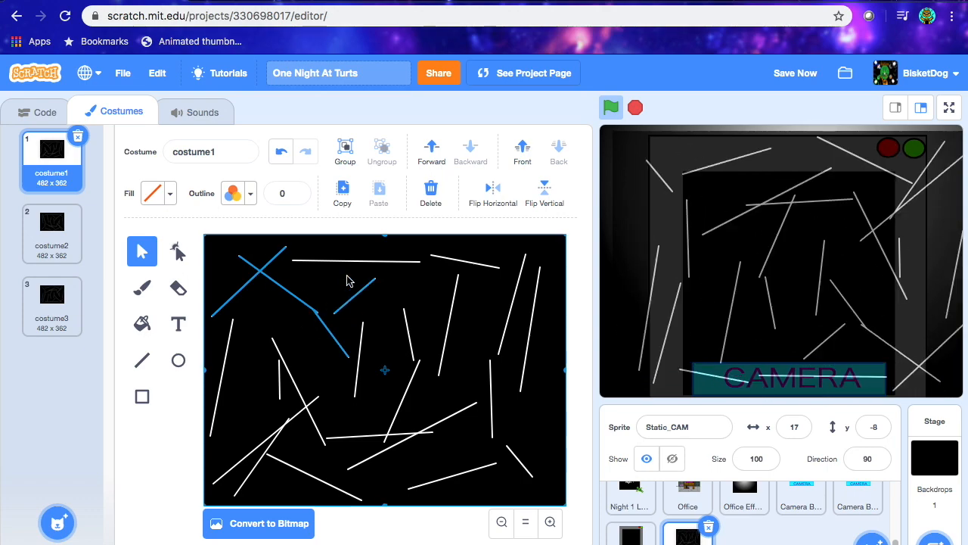
{"action": "left_click", "coordinate": [349, 261], "text": "shift"}
{"action": "left_click", "coordinate": [476, 267], "text": "shift"}
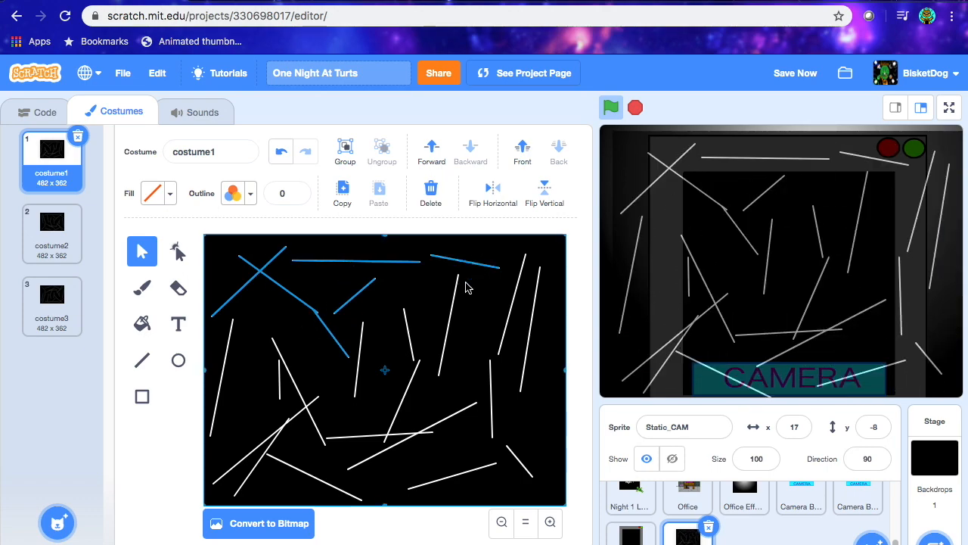
{"action": "left_click", "coordinate": [457, 302], "text": "shift"}
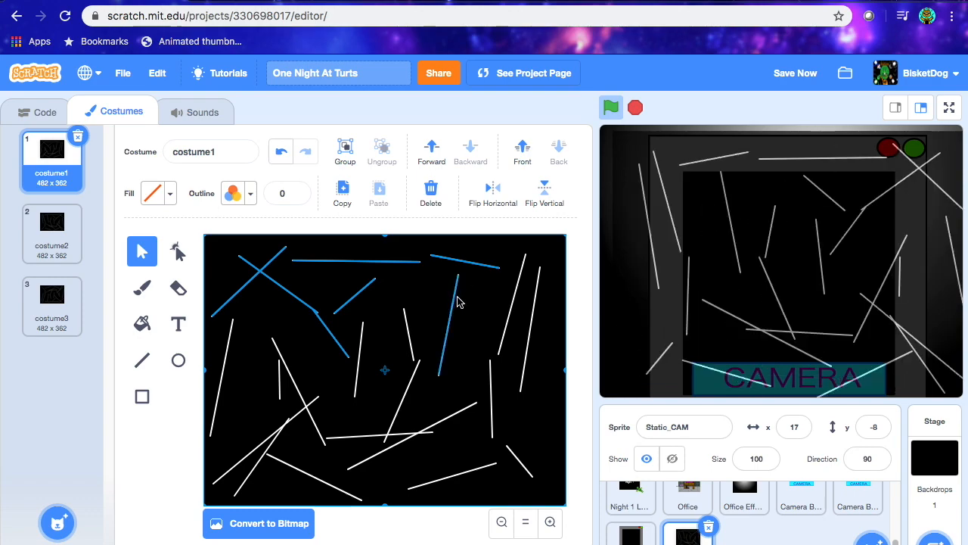
{"action": "left_click", "coordinate": [512, 307], "text": "shift"}
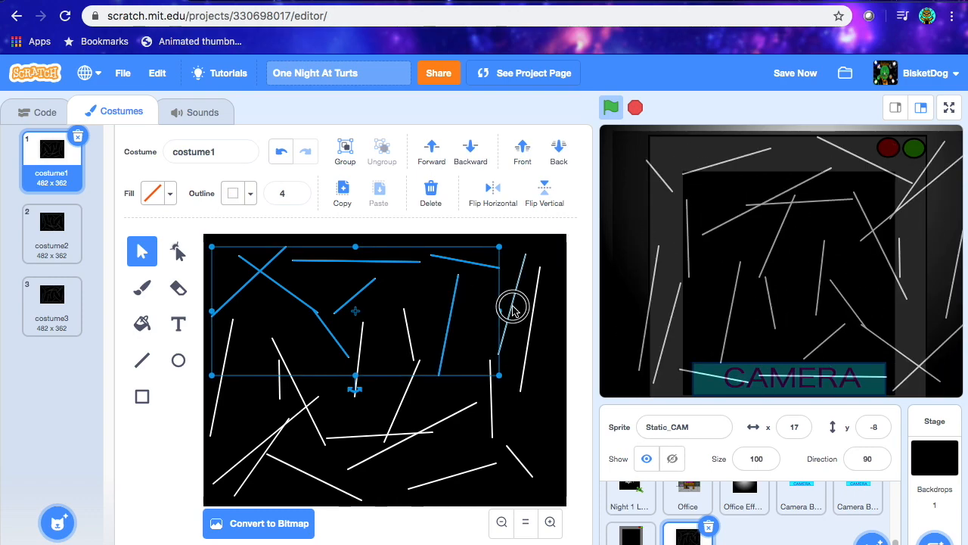
{"action": "left_click", "coordinate": [405, 326], "text": "shift"}
{"action": "left_click", "coordinate": [407, 326], "text": "shift"}
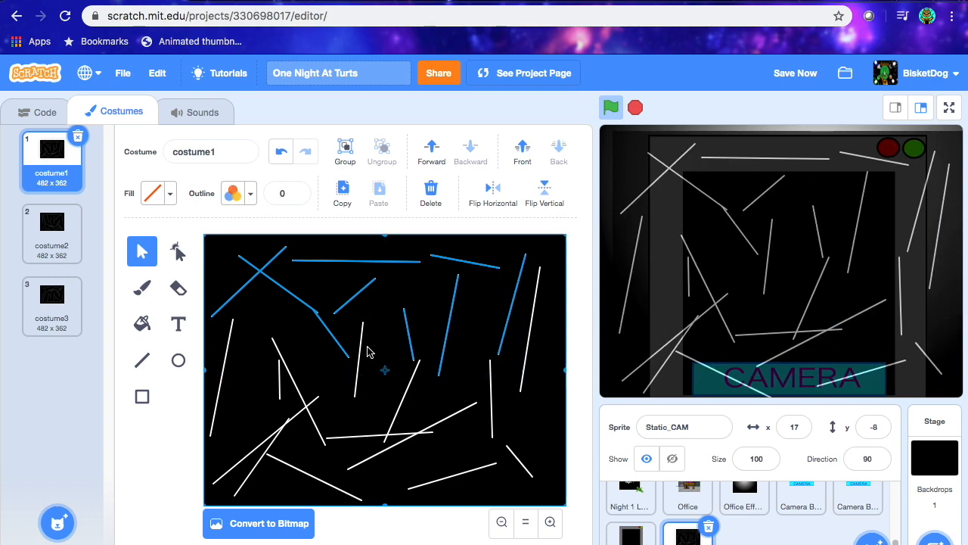
{"action": "left_click", "coordinate": [528, 344], "text": "shift"}
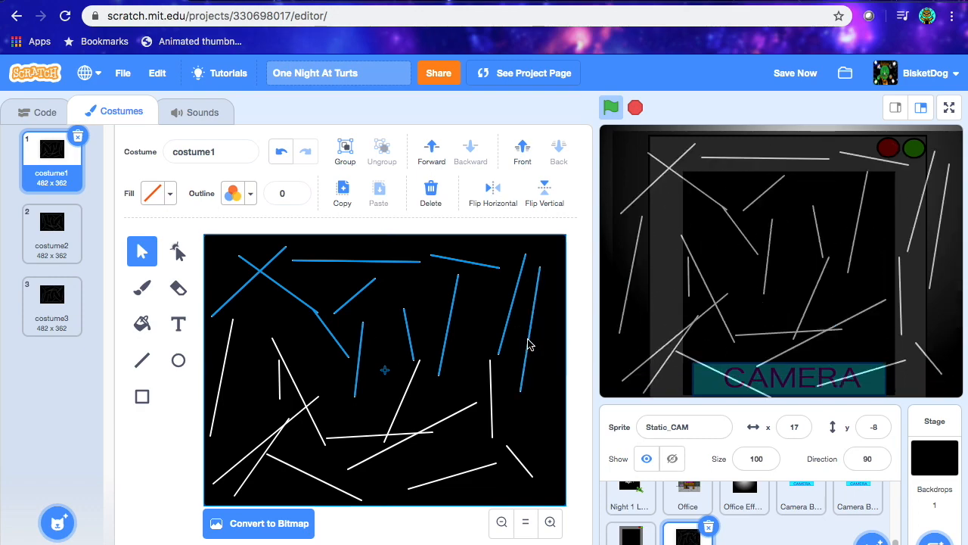
{"action": "left_click", "coordinate": [491, 387], "text": "shift"}
{"action": "left_click", "coordinate": [445, 420], "text": "shift"}
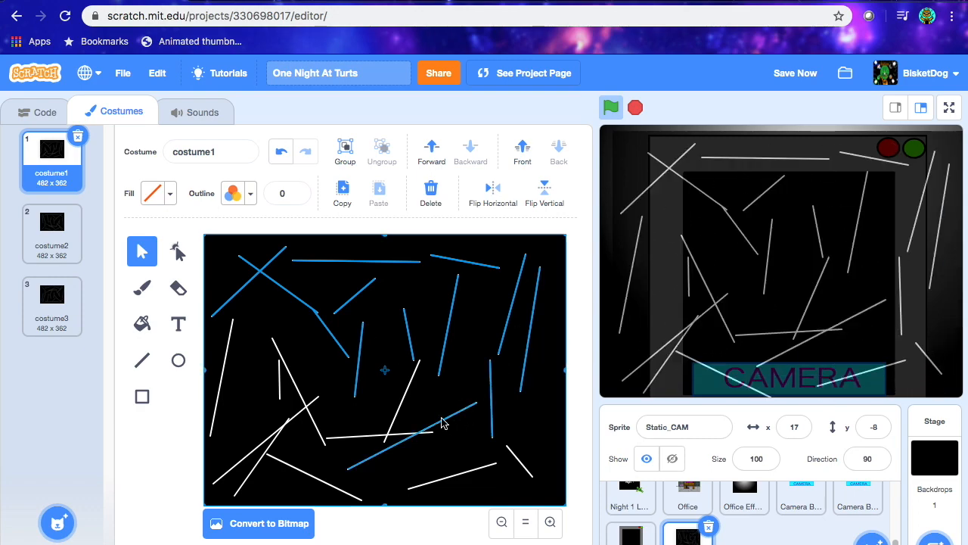
{"action": "left_click", "coordinate": [368, 437], "text": "shift"}
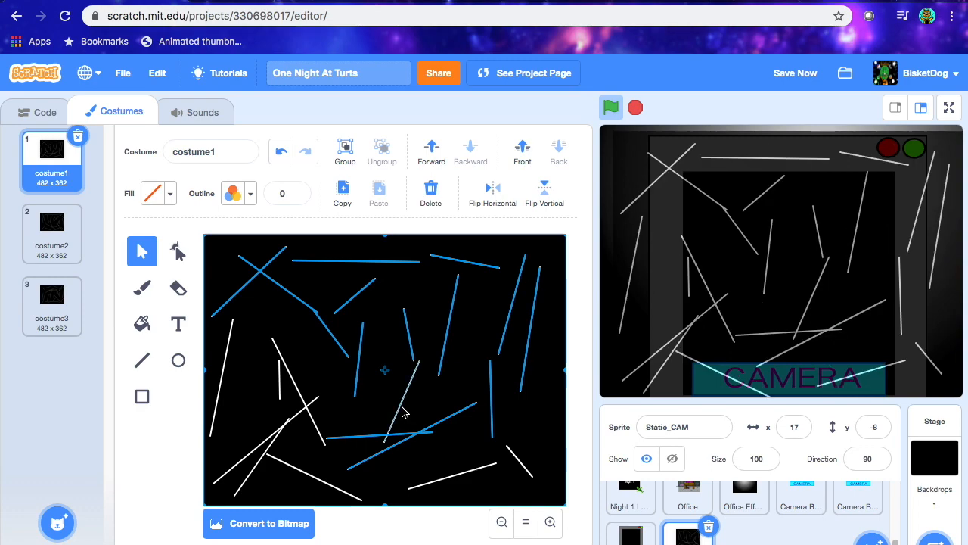
{"action": "left_click", "coordinate": [402, 405], "text": "shift"}
{"action": "left_click", "coordinate": [309, 417], "text": "shift"}
{"action": "left_click", "coordinate": [313, 402], "text": "shift"}
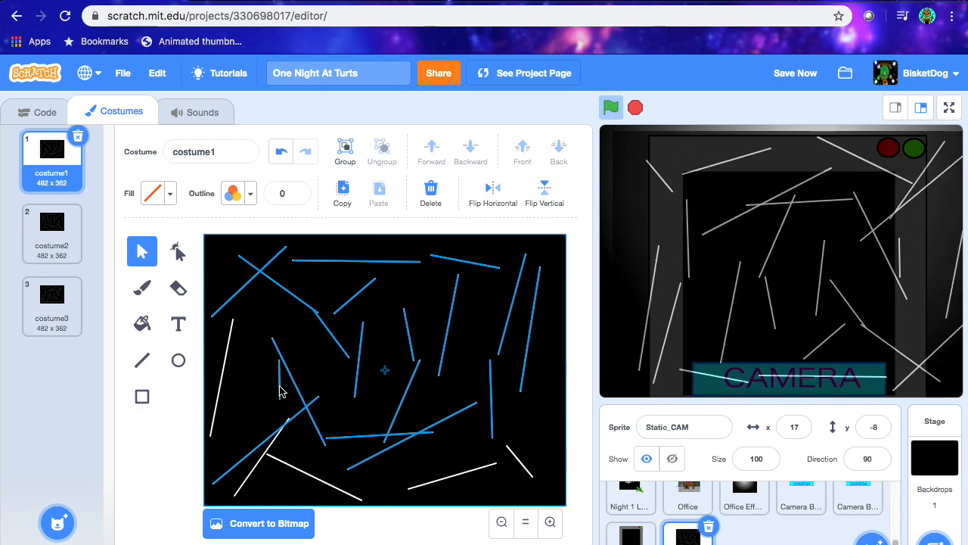
{"action": "left_click", "coordinate": [215, 369], "text": "shift"}
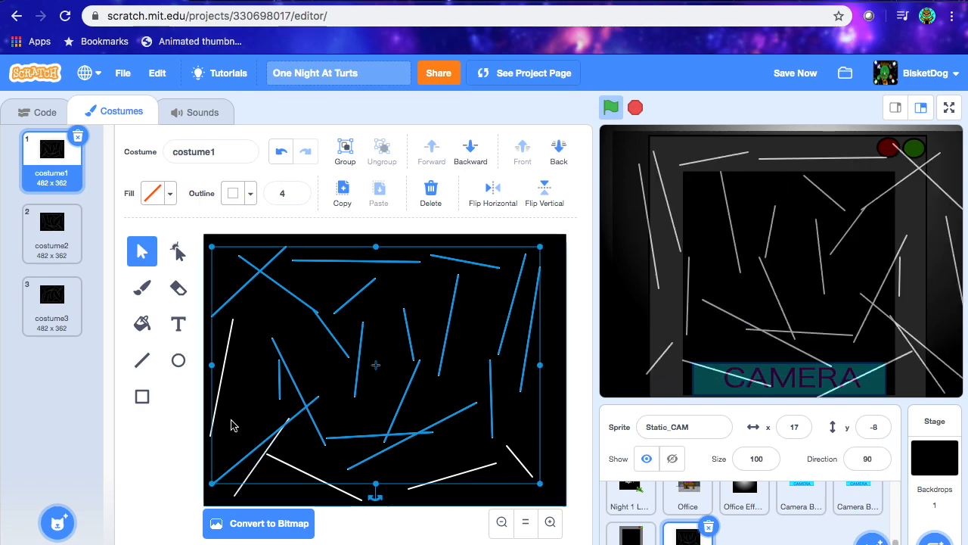
{"action": "left_click", "coordinate": [236, 385], "text": "shift"}
{"action": "left_click", "coordinate": [221, 379], "text": "shift"}
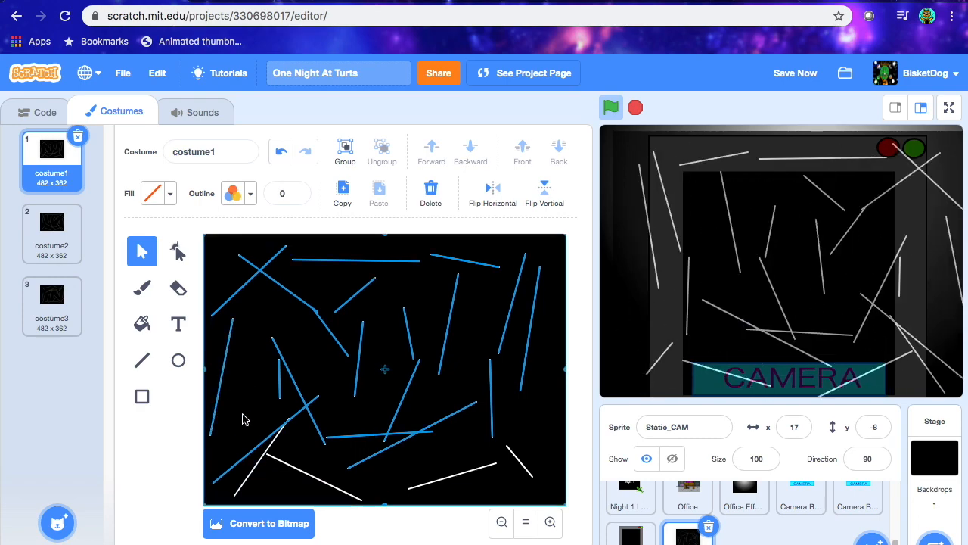
{"action": "left_click", "coordinate": [262, 459], "text": "shift"}
{"action": "left_click", "coordinate": [275, 459], "text": "shift"}
{"action": "left_click", "coordinate": [280, 462], "text": "shift"}
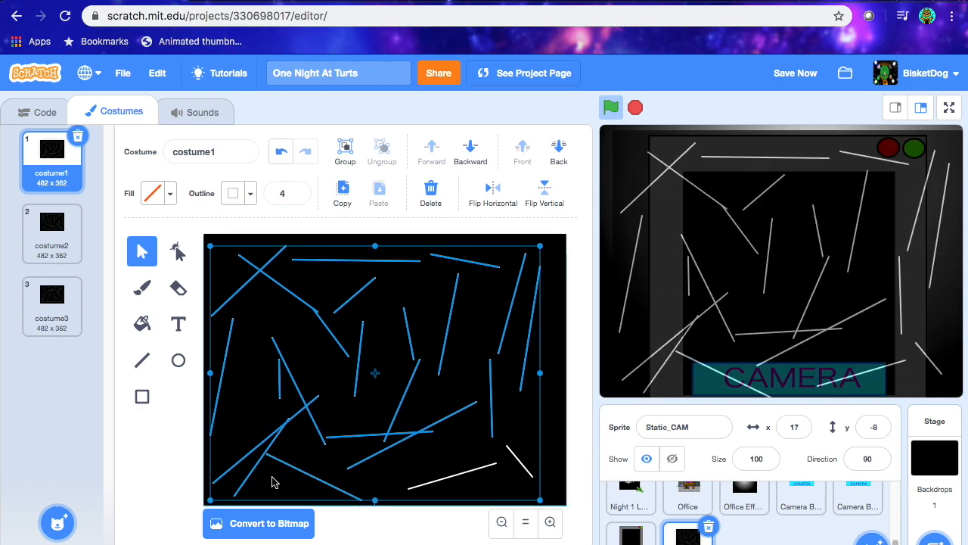
{"action": "left_click", "coordinate": [274, 481], "text": "shift"}
{"action": "left_click", "coordinate": [443, 479], "text": "shift"}
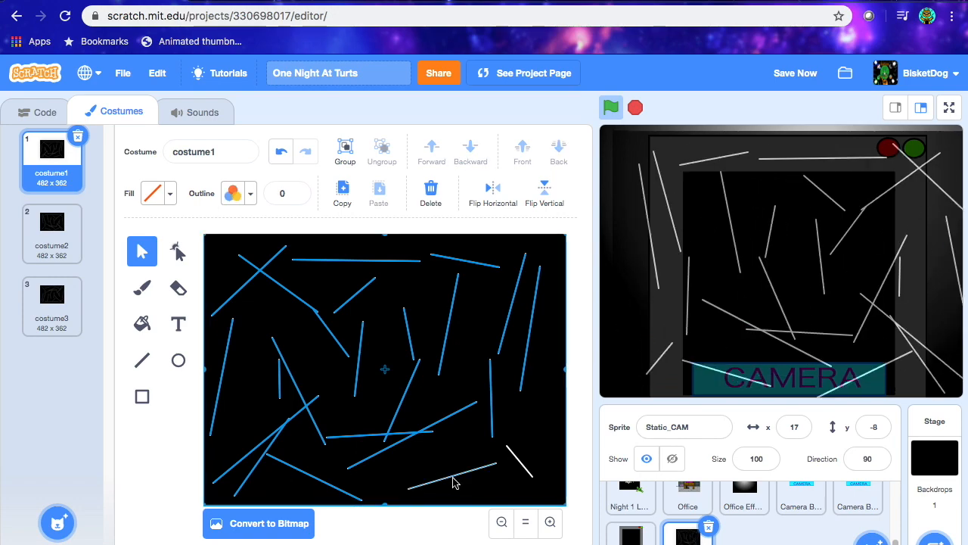
{"action": "left_click", "coordinate": [519, 460], "text": "shift"}
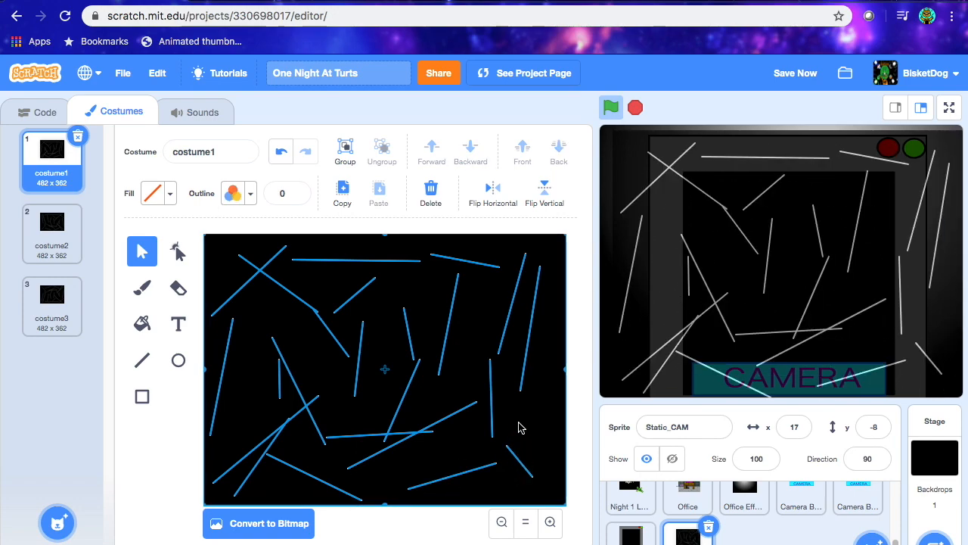
{"action": "left_click", "coordinate": [344, 154]}
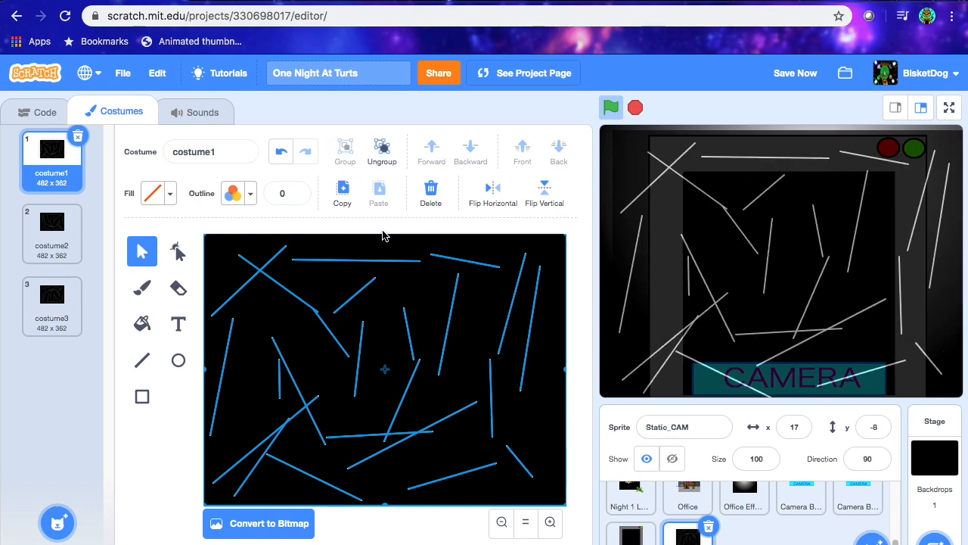
Shrink the grouped static drawing in costume1 to about 236 by 289.
{"action": "left_click_drag", "start_coordinate": [385, 235], "coordinate": [385, 276]}
{"action": "left_click_drag", "start_coordinate": [385, 242], "coordinate": [388, 291]}
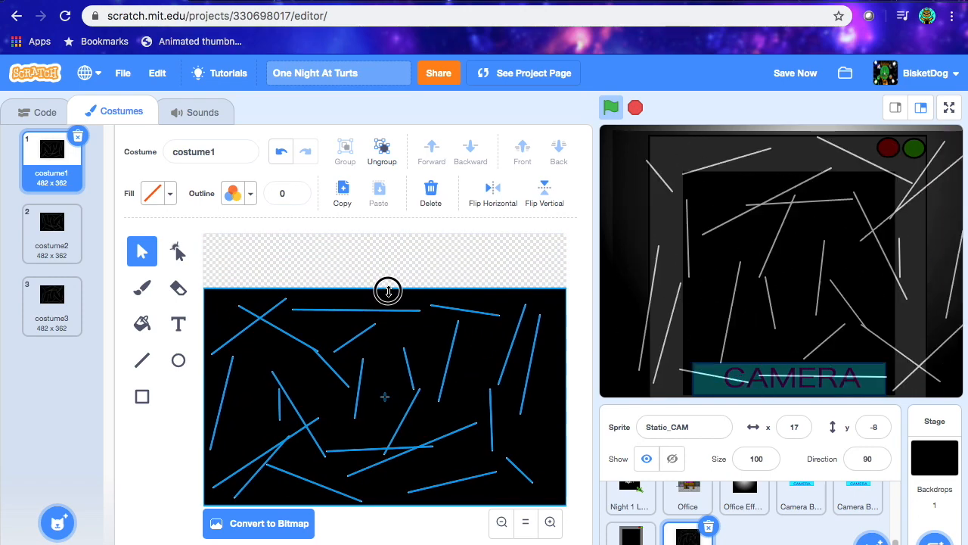
{"action": "left_click_drag", "start_coordinate": [346, 367], "coordinate": [384, 325]}
{"action": "left_click_drag", "start_coordinate": [251, 355], "coordinate": [385, 398]}
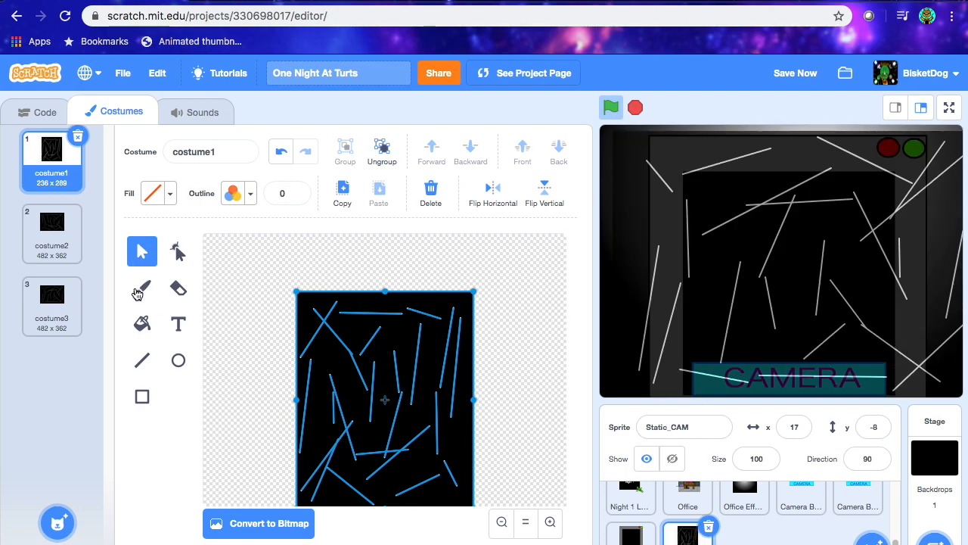
Deselect the resized static drawing and return to the Static_CAM sprite's scripts.
{"action": "left_click", "coordinate": [141, 292]}
{"action": "left_click", "coordinate": [145, 252]}
{"action": "left_click", "coordinate": [323, 312]}
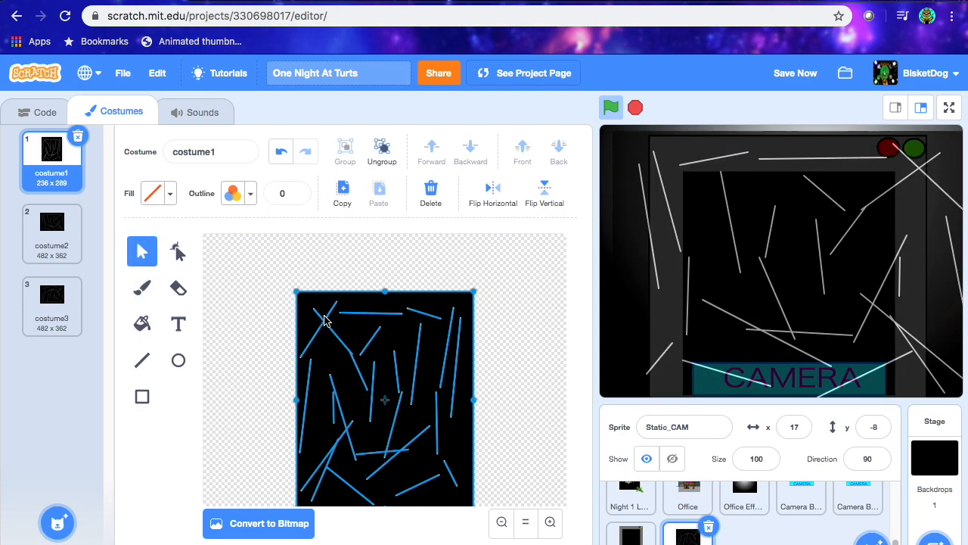
{"action": "left_click", "coordinate": [141, 288]}
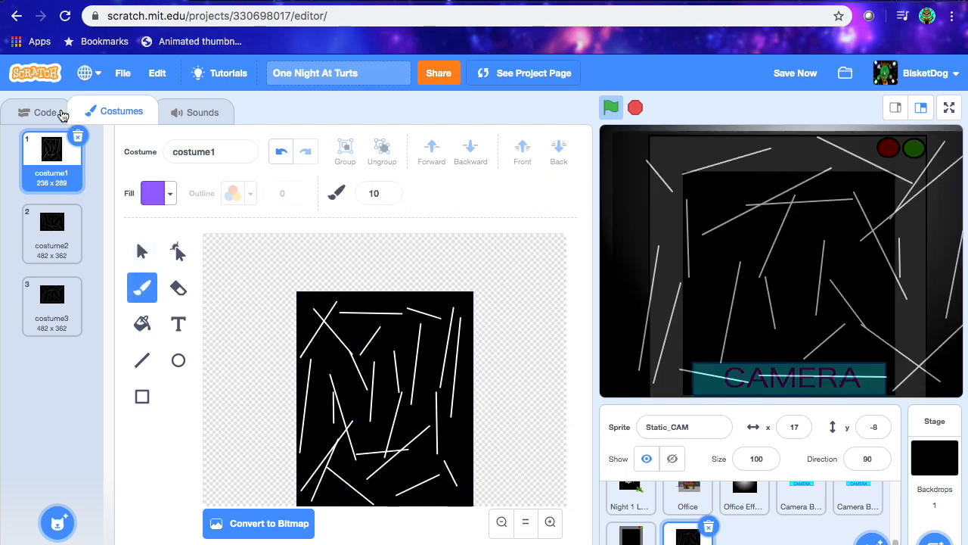
{"action": "left_click", "coordinate": [56, 112]}
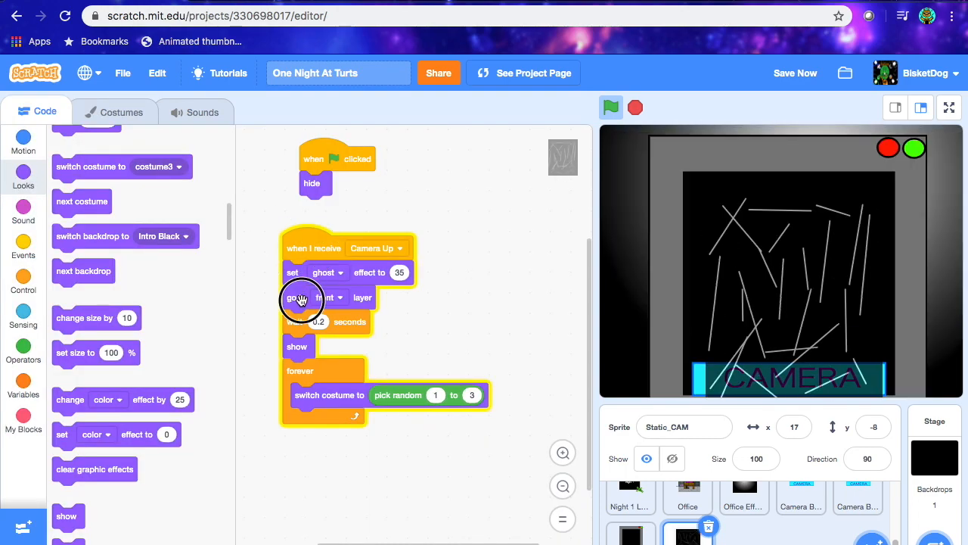
Detach the block stack starting with the ghost effect from the Camera Up hat block of Static_CAM.
{"action": "left_click_drag", "start_coordinate": [294, 272], "coordinate": [312, 335]}
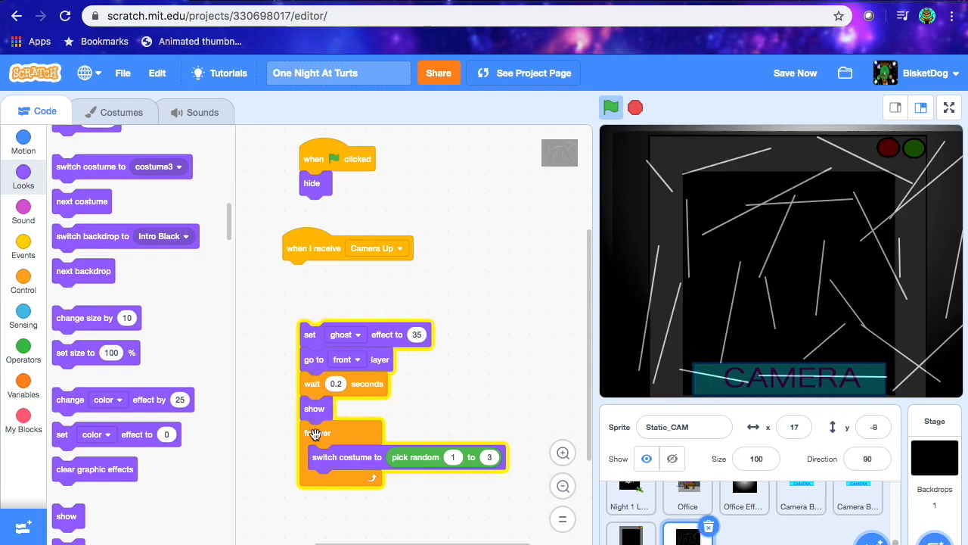
{"action": "left_click", "coordinate": [23, 286]}
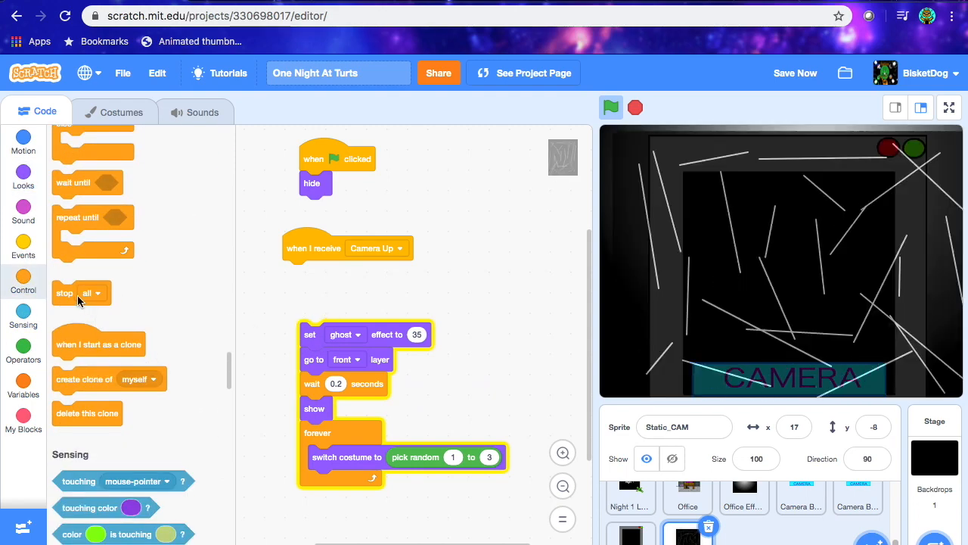
{"action": "left_click", "coordinate": [181, 116]}
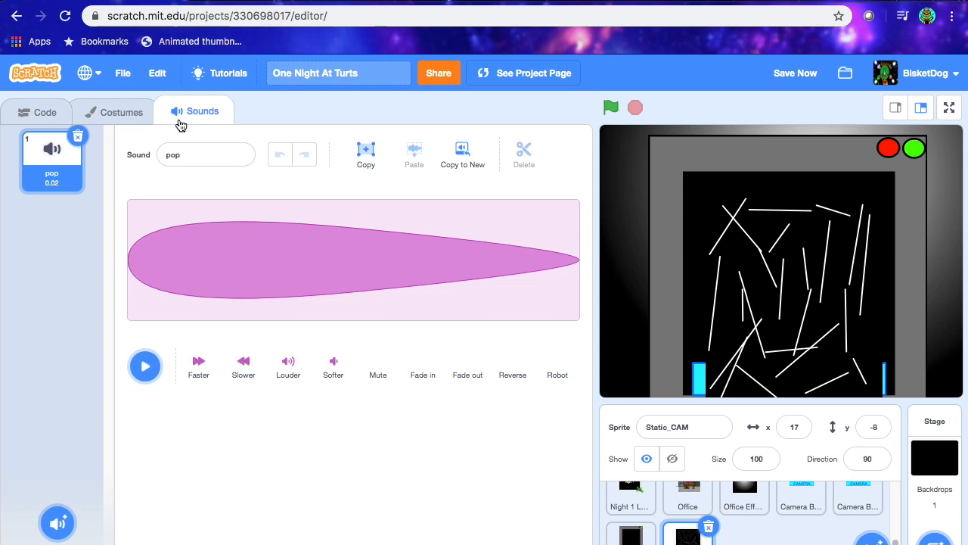
Stretch the black background and all white static lines of costume1 together to 280 by 311 and group them.
{"action": "left_click", "coordinate": [106, 115]}
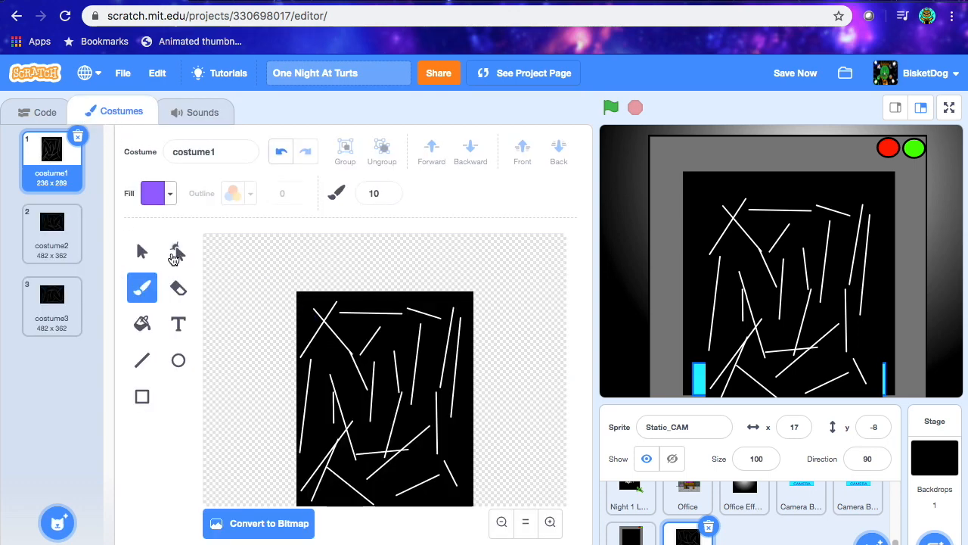
{"action": "left_click", "coordinate": [142, 252]}
{"action": "left_click", "coordinate": [317, 317]}
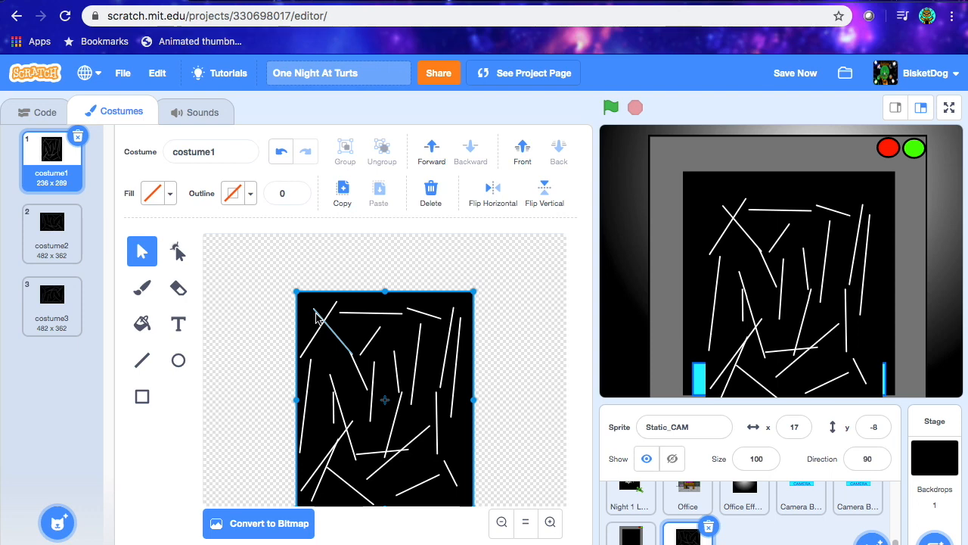
{"action": "left_click", "coordinate": [317, 317], "text": "shift"}
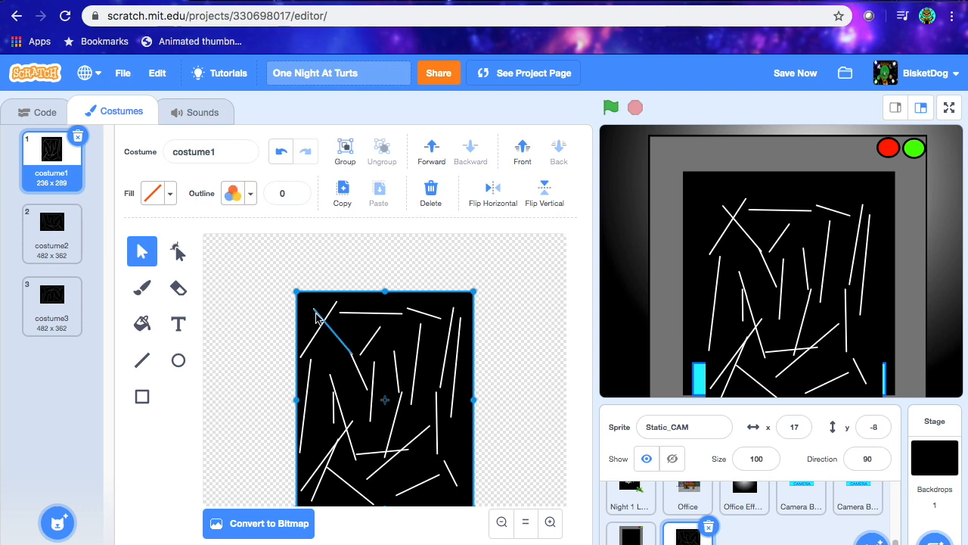
{"action": "left_click", "coordinate": [362, 314], "text": "shift"}
{"action": "left_click", "coordinate": [372, 336], "text": "shift"}
{"action": "left_click", "coordinate": [421, 316], "text": "shift"}
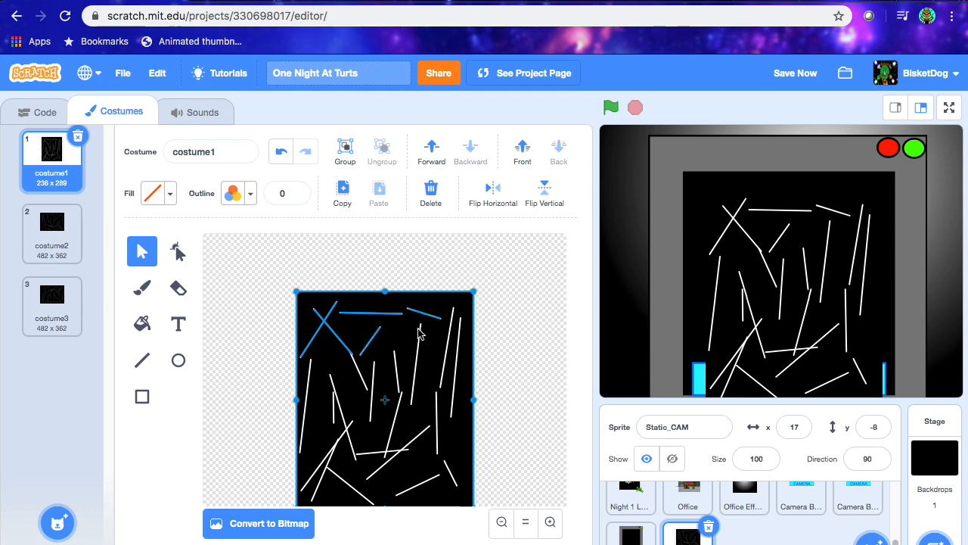
{"action": "left_click", "coordinate": [422, 339], "text": "shift"}
{"action": "left_click", "coordinate": [451, 348], "text": "shift"}
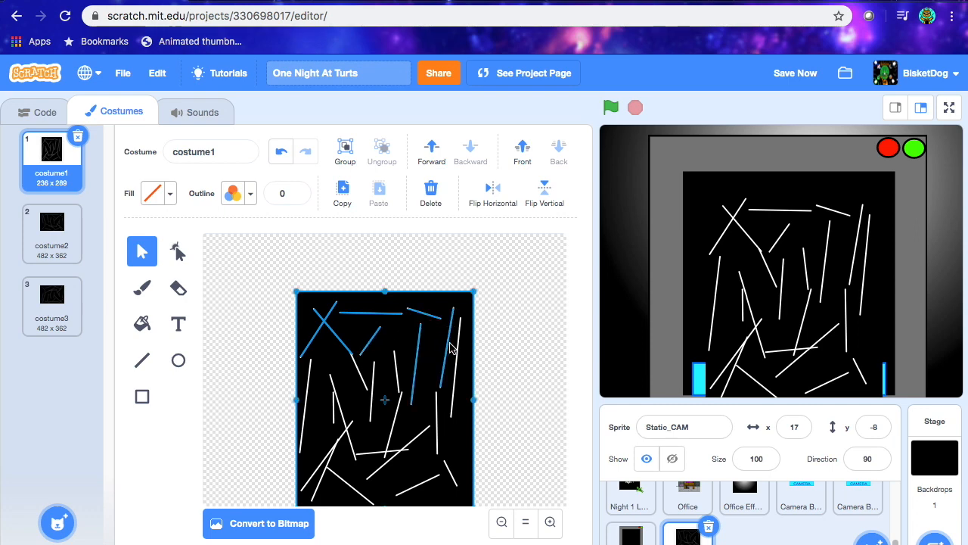
{"action": "left_click", "coordinate": [459, 358], "text": "shift"}
{"action": "left_click", "coordinate": [437, 409], "text": "shift"}
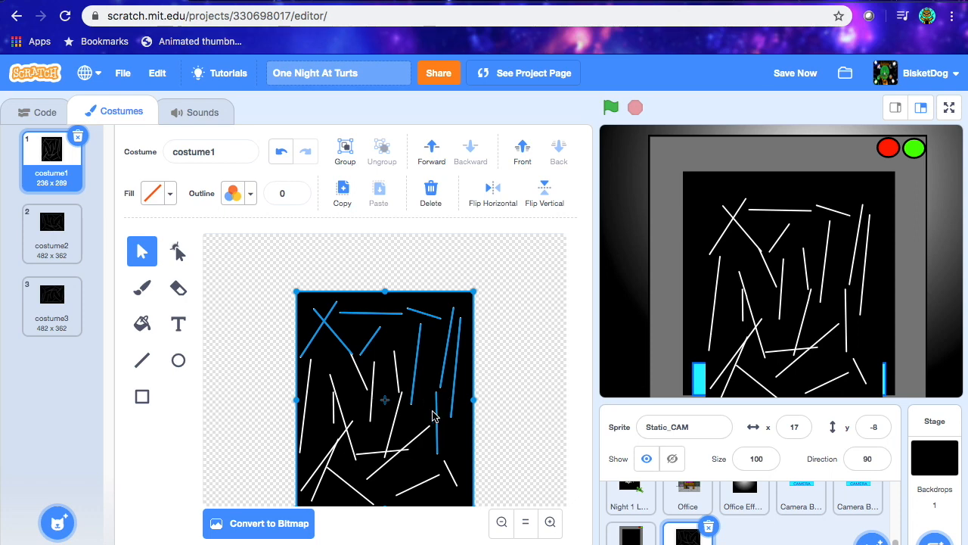
{"action": "left_click", "coordinate": [422, 435], "text": "shift"}
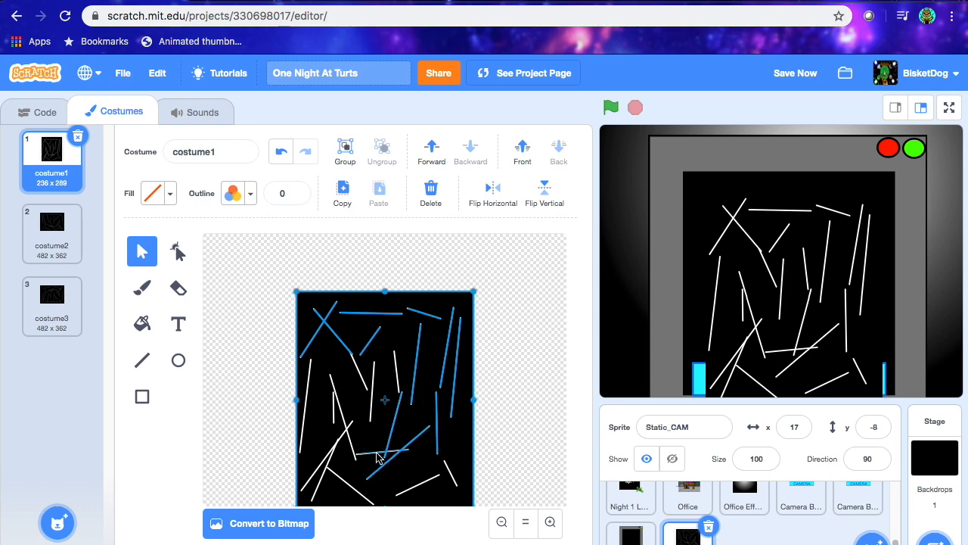
{"action": "left_click", "coordinate": [348, 444], "text": "shift"}
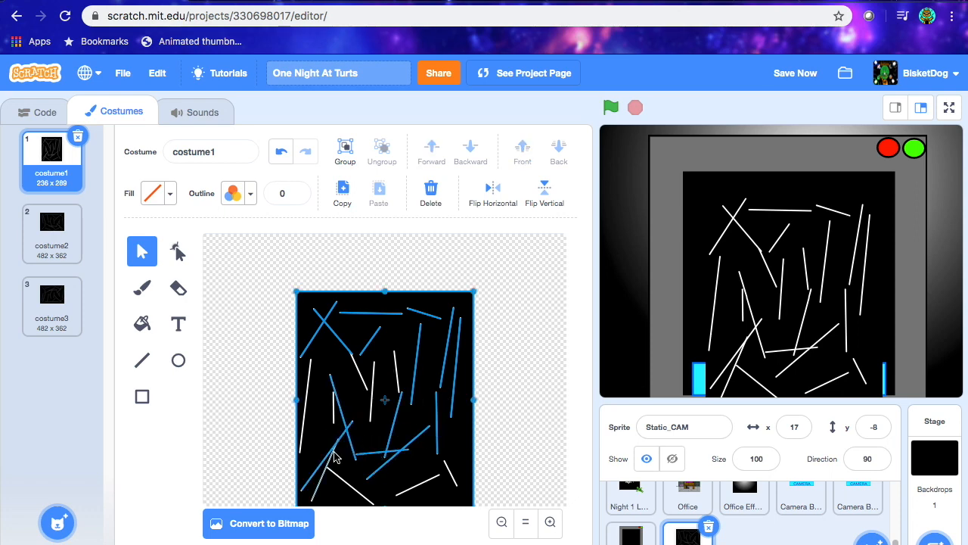
{"action": "left_click", "coordinate": [337, 473], "text": "shift"}
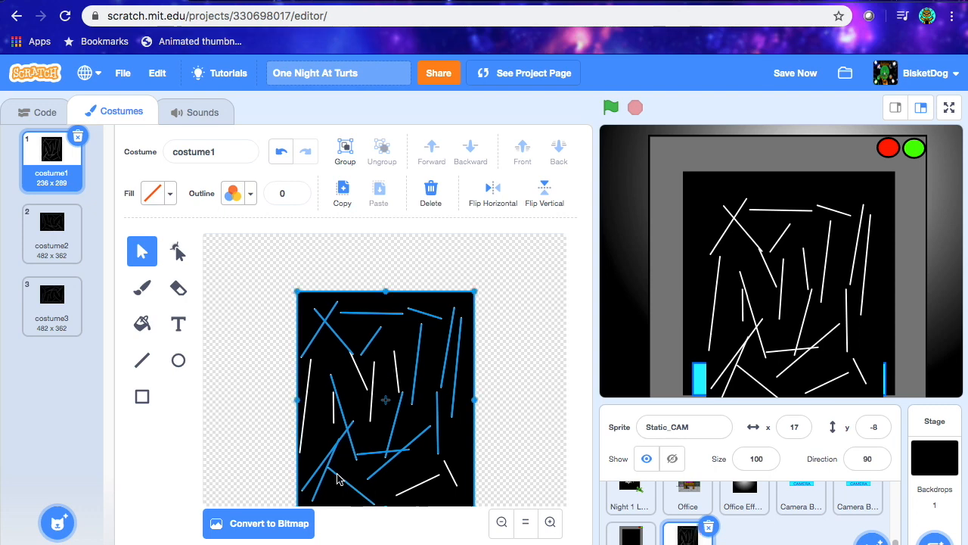
{"action": "left_click", "coordinate": [422, 486], "text": "shift"}
{"action": "left_click", "coordinate": [451, 477], "text": "shift"}
{"action": "left_click", "coordinate": [373, 399], "text": "shift"}
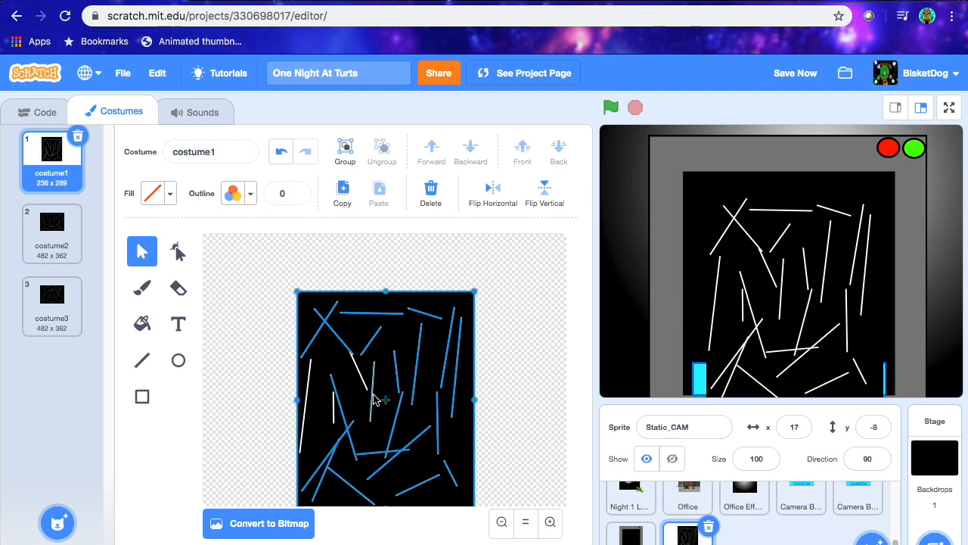
{"action": "left_click", "coordinate": [366, 390], "text": "shift"}
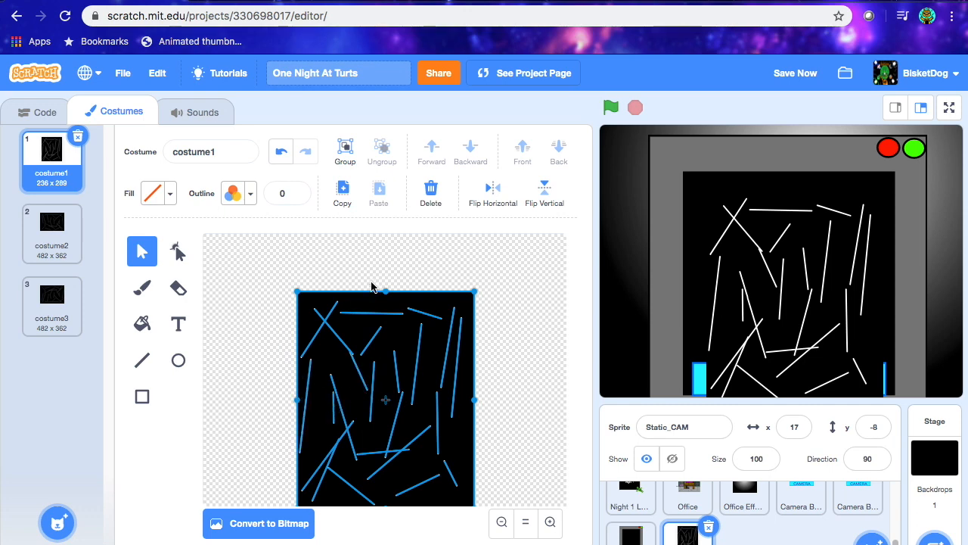
{"action": "left_click_drag", "start_coordinate": [388, 290], "coordinate": [386, 275]}
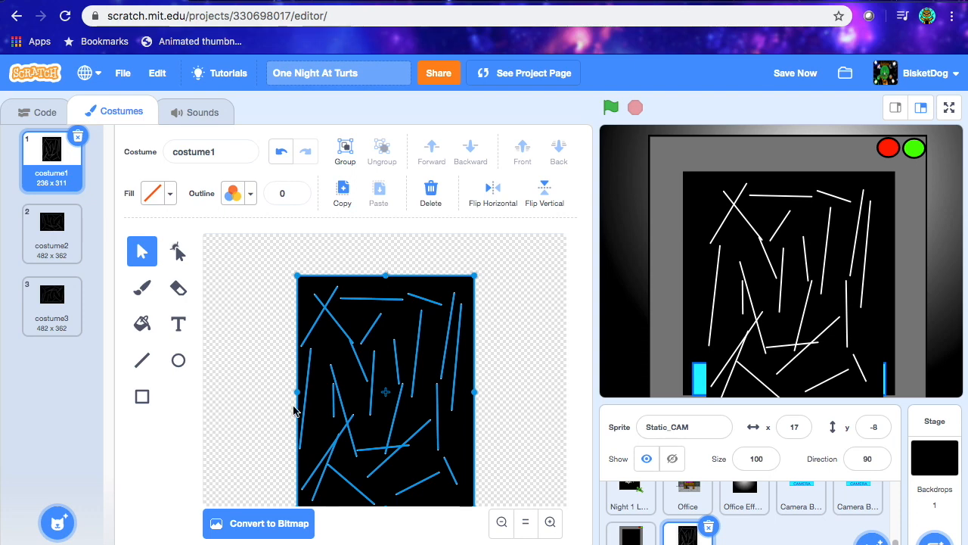
{"action": "left_click_drag", "start_coordinate": [299, 390], "coordinate": [278, 392]}
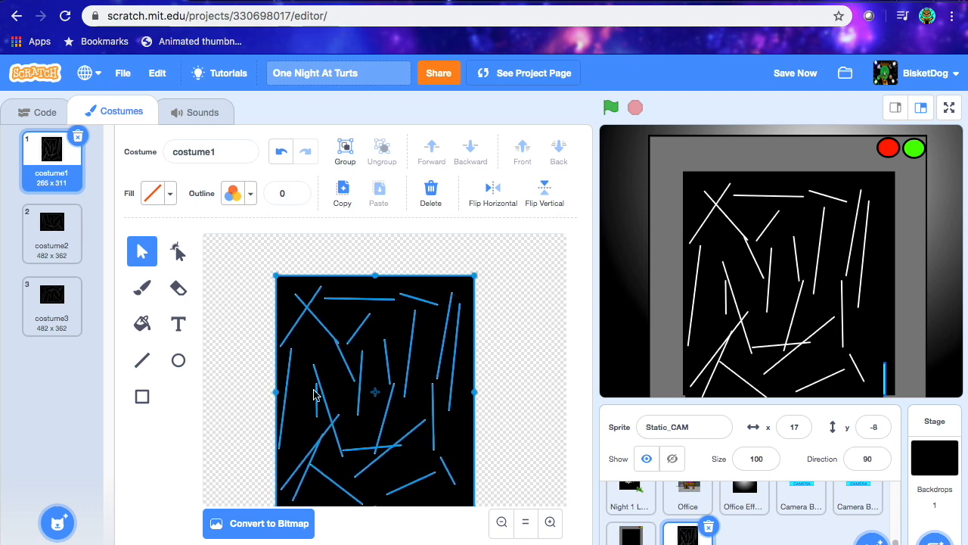
{"action": "left_click_drag", "start_coordinate": [475, 391], "coordinate": [490, 392]}
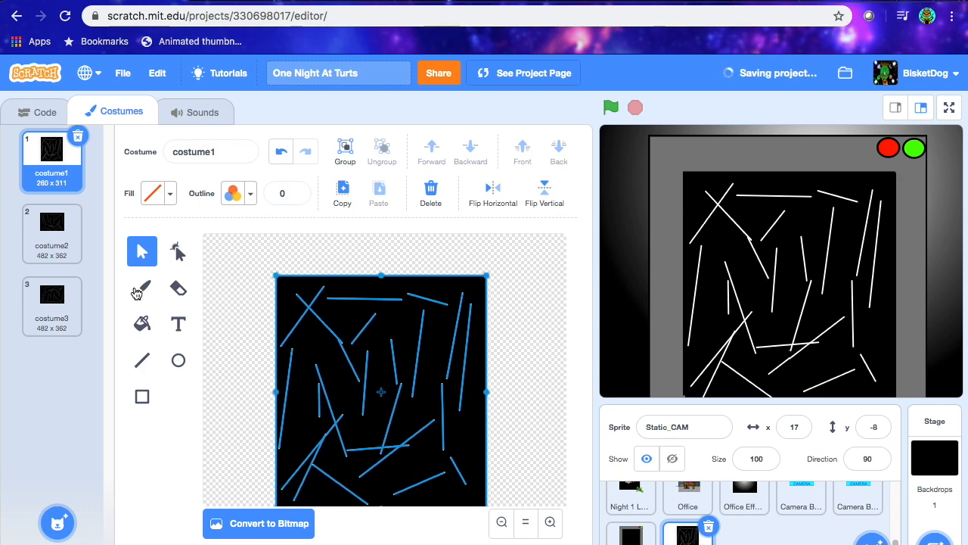
{"action": "left_click", "coordinate": [356, 148]}
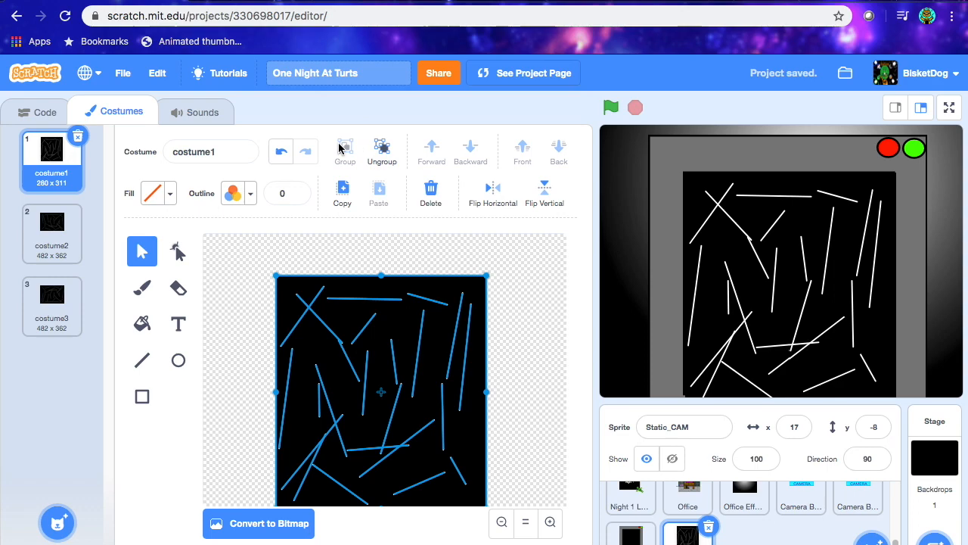
{"action": "left_click", "coordinate": [152, 290]}
Delete the old full-screen costume2 and costume3 from Static_CAM.
{"action": "left_click", "coordinate": [80, 219]}
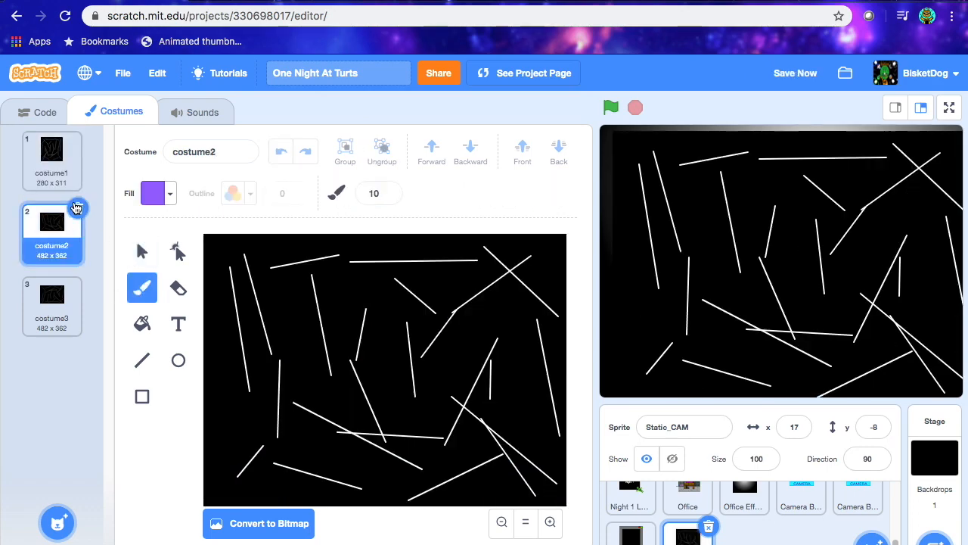
{"action": "left_click", "coordinate": [79, 210]}
{"action": "left_click", "coordinate": [79, 210]}
Duplicate costume1 and flip the copy horizontally.
{"action": "right_click", "coordinate": [65, 155]}
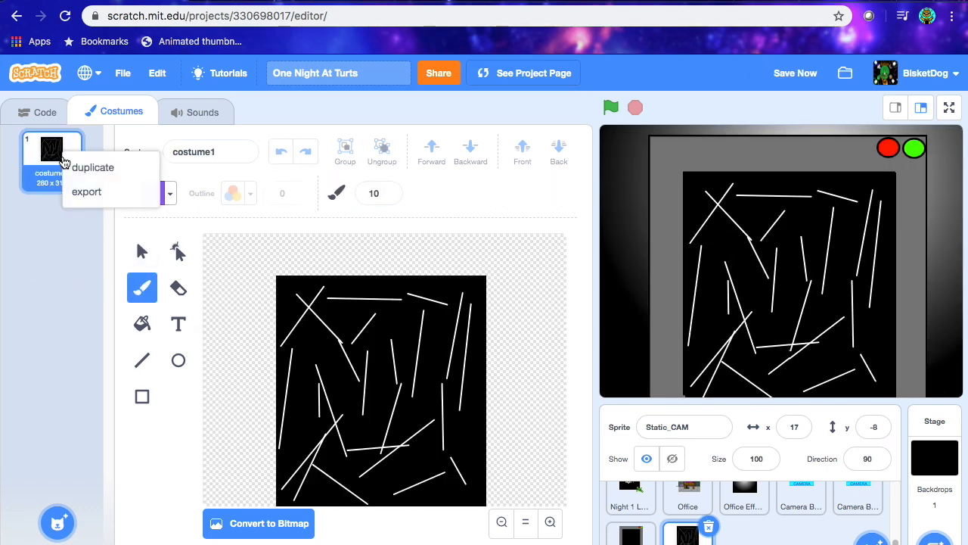
{"action": "left_click", "coordinate": [89, 166]}
{"action": "left_click", "coordinate": [142, 251]}
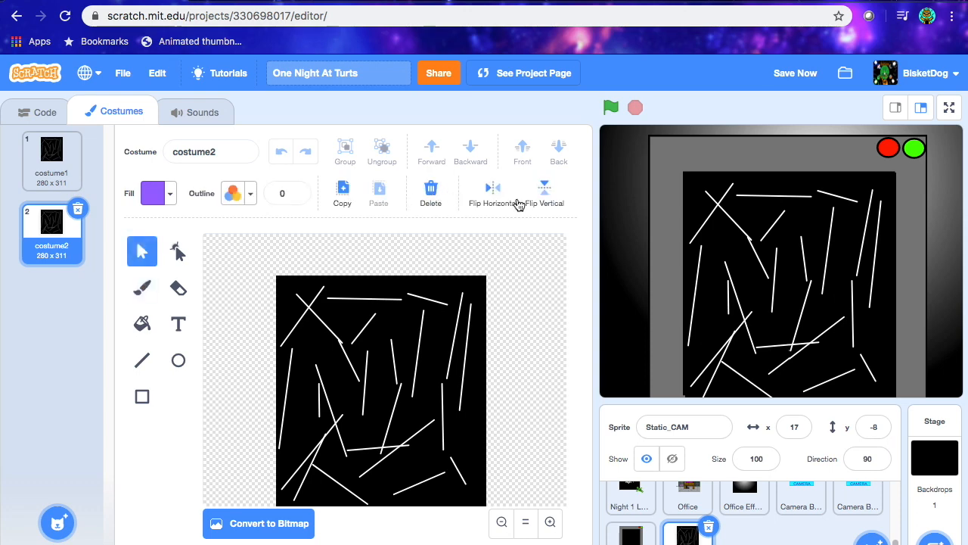
{"action": "left_click", "coordinate": [495, 193]}
Duplicate costume2, flip the copy vertically, and save the project.
{"action": "right_click", "coordinate": [45, 231]}
{"action": "left_click", "coordinate": [68, 242]}
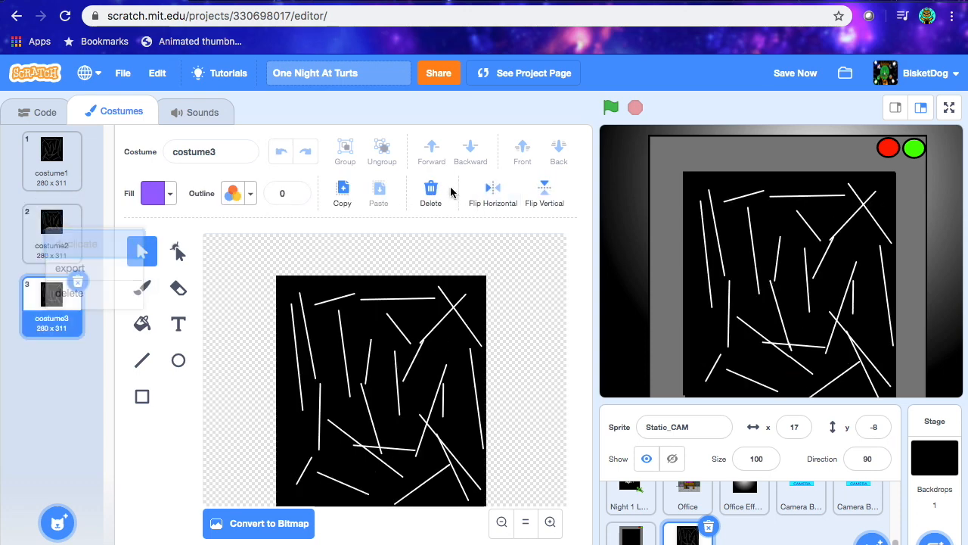
{"action": "left_click", "coordinate": [544, 191]}
{"action": "left_click", "coordinate": [767, 81]}
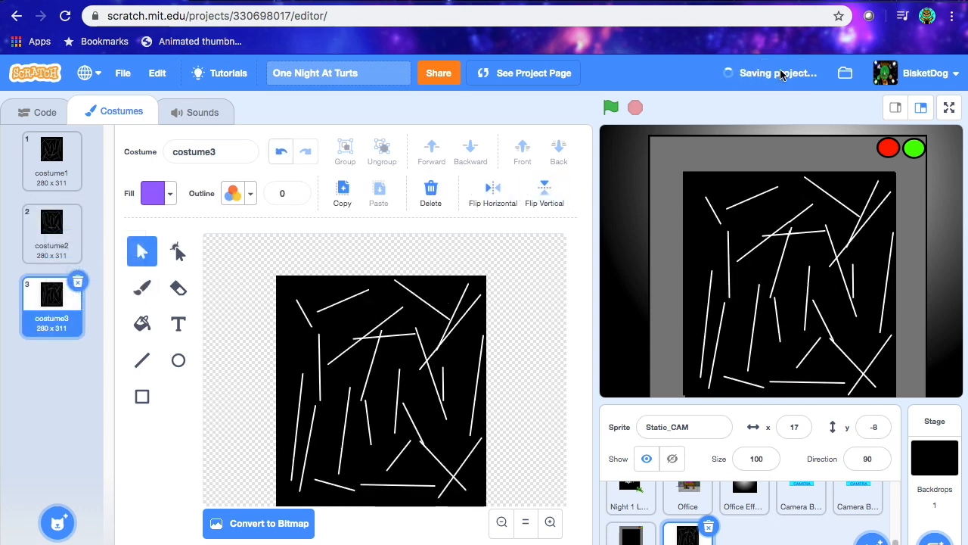
Reattach the detached stack to the Camera Up hat and insert a go to x 17, y -8 block above the ghost effect.
{"action": "left_click", "coordinate": [41, 112]}
{"action": "left_click_drag", "start_coordinate": [310, 341], "coordinate": [292, 278]}
{"action": "left_click", "coordinate": [23, 151]}
{"action": "left_click_drag", "start_coordinate": [66, 316], "coordinate": [311, 271]}
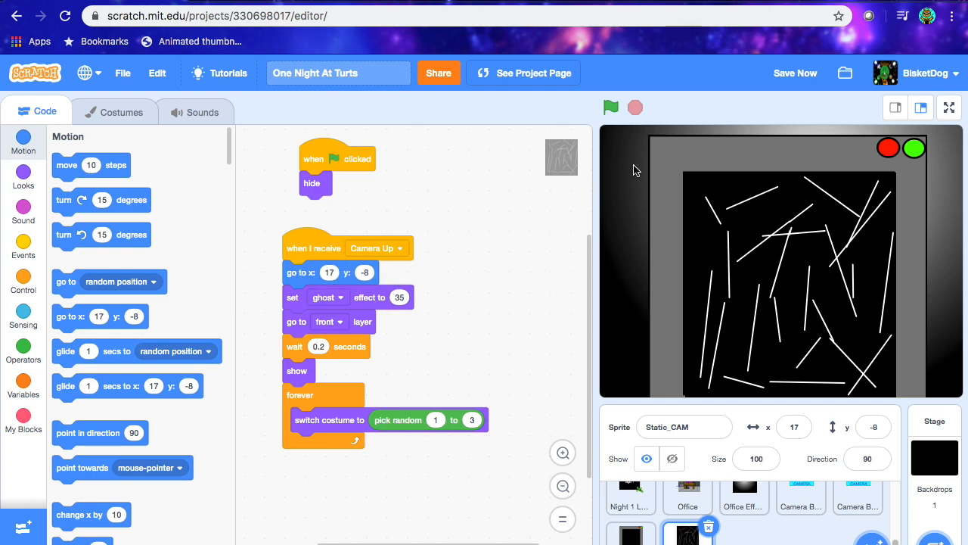
Save the project and run the Camera Up script to preview the static.
{"action": "left_click", "coordinate": [794, 73]}
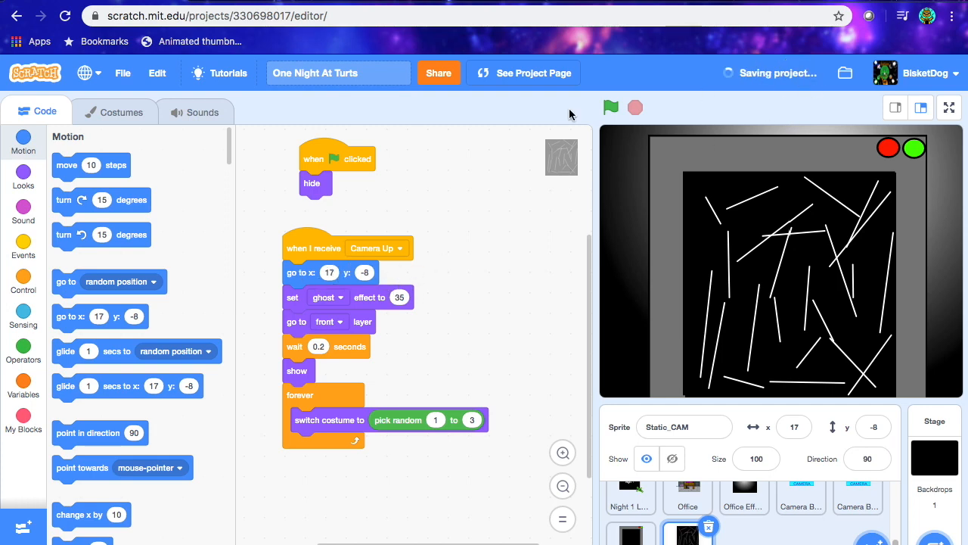
{"action": "left_click", "coordinate": [310, 248]}
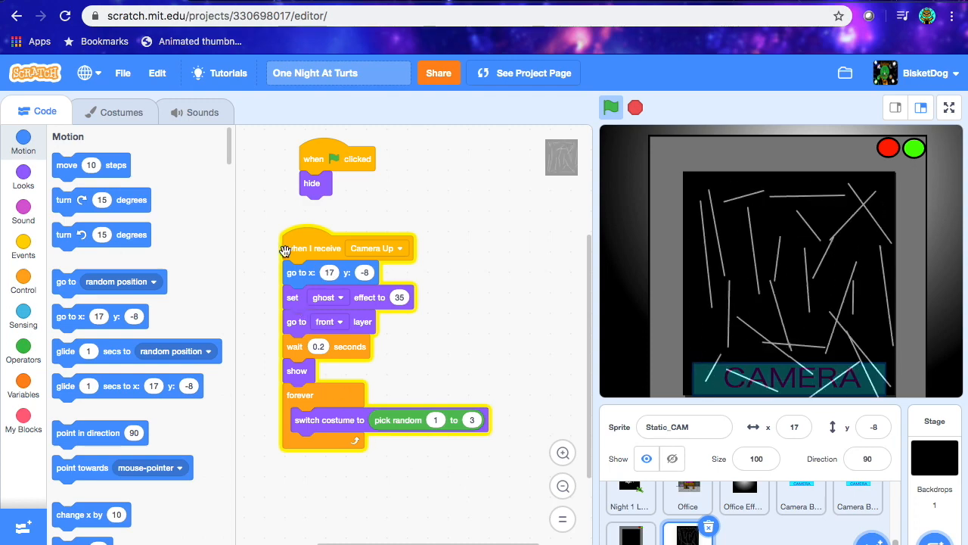
Add a script that hides Static_CAM when it receives Camera Down, and save the project.
{"action": "left_click", "coordinate": [22, 246]}
{"action": "left_click_drag", "start_coordinate": [91, 411], "coordinate": [427, 206]}
{"action": "left_click", "coordinate": [25, 187]}
{"action": "scroll", "coordinate": [76, 431], "scroll_direction": "down", "scroll_amount": 5}
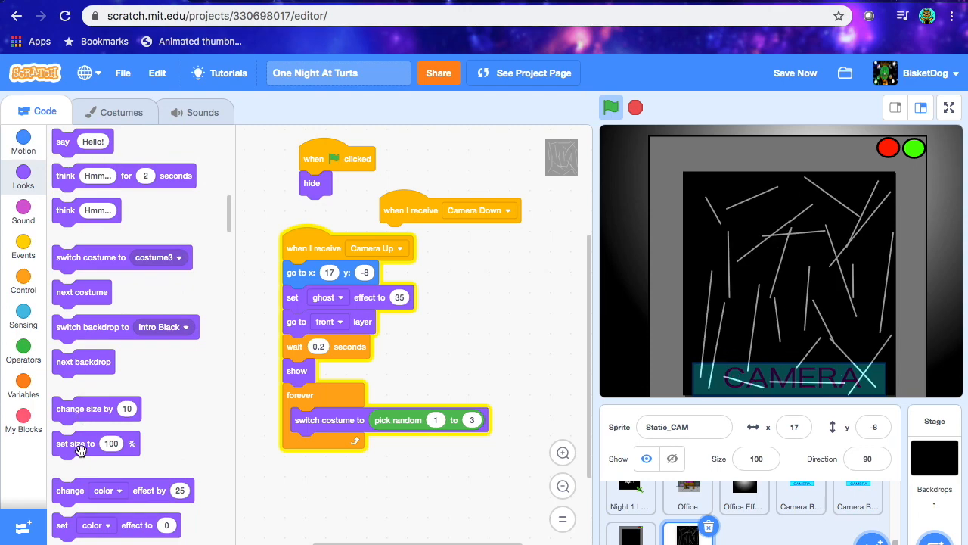
{"action": "left_click_drag", "start_coordinate": [68, 498], "coordinate": [506, 158]}
{"action": "left_click", "coordinate": [782, 70]}
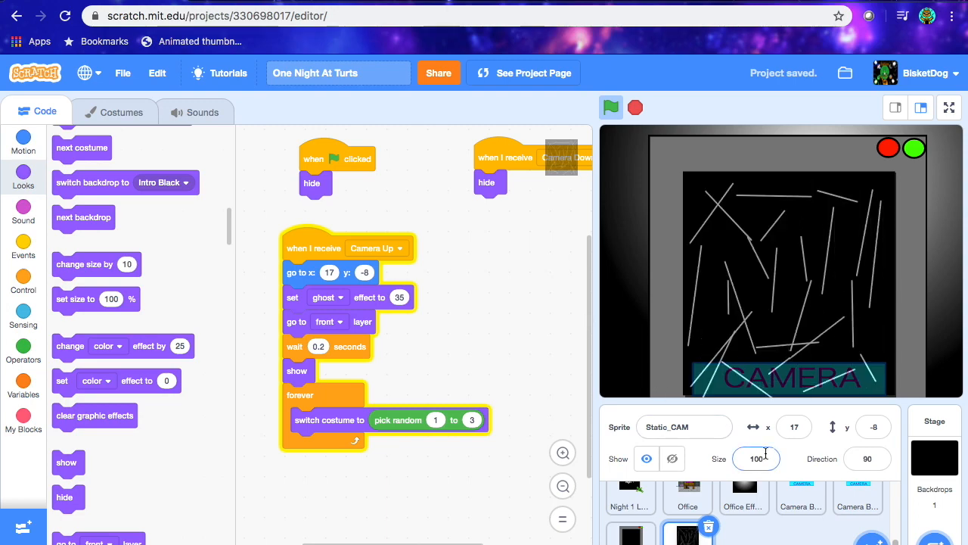
Review the scripts of Camera Button 1 and Camera Button 2, and save the project after returning to Static_CAM.
{"action": "left_click", "coordinate": [804, 499]}
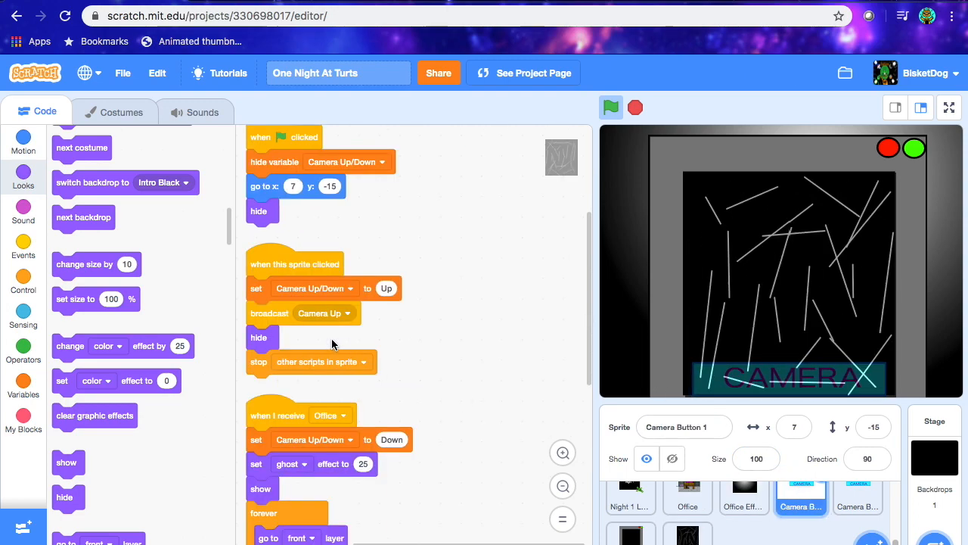
{"action": "scroll", "coordinate": [331, 345], "scroll_direction": "down", "scroll_amount": 4}
{"action": "scroll", "coordinate": [331, 341], "scroll_direction": "down", "scroll_amount": 1}
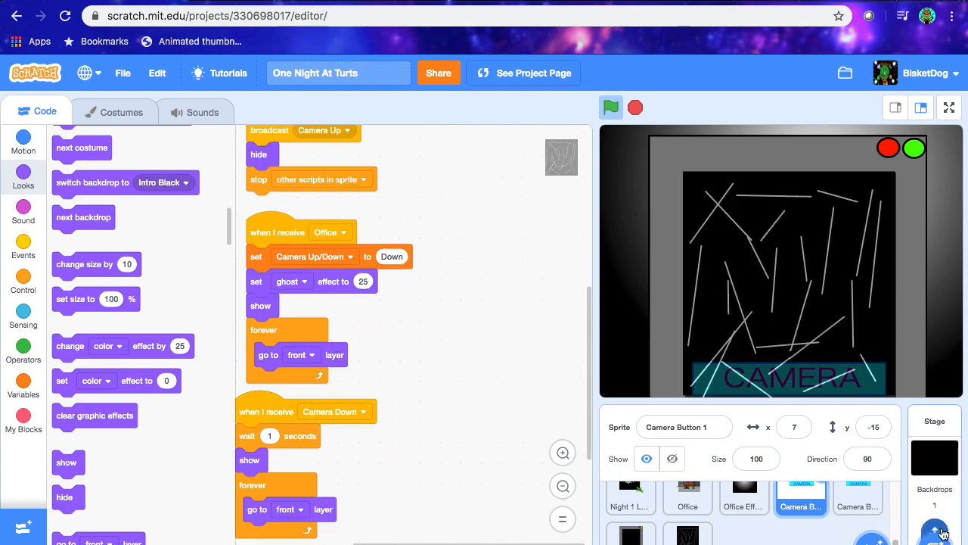
{"action": "left_click", "coordinate": [859, 501]}
{"action": "scroll", "coordinate": [454, 409], "scroll_direction": "down", "scroll_amount": 2}
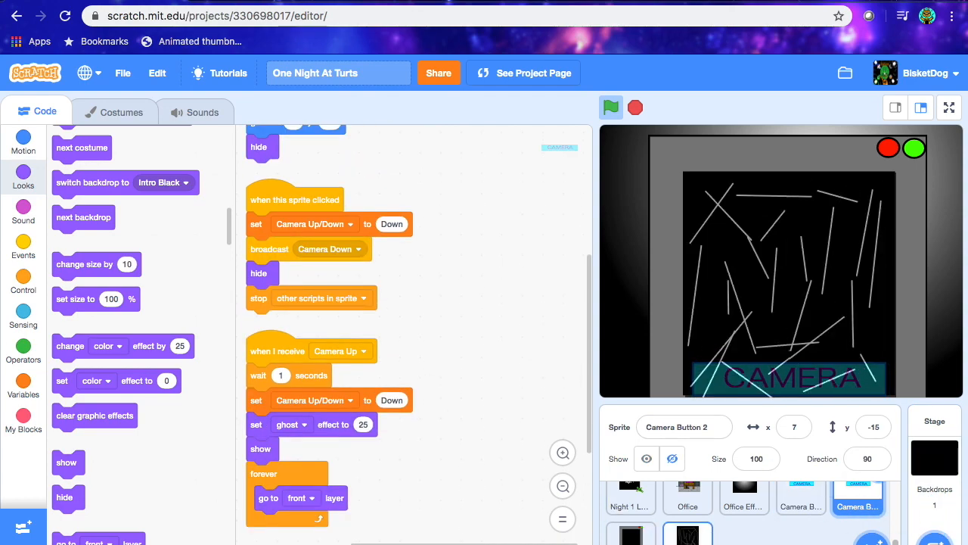
{"action": "left_click", "coordinate": [687, 534]}
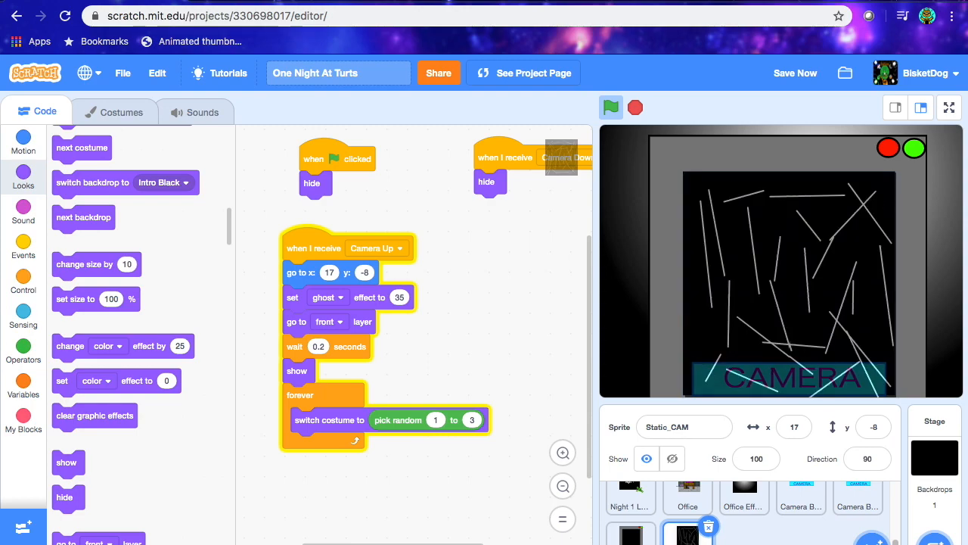
{"action": "left_click", "coordinate": [801, 74]}
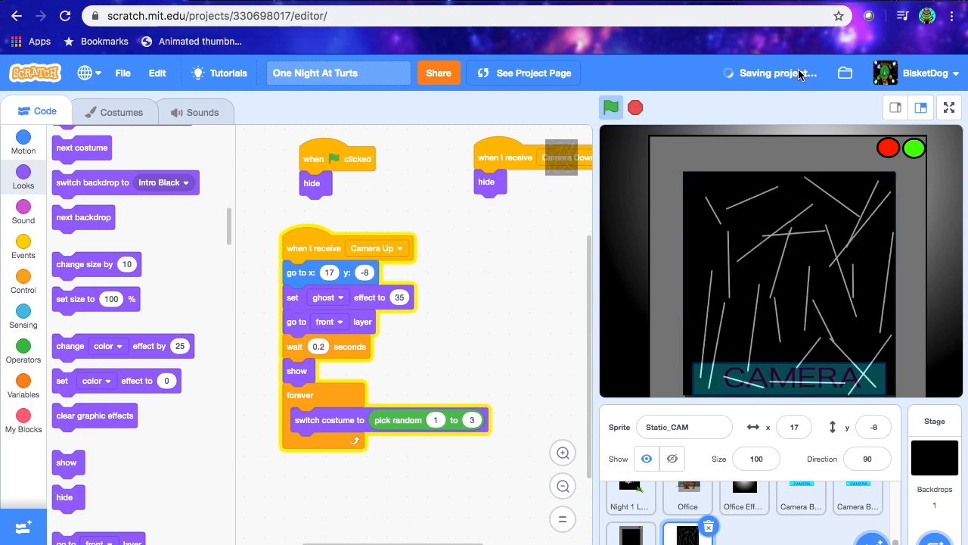
Create a new painted sprite, name it CAM_1, and save the project.
{"action": "mouse_move", "coordinate": [871, 534]}
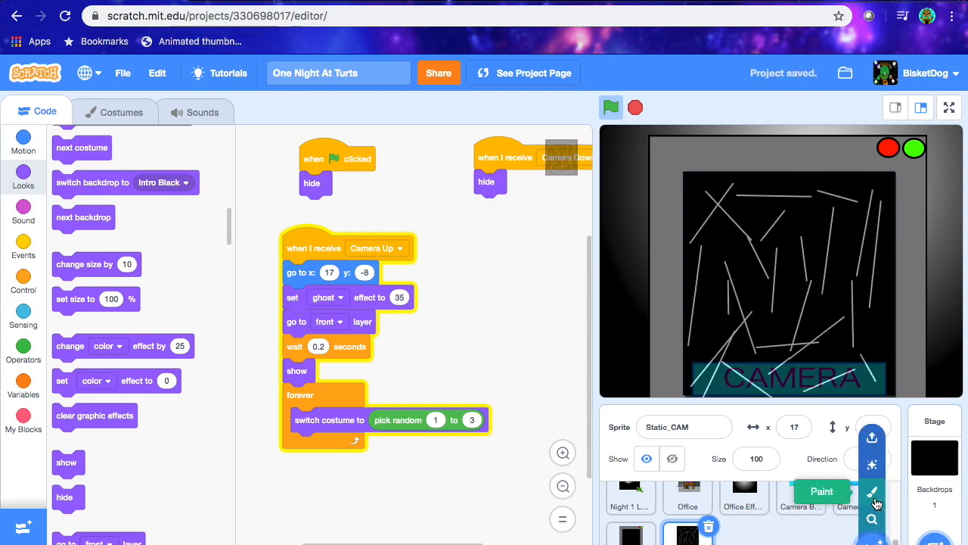
{"action": "left_click", "coordinate": [871, 488]}
{"action": "left_click", "coordinate": [694, 428]}
{"action": "key", "text": "BackSpace"}
{"action": "key", "text": "BackSpace"}
{"action": "key", "text": "BackSpace"}
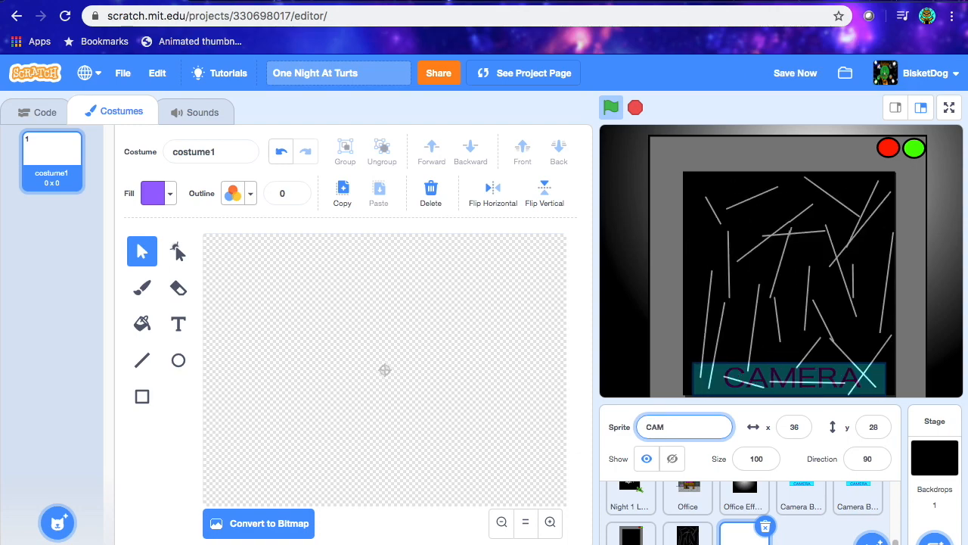
{"action": "left_click", "coordinate": [693, 528]}
{"action": "left_click", "coordinate": [744, 538]}
{"action": "left_click", "coordinate": [795, 74]}
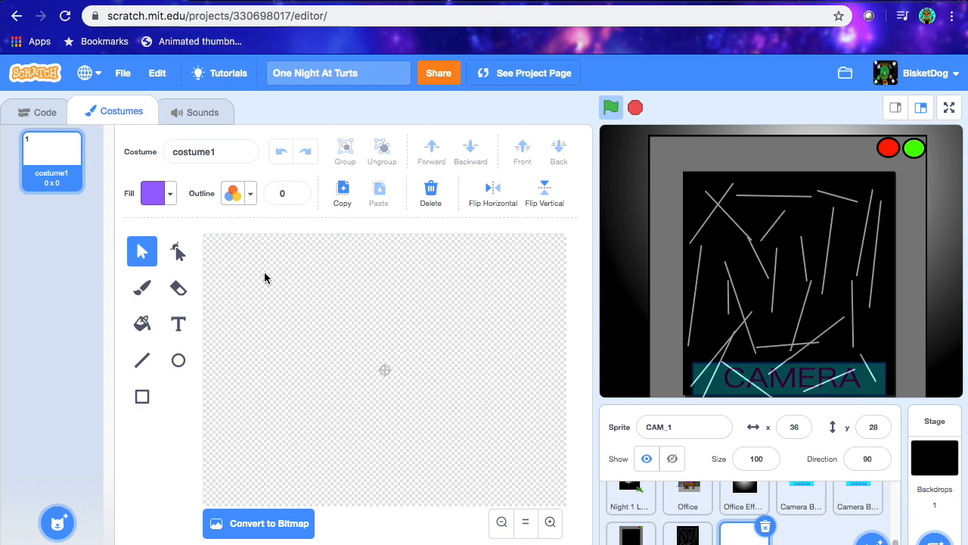
Ready the Rectangle tool with a gray fill at color 100, saturation 0 and brightness 45.
{"action": "left_click", "coordinate": [142, 395]}
{"action": "left_click", "coordinate": [146, 200]}
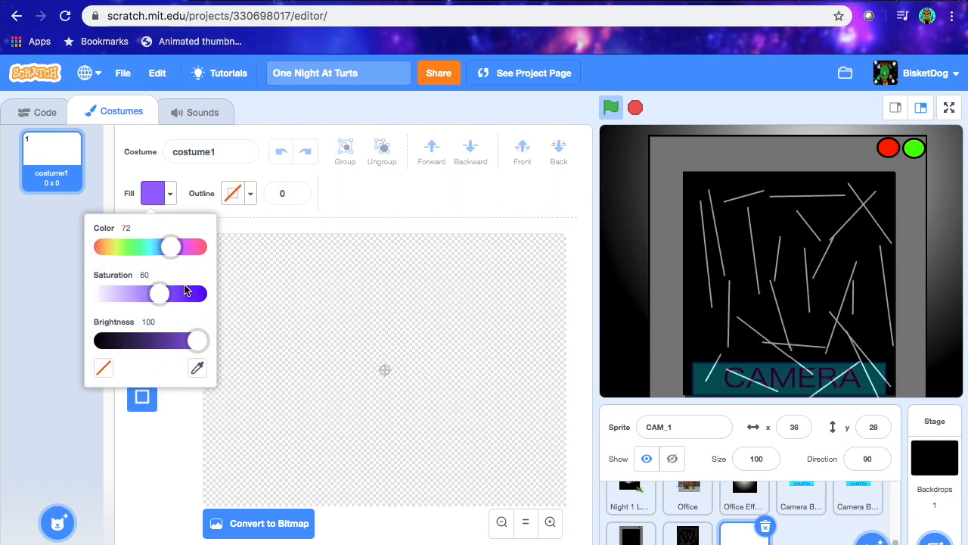
{"action": "left_click_drag", "start_coordinate": [159, 298], "coordinate": [96, 299]}
{"action": "left_click_drag", "start_coordinate": [195, 340], "coordinate": [145, 345]}
{"action": "left_click_drag", "start_coordinate": [169, 248], "coordinate": [228, 255]}
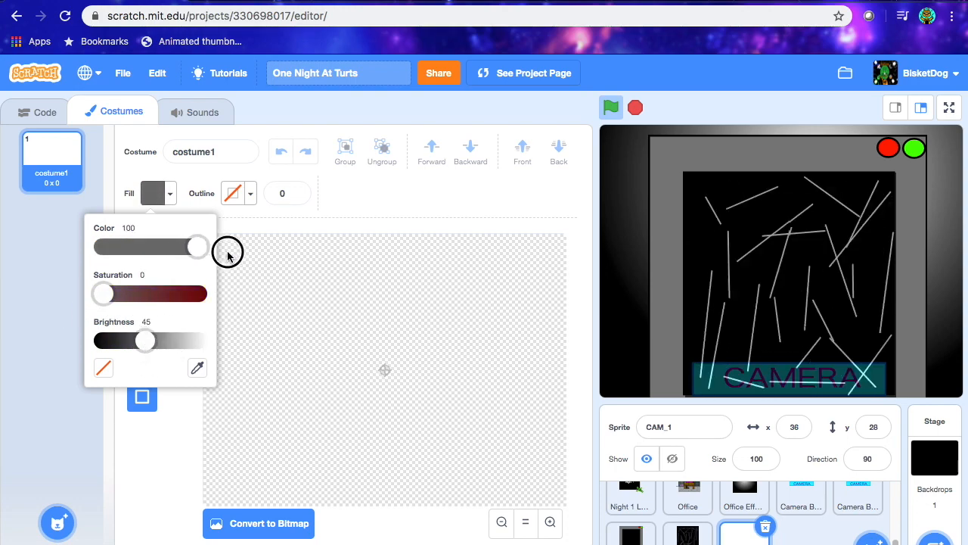
{"action": "left_click", "coordinate": [154, 465]}
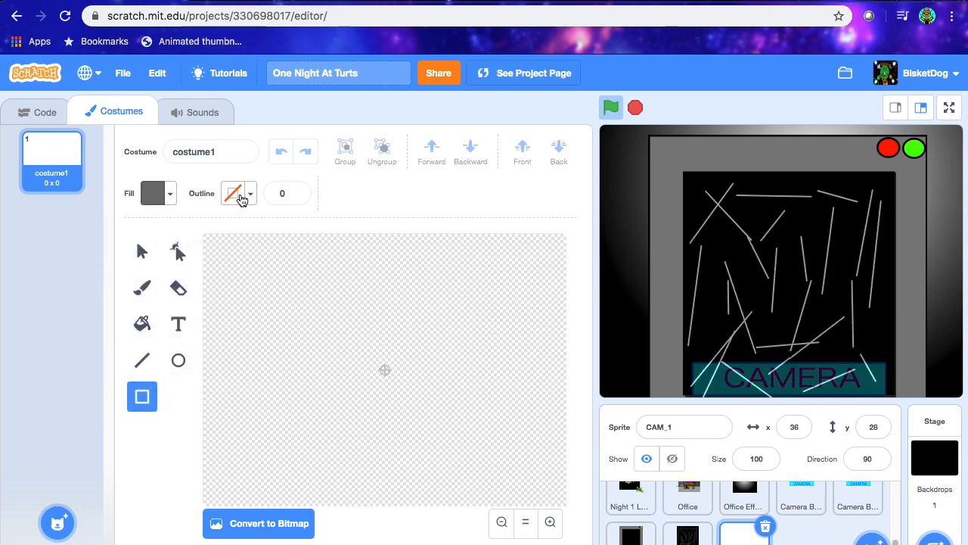
Lighten the fill to brightness 80 and set a dark gray outline with saturation 0, brightness 39 and width 4.
{"action": "left_click", "coordinate": [157, 191]}
{"action": "left_click_drag", "start_coordinate": [144, 342], "coordinate": [177, 341]}
{"action": "left_click", "coordinate": [159, 403]}
{"action": "left_click", "coordinate": [252, 338]}
{"action": "left_click_drag", "start_coordinate": [268, 342], "coordinate": [210, 342]}
{"action": "left_click", "coordinate": [147, 459]}
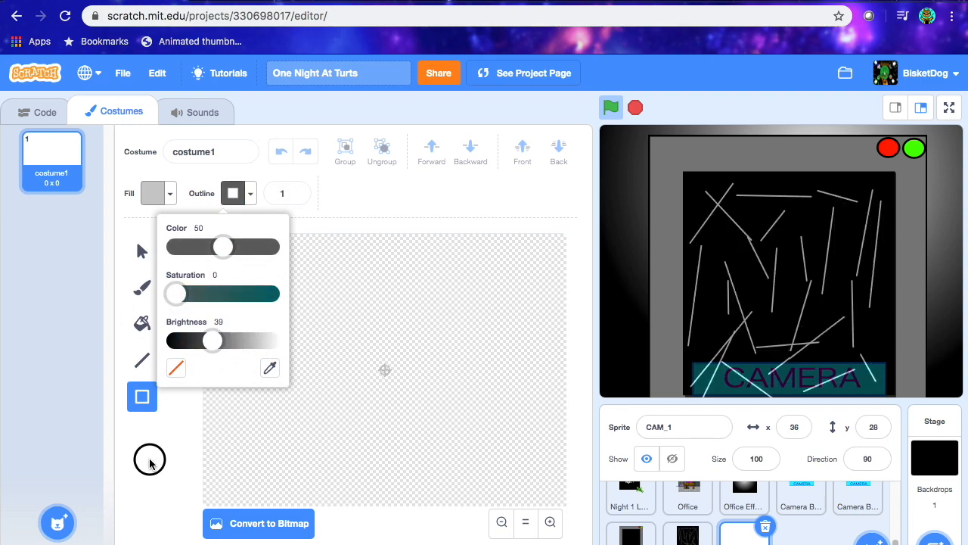
{"action": "left_click", "coordinate": [298, 191]}
{"action": "left_click", "coordinate": [297, 191]}
{"action": "left_click", "coordinate": [297, 191]}
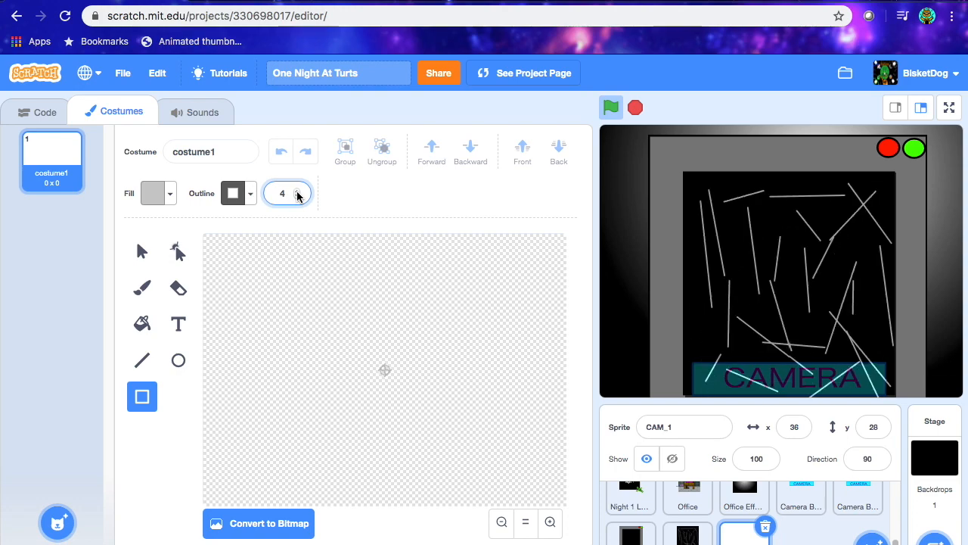
Draw a rectangle about 130 x 72 near the canvas centre and set its outline width to 7.
{"action": "mouse_move", "coordinate": [344, 340]}
{"action": "left_mouse_down"}
{"action": "mouse_move", "coordinate": [398, 356]}
{"action": "mouse_move", "coordinate": [441, 393]}
{"action": "left_mouse_up"}
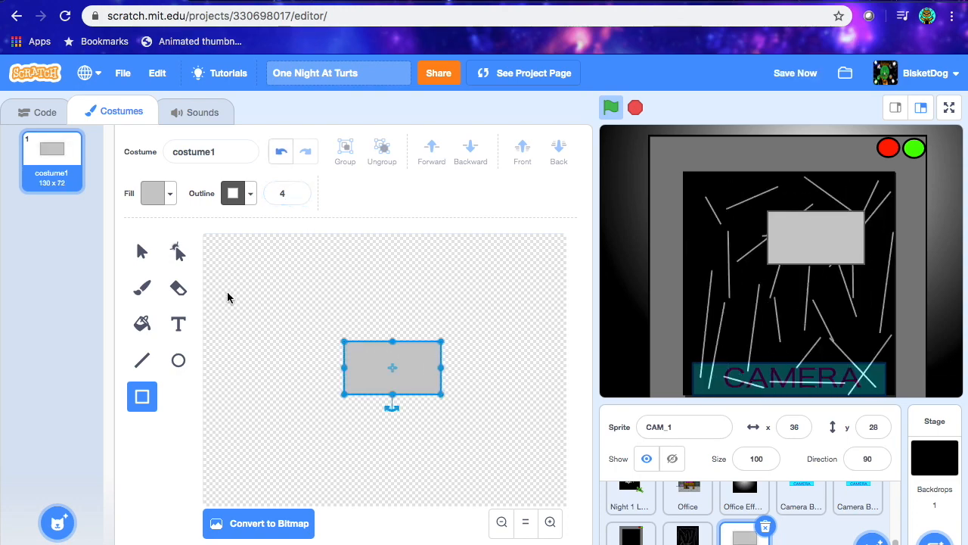
{"action": "left_click", "coordinate": [298, 191]}
{"action": "left_click", "coordinate": [297, 190]}
{"action": "left_click", "coordinate": [297, 191]}
{"action": "left_click", "coordinate": [141, 288]}
{"action": "left_click", "coordinate": [142, 251]}
Ready the Text tool with a black fill at color 28, saturation 100 and brightness 0.
{"action": "left_click", "coordinate": [178, 324]}
{"action": "left_click", "coordinate": [159, 203]}
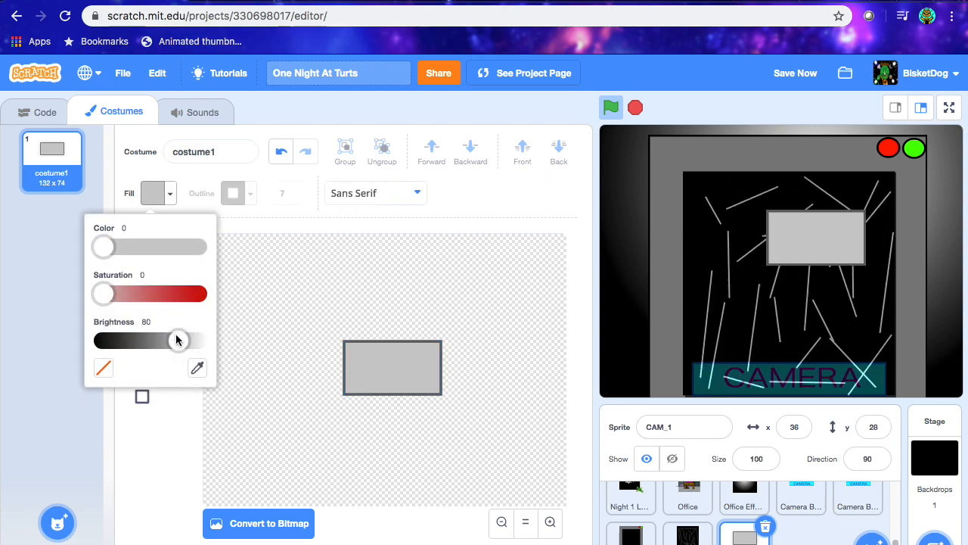
{"action": "left_click_drag", "start_coordinate": [122, 297], "coordinate": [198, 293]}
{"action": "left_click_drag", "start_coordinate": [103, 246], "coordinate": [126, 251]}
{"action": "left_click_drag", "start_coordinate": [189, 340], "coordinate": [39, 341]}
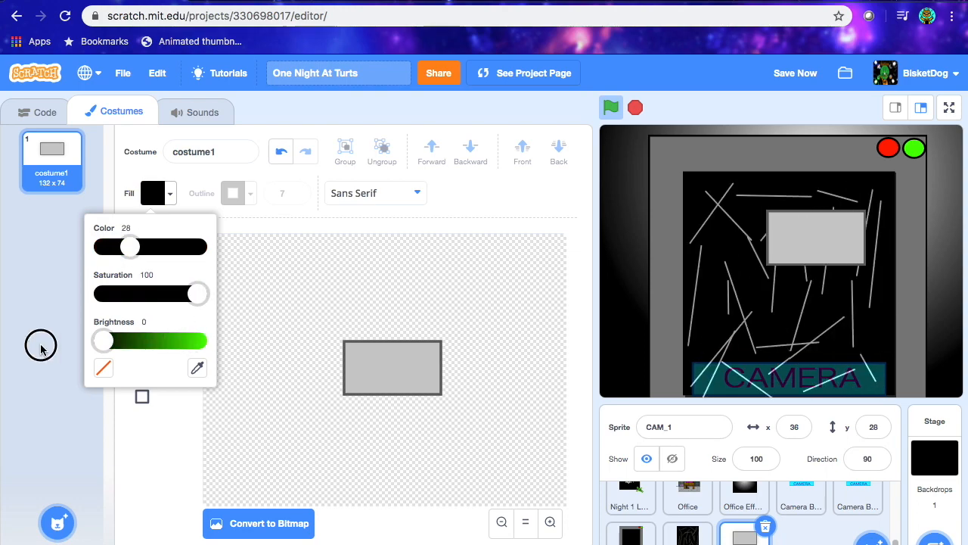
{"action": "left_click", "coordinate": [152, 467]}
Choose the Japanese font (日本語) and write "CAM 1" with "Stage" on a second line over the rectangle.
{"action": "left_click", "coordinate": [371, 193]}
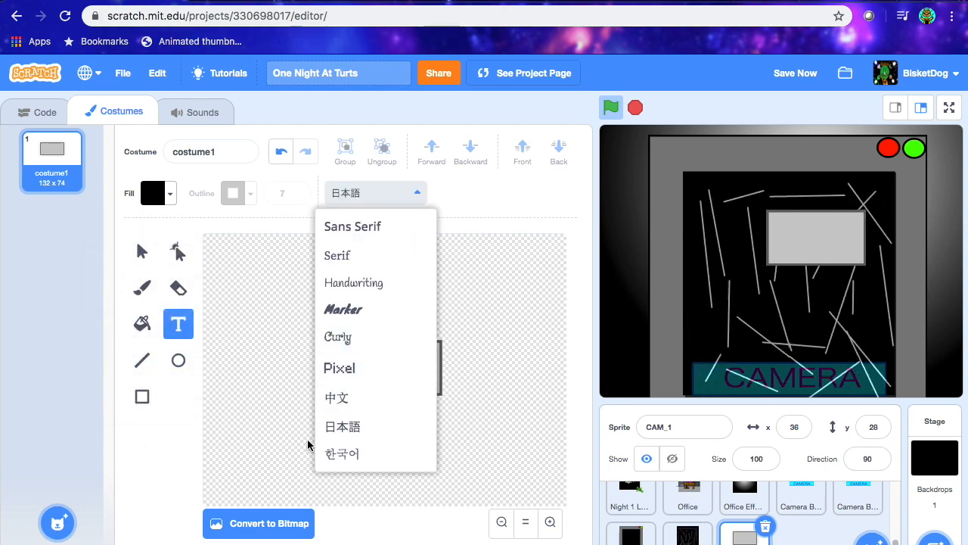
{"action": "left_click", "coordinate": [346, 423]}
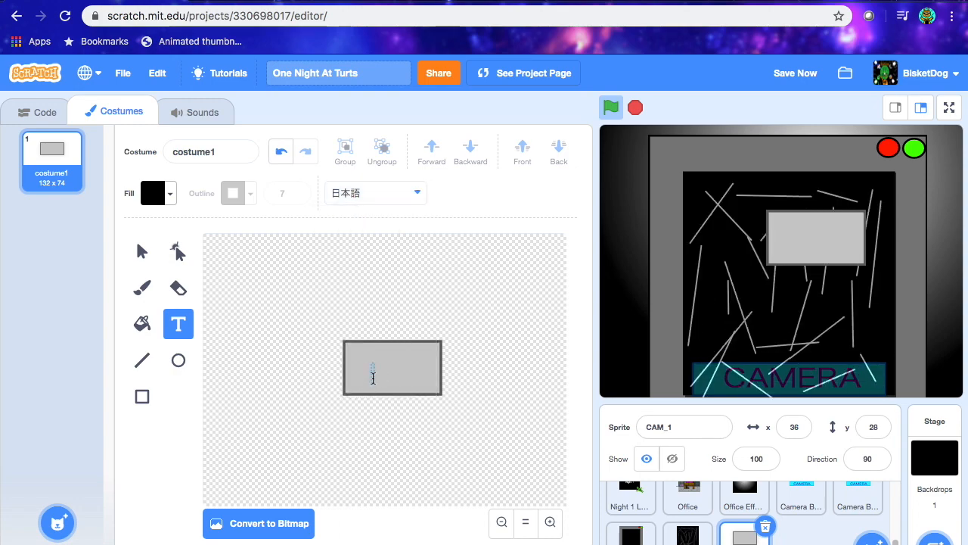
{"action": "type", "text": "M 1"}
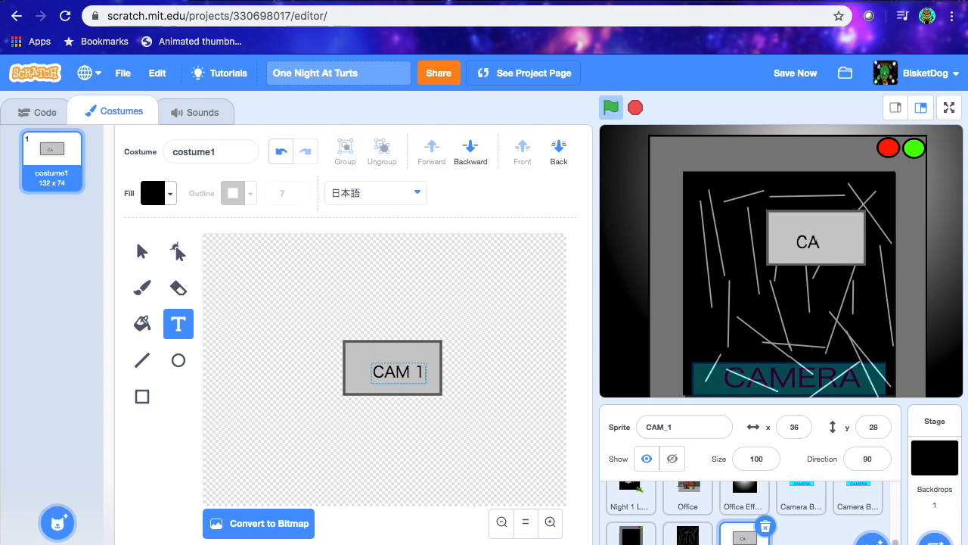
{"action": "key", "text": "Return"}
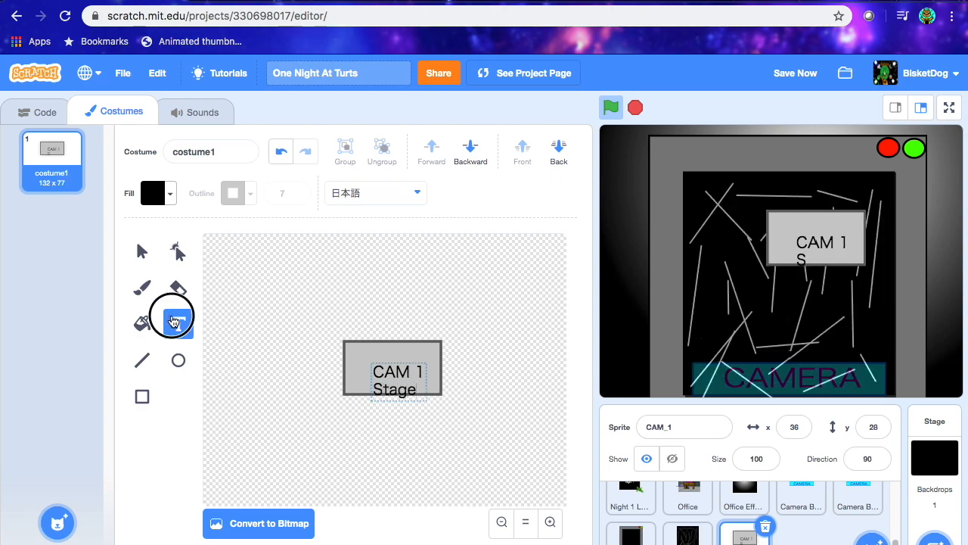
{"action": "left_click", "coordinate": [174, 322]}
Move and stretch the CAM 1 Stage text to fill the inside of the rectangle, and save the project.
{"action": "left_click_drag", "start_coordinate": [402, 391], "coordinate": [347, 371]}
{"action": "left_click_drag", "start_coordinate": [422, 369], "coordinate": [437, 373]}
{"action": "left_click_drag", "start_coordinate": [390, 354], "coordinate": [391, 347]}
{"action": "left_click_drag", "start_coordinate": [393, 388], "coordinate": [390, 391]}
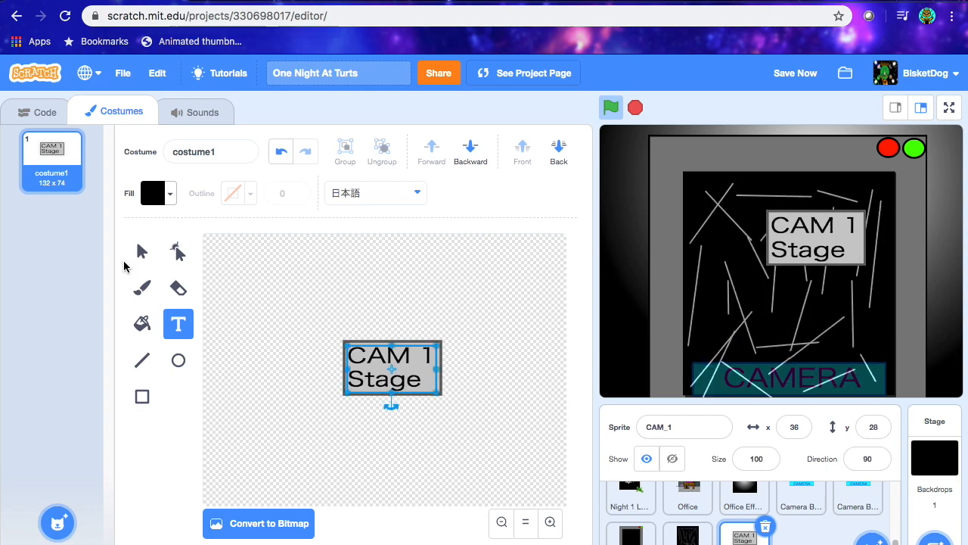
{"action": "left_click", "coordinate": [142, 286]}
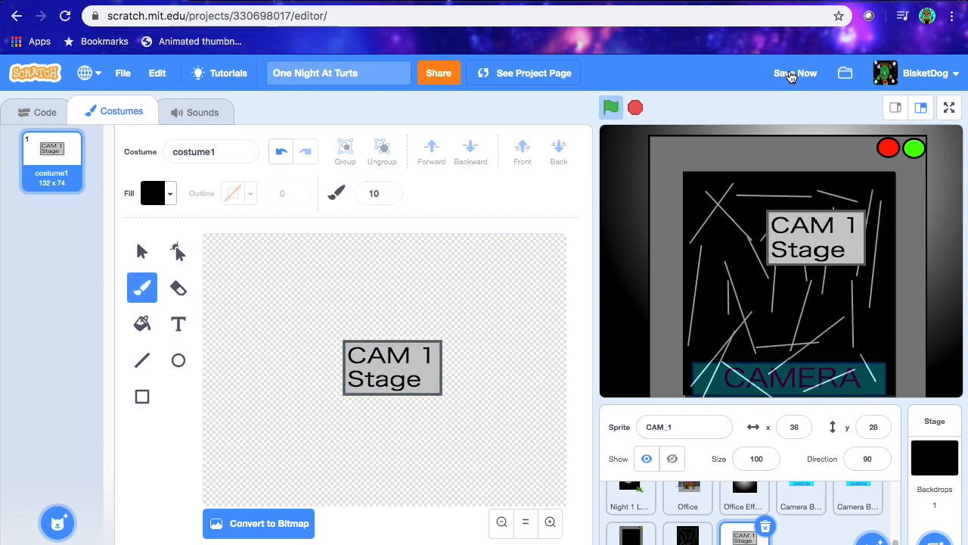
{"action": "left_click", "coordinate": [789, 79]}
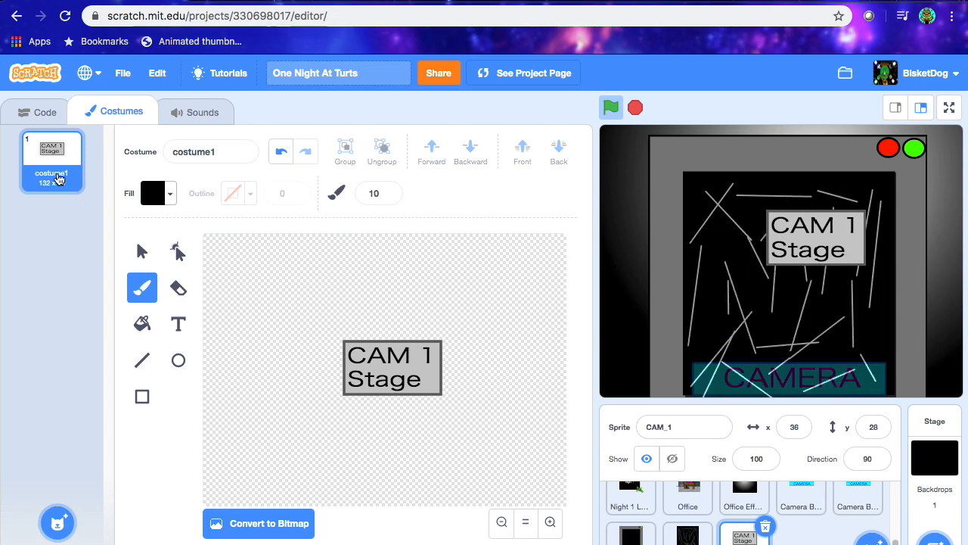
Duplicate costume1 and ready the Fill tool with a dark gray at color 0 and saturation 0.
{"action": "right_click", "coordinate": [59, 178]}
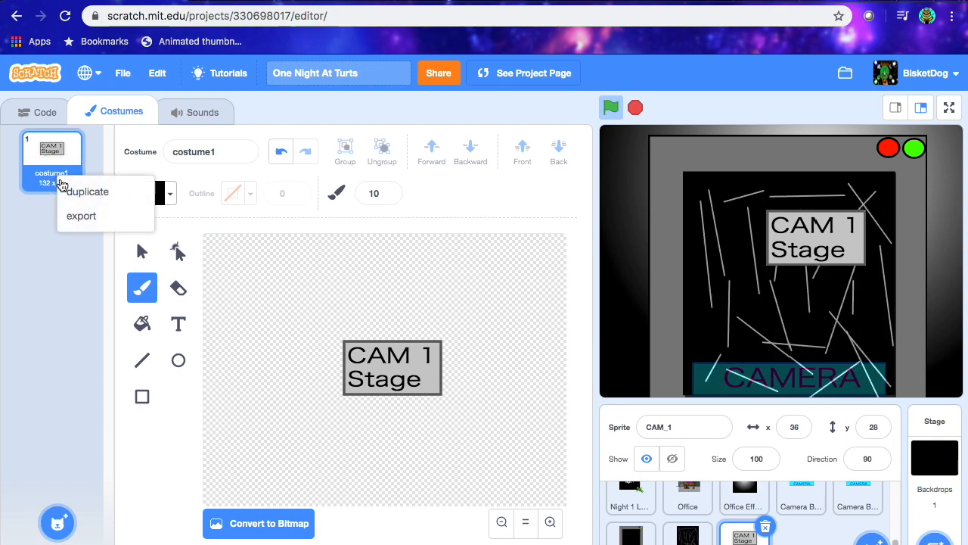
{"action": "left_click", "coordinate": [68, 191]}
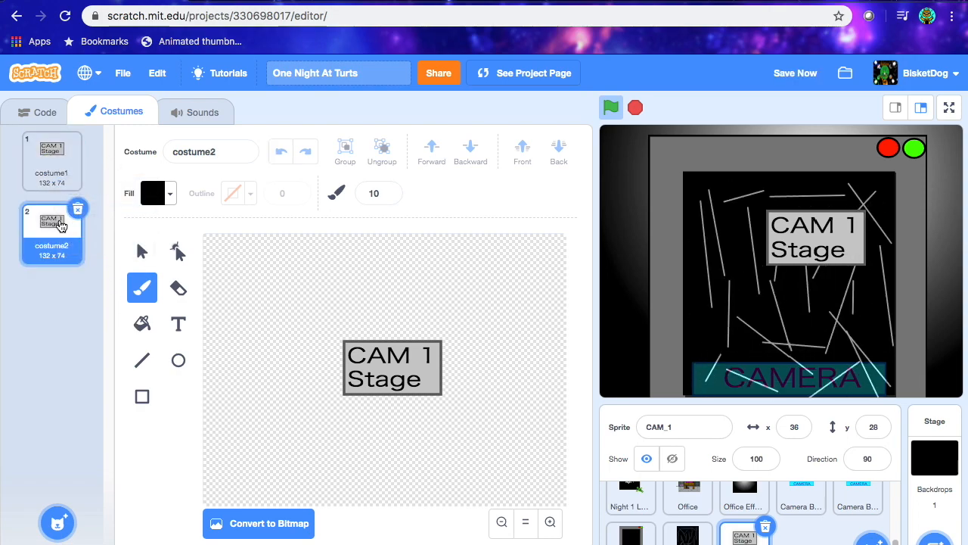
{"action": "left_click", "coordinate": [144, 325]}
{"action": "left_click", "coordinate": [154, 193]}
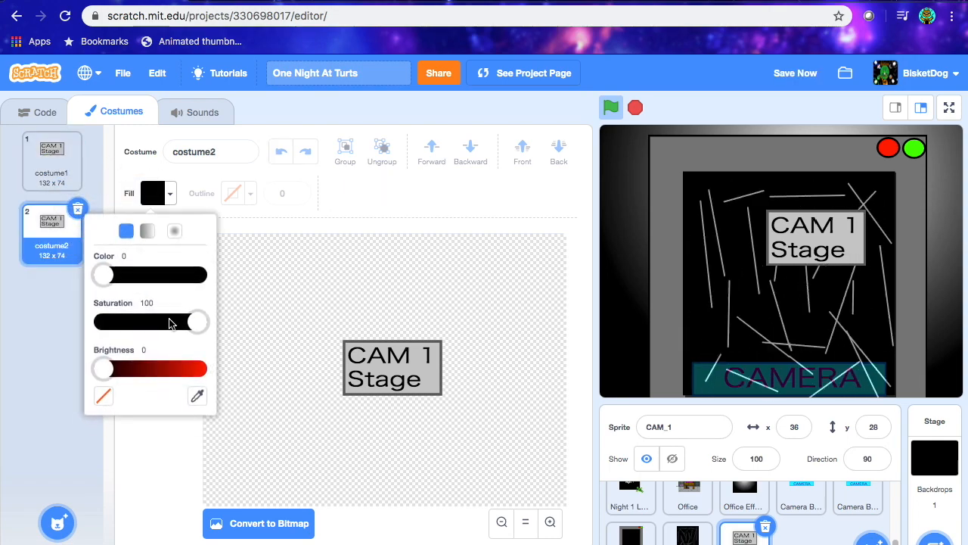
{"action": "left_click_drag", "start_coordinate": [106, 369], "coordinate": [200, 370]}
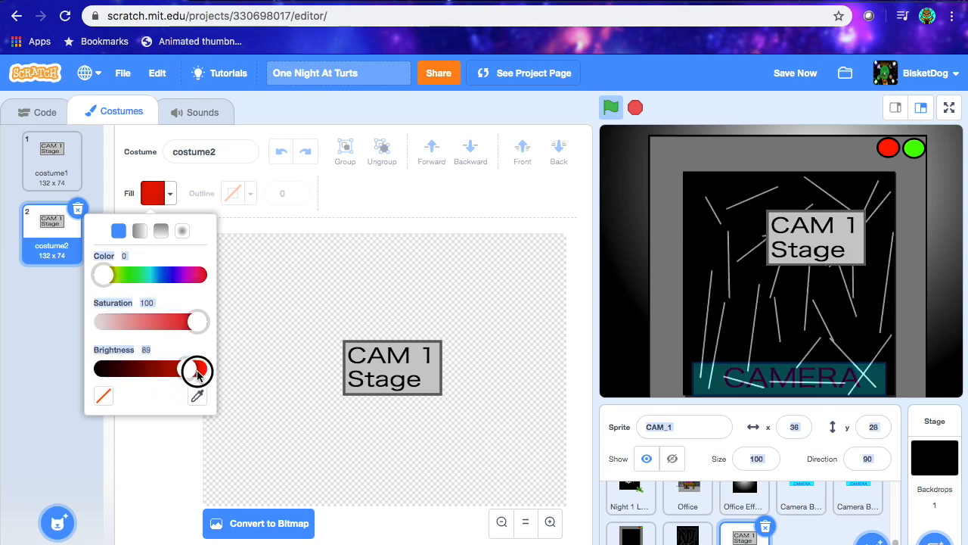
{"action": "left_click_drag", "start_coordinate": [195, 322], "coordinate": [102, 322]}
{"action": "left_click_drag", "start_coordinate": [195, 368], "coordinate": [136, 370]}
{"action": "left_click", "coordinate": [167, 417]}
Fill the rectangle behind the text in costume2 with the dark gray and save the project.
{"action": "left_click", "coordinate": [439, 383]}
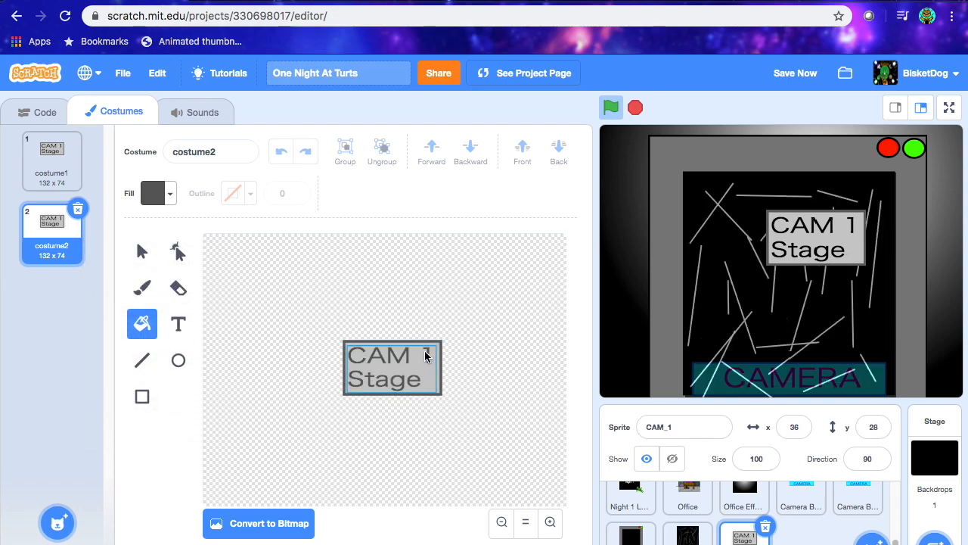
{"action": "left_click", "coordinate": [423, 352]}
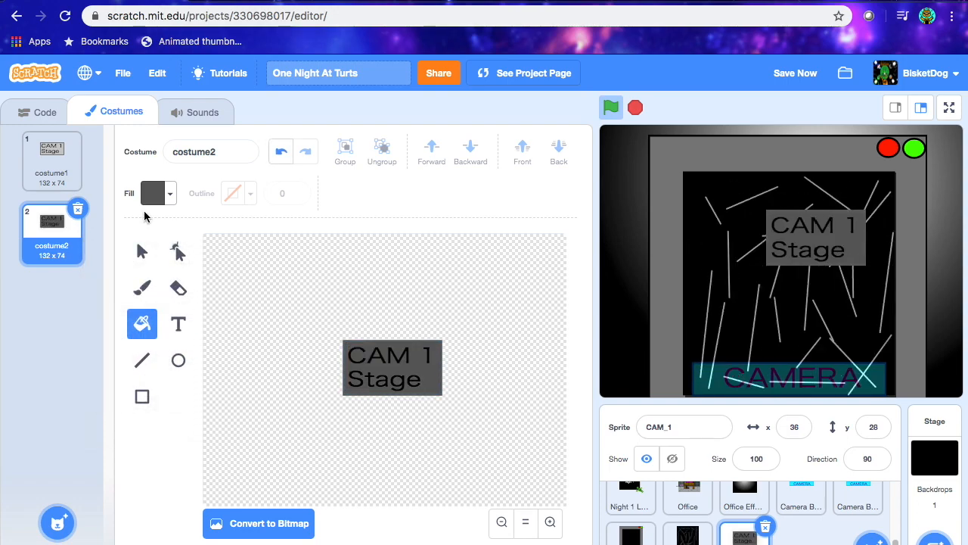
{"action": "left_click", "coordinate": [800, 79]}
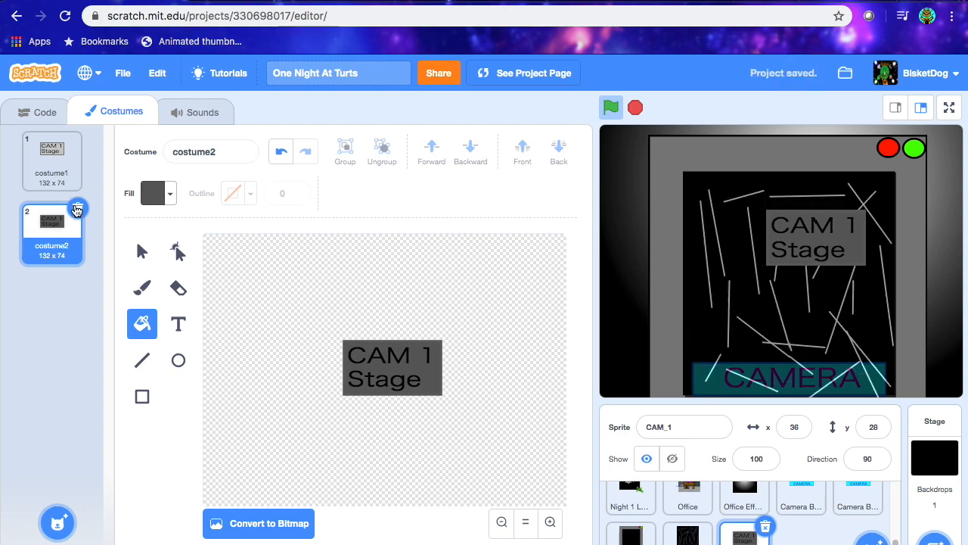
Duplicate costume2, fill the copy's rectangle with green (color 29, saturation 100, brightness 100), and save the project.
{"action": "right_click", "coordinate": [54, 239]}
{"action": "left_click", "coordinate": [77, 251]}
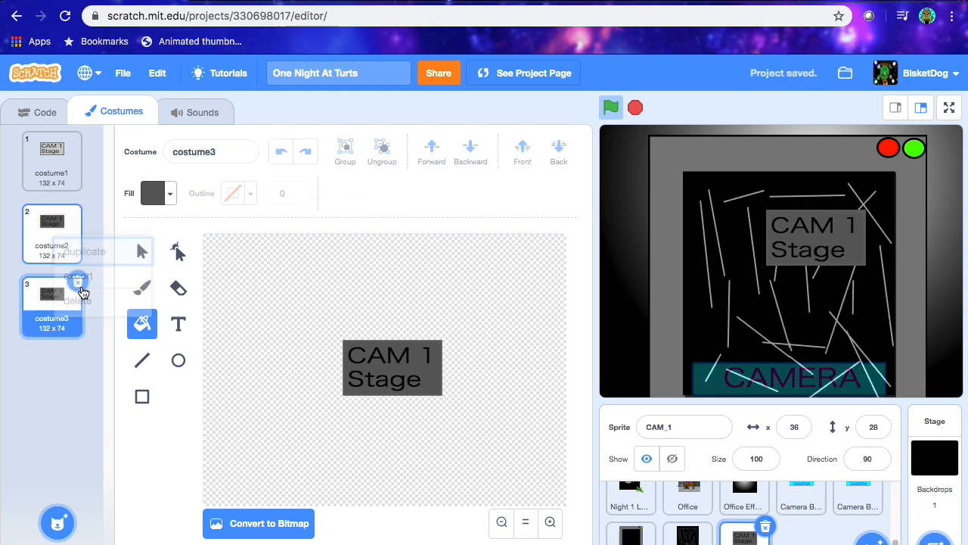
{"action": "left_click", "coordinate": [154, 193]}
{"action": "left_click_drag", "start_coordinate": [136, 372], "coordinate": [217, 361]}
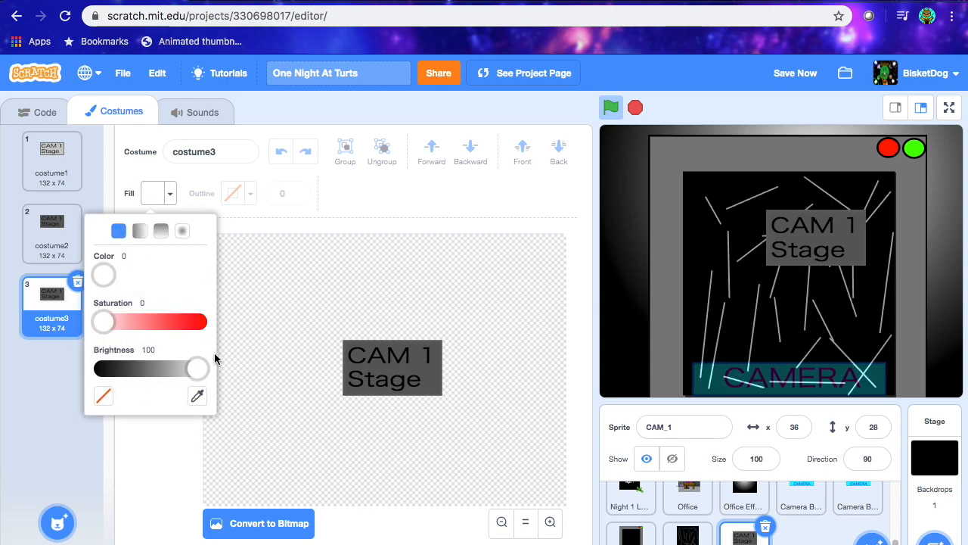
{"action": "left_click_drag", "start_coordinate": [105, 321], "coordinate": [197, 322]}
{"action": "left_click_drag", "start_coordinate": [101, 275], "coordinate": [128, 275]}
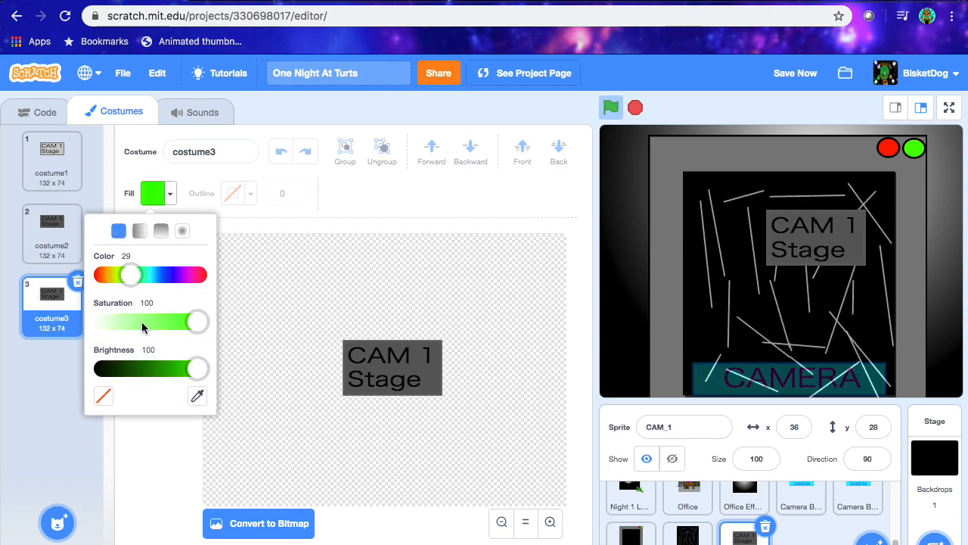
{"action": "left_click", "coordinate": [347, 393]}
{"action": "left_click", "coordinate": [434, 369]}
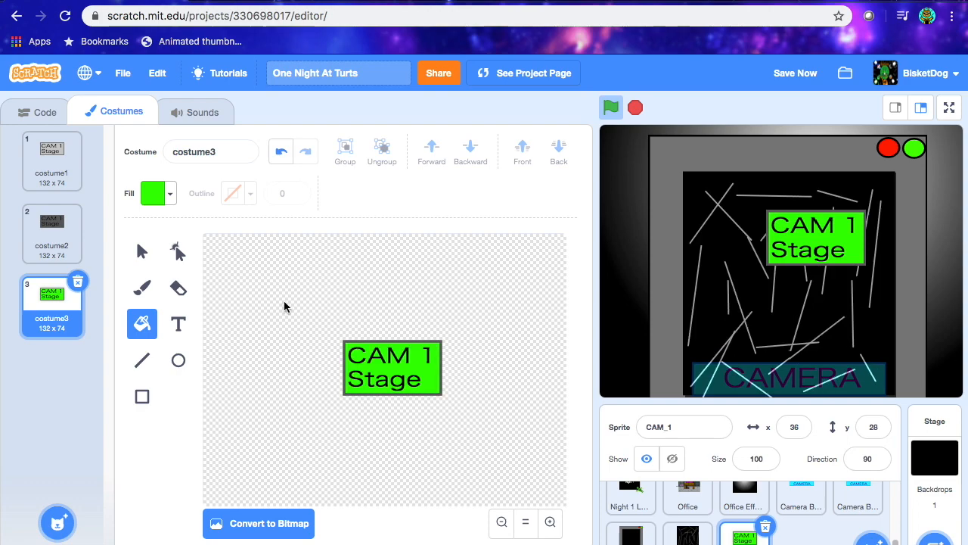
{"action": "left_click", "coordinate": [793, 74]}
Look through the three CAM_1 costumes in turn, ending on the green costume3.
{"action": "left_click", "coordinate": [54, 155]}
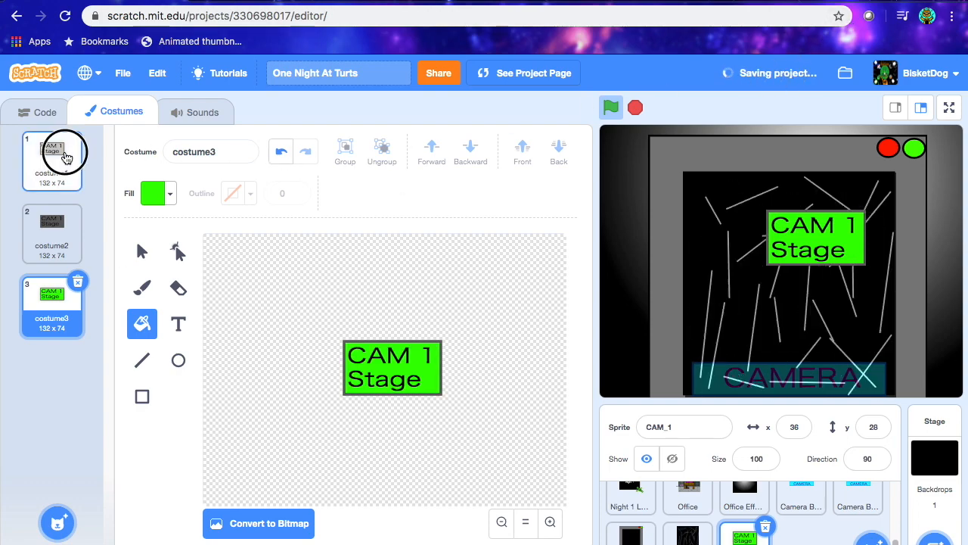
{"action": "left_click", "coordinate": [67, 227]}
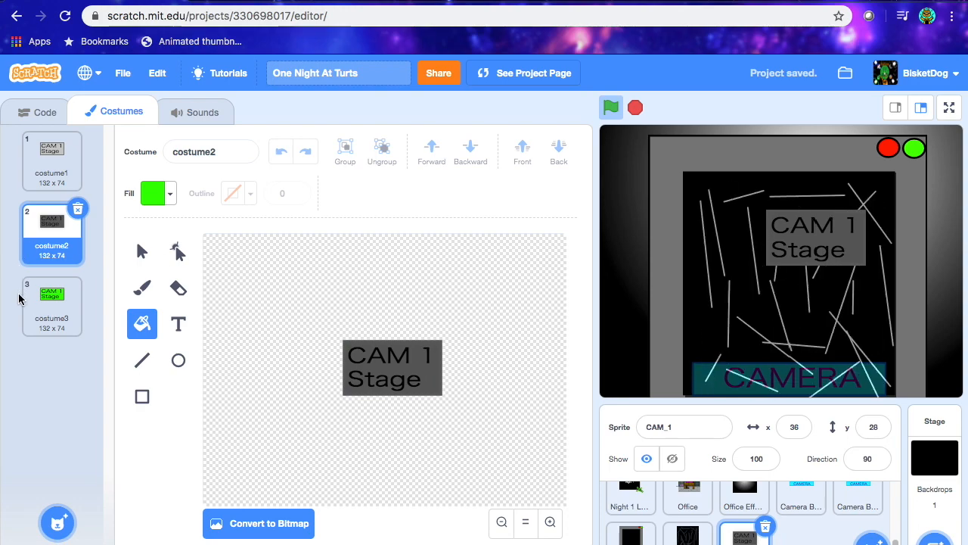
{"action": "left_click", "coordinate": [39, 304]}
{"action": "left_click", "coordinate": [142, 251]}
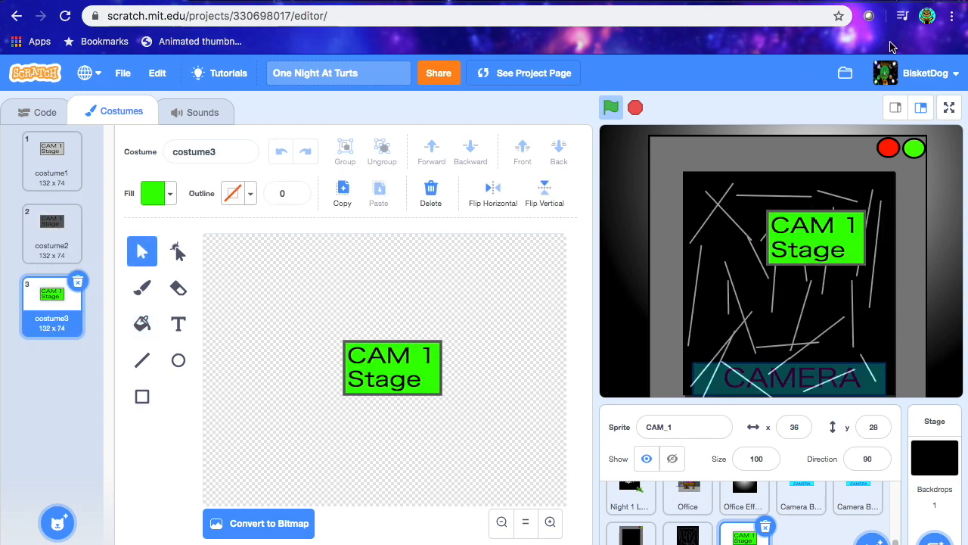
Add a script to CAM_1 that hides the sprite when the green flag is clicked.
{"action": "left_click", "coordinate": [22, 112]}
{"action": "left_click", "coordinate": [19, 244]}
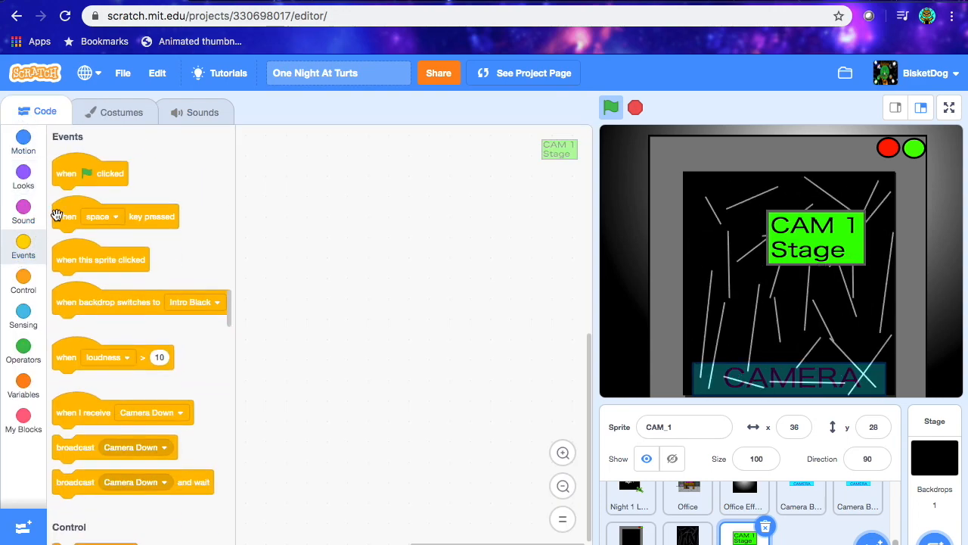
{"action": "left_click_drag", "start_coordinate": [91, 173], "coordinate": [317, 168]}
{"action": "left_click", "coordinate": [23, 177]}
{"action": "scroll", "coordinate": [67, 341], "scroll_direction": "down", "scroll_amount": 5}
{"action": "left_click_drag", "start_coordinate": [64, 367], "coordinate": [291, 195]}
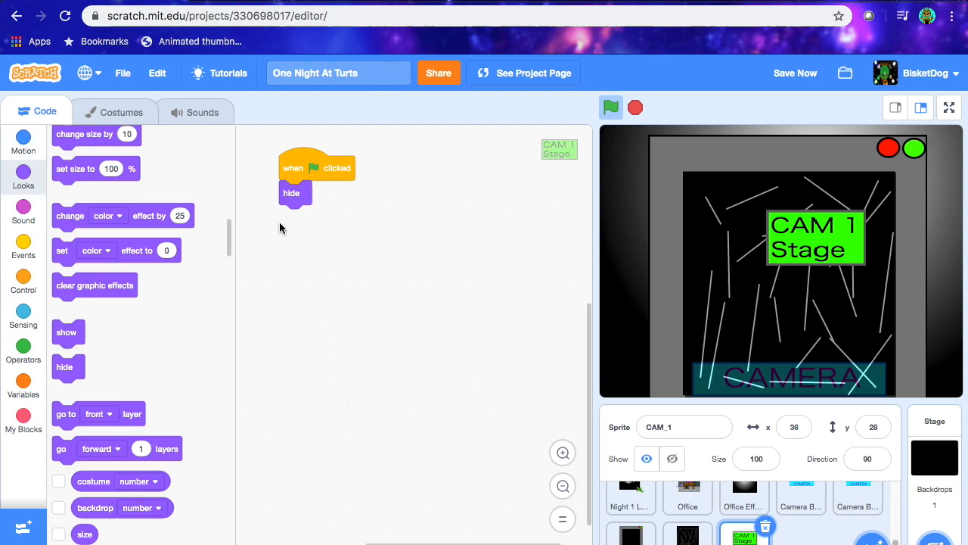
Add a loose set size block for CAM_1, apply 50% and 35% with it, and check the sprite on the full-screen stage.
{"action": "scroll", "coordinate": [92, 240], "scroll_direction": "up", "scroll_amount": 1}
{"action": "left_click_drag", "start_coordinate": [79, 182], "coordinate": [414, 347]}
{"action": "left_click", "coordinate": [444, 337]}
{"action": "type", "text": "50"}
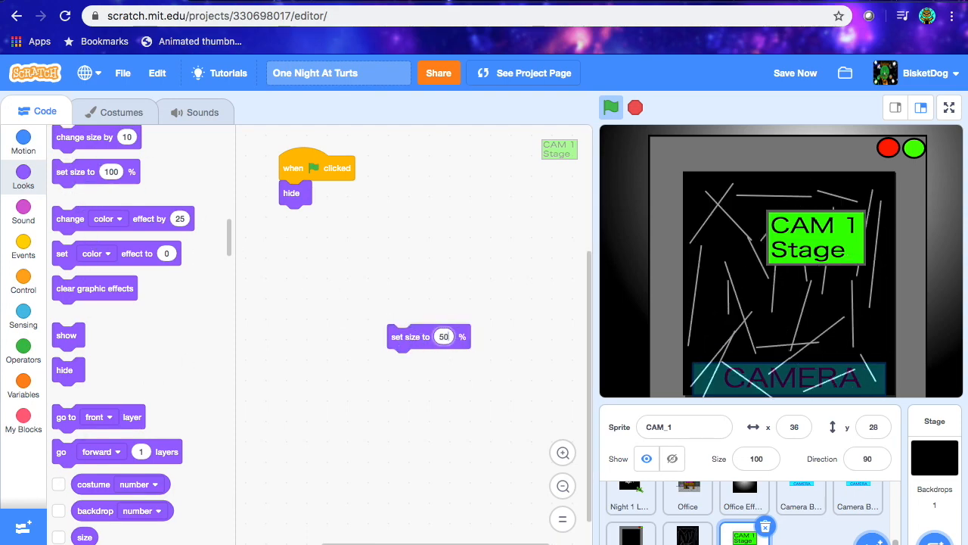
{"action": "left_click", "coordinate": [426, 338]}
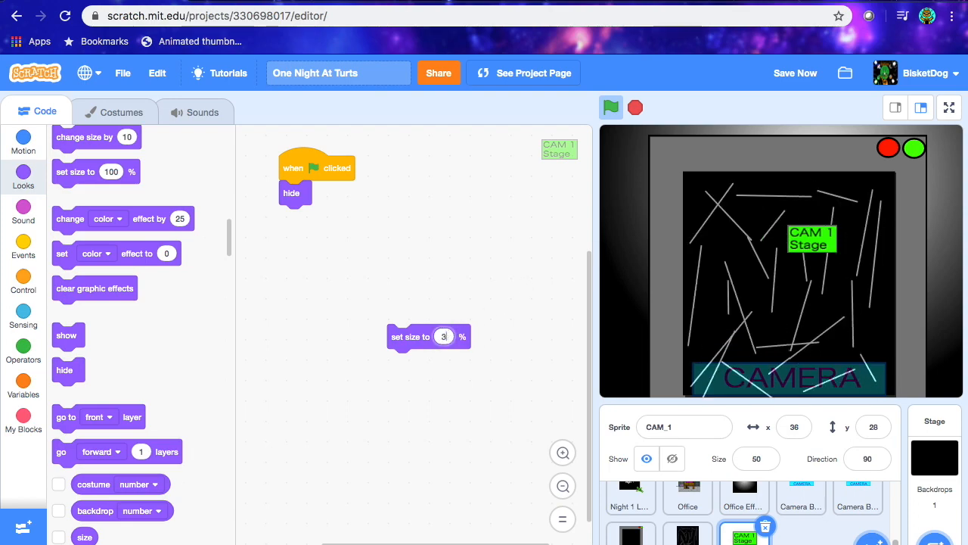
{"action": "left_click", "coordinate": [408, 340]}
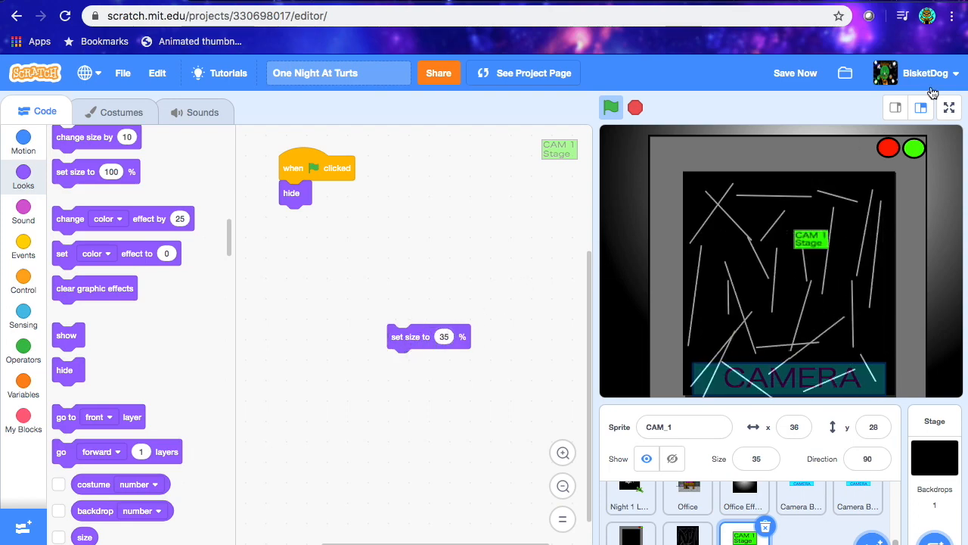
{"action": "left_click", "coordinate": [949, 108]}
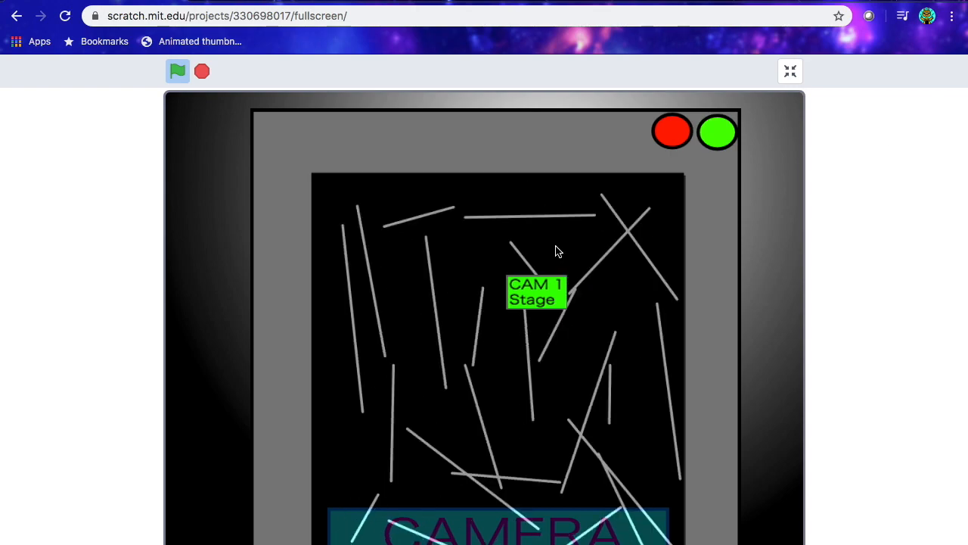
{"action": "left_click", "coordinate": [793, 70]}
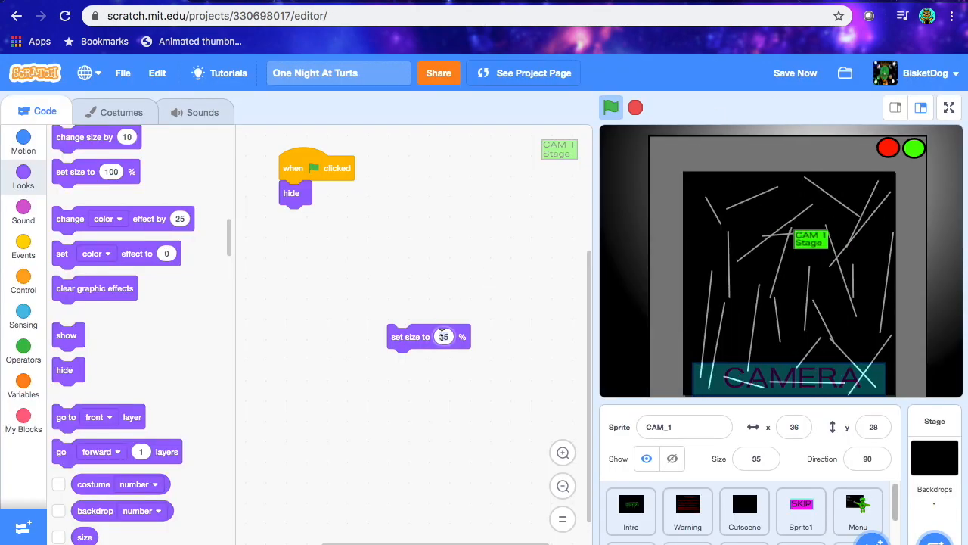
Reduce CAM_1's set size block to 25%, check it full screen, and insert the block above hide in the green flag script.
{"action": "left_click", "coordinate": [421, 336]}
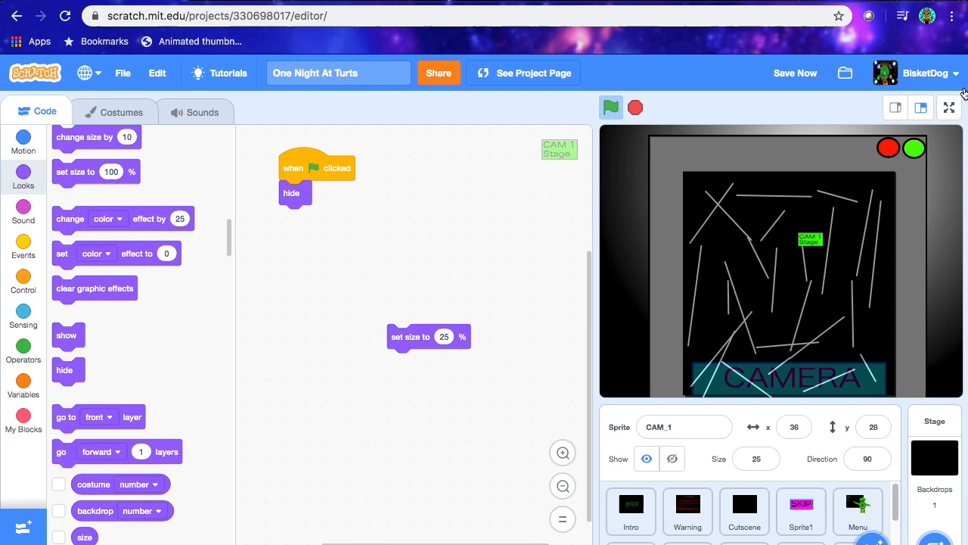
{"action": "left_click", "coordinate": [949, 108]}
{"action": "left_click", "coordinate": [790, 71]}
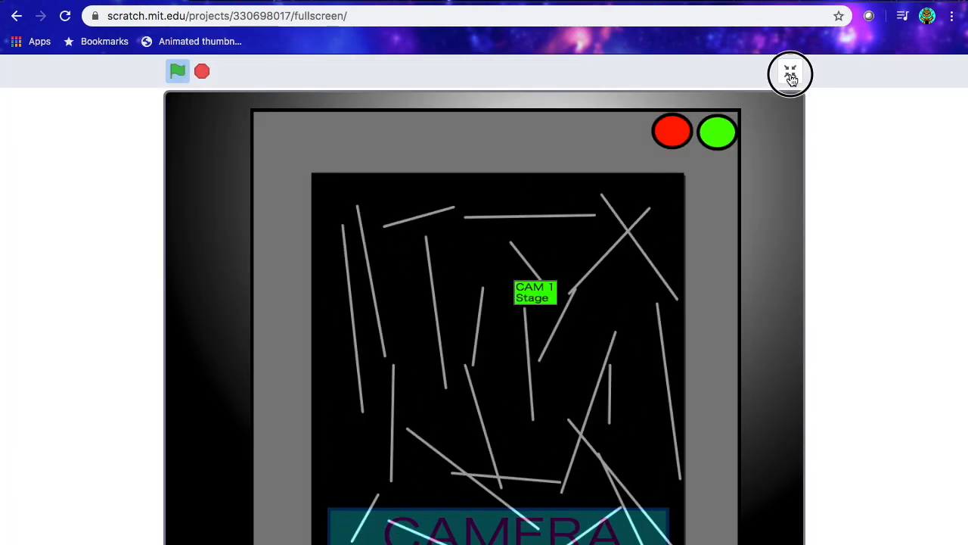
{"action": "left_click_drag", "start_coordinate": [407, 337], "coordinate": [301, 210]}
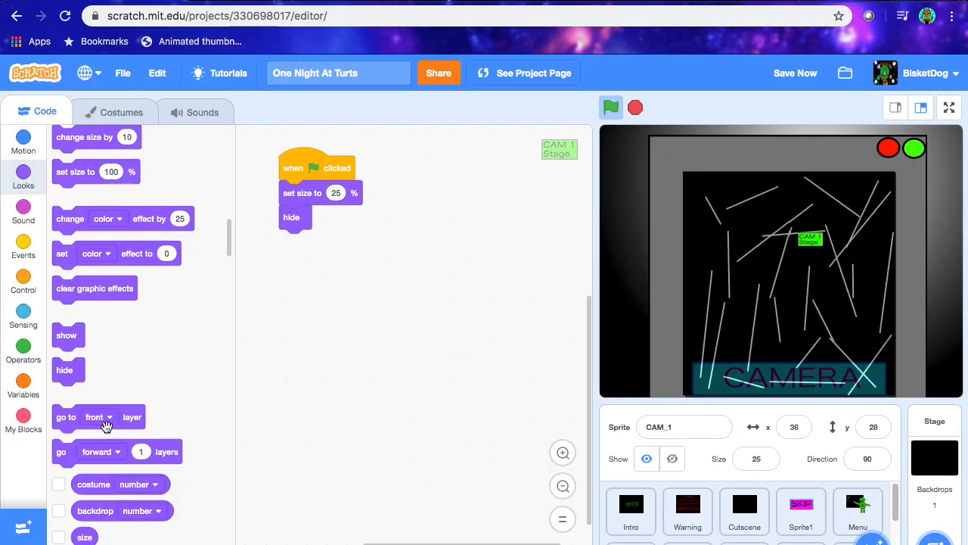
Make the green flag script start with go to front layer and end with a forever loop repeating it, and save the project.
{"action": "left_click_drag", "start_coordinate": [60, 426], "coordinate": [292, 191]}
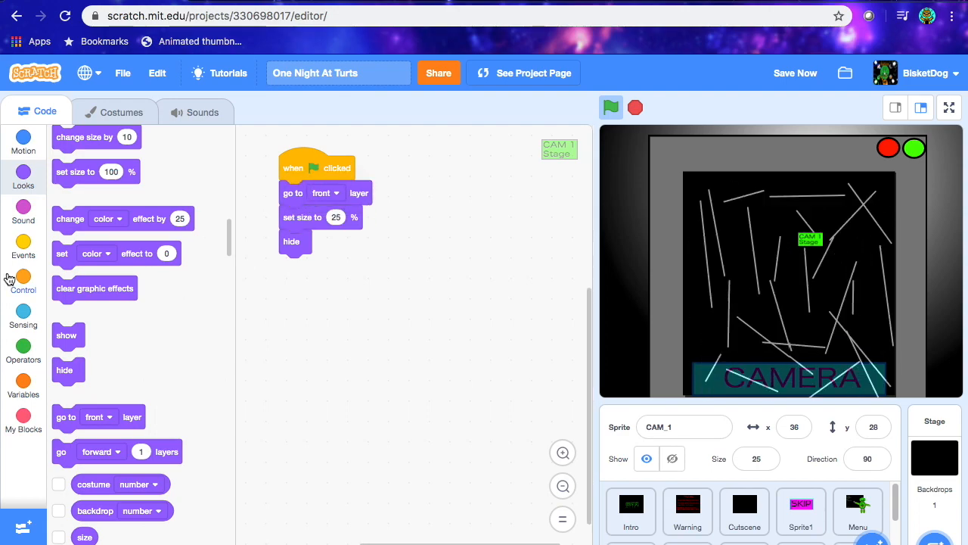
{"action": "left_click", "coordinate": [12, 278]}
{"action": "left_click_drag", "start_coordinate": [68, 281], "coordinate": [287, 264]}
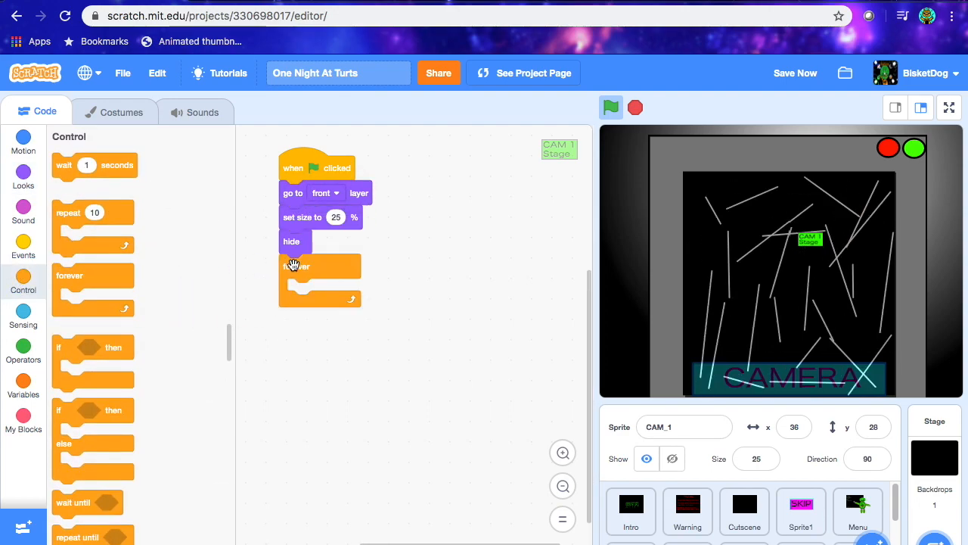
{"action": "left_click", "coordinate": [23, 175]}
{"action": "scroll", "coordinate": [96, 375], "scroll_direction": "down", "scroll_amount": 3}
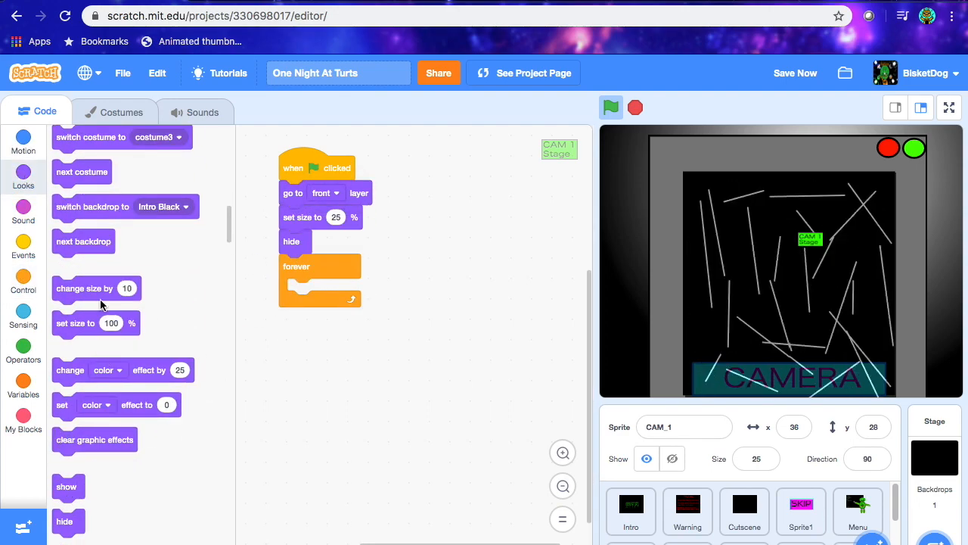
{"action": "scroll", "coordinate": [151, 325], "scroll_direction": "down", "scroll_amount": 2}
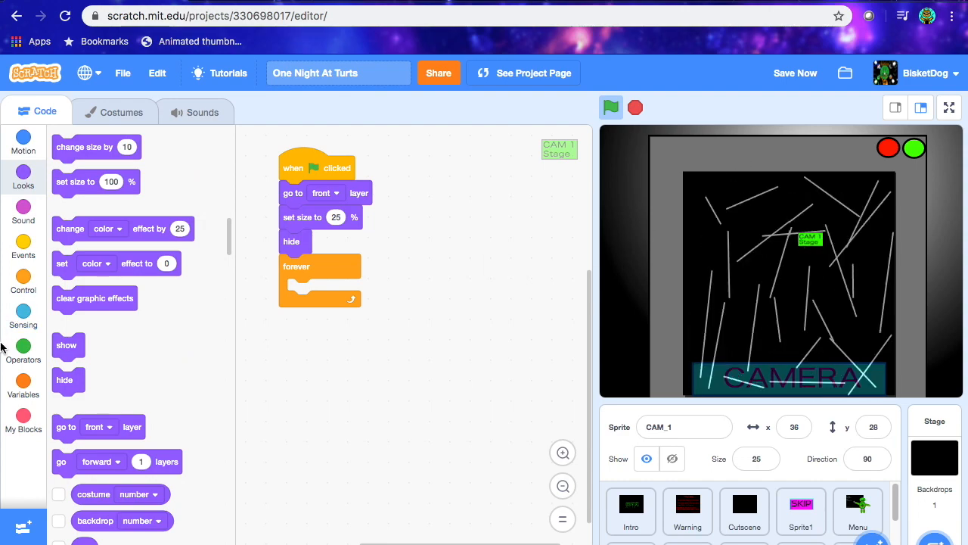
{"action": "left_click_drag", "start_coordinate": [74, 420], "coordinate": [308, 289]}
{"action": "left_click", "coordinate": [802, 74]}
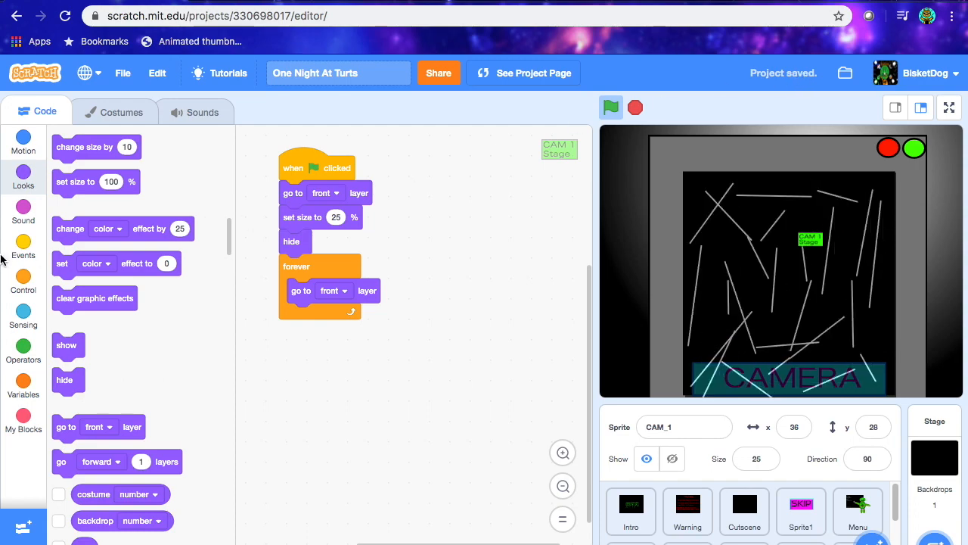
Start a CAM_1 script that runs on receiving Camera Up and waits 0.2 seconds.
{"action": "left_click", "coordinate": [23, 244]}
{"action": "left_click_drag", "start_coordinate": [123, 402], "coordinate": [413, 395]}
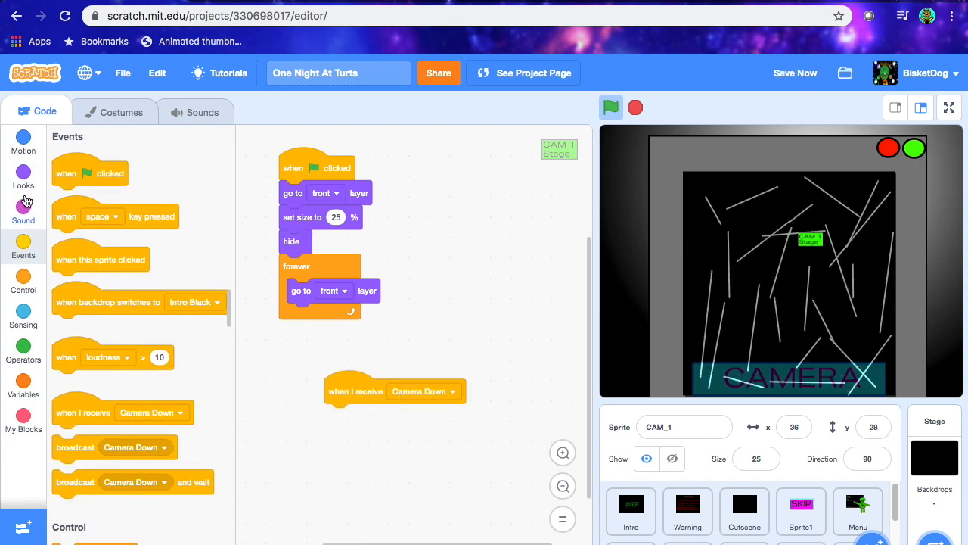
{"action": "left_click", "coordinate": [416, 398]}
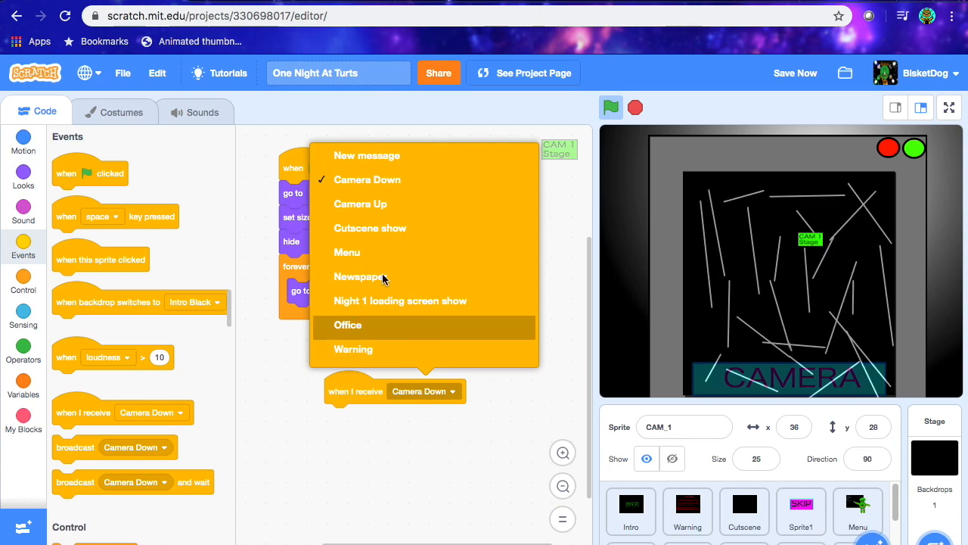
{"action": "left_click", "coordinate": [379, 206]}
{"action": "left_click", "coordinate": [23, 178]}
{"action": "left_click", "coordinate": [24, 284]}
{"action": "left_click_drag", "start_coordinate": [95, 170], "coordinate": [357, 415]}
{"action": "type", "text": "0.2"}
Complete the Camera Up script with switch costume to costume1 before the wait and go to front layer and show after it, and save.
{"action": "left_click", "coordinate": [23, 172]}
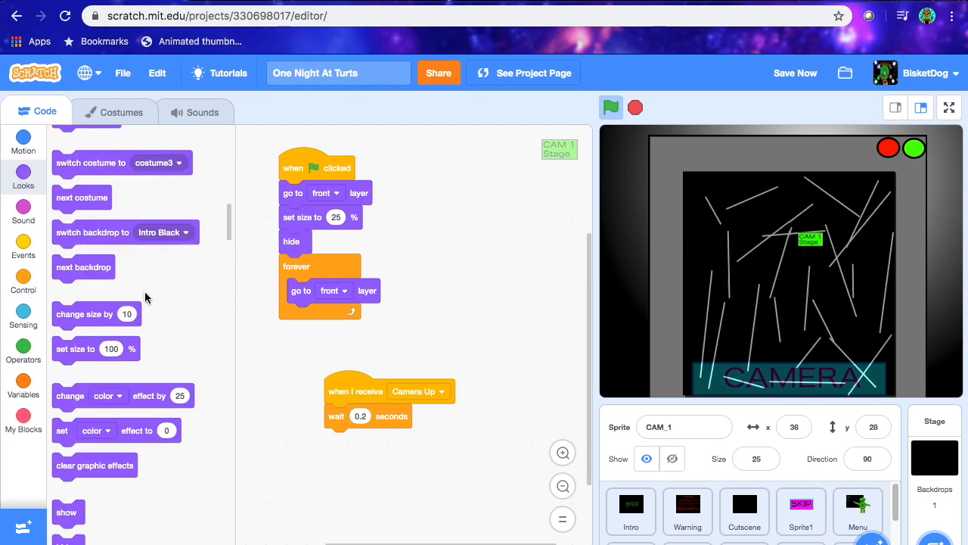
{"action": "scroll", "coordinate": [135, 465], "scroll_direction": "down", "scroll_amount": 2}
{"action": "left_click_drag", "start_coordinate": [83, 367], "coordinate": [340, 441]}
{"action": "left_click_drag", "start_coordinate": [132, 444], "coordinate": [333, 442]}
{"action": "scroll", "coordinate": [115, 289], "scroll_direction": "up", "scroll_amount": 2}
{"action": "left_click_drag", "start_coordinate": [76, 149], "coordinate": [348, 417]}
{"action": "left_click", "coordinate": [443, 416]}
{"action": "left_click", "coordinate": [409, 454]}
{"action": "left_click_drag", "start_coordinate": [334, 380], "coordinate": [413, 206]}
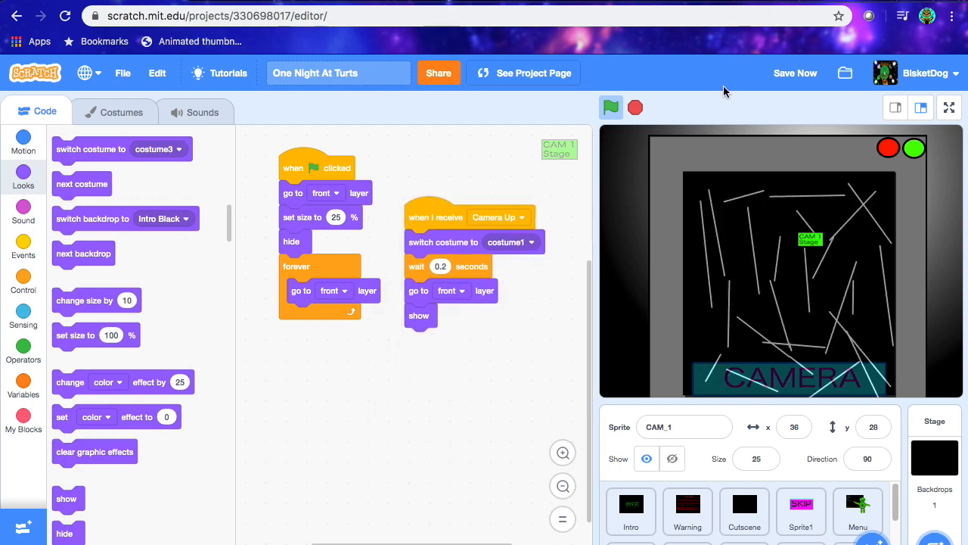
{"action": "left_click", "coordinate": [787, 73]}
Add a script that hides CAM_1 on receiving Camera Down, and save the project.
{"action": "left_click", "coordinate": [22, 246]}
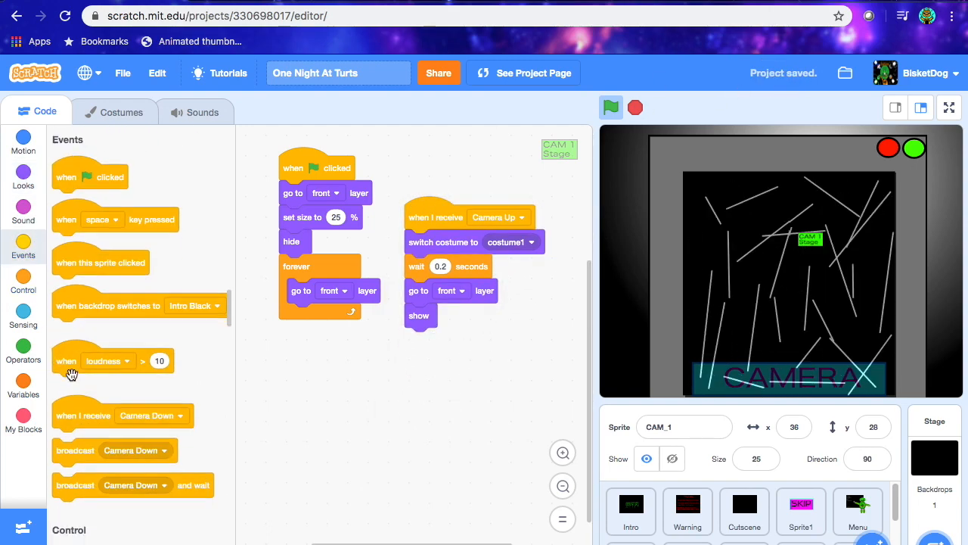
{"action": "left_click_drag", "start_coordinate": [128, 409], "coordinate": [387, 376]}
{"action": "left_click", "coordinate": [23, 178]}
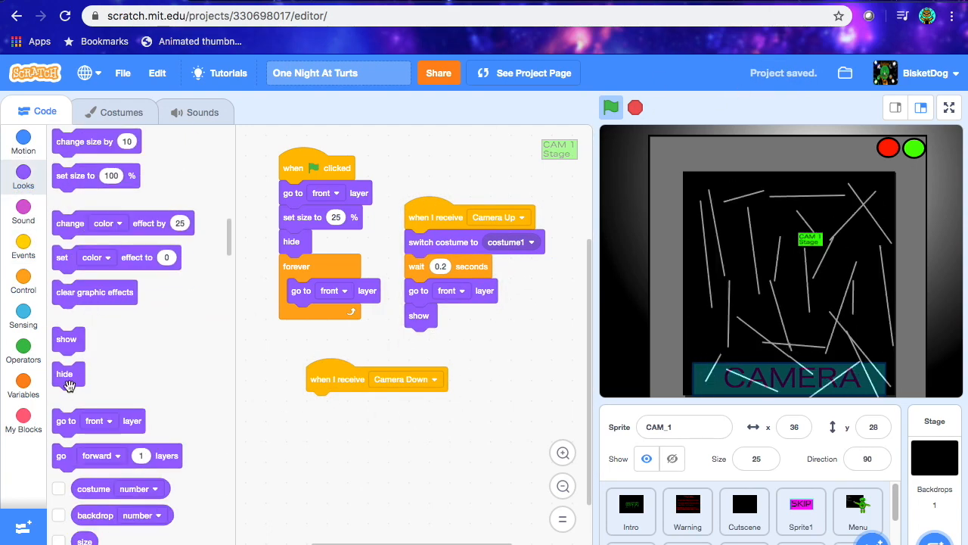
{"action": "left_click_drag", "start_coordinate": [89, 394], "coordinate": [348, 426]}
{"action": "left_click", "coordinate": [813, 77]}
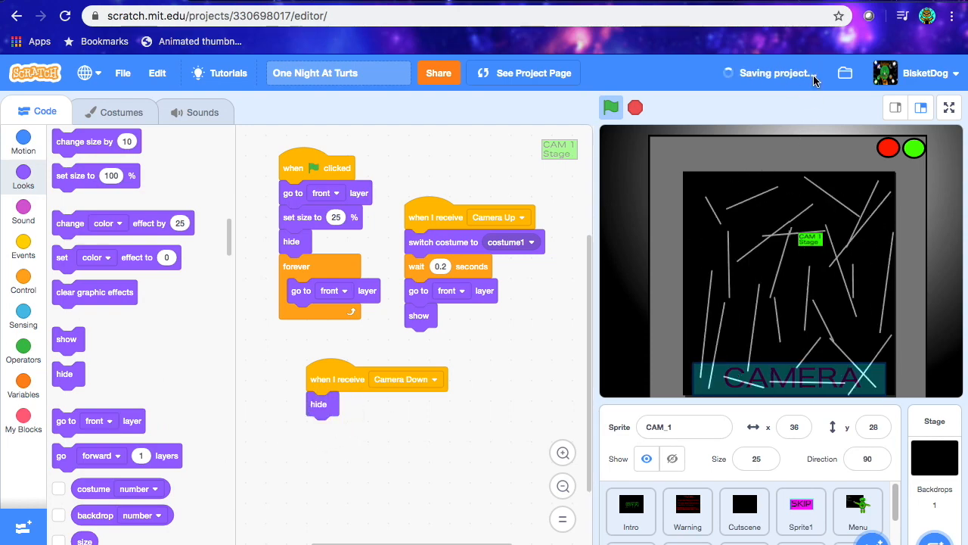
Append an if-else block to the Camera Up script with touching mouse-pointer as its condition.
{"action": "left_click", "coordinate": [23, 278]}
{"action": "mouse_move", "coordinate": [55, 356]}
{"action": "left_mouse_down"}
{"action": "mouse_move", "coordinate": [162, 363]}
{"action": "mouse_move", "coordinate": [54, 368]}
{"action": "left_mouse_up"}
{"action": "left_click_drag", "start_coordinate": [82, 408], "coordinate": [428, 345]}
{"action": "scroll", "coordinate": [341, 318], "scroll_direction": "down", "scroll_amount": 3}
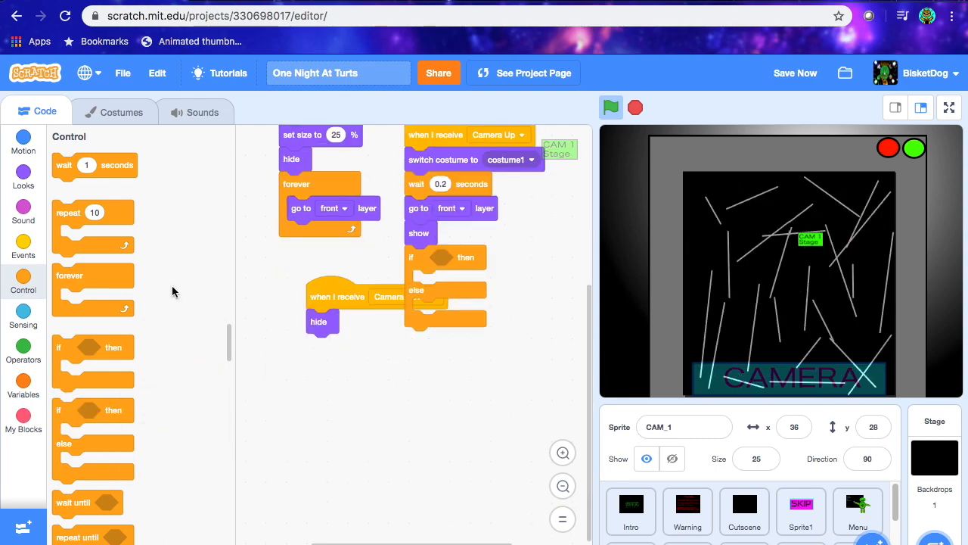
{"action": "left_click", "coordinate": [21, 340]}
{"action": "left_click", "coordinate": [23, 316]}
{"action": "left_click_drag", "start_coordinate": [83, 171], "coordinate": [462, 276]}
{"action": "scroll", "coordinate": [363, 371], "scroll_direction": "right", "scroll_amount": 2}
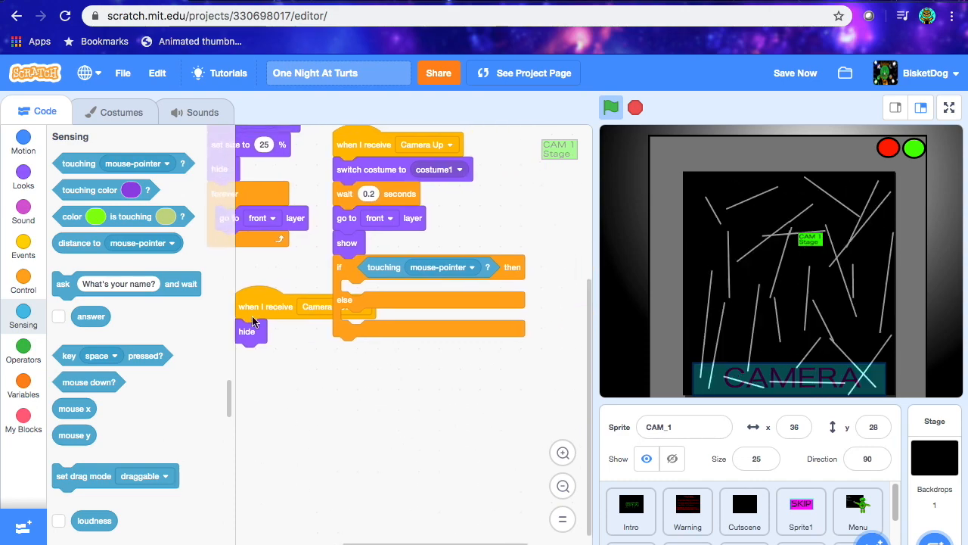
Switch the costume to costume2 in the if branch and to costume1 in the else branch.
{"action": "left_click", "coordinate": [13, 180]}
{"action": "left_click_drag", "start_coordinate": [134, 316], "coordinate": [449, 302]}
{"action": "left_click", "coordinate": [448, 292]}
{"action": "left_click", "coordinate": [406, 354]}
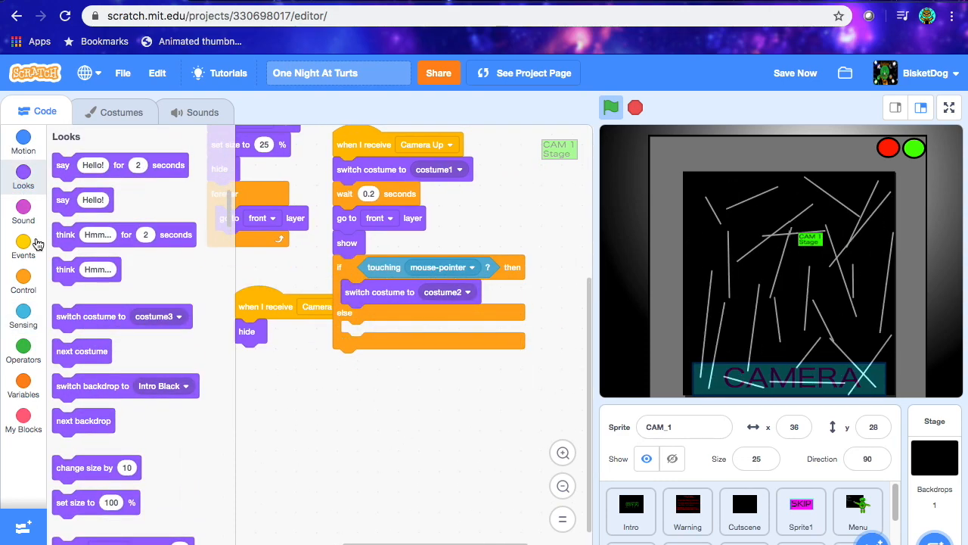
{"action": "left_click_drag", "start_coordinate": [96, 316], "coordinate": [400, 341]}
{"action": "left_click", "coordinate": [448, 333]}
{"action": "left_click", "coordinate": [428, 369]}
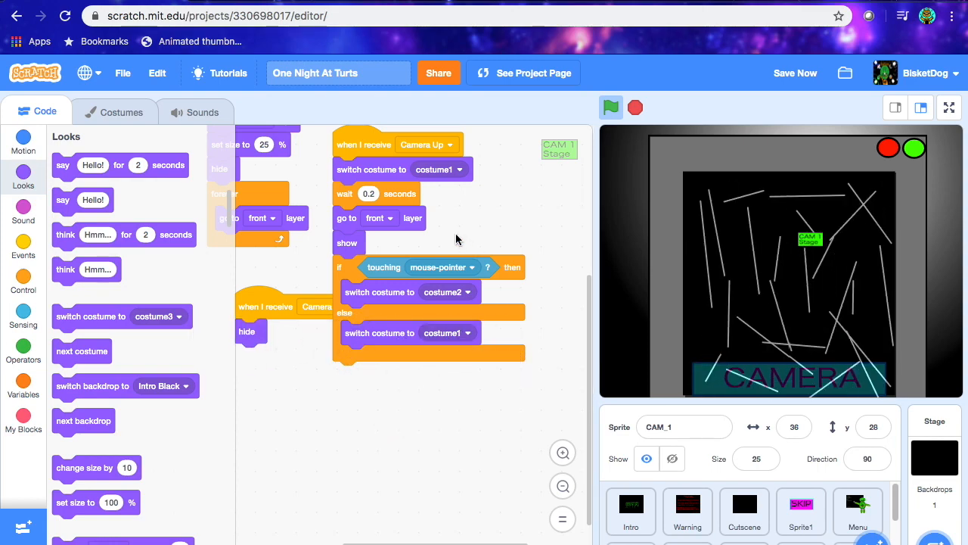
Wrap the if-else block in a forever loop and run the Camera Up script.
{"action": "left_click", "coordinate": [23, 280]}
{"action": "left_click_drag", "start_coordinate": [66, 275], "coordinate": [347, 267]}
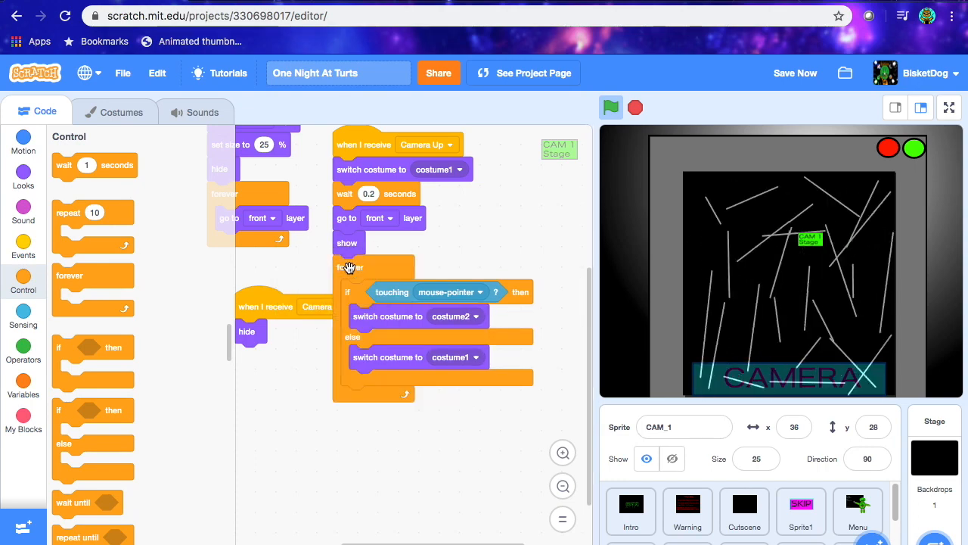
{"action": "left_click", "coordinate": [353, 147]}
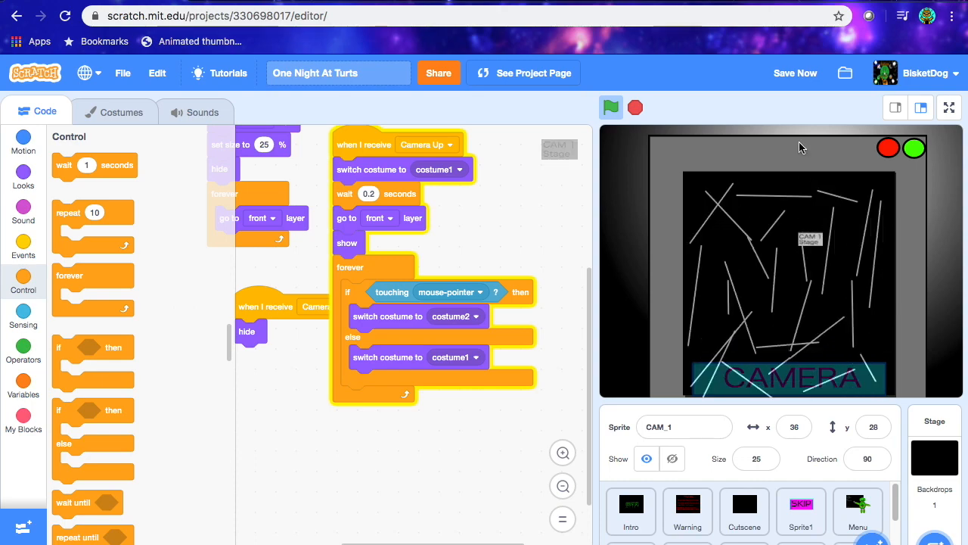
Save the project and check the running CAM_1 button on the full-screen stage.
{"action": "left_click", "coordinate": [796, 72]}
{"action": "left_click", "coordinate": [949, 107]}
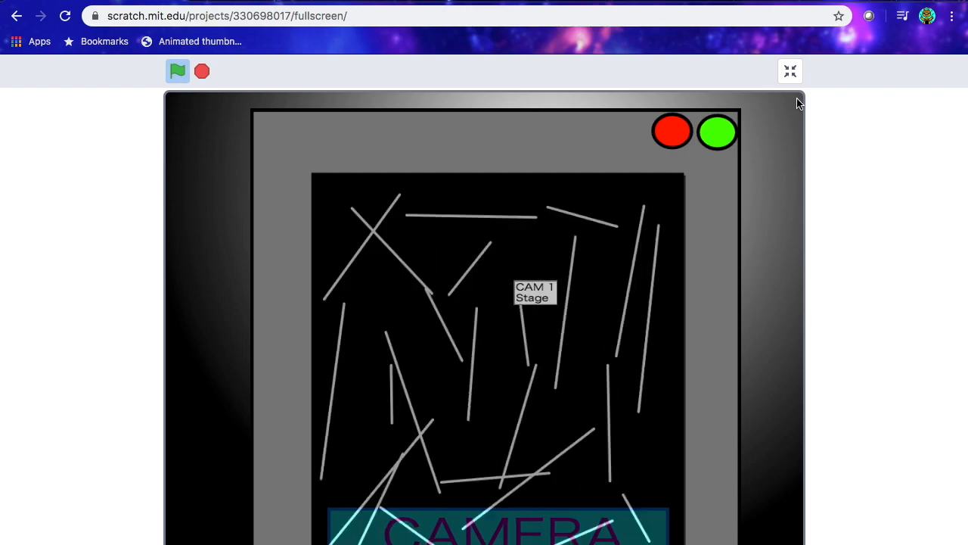
{"action": "left_click", "coordinate": [791, 71]}
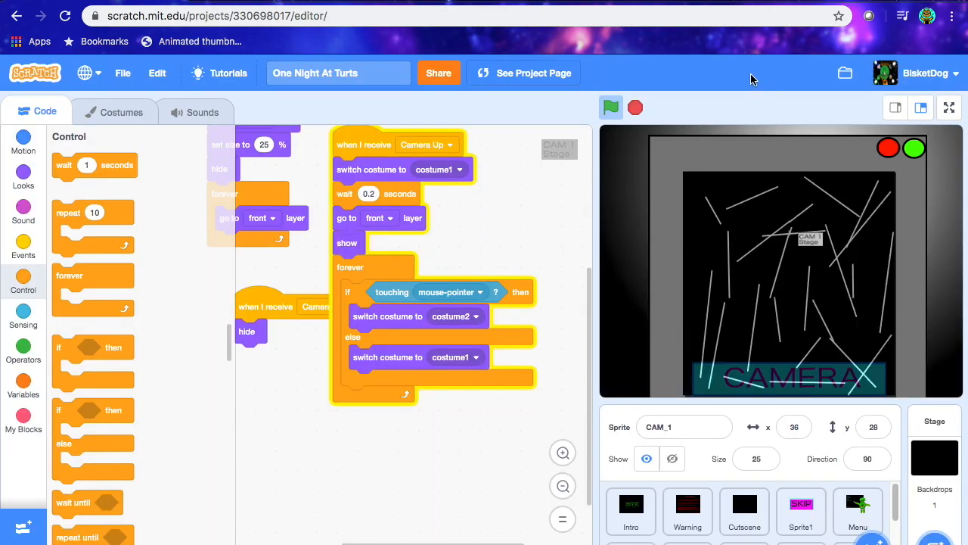
Add a script that broadcasts a new message named Cam 1 when the CAM_1 sprite is clicked.
{"action": "left_click_drag", "start_coordinate": [296, 399], "coordinate": [328, 412]}
{"action": "scroll", "coordinate": [83, 428], "scroll_direction": "up", "scroll_amount": 5}
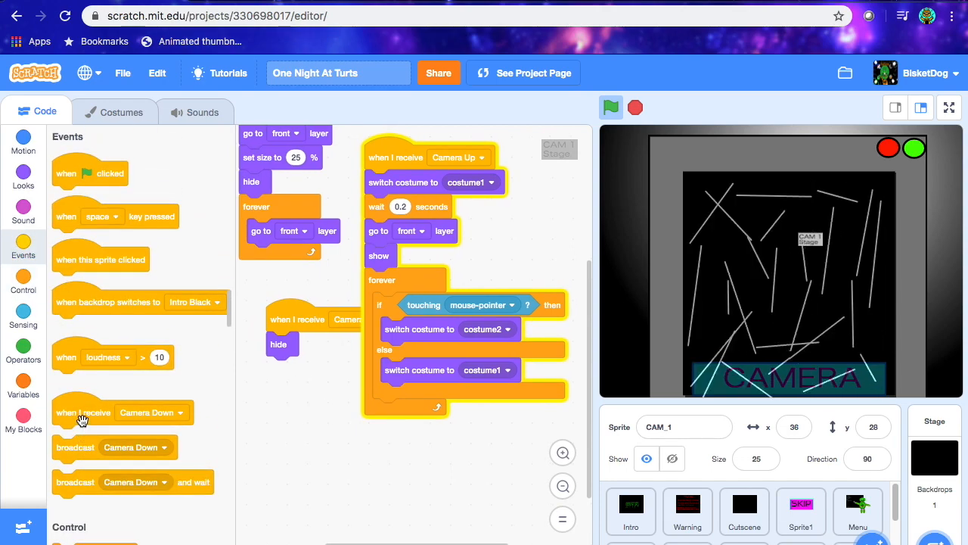
{"action": "left_click_drag", "start_coordinate": [75, 259], "coordinate": [299, 396]}
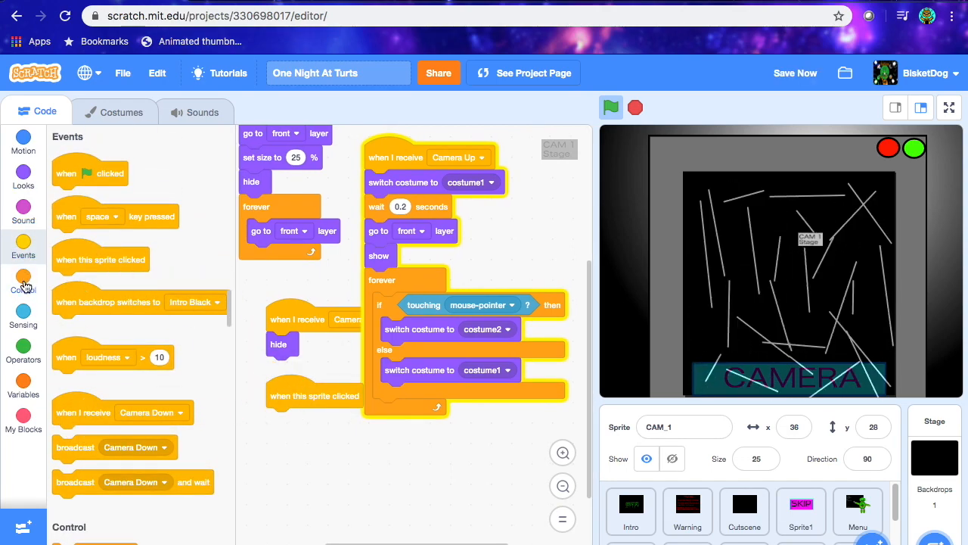
{"action": "left_click_drag", "start_coordinate": [67, 445], "coordinate": [280, 426]}
{"action": "left_click", "coordinate": [340, 420]}
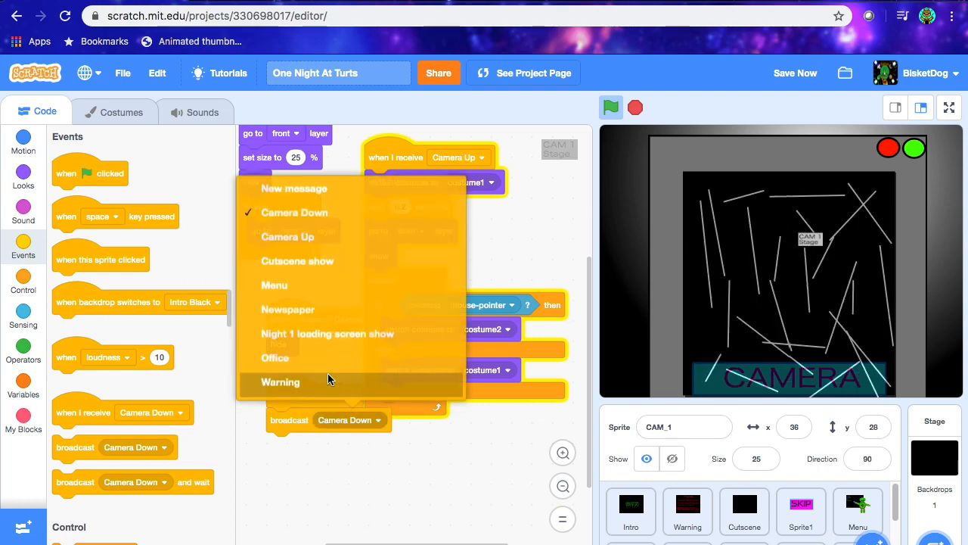
{"action": "type", "text": "Cam 1"}
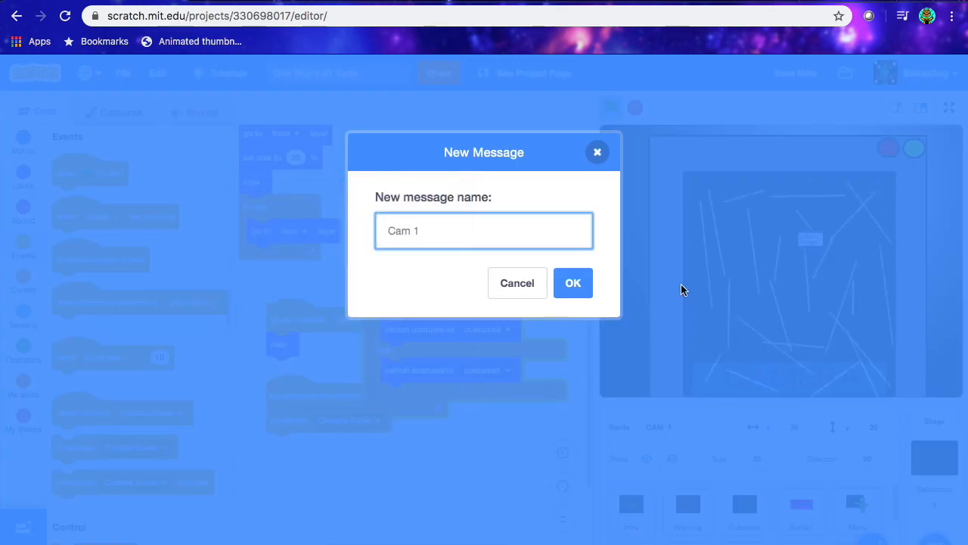
{"action": "left_click", "coordinate": [559, 287]}
Switch the costume to costume3 after the Cam 1 broadcast, save the project, and show the stage full screen.
{"action": "left_click", "coordinate": [23, 176]}
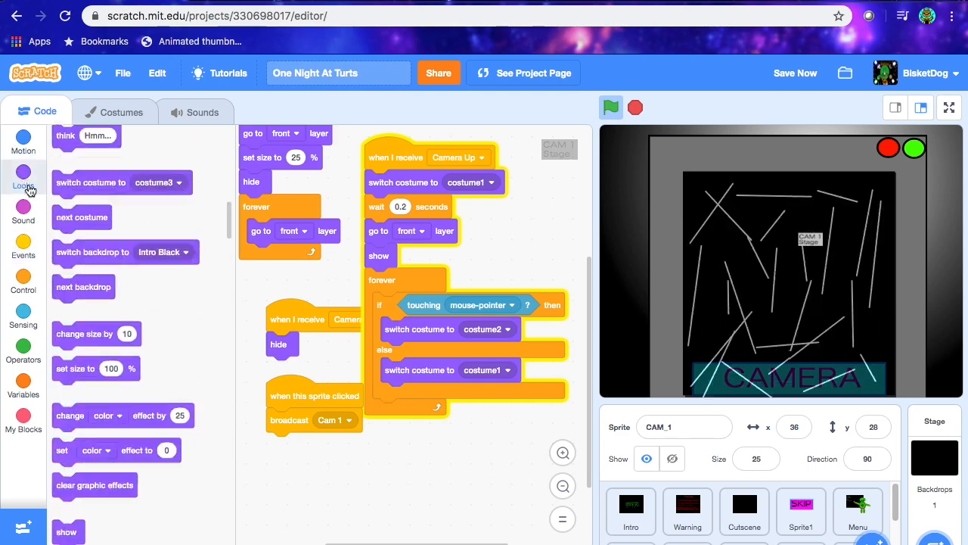
{"action": "left_click_drag", "start_coordinate": [99, 325], "coordinate": [333, 458]}
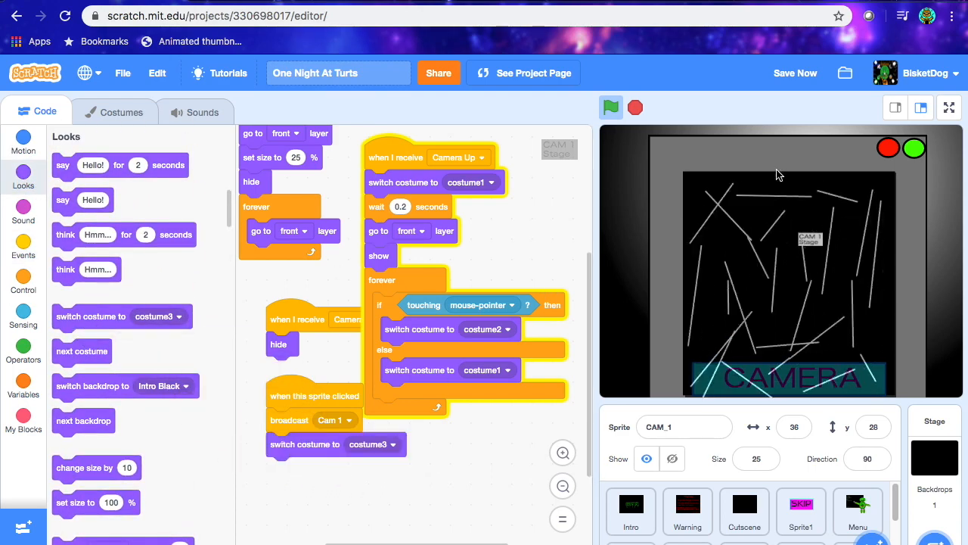
{"action": "left_click", "coordinate": [798, 73]}
{"action": "left_click", "coordinate": [945, 106]}
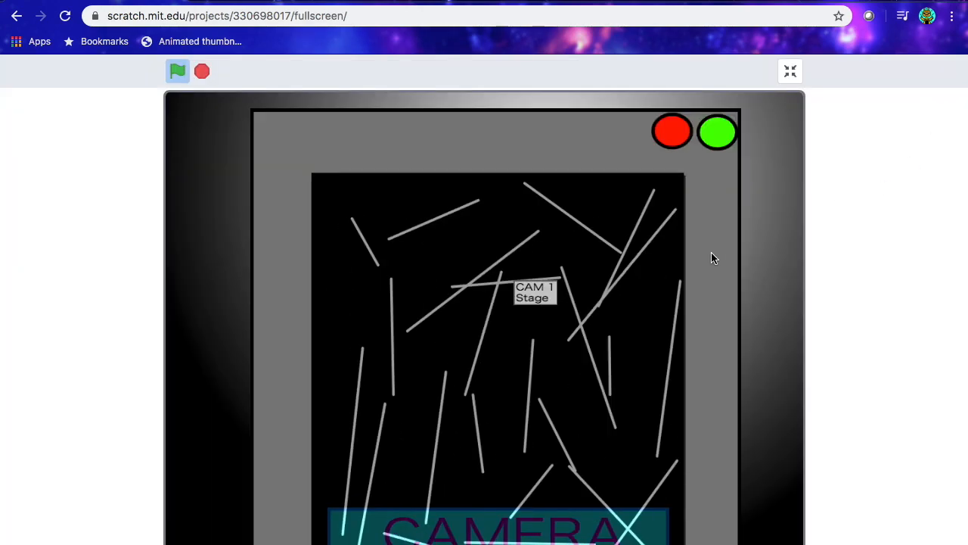
Test the CAM 1 Stage button on the full-screen stage and stop the project.
{"action": "left_click", "coordinate": [540, 301]}
{"action": "left_click", "coordinate": [791, 71]}
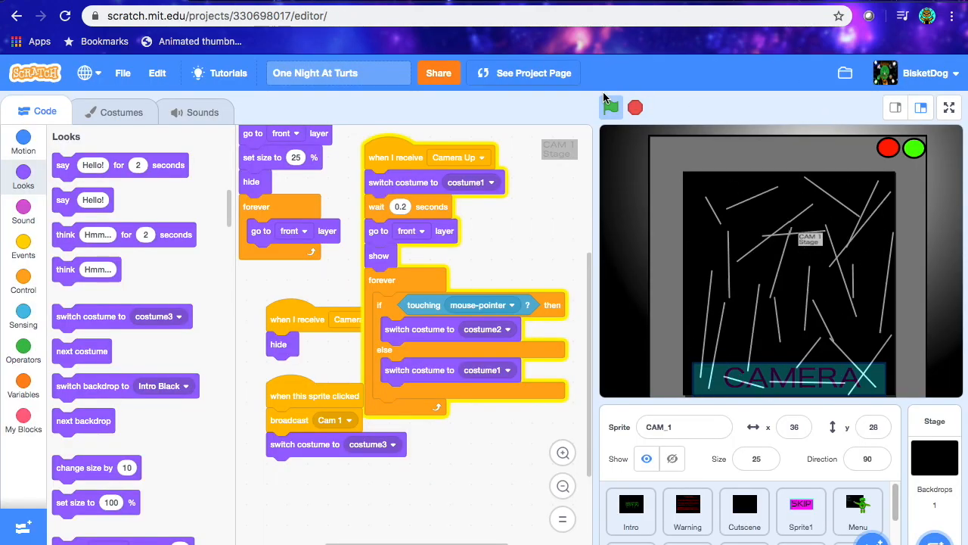
{"action": "left_click", "coordinate": [629, 108]}
Replace the CAM_1 sprite's existing sound with blip3 from the backpack and make it louder.
{"action": "left_click", "coordinate": [194, 112]}
{"action": "left_click", "coordinate": [71, 140]}
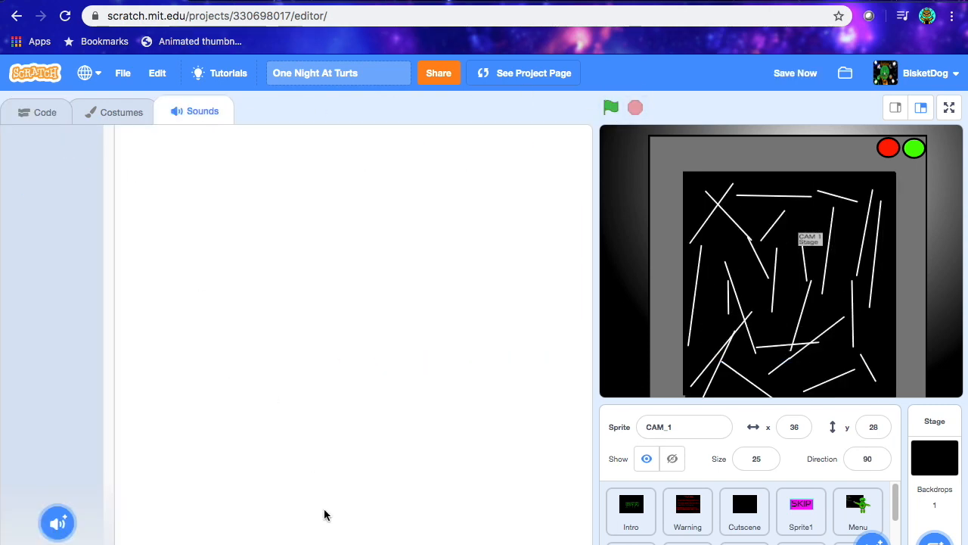
{"action": "left_click", "coordinate": [323, 544]}
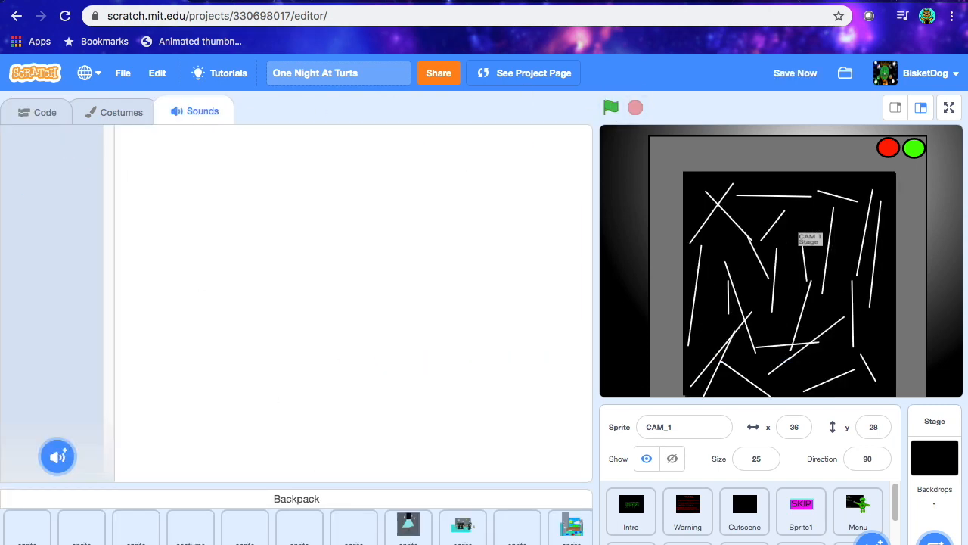
{"action": "scroll", "coordinate": [296, 527], "scroll_direction": "right", "scroll_amount": 1}
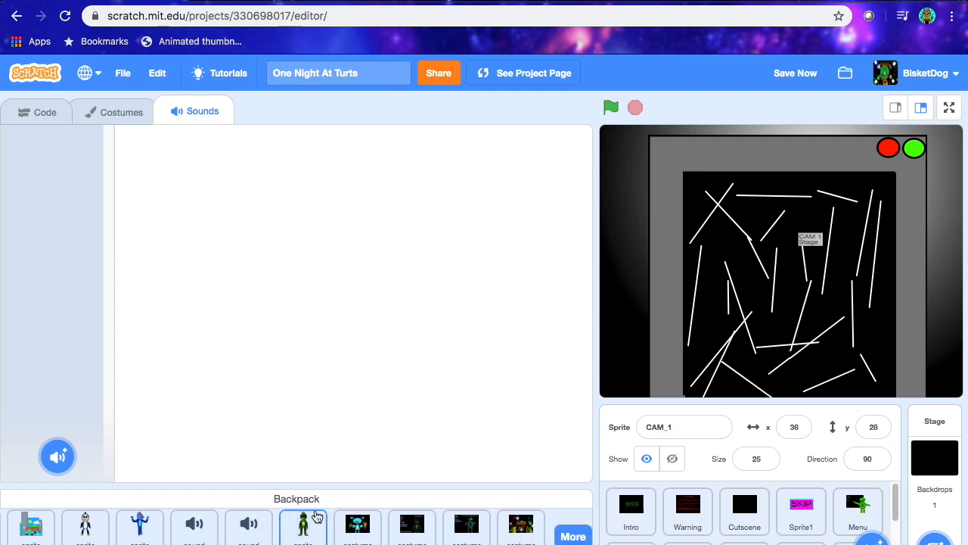
{"action": "left_click_drag", "start_coordinate": [194, 526], "coordinate": [42, 198]}
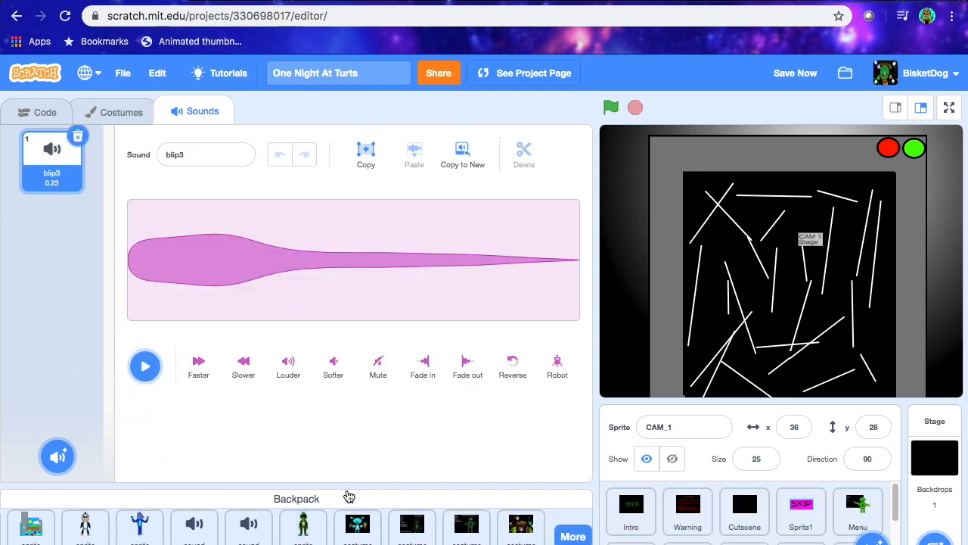
{"action": "left_click", "coordinate": [348, 496]}
{"action": "left_click", "coordinate": [291, 362]}
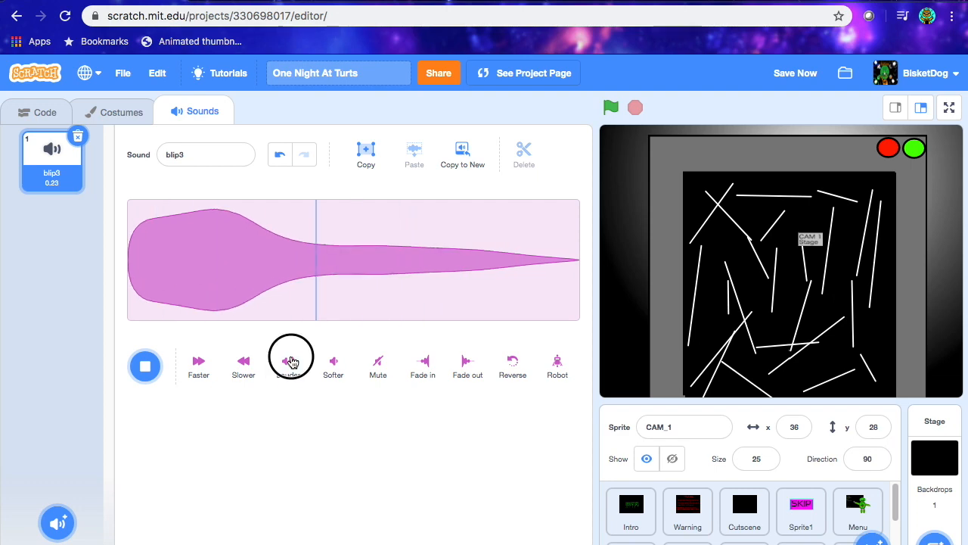
{"action": "left_click", "coordinate": [145, 366]}
Insert a start sound blip3 block before the Cam 1 broadcast in the sprite-clicked script and save the project.
{"action": "left_click", "coordinate": [66, 112]}
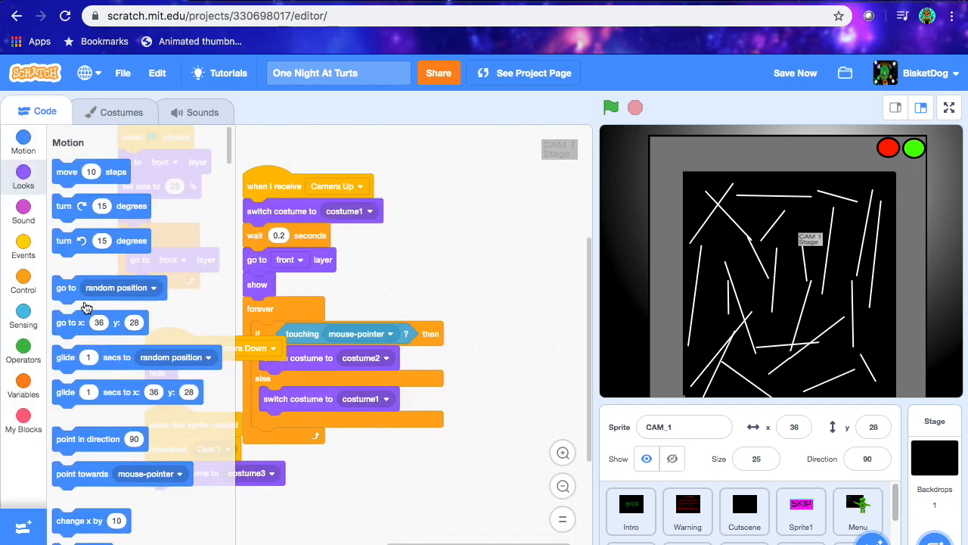
{"action": "left_click", "coordinate": [23, 211]}
{"action": "left_click_drag", "start_coordinate": [351, 463], "coordinate": [541, 422]}
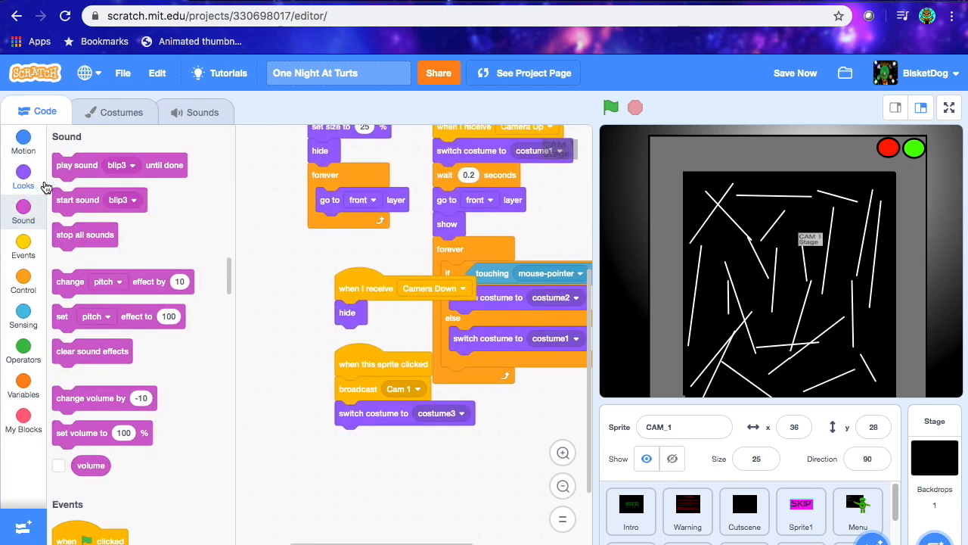
{"action": "left_click_drag", "start_coordinate": [67, 195], "coordinate": [350, 384]}
{"action": "left_click", "coordinate": [795, 72]}
Run the Camera Up script to test the CAM 1 button full screen, and move the sprite-clicked script clear of it.
{"action": "left_click", "coordinate": [949, 108]}
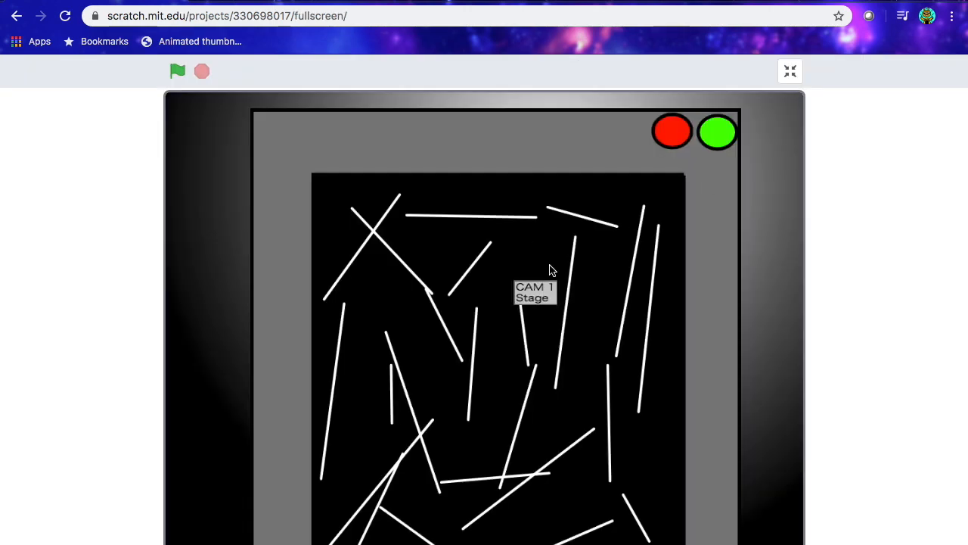
{"action": "left_click", "coordinate": [791, 72]}
{"action": "scroll", "coordinate": [454, 263], "scroll_direction": "up", "scroll_amount": 1}
{"action": "left_click", "coordinate": [454, 164]}
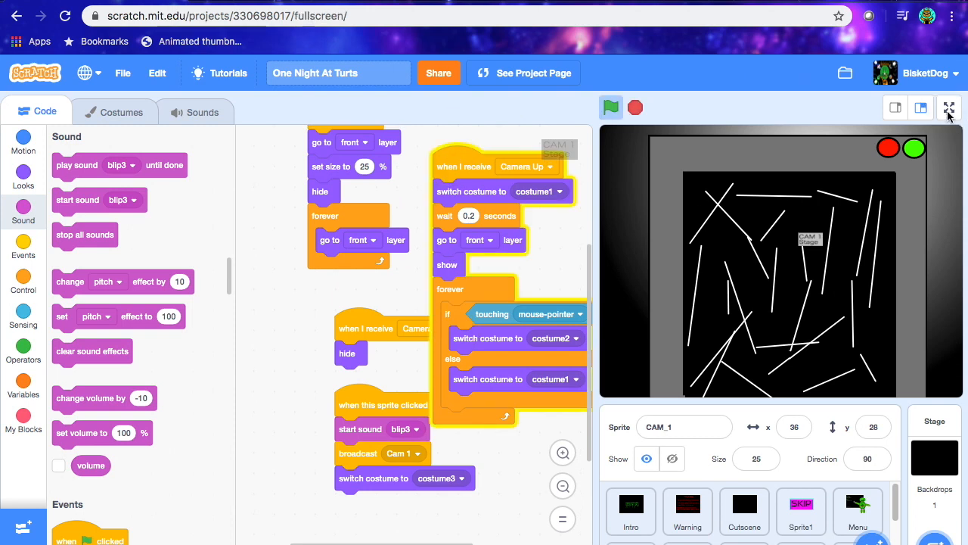
{"action": "left_click", "coordinate": [950, 108]}
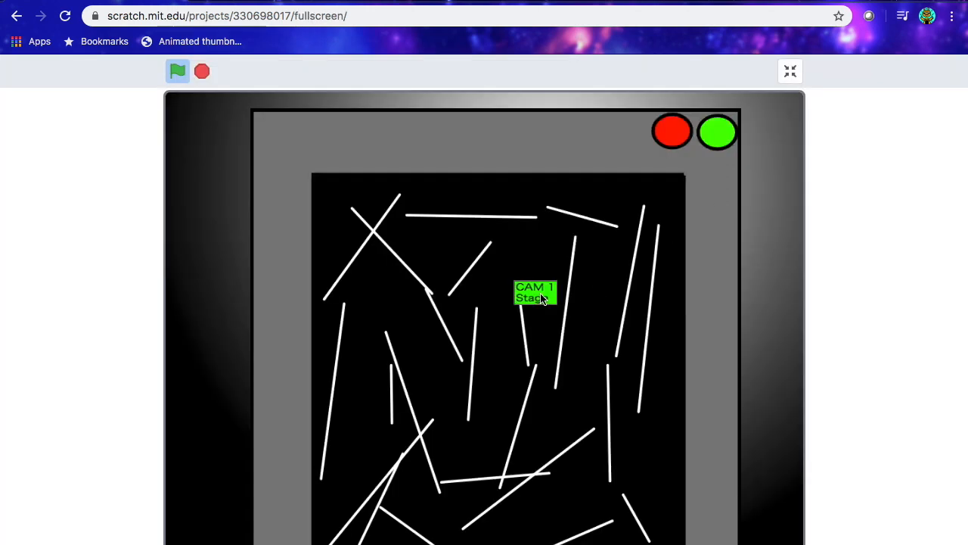
{"action": "left_click", "coordinate": [791, 72]}
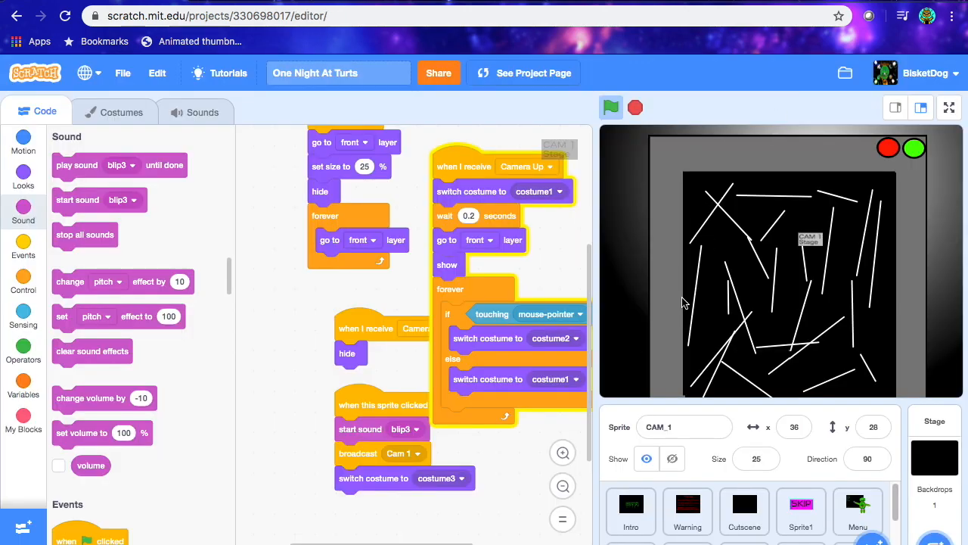
{"action": "key", "text": "XF86AudioRaiseVolume"}
{"action": "left_click_drag", "start_coordinate": [386, 412], "coordinate": [346, 411]}
Create a new painted sprite named CAM_ROOMS and save the project.
{"action": "scroll", "coordinate": [787, 529], "scroll_direction": "down", "scroll_amount": 3}
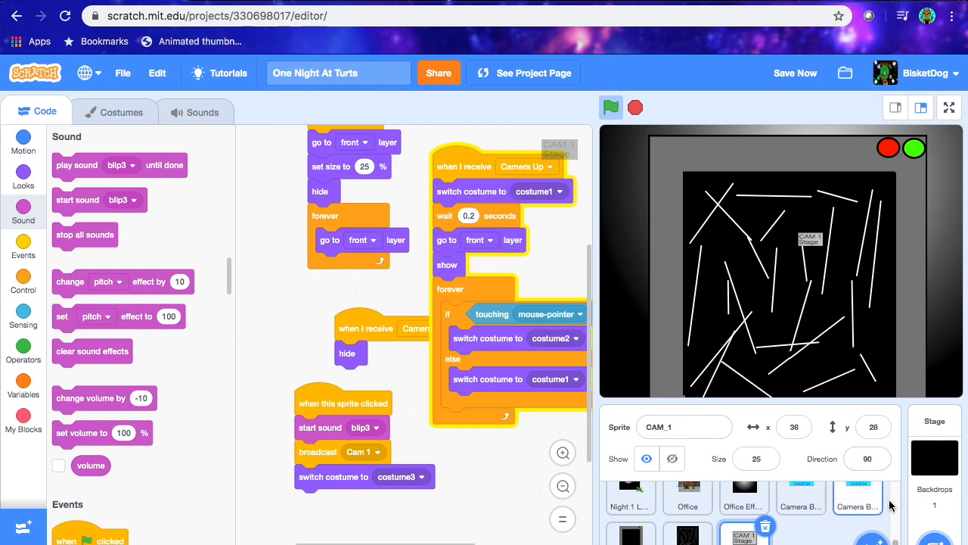
{"action": "mouse_move", "coordinate": [872, 539]}
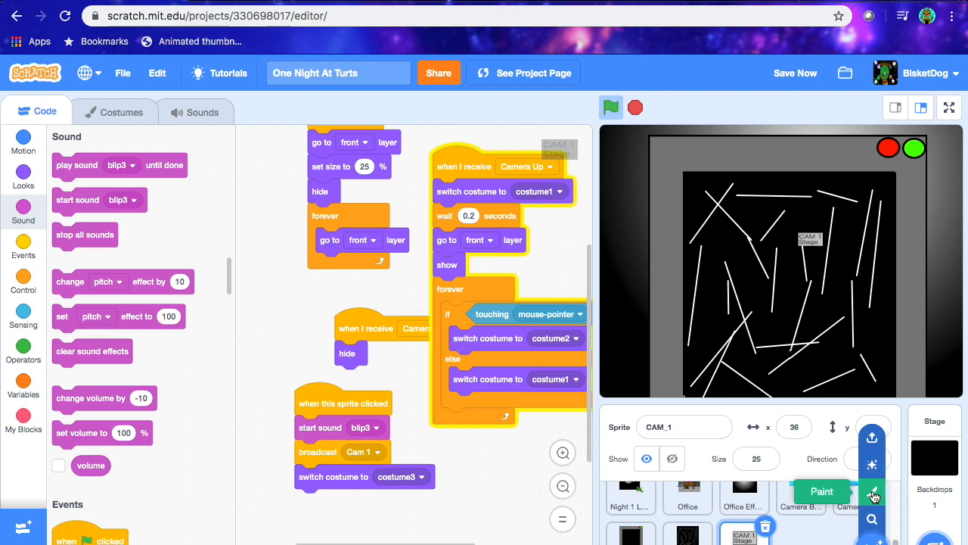
{"action": "left_click", "coordinate": [873, 496]}
{"action": "left_click", "coordinate": [686, 432]}
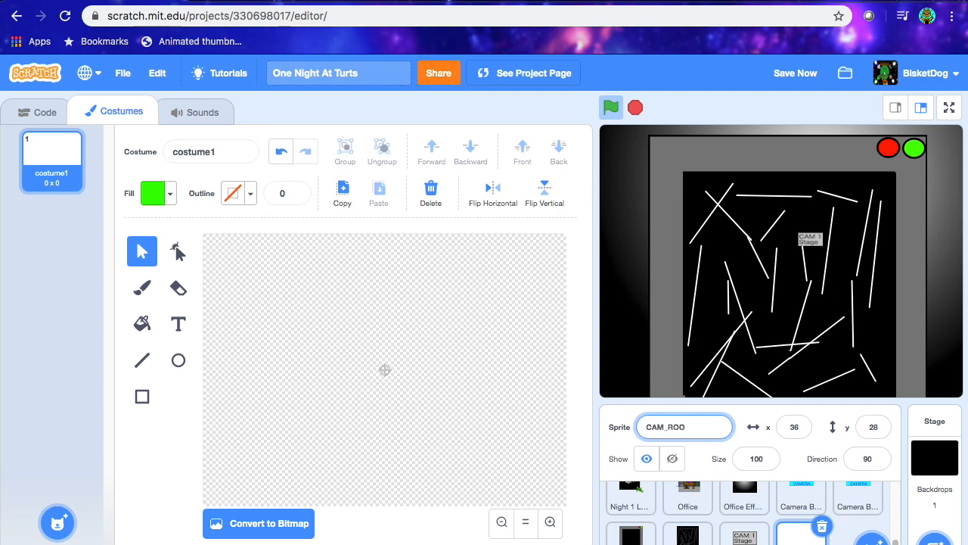
{"action": "left_click", "coordinate": [744, 534]}
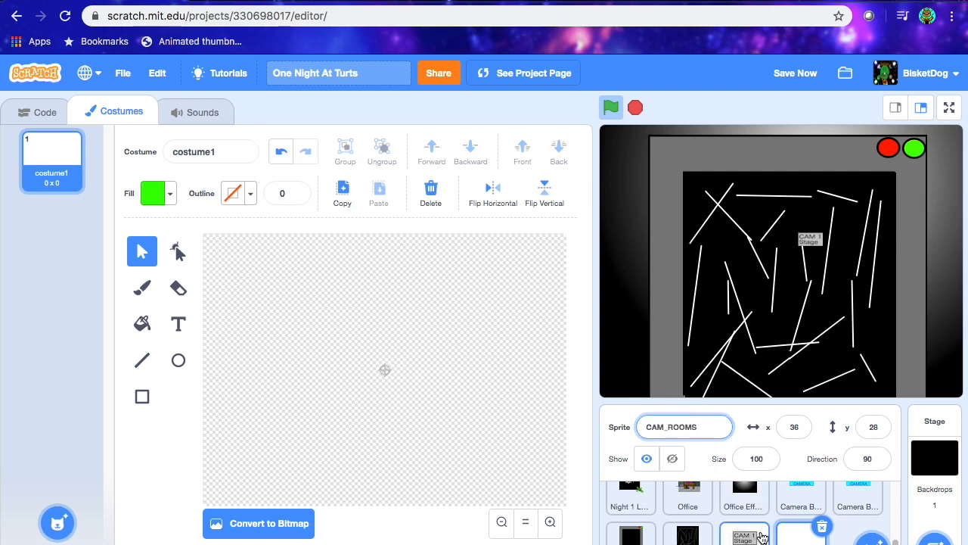
{"action": "left_click", "coordinate": [800, 534]}
{"action": "left_click", "coordinate": [795, 73]}
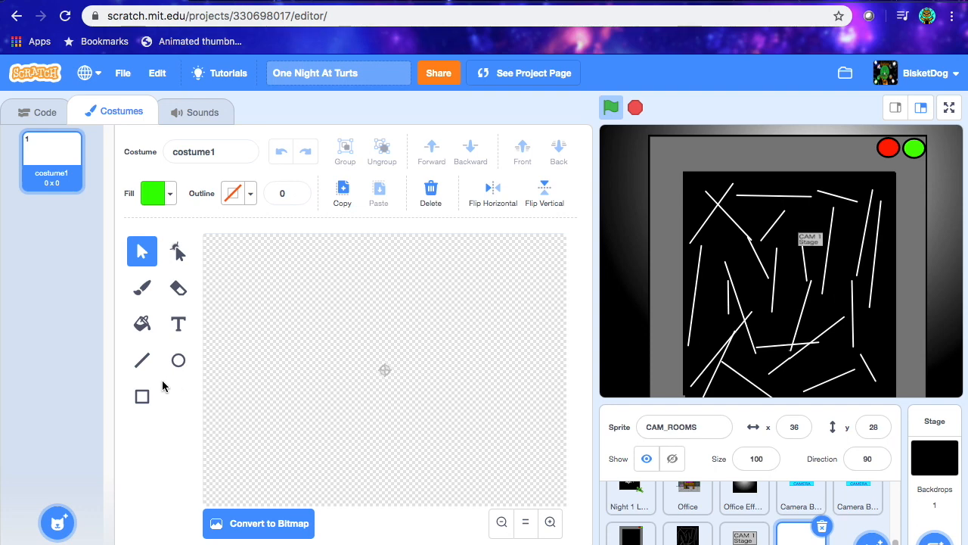
Draw a brown floor rectangle with a black outline of width 5 across the lower part of the canvas.
{"action": "left_click", "coordinate": [143, 399]}
{"action": "left_click", "coordinate": [158, 194]}
{"action": "left_click_drag", "start_coordinate": [129, 248], "coordinate": [108, 249]}
{"action": "left_click_drag", "start_coordinate": [197, 340], "coordinate": [154, 340]}
{"action": "left_click_drag", "start_coordinate": [108, 248], "coordinate": [114, 247]}
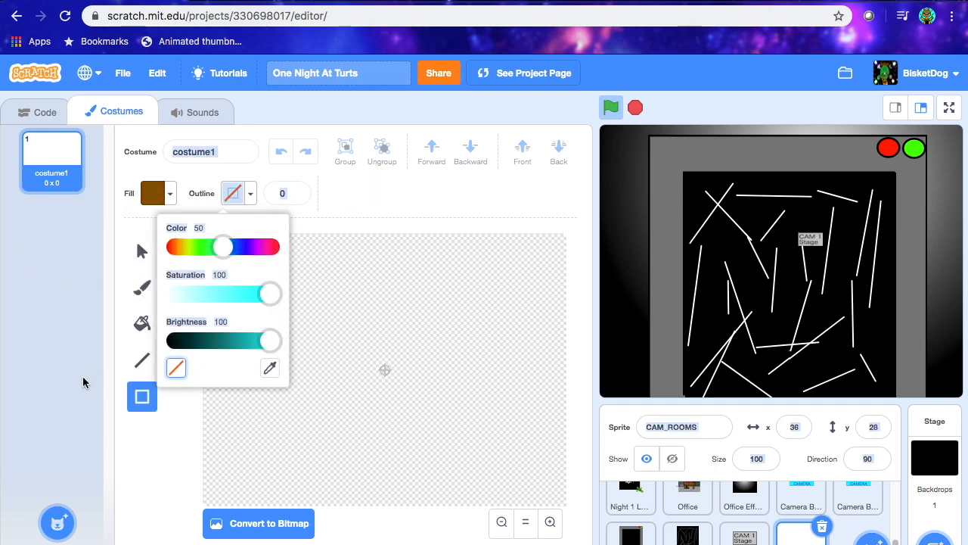
{"action": "left_click", "coordinate": [189, 459]}
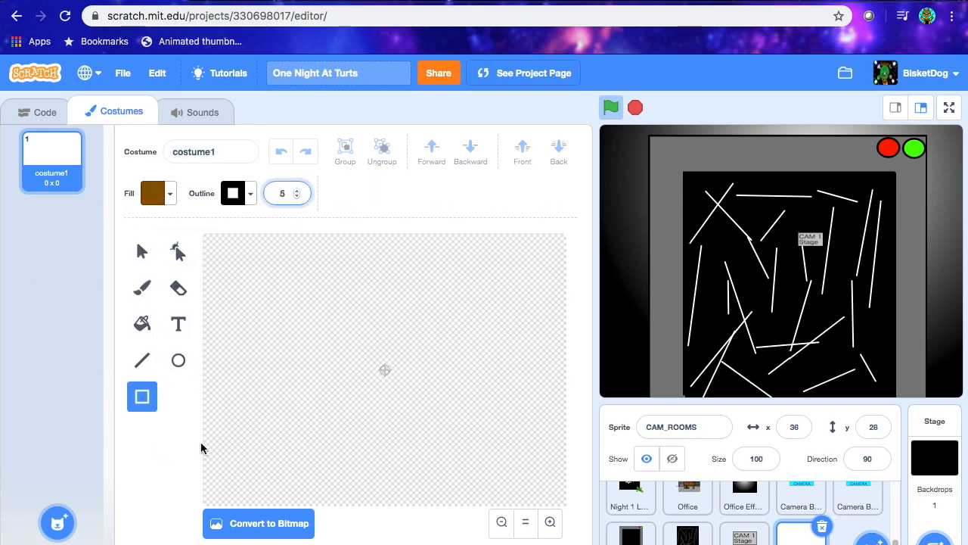
{"action": "left_click_drag", "start_coordinate": [204, 437], "coordinate": [573, 512]}
Draw a teal wall rectangle covering the whole canvas and send it to the back.
{"action": "left_click", "coordinate": [143, 324]}
{"action": "left_click", "coordinate": [159, 194]}
{"action": "left_click_drag", "start_coordinate": [107, 274], "coordinate": [151, 277]}
{"action": "left_click", "coordinate": [320, 348]}
{"action": "left_click", "coordinate": [143, 396]}
{"action": "left_click_drag", "start_coordinate": [205, 235], "coordinate": [607, 540]}
{"action": "left_click", "coordinate": [145, 256]}
{"action": "left_click", "coordinate": [559, 151]}
Draw a small white circle with a black outline in the upper-left part of the teal wall.
{"action": "left_click", "coordinate": [142, 287]}
{"action": "left_click", "coordinate": [179, 361]}
{"action": "left_click", "coordinate": [159, 194]}
{"action": "left_click_drag", "start_coordinate": [195, 295], "coordinate": [100, 294]}
{"action": "left_click_drag", "start_coordinate": [163, 340], "coordinate": [200, 340]}
{"action": "left_click_drag", "start_coordinate": [251, 304], "coordinate": [292, 335]}
Reshape the white circle's points into an egg-shaped balloon.
{"action": "left_click", "coordinate": [550, 522]}
{"action": "left_click", "coordinate": [178, 251]}
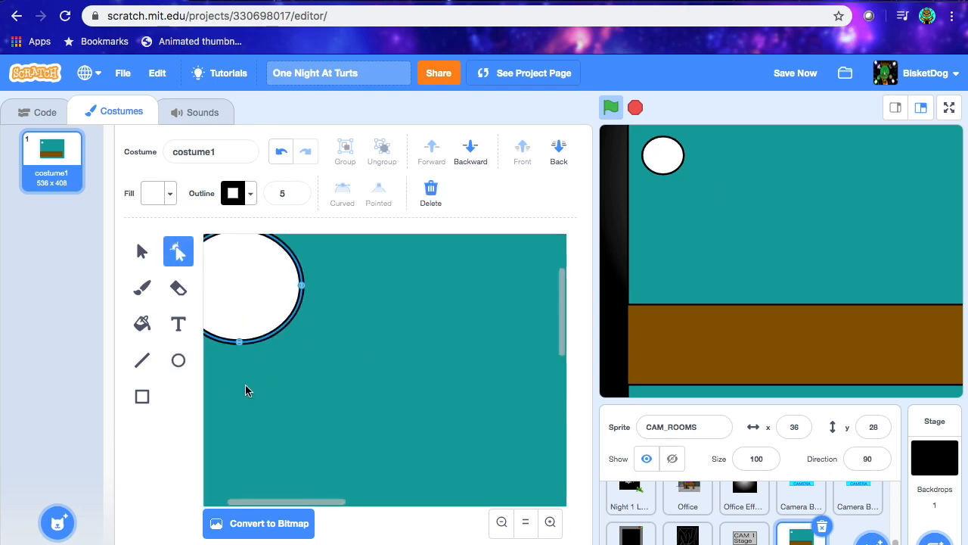
{"action": "left_click_drag", "start_coordinate": [563, 335], "coordinate": [554, 312]}
{"action": "left_click_drag", "start_coordinate": [311, 305], "coordinate": [310, 287]}
{"action": "left_click_drag", "start_coordinate": [311, 418], "coordinate": [311, 446]}
{"action": "left_click_drag", "start_coordinate": [264, 418], "coordinate": [268, 417]}
Duplicate the white balloon to form a row of three overlapping balloons.
{"action": "left_click", "coordinate": [142, 251]}
{"action": "left_click", "coordinate": [343, 194]}
{"action": "left_click", "coordinate": [379, 193]}
{"action": "left_click_drag", "start_coordinate": [325, 370], "coordinate": [506, 368]}
{"action": "left_click", "coordinate": [379, 194]}
{"action": "left_click", "coordinate": [526, 522]}
{"action": "left_click", "coordinate": [238, 285]}
Paste two more sets of three balloons, one slanted at the wall's upper right and one in its centre.
{"action": "left_click", "coordinate": [379, 193]}
{"action": "left_click_drag", "start_coordinate": [303, 291], "coordinate": [521, 279]}
{"action": "left_click", "coordinate": [142, 288]}
{"action": "left_click", "coordinate": [142, 251]}
{"action": "left_click", "coordinate": [379, 194]}
{"action": "left_click_drag", "start_coordinate": [270, 289], "coordinate": [381, 369]}
Paint short dark olive-brown brush strokes across the brown floor as a wood-grain texture.
{"action": "left_click", "coordinate": [144, 289]}
{"action": "left_click", "coordinate": [143, 324]}
{"action": "left_click", "coordinate": [142, 360]}
{"action": "left_click", "coordinate": [239, 194]}
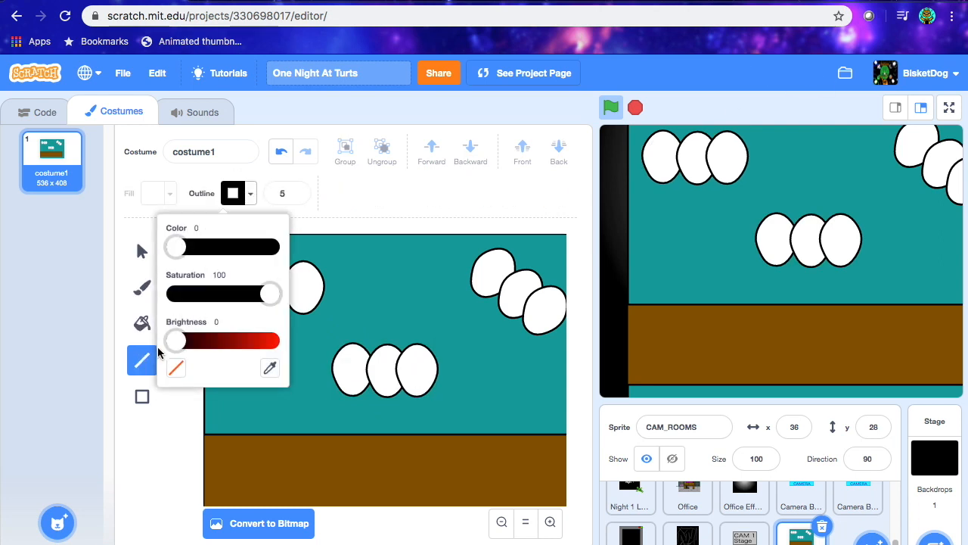
{"action": "left_click", "coordinate": [142, 288]}
{"action": "left_click", "coordinate": [159, 194]}
{"action": "left_click_drag", "start_coordinate": [197, 341], "coordinate": [170, 337]}
{"action": "left_click_drag", "start_coordinate": [104, 294], "coordinate": [199, 294]}
{"action": "left_click_drag", "start_coordinate": [104, 247], "coordinate": [114, 247]}
{"action": "left_click_drag", "start_coordinate": [170, 340], "coordinate": [144, 346]}
{"action": "left_click_drag", "start_coordinate": [281, 466], "coordinate": [323, 467]}
{"action": "mouse_move", "coordinate": [479, 456]}
{"action": "left_mouse_down"}
{"action": "mouse_move", "coordinate": [491, 453]}
{"action": "mouse_move", "coordinate": [470, 480]}
{"action": "left_mouse_up"}
{"action": "left_click_drag", "start_coordinate": [269, 484], "coordinate": [277, 493]}
{"action": "left_click_drag", "start_coordinate": [342, 465], "coordinate": [338, 485]}
Draw a dark blue banner with a black outline across the upper wall and adjust its size and position.
{"action": "left_click", "coordinate": [142, 397]}
{"action": "left_click", "coordinate": [159, 194]}
{"action": "left_click_drag", "start_coordinate": [114, 247], "coordinate": [173, 246]}
{"action": "mouse_move", "coordinate": [206, 237]}
{"action": "left_mouse_down"}
{"action": "mouse_move", "coordinate": [281, 265]}
{"action": "mouse_move", "coordinate": [560, 297]}
{"action": "left_mouse_up"}
{"action": "left_click_drag", "start_coordinate": [206, 267], "coordinate": [277, 267]}
{"action": "left_click_drag", "start_coordinate": [421, 242], "coordinate": [422, 265]}
{"action": "left_click_drag", "start_coordinate": [430, 275], "coordinate": [396, 268]}
Add the text "HAPPY BIRTHDAY!" in dark red and fit it onto the blue banner.
{"action": "left_click", "coordinate": [179, 323]}
{"action": "left_click", "coordinate": [158, 194]}
{"action": "left_click_drag", "start_coordinate": [173, 247], "coordinate": [199, 246]}
{"action": "left_click_drag", "start_coordinate": [146, 341], "coordinate": [179, 341]}
{"action": "left_click", "coordinate": [330, 275]}
{"action": "type", "text": "HAPPY BIRH"}
{"action": "key", "text": "BackSpace"}
{"action": "type", "text": "THDAY!"}
{"action": "left_click", "coordinate": [320, 266]}
{"action": "left_click_drag", "start_coordinate": [328, 271], "coordinate": [300, 271]}
{"action": "left_click_drag", "start_coordinate": [388, 281], "coordinate": [388, 302]}
{"action": "left_click_drag", "start_coordinate": [393, 293], "coordinate": [393, 285]}
Paint black strings from the banner's ends to the upper corners and reshape the banner's corners to slant.
{"action": "left_click", "coordinate": [142, 287]}
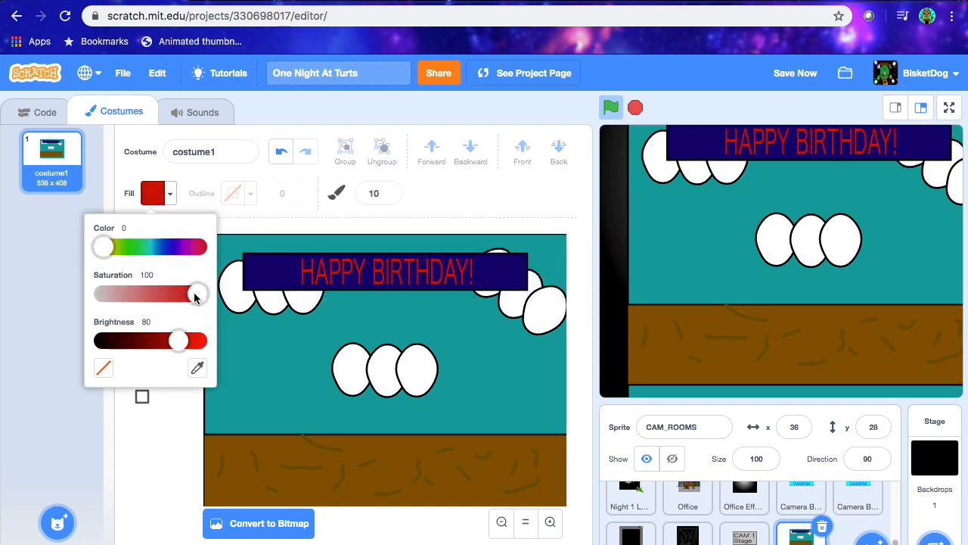
{"action": "left_click_drag", "start_coordinate": [529, 260], "coordinate": [566, 236]}
{"action": "left_click", "coordinate": [178, 251]}
{"action": "left_click", "coordinate": [249, 266]}
{"action": "left_click_drag", "start_coordinate": [243, 254], "coordinate": [242, 288]}
{"action": "left_click_drag", "start_coordinate": [527, 253], "coordinate": [527, 256]}
{"action": "left_click_drag", "start_coordinate": [527, 290], "coordinate": [529, 287]}
Draw a white poster rectangle with a black outline and place it over the central balloons.
{"action": "left_click", "coordinate": [142, 396]}
{"action": "left_click", "coordinate": [158, 193]}
{"action": "mouse_move", "coordinate": [235, 348]}
{"action": "left_mouse_down"}
{"action": "mouse_move", "coordinate": [267, 363]}
{"action": "mouse_move", "coordinate": [299, 426]}
{"action": "left_mouse_up"}
{"action": "mouse_move", "coordinate": [285, 394]}
{"action": "left_mouse_down"}
{"action": "mouse_move", "coordinate": [277, 378]}
{"action": "mouse_move", "coordinate": [403, 378]}
{"action": "left_mouse_up"}
{"action": "left_click_drag", "start_coordinate": [384, 331], "coordinate": [384, 311]}
{"action": "left_click_drag", "start_coordinate": [385, 411], "coordinate": [384, 421]}
{"action": "left_click_drag", "start_coordinate": [352, 367], "coordinate": [322, 366]}
{"action": "left_click_drag", "start_coordinate": [371, 366], "coordinate": [387, 371]}
Copy the green turtle character artwork into the costume and scale it to fit inside the white poster.
{"action": "left_click", "coordinate": [178, 323]}
{"action": "scroll", "coordinate": [858, 505], "scroll_direction": "up", "scroll_amount": 10}
{"action": "left_click_drag", "start_coordinate": [386, 317], "coordinate": [381, 458]}
{"action": "left_click", "coordinate": [342, 192]}
{"action": "left_click", "coordinate": [379, 192]}
{"action": "left_click_drag", "start_coordinate": [382, 481], "coordinate": [384, 401]}
{"action": "left_click_drag", "start_coordinate": [385, 379], "coordinate": [385, 307]}
{"action": "left_click_drag", "start_coordinate": [276, 366], "coordinate": [393, 367]}
{"action": "left_click_drag", "start_coordinate": [453, 370], "coordinate": [402, 370]}
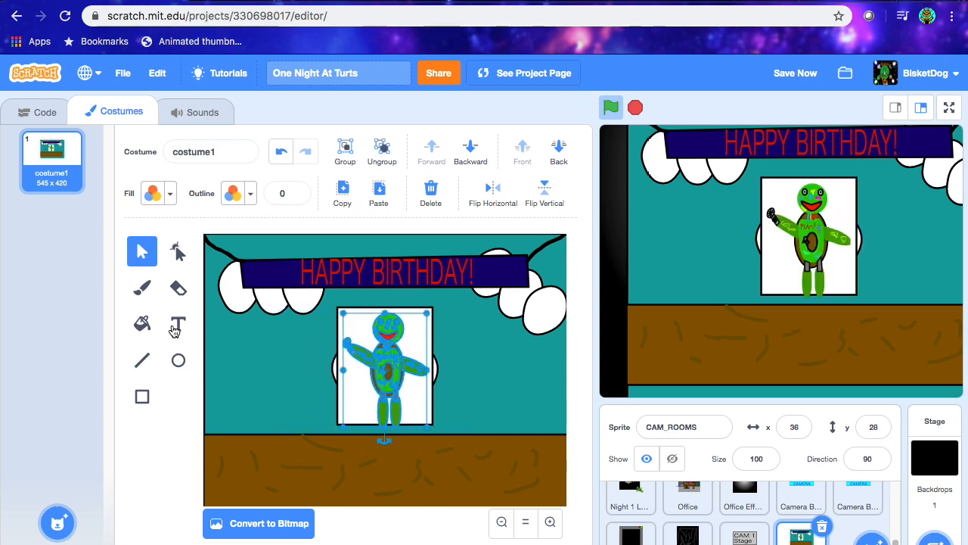
{"action": "left_click_drag", "start_coordinate": [385, 310], "coordinate": [386, 337]}
Add the text "FUN!" in red Marker font above the turtle on the poster and save the project.
{"action": "left_click", "coordinate": [179, 324]}
{"action": "left_click", "coordinate": [157, 194]}
{"action": "left_click_drag", "start_coordinate": [170, 246], "coordinate": [200, 247]}
{"action": "left_click_drag", "start_coordinate": [156, 294], "coordinate": [200, 294]}
{"action": "left_click", "coordinate": [376, 193]}
{"action": "left_click", "coordinate": [327, 297]}
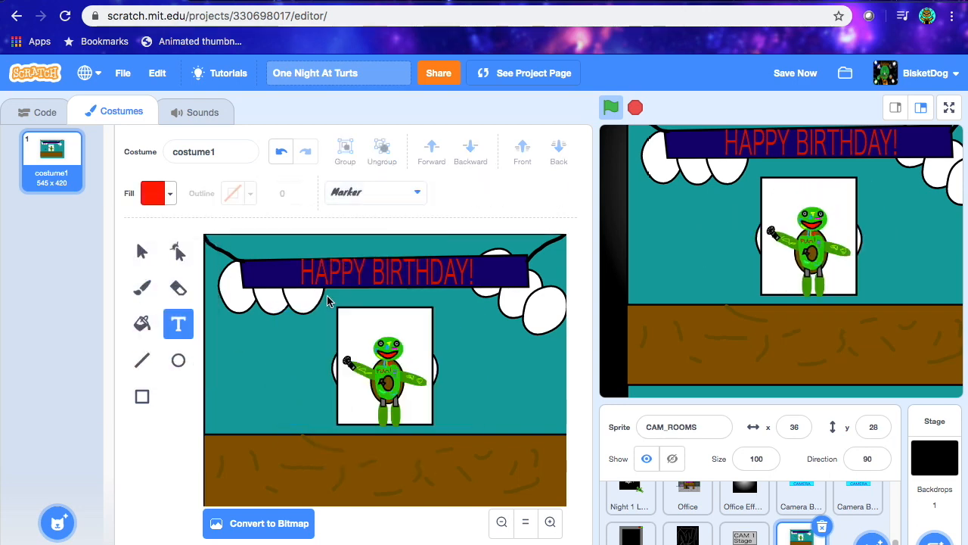
{"action": "left_click", "coordinate": [351, 326]}
{"action": "type", "text": "FUN!"}
{"action": "left_click", "coordinate": [269, 314]}
{"action": "left_click_drag", "start_coordinate": [386, 319], "coordinate": [431, 319]}
{"action": "left_click_drag", "start_coordinate": [390, 328], "coordinate": [391, 347]}
{"action": "left_click", "coordinate": [143, 287]}
{"action": "left_click", "coordinate": [795, 73]}
Draw a small grey box with a black outline of width 5 at the floor's left edge.
{"action": "left_click", "coordinate": [143, 396]}
{"action": "left_click", "coordinate": [158, 194]}
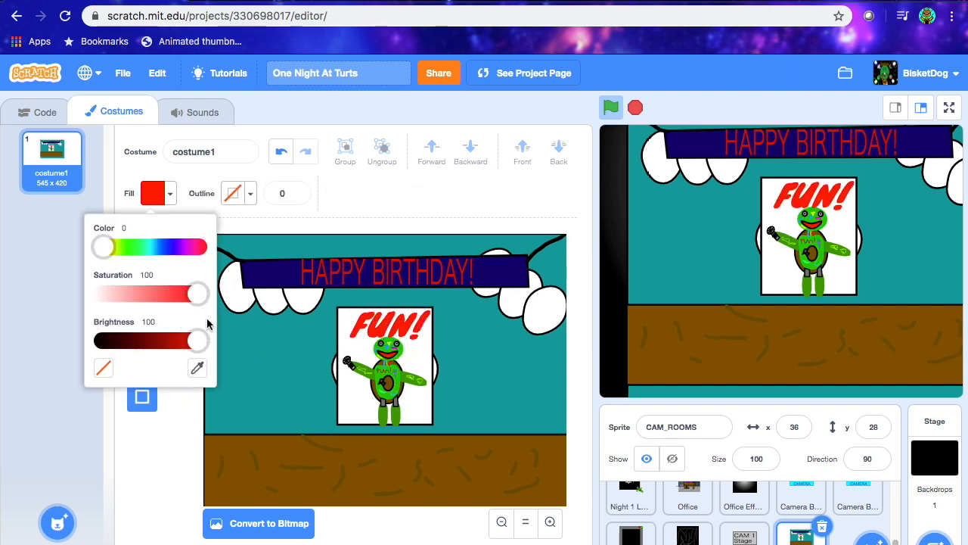
{"action": "left_click_drag", "start_coordinate": [199, 290], "coordinate": [99, 290]}
{"action": "left_click_drag", "start_coordinate": [189, 339], "coordinate": [151, 339]}
{"action": "left_click", "coordinate": [287, 194]}
{"action": "type", "text": "4"}
{"action": "left_click", "coordinate": [297, 192]}
{"action": "left_click_drag", "start_coordinate": [240, 418], "coordinate": [280, 468]}
{"action": "mouse_move", "coordinate": [261, 451]}
{"action": "left_mouse_down"}
{"action": "mouse_move", "coordinate": [235, 452]}
{"action": "mouse_move", "coordinate": [234, 435]}
{"action": "mouse_move", "coordinate": [239, 461]}
{"action": "left_mouse_up"}
Bend the grey box's upper edge inward, paint black scribbles on its front, and save the project.
{"action": "left_click", "coordinate": [180, 248]}
{"action": "left_click", "coordinate": [143, 288]}
{"action": "left_click", "coordinate": [158, 193]}
{"action": "left_click", "coordinate": [793, 68]}
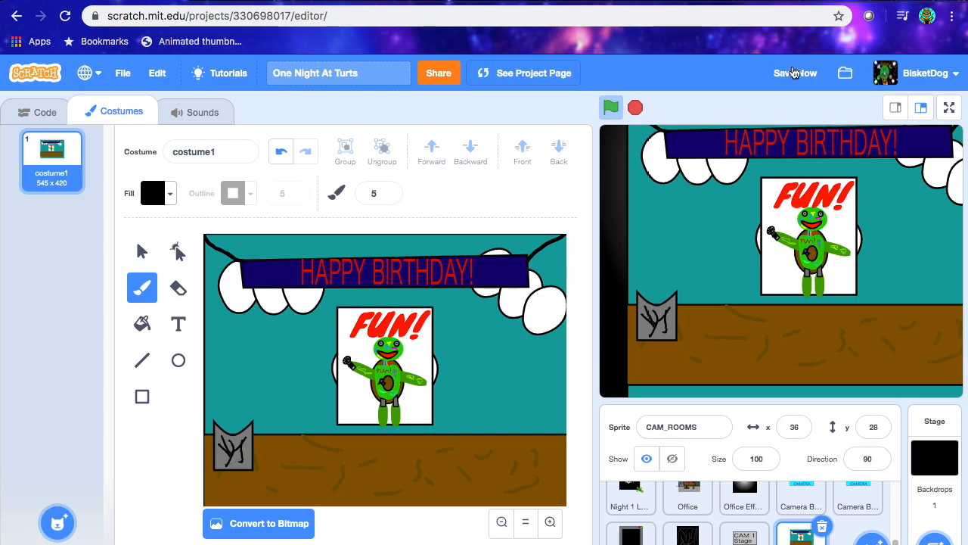
Duplicate the white poster rectangle and shrink the copy into a small sheet on the wall beside the turtle poster.
{"action": "left_click", "coordinate": [143, 251]}
{"action": "left_click", "coordinate": [351, 342]}
{"action": "left_click", "coordinate": [342, 193]}
{"action": "left_click", "coordinate": [379, 194]}
{"action": "left_click_drag", "start_coordinate": [378, 378], "coordinate": [277, 372]}
{"action": "left_click_drag", "start_coordinate": [289, 308], "coordinate": [290, 378]}
{"action": "left_click_drag", "start_coordinate": [338, 403], "coordinate": [268, 402]}
{"action": "mouse_move", "coordinate": [255, 401]}
{"action": "left_mouse_down"}
{"action": "mouse_move", "coordinate": [247, 353]}
{"action": "mouse_move", "coordinate": [246, 371]}
{"action": "mouse_move", "coordinate": [483, 364]}
{"action": "mouse_move", "coordinate": [472, 447]}
{"action": "left_mouse_up"}
Paint a red scribble on the small wall sheet and place a tilted blank white copy of the sheet on the floor.
{"action": "left_click", "coordinate": [142, 287]}
{"action": "left_click", "coordinate": [157, 194]}
{"action": "left_click", "coordinate": [143, 251]}
{"action": "left_click", "coordinate": [254, 368]}
{"action": "left_click", "coordinate": [431, 193]}
{"action": "left_click", "coordinate": [282, 152]}
{"action": "left_click", "coordinate": [343, 194]}
{"action": "left_click", "coordinate": [379, 193]}
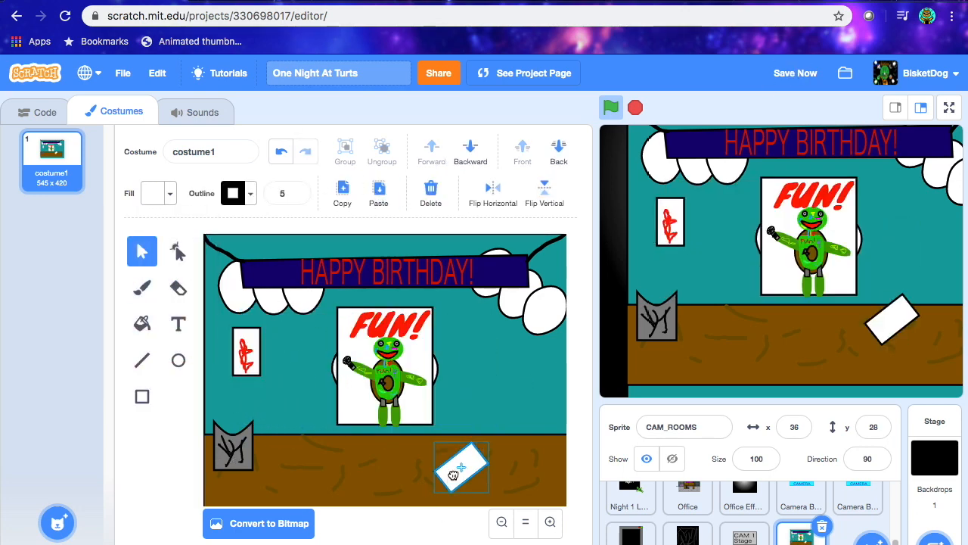
Bend the floor paper's lower edge inward and paint a blue scribble on it.
{"action": "left_click", "coordinate": [179, 252]}
{"action": "left_click_drag", "start_coordinate": [470, 479], "coordinate": [460, 470]}
{"action": "left_click", "coordinate": [143, 288]}
{"action": "left_click", "coordinate": [153, 193]}
{"action": "left_click_drag", "start_coordinate": [105, 247], "coordinate": [157, 246]}
{"action": "left_click_drag", "start_coordinate": [469, 457], "coordinate": [462, 464]}
Paint green strokes over the floor paper and save the project.
{"action": "left_click", "coordinate": [157, 194]}
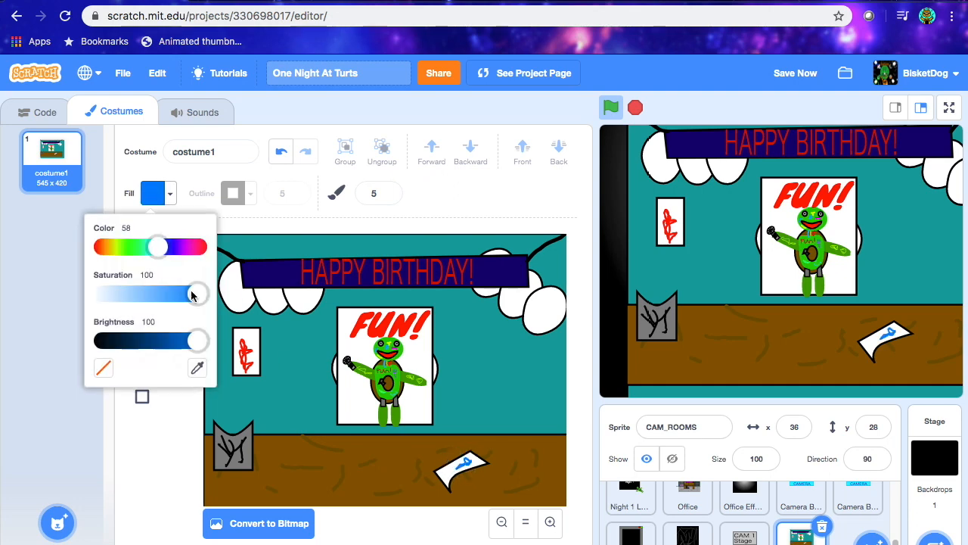
{"action": "left_click_drag", "start_coordinate": [158, 246], "coordinate": [138, 246]}
{"action": "left_click_drag", "start_coordinate": [463, 463], "coordinate": [446, 475]}
{"action": "left_click", "coordinate": [142, 251]}
{"action": "left_click", "coordinate": [775, 76]}
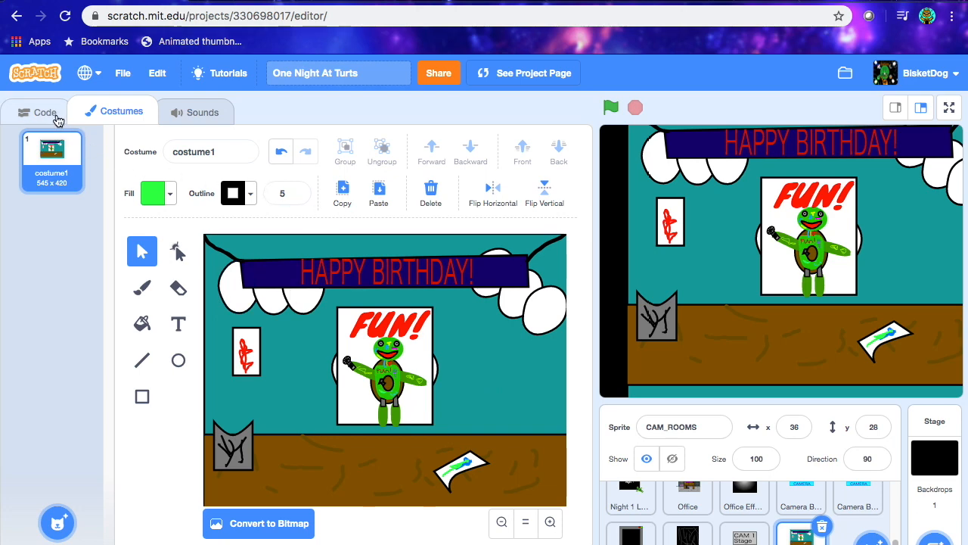
Make the CAM_ROOMS sprite hide when the green flag is clicked, and save the project.
{"action": "left_click", "coordinate": [45, 112]}
{"action": "left_click", "coordinate": [21, 271]}
{"action": "left_click", "coordinate": [23, 246]}
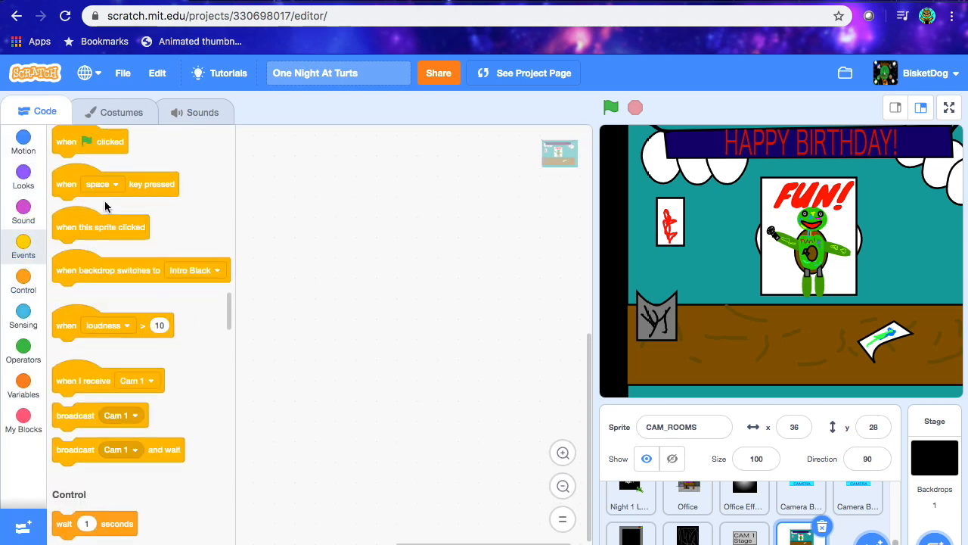
{"action": "left_click_drag", "start_coordinate": [117, 179], "coordinate": [317, 169]}
{"action": "left_click", "coordinate": [23, 182]}
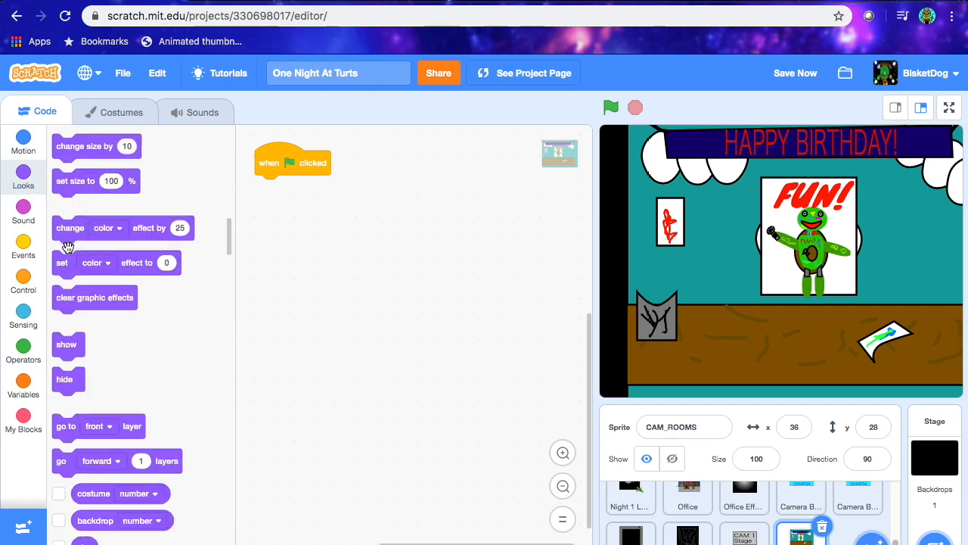
{"action": "left_click_drag", "start_coordinate": [55, 387], "coordinate": [261, 198]}
{"action": "left_click", "coordinate": [787, 75]}
Add a script that goes to the front layer and shows the sprite when it receives Cam 1.
{"action": "left_click", "coordinate": [22, 247]}
{"action": "left_click_drag", "start_coordinate": [90, 396], "coordinate": [309, 269]}
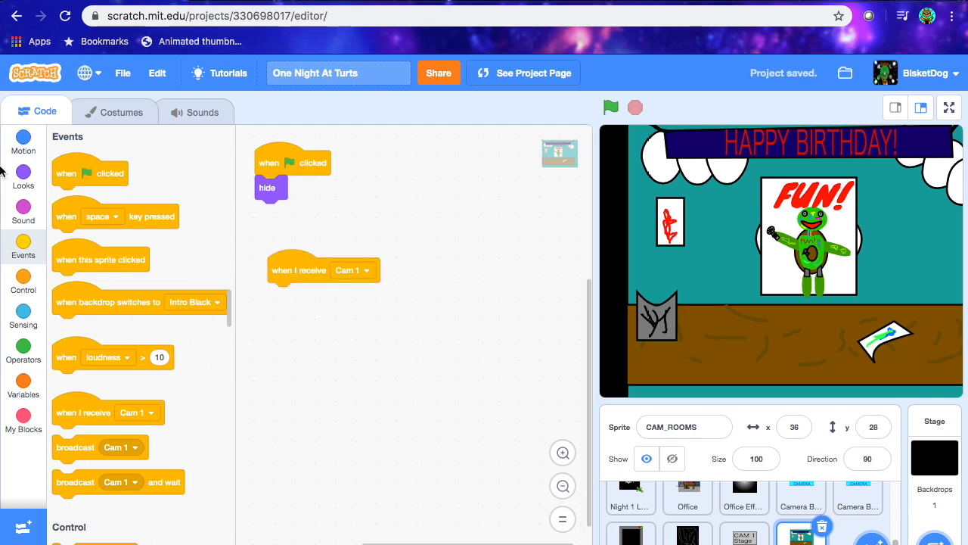
{"action": "left_click", "coordinate": [22, 175]}
{"action": "scroll", "coordinate": [173, 310], "scroll_direction": "down", "scroll_amount": 5}
{"action": "left_click_drag", "start_coordinate": [64, 323], "coordinate": [296, 307]}
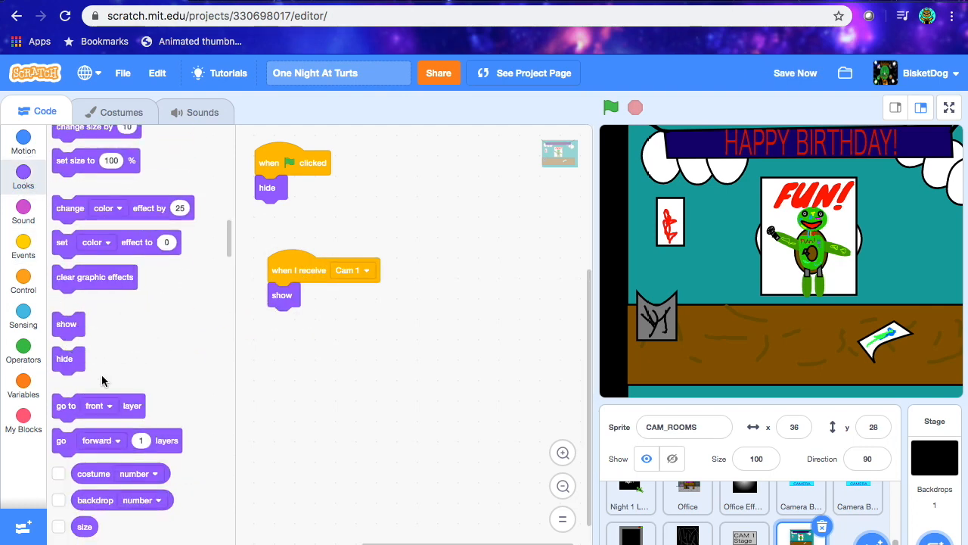
{"action": "left_click_drag", "start_coordinate": [76, 407], "coordinate": [179, 318]}
{"action": "left_click_drag", "start_coordinate": [60, 409], "coordinate": [307, 287]}
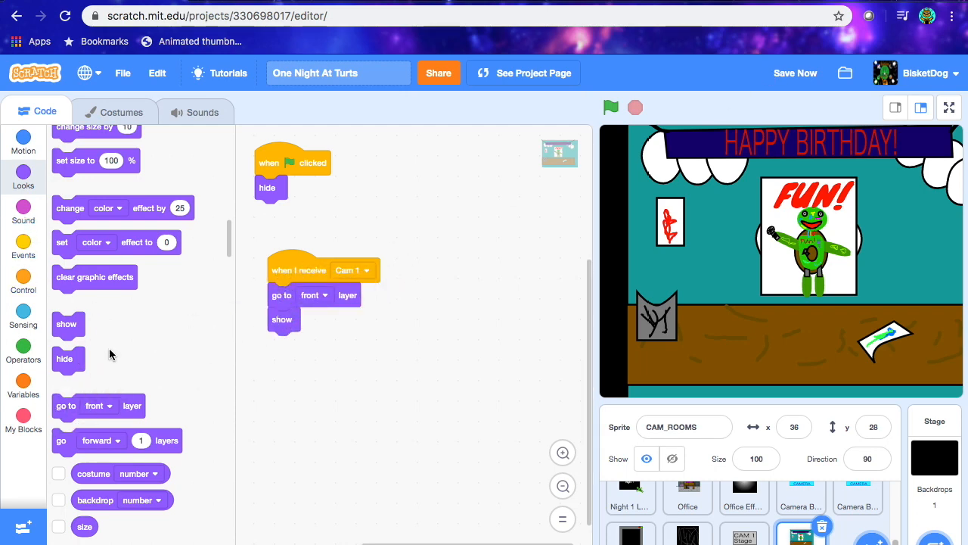
Insert a switch costume to costume1 block before hide in the green flag script, and save the project.
{"action": "scroll", "coordinate": [108, 347], "scroll_direction": "up", "scroll_amount": 1}
{"action": "scroll", "coordinate": [72, 234], "scroll_direction": "up", "scroll_amount": 10}
{"action": "left_click_drag", "start_coordinate": [155, 321], "coordinate": [305, 190]}
{"action": "left_click", "coordinate": [799, 81]}
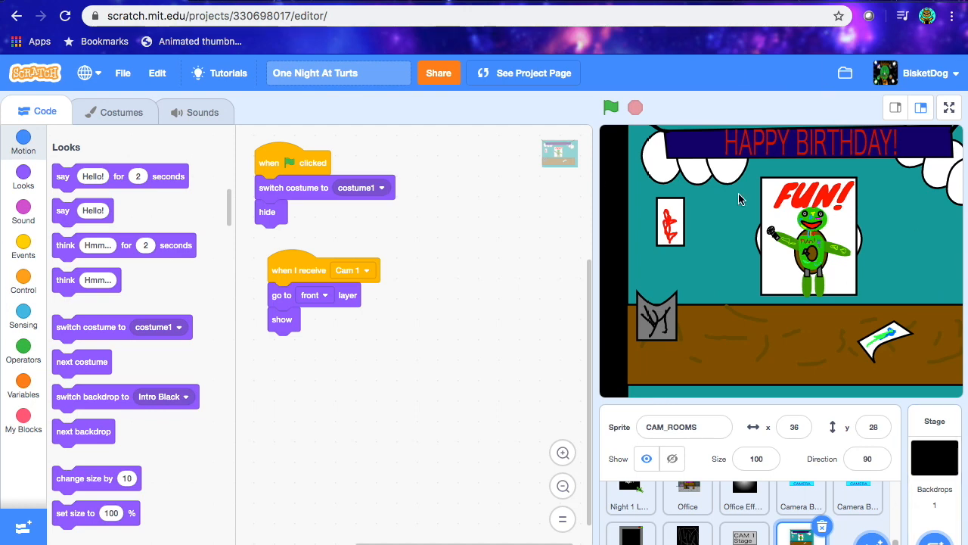
Add a Camera Up receiver script that waits 0.2 seconds, goes to the front layer and shows the sprite.
{"action": "left_click", "coordinate": [40, 239]}
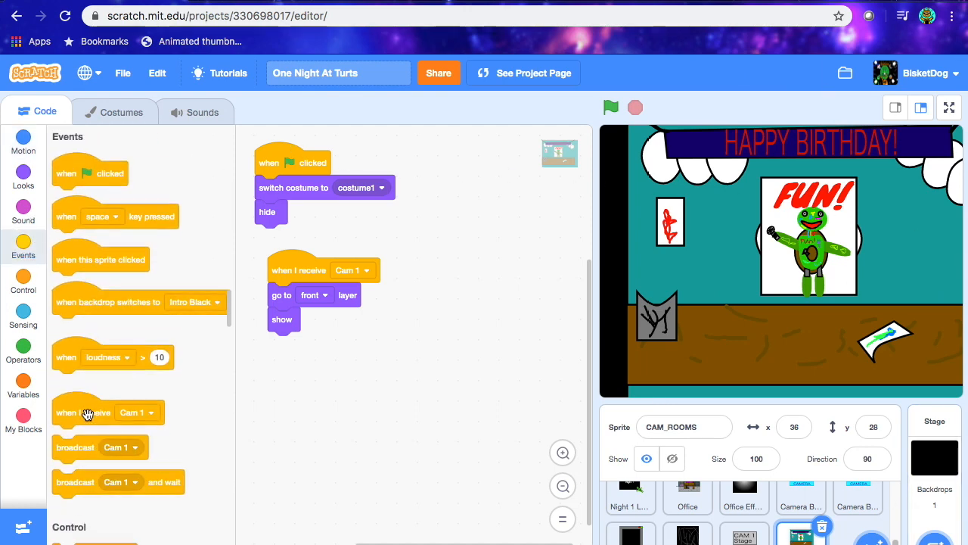
{"action": "left_click_drag", "start_coordinate": [86, 412], "coordinate": [372, 426]}
{"action": "left_click", "coordinate": [405, 428]}
{"action": "left_click", "coordinate": [348, 255]}
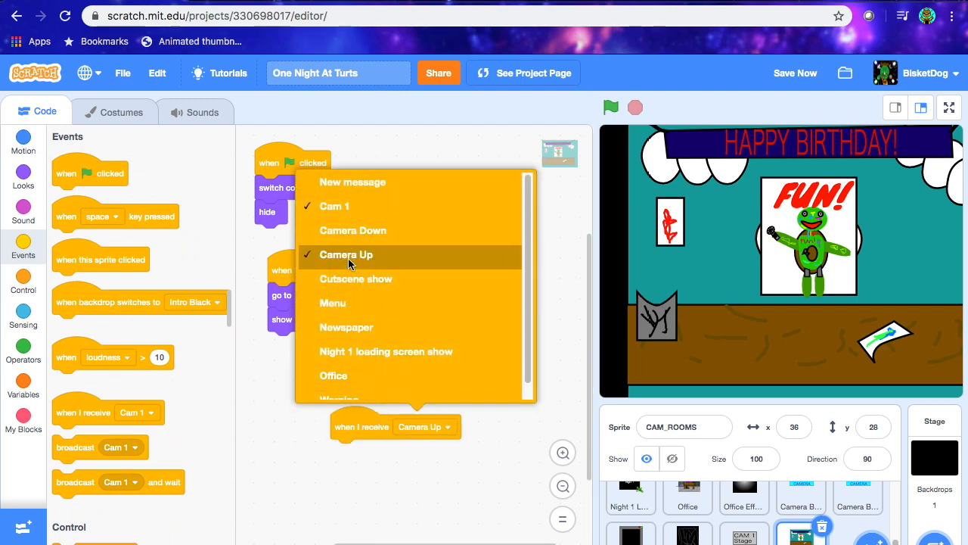
{"action": "left_click", "coordinate": [8, 286]}
{"action": "left_click_drag", "start_coordinate": [71, 171], "coordinate": [368, 452]}
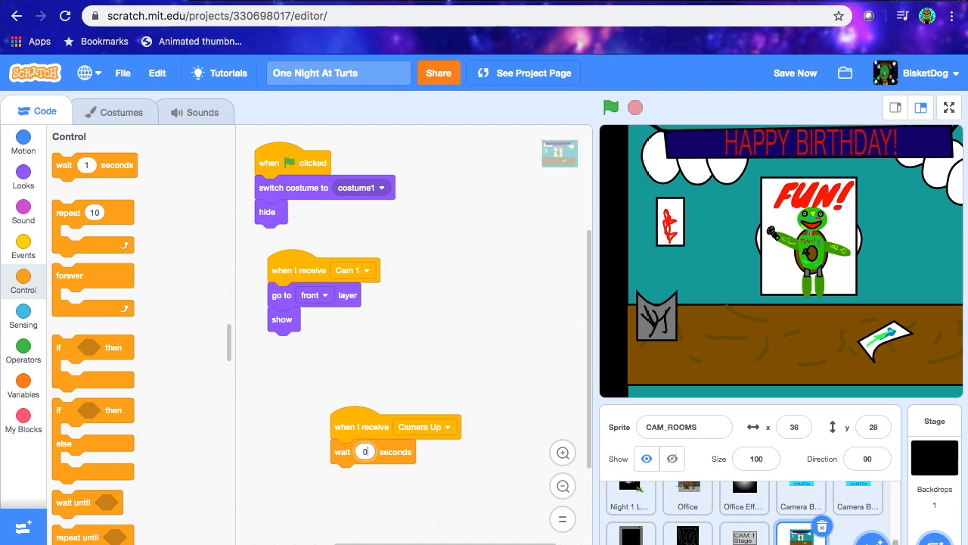
{"action": "left_click", "coordinate": [22, 173]}
{"action": "left_click_drag", "start_coordinate": [75, 323], "coordinate": [371, 439]}
{"action": "left_click", "coordinate": [795, 72]}
{"action": "left_click_drag", "start_coordinate": [63, 396], "coordinate": [394, 393]}
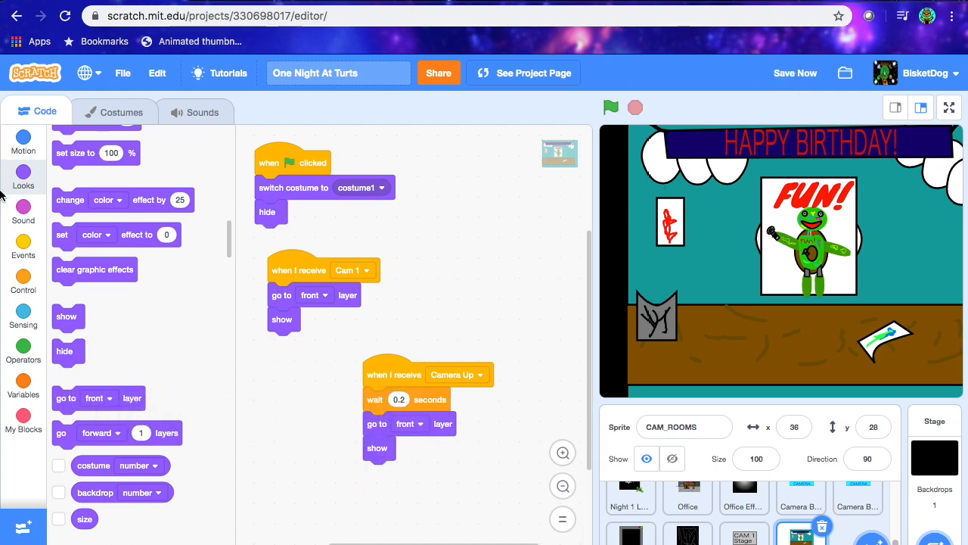
Add a script that hides the sprite when it receives Camera Down, and save the project.
{"action": "left_click", "coordinate": [28, 246]}
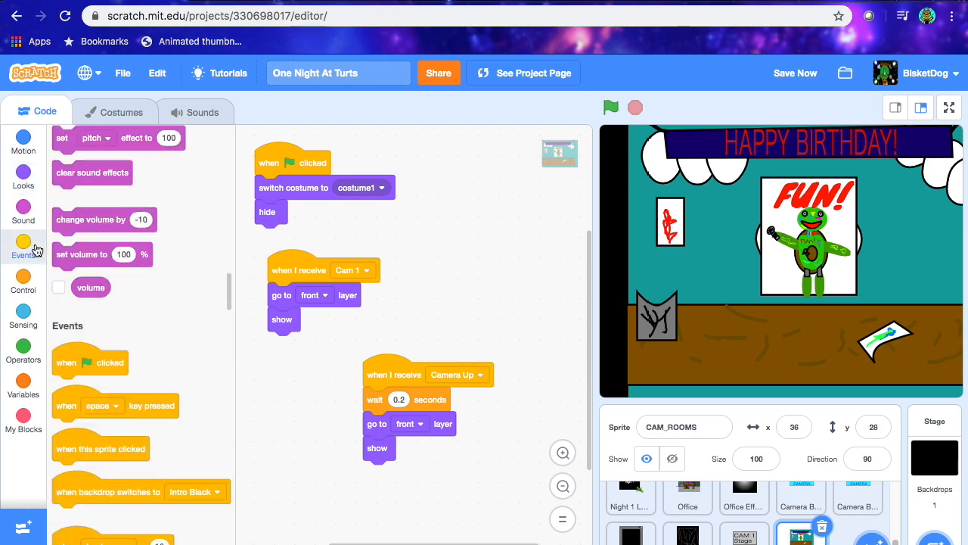
{"action": "left_click_drag", "start_coordinate": [85, 400], "coordinate": [407, 212]}
{"action": "left_click", "coordinate": [466, 225]}
{"action": "left_click", "coordinate": [433, 318]}
{"action": "left_click", "coordinate": [23, 179]}
{"action": "scroll", "coordinate": [72, 344], "scroll_direction": "down", "scroll_amount": 6}
{"action": "left_click_drag", "start_coordinate": [66, 511], "coordinate": [388, 245]}
{"action": "left_click", "coordinate": [792, 69]}
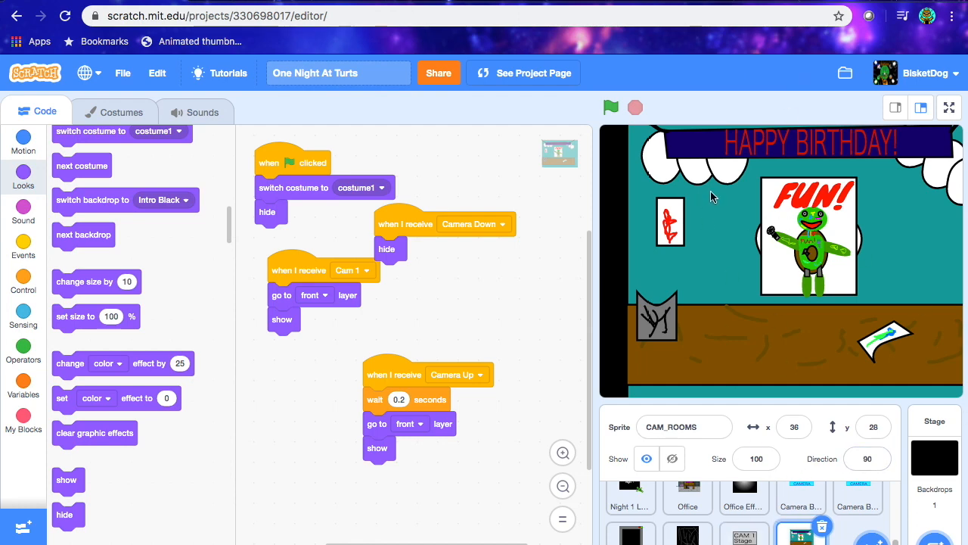
Flatten the party room costume by converting it to bitmap and back to vector.
{"action": "left_click", "coordinate": [97, 115]}
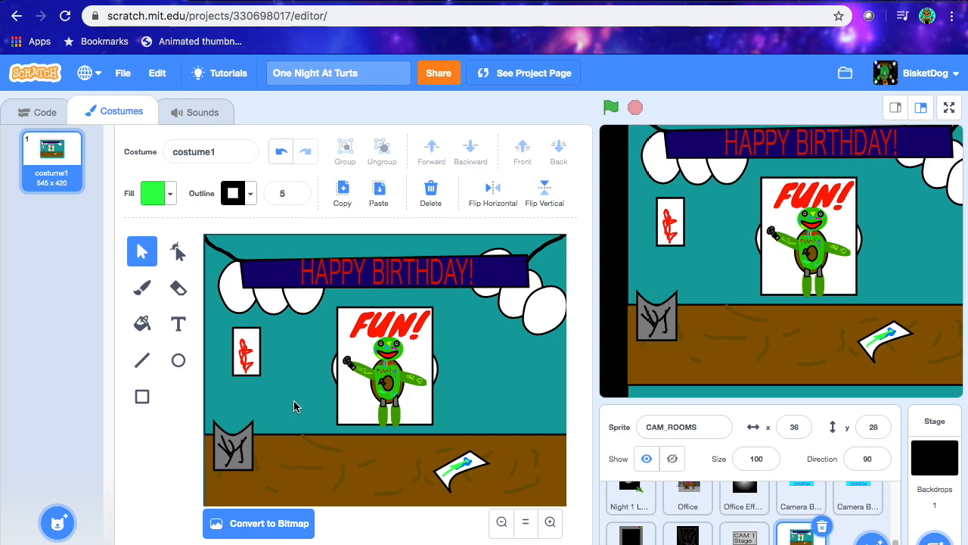
{"action": "left_click", "coordinate": [269, 522]}
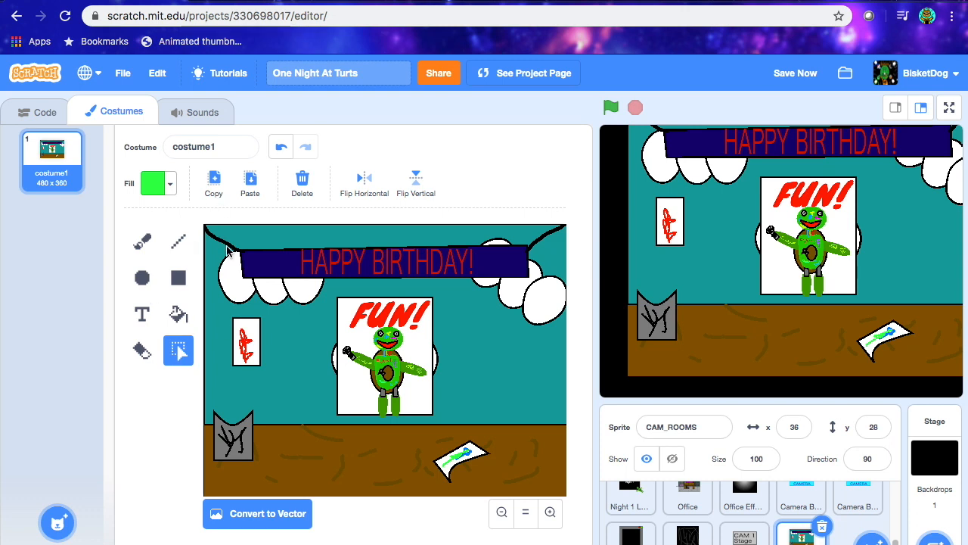
{"action": "left_click", "coordinate": [255, 239]}
{"action": "left_click", "coordinate": [280, 513]}
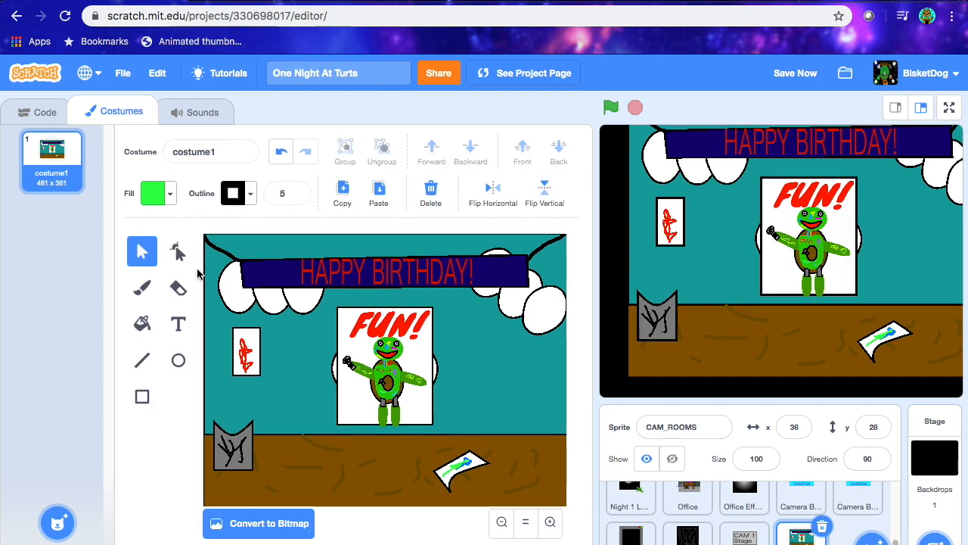
Shrink the flattened room artwork to 260 x 249 and move it toward the stage centre.
{"action": "left_click_drag", "start_coordinate": [381, 242], "coordinate": [383, 317]}
{"action": "left_click_drag", "start_coordinate": [333, 385], "coordinate": [376, 337]}
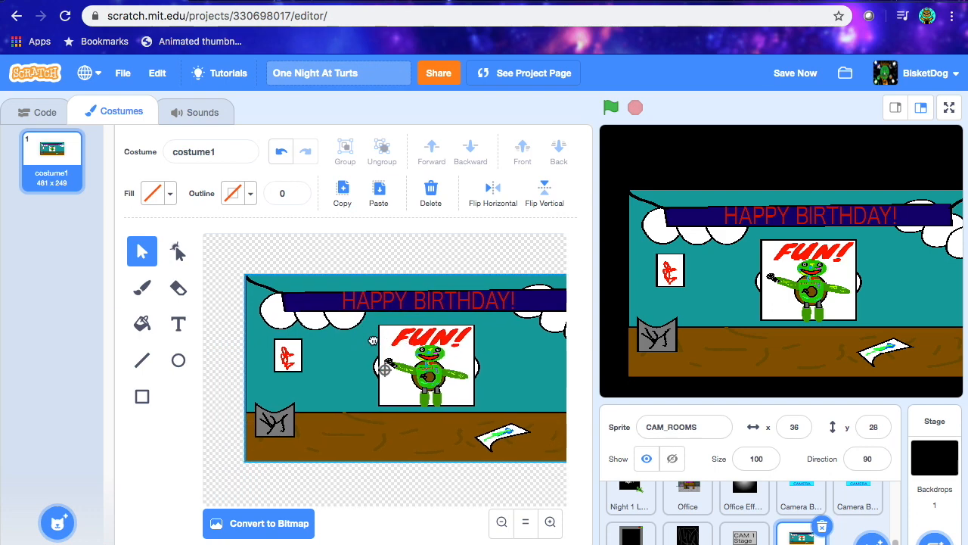
{"action": "left_click_drag", "start_coordinate": [242, 366], "coordinate": [414, 365]}
{"action": "left_click_drag", "start_coordinate": [477, 358], "coordinate": [370, 405]}
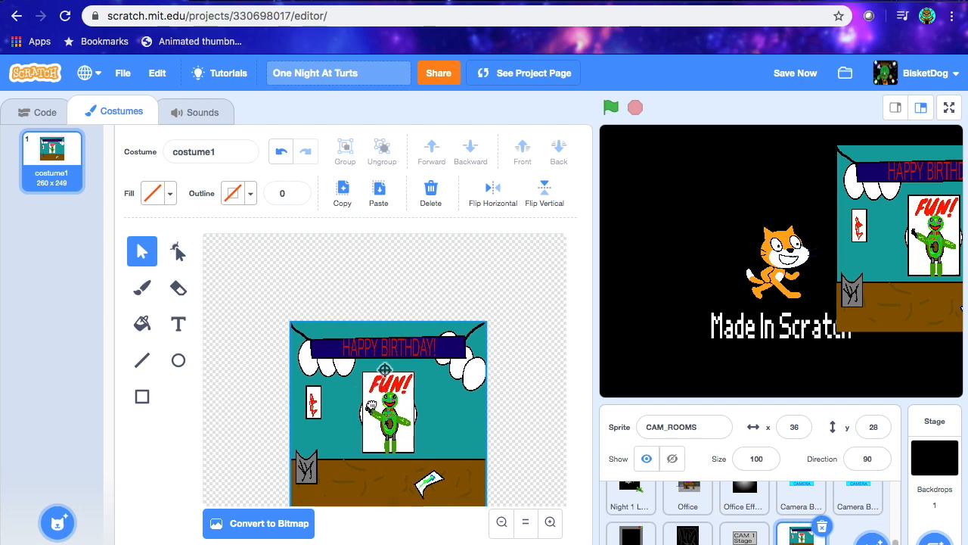
{"action": "left_click", "coordinate": [142, 287]}
Show the Camera Animation sprite on the stage and bring it to the front layer.
{"action": "left_click", "coordinate": [628, 534]}
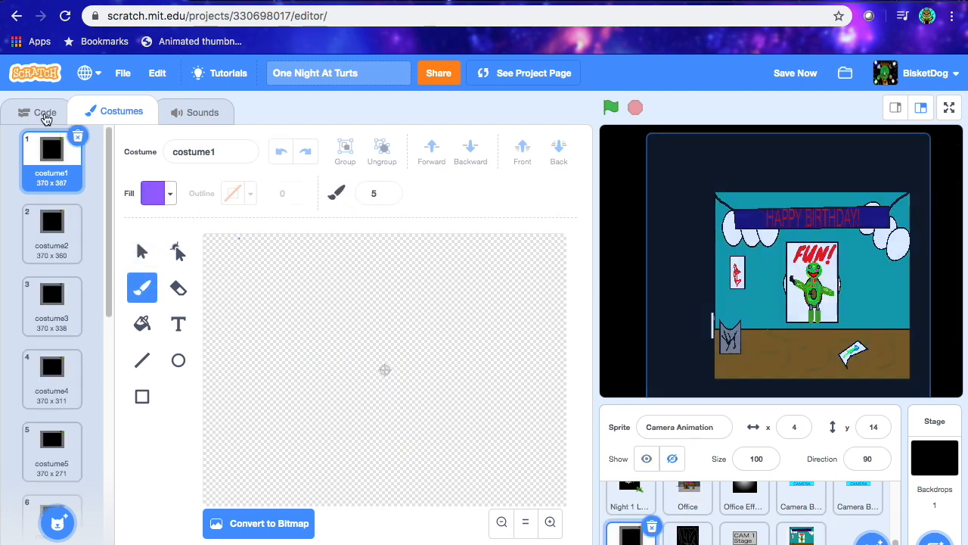
{"action": "left_click", "coordinate": [39, 112]}
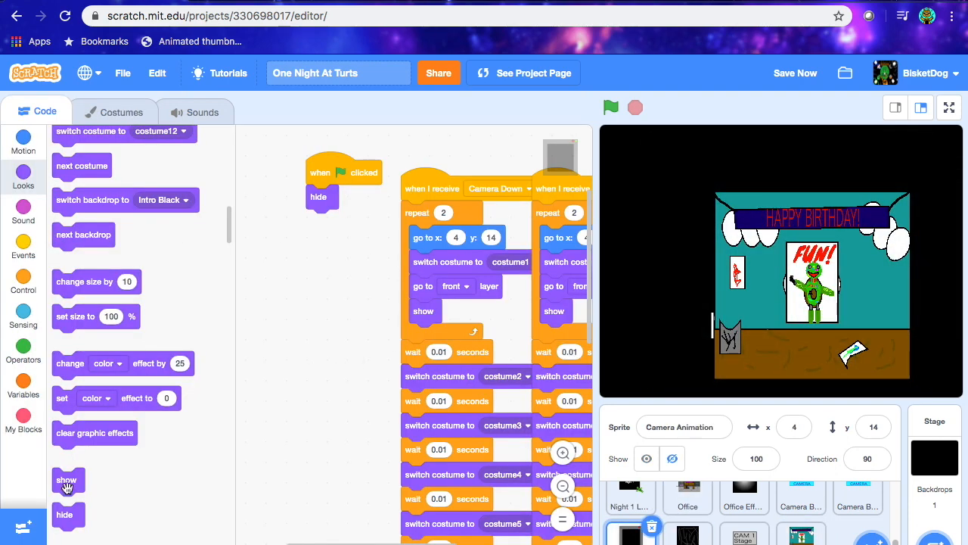
{"action": "scroll", "coordinate": [104, 371], "scroll_direction": "down", "scroll_amount": 4}
{"action": "left_click", "coordinate": [62, 409]}
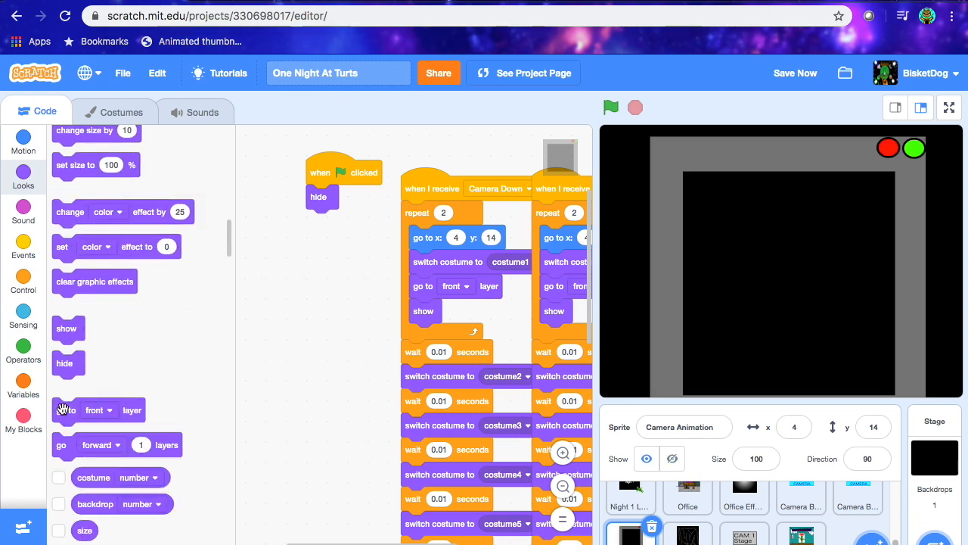
Bring the CAM_ROOMS sprite to the front layer, above the camera monitor.
{"action": "left_click", "coordinate": [802, 534]}
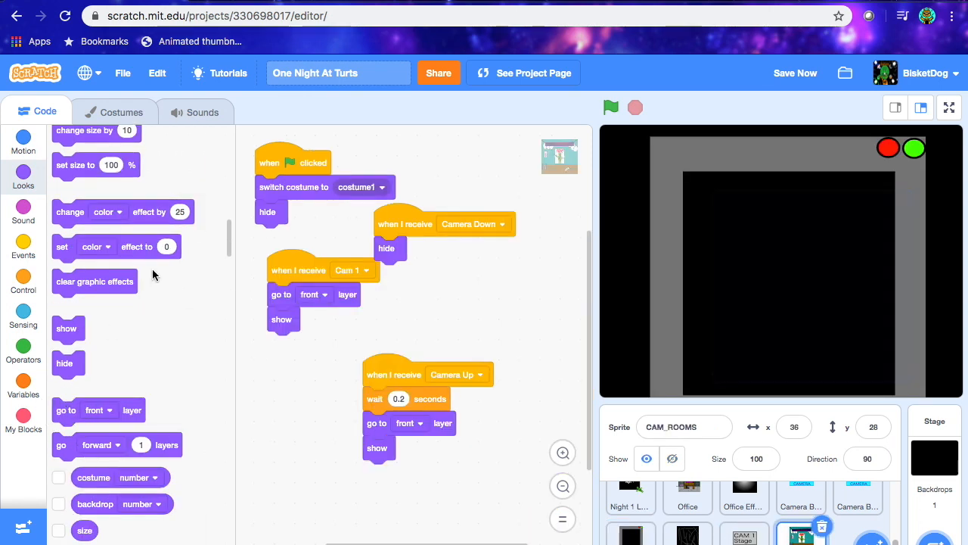
{"action": "left_click", "coordinate": [110, 112]}
{"action": "left_click", "coordinate": [39, 112]}
{"action": "scroll", "coordinate": [87, 325], "scroll_direction": "down", "scroll_amount": 3}
{"action": "left_click", "coordinate": [69, 259]}
Stretch the room artwork to 293 x 278 and shift it over the camera monitor's black screen.
{"action": "left_click", "coordinate": [121, 112]}
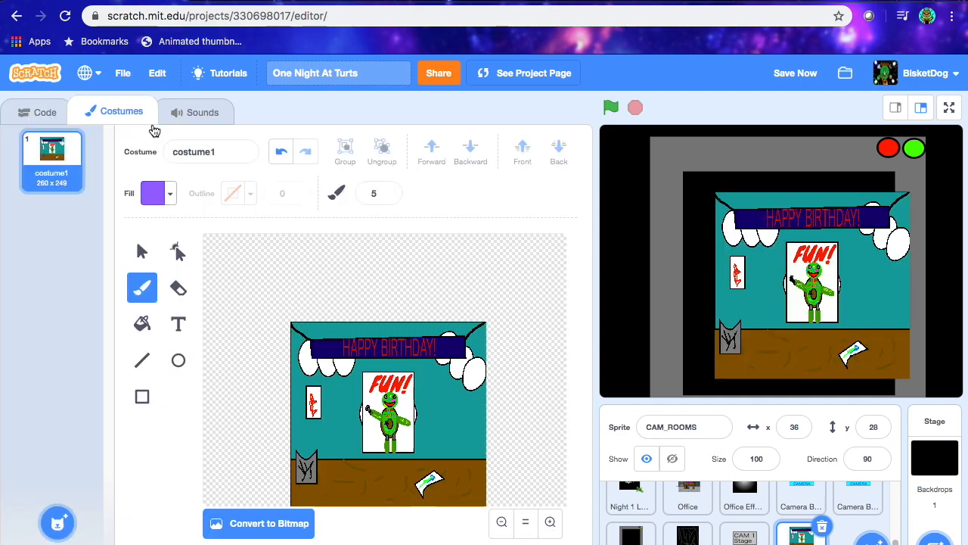
{"action": "left_click", "coordinate": [142, 252]}
{"action": "left_click", "coordinate": [374, 346]}
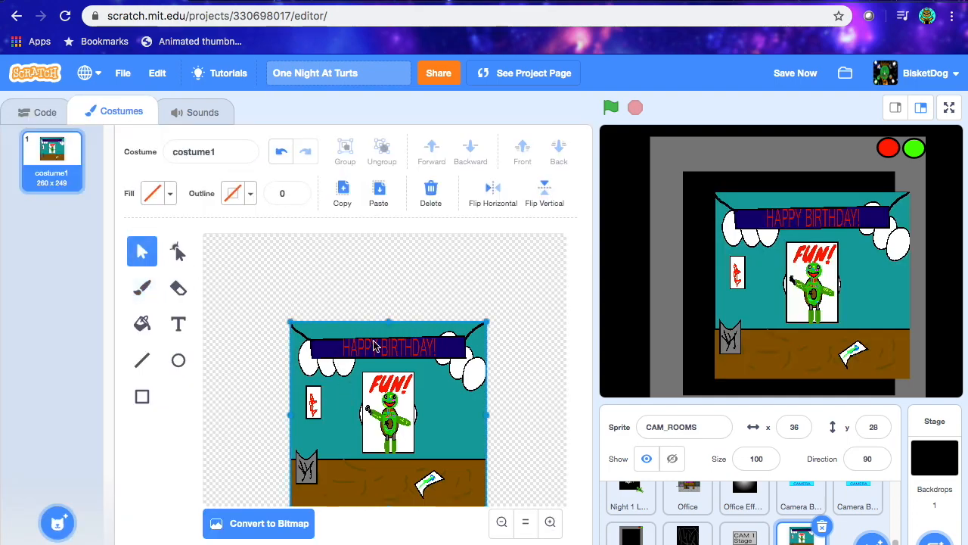
{"action": "left_click_drag", "start_coordinate": [387, 320], "coordinate": [386, 301]}
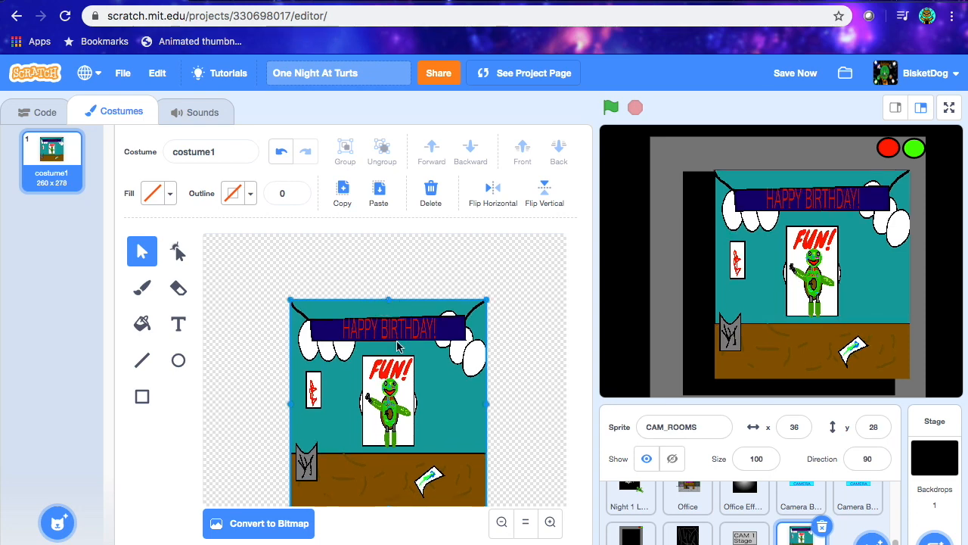
{"action": "left_click_drag", "start_coordinate": [404, 389], "coordinate": [396, 392]}
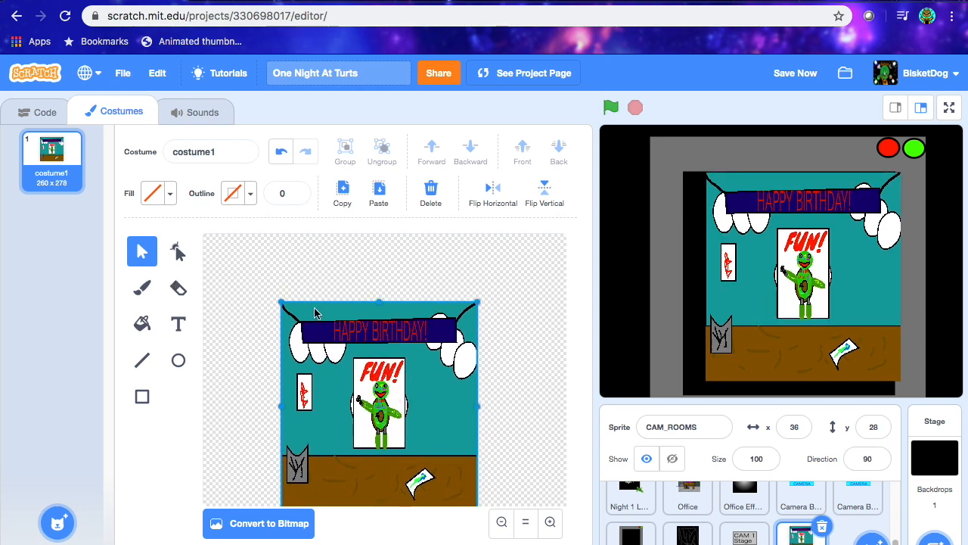
{"action": "left_click_drag", "start_coordinate": [285, 409], "coordinate": [254, 404]}
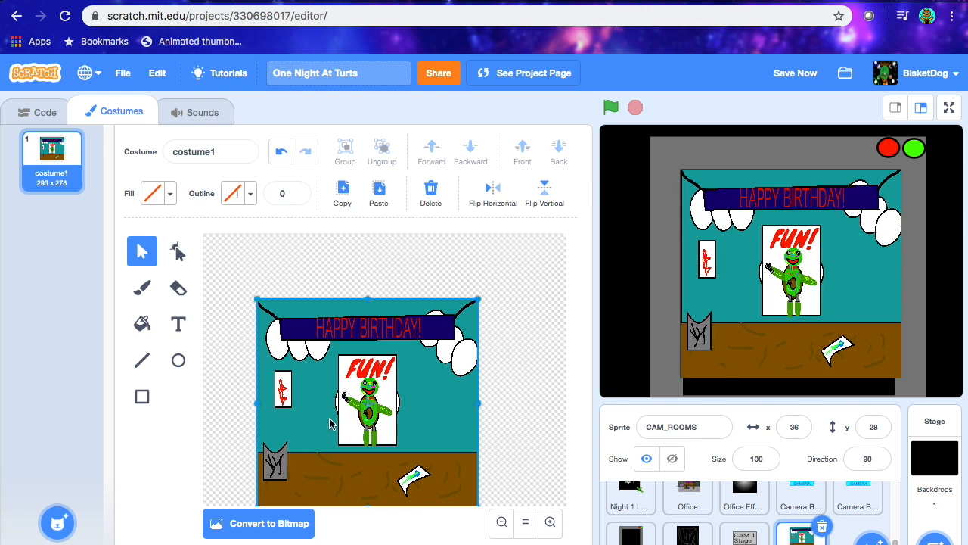
Stretch the room artwork's height to 326 and position it to cover the camera monitor's screen below the red and green lights.
{"action": "left_click_drag", "start_coordinate": [330, 423], "coordinate": [331, 364]}
{"action": "left_click_drag", "start_coordinate": [364, 448], "coordinate": [363, 493]}
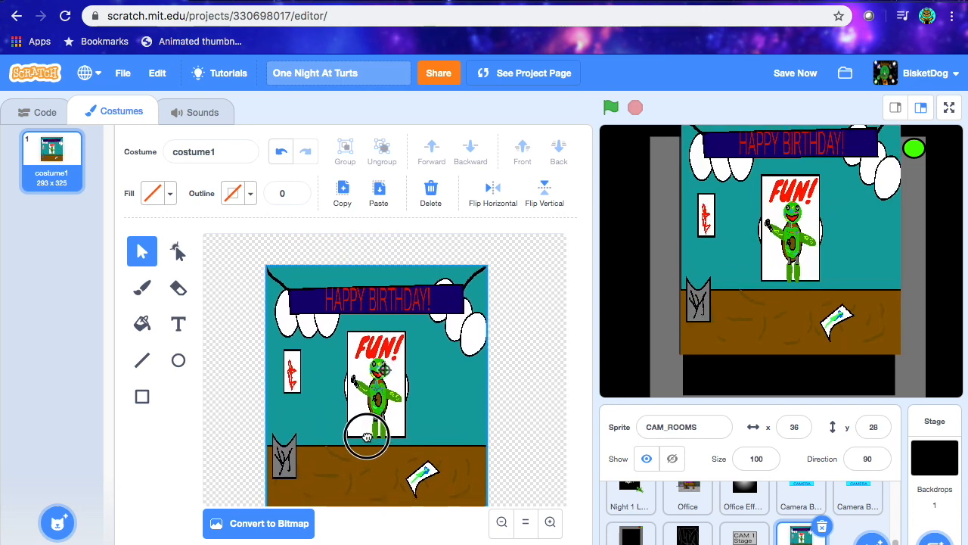
{"action": "mouse_move", "coordinate": [367, 436]}
{"action": "left_mouse_down"}
{"action": "mouse_move", "coordinate": [359, 445]}
{"action": "mouse_move", "coordinate": [354, 435]}
{"action": "left_mouse_up"}
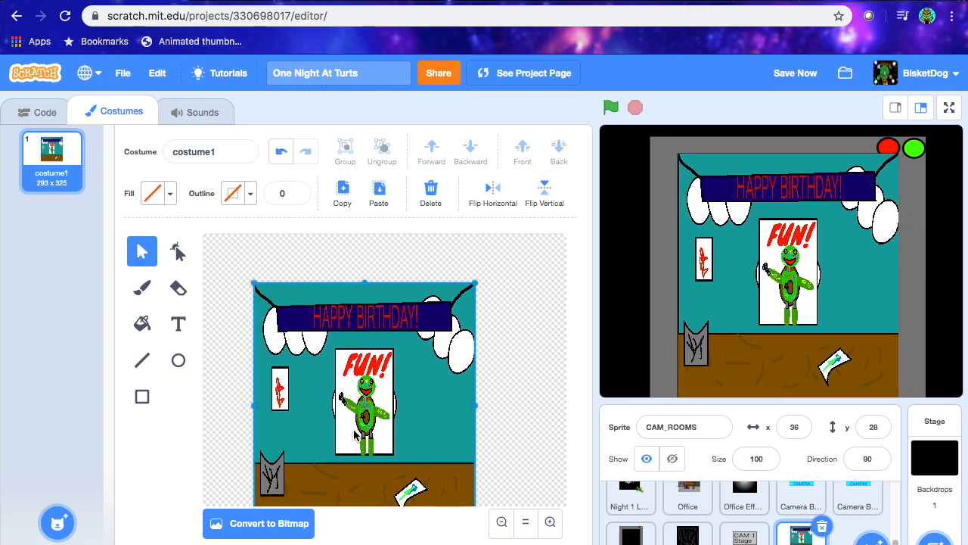
{"action": "left_click_drag", "start_coordinate": [354, 433], "coordinate": [353, 440]}
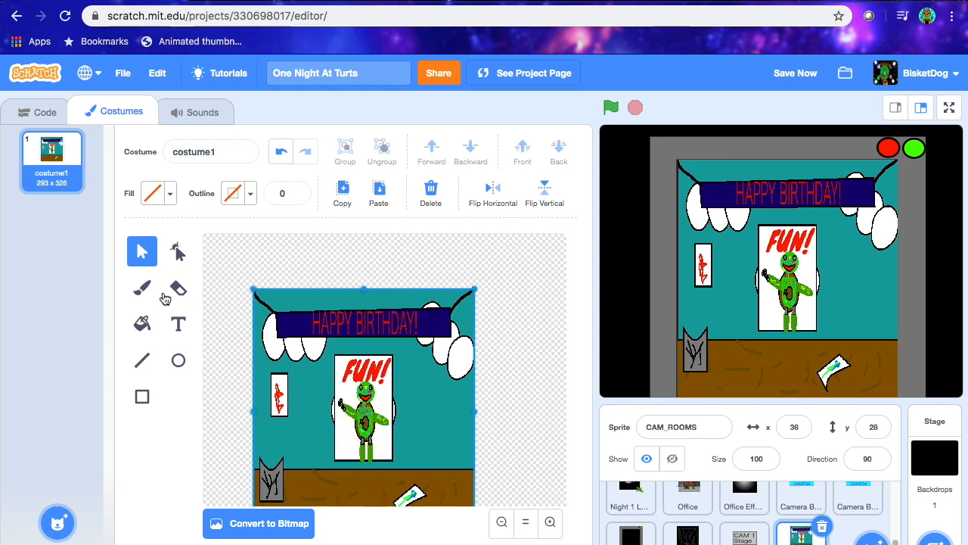
Insert go to x: 36 y: 28 blocks at the start of the Cam 1, Camera Up and green flag scripts, saving the project.
{"action": "left_click", "coordinate": [26, 112]}
{"action": "left_click", "coordinate": [795, 74]}
{"action": "left_click", "coordinate": [38, 146]}
{"action": "left_click_drag", "start_coordinate": [71, 316], "coordinate": [293, 301]}
{"action": "left_click_drag", "start_coordinate": [75, 316], "coordinate": [416, 366]}
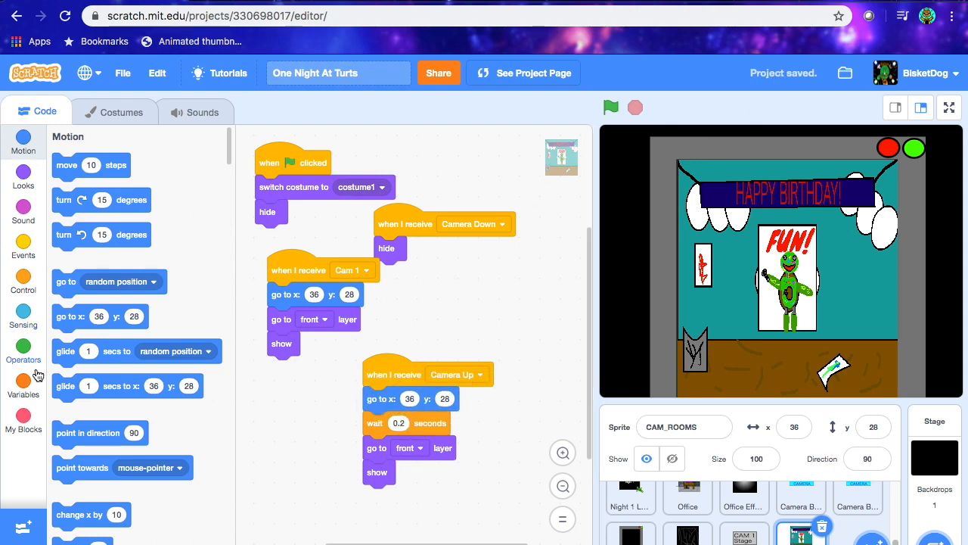
{"action": "left_click_drag", "start_coordinate": [75, 316], "coordinate": [299, 186]}
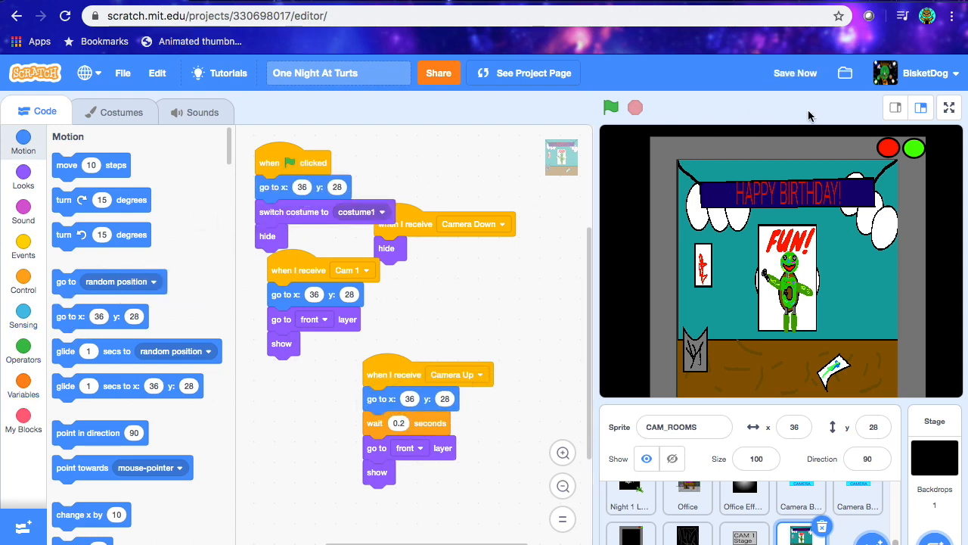
{"action": "left_click", "coordinate": [791, 74]}
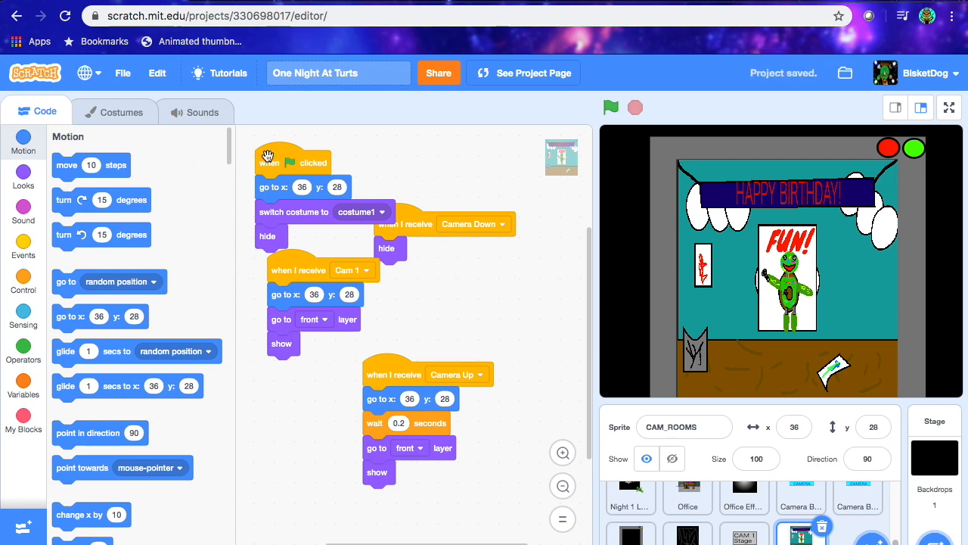
Run the game in full screen, skip to the office and raise the camera to check the stage room display.
{"action": "left_click", "coordinate": [612, 108]}
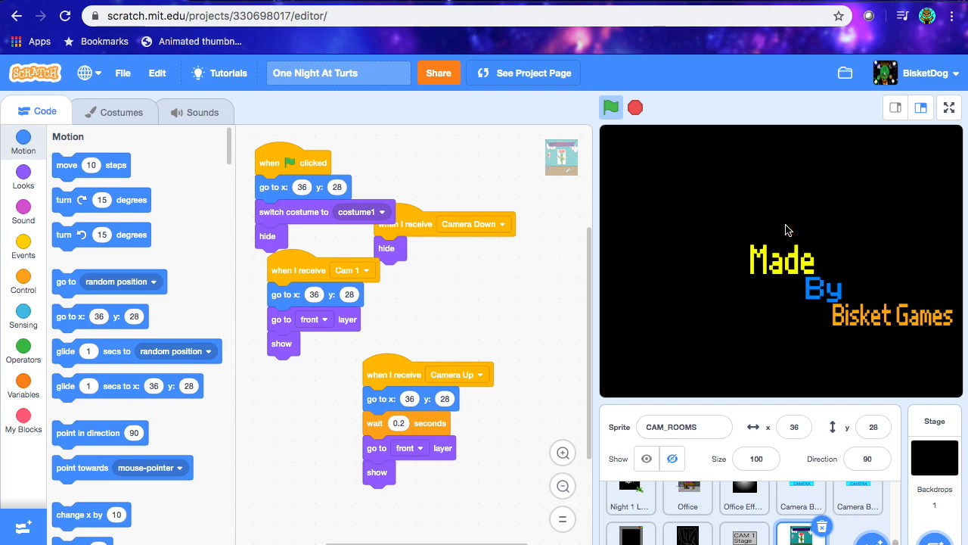
{"action": "left_click", "coordinate": [950, 112]}
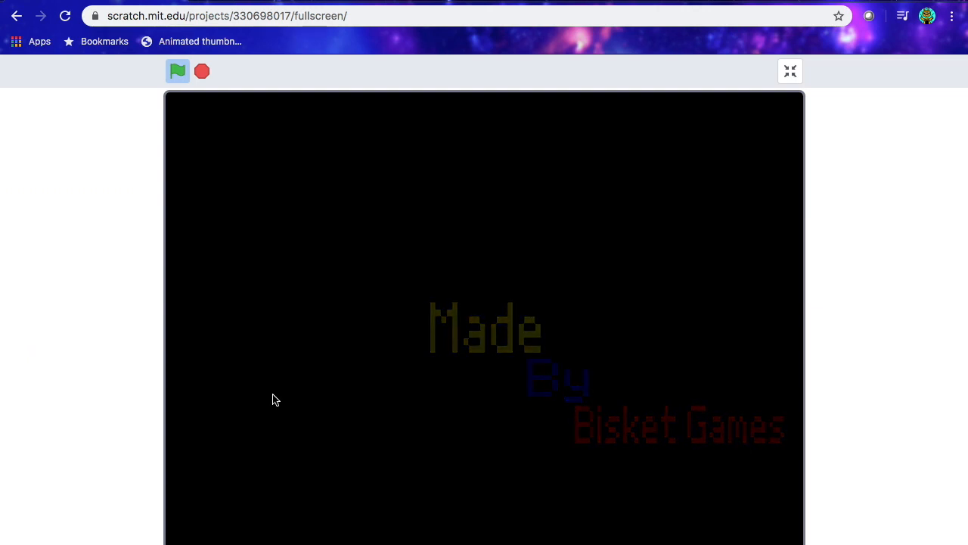
{"action": "key", "text": "XF86AudioRaiseVolume"}
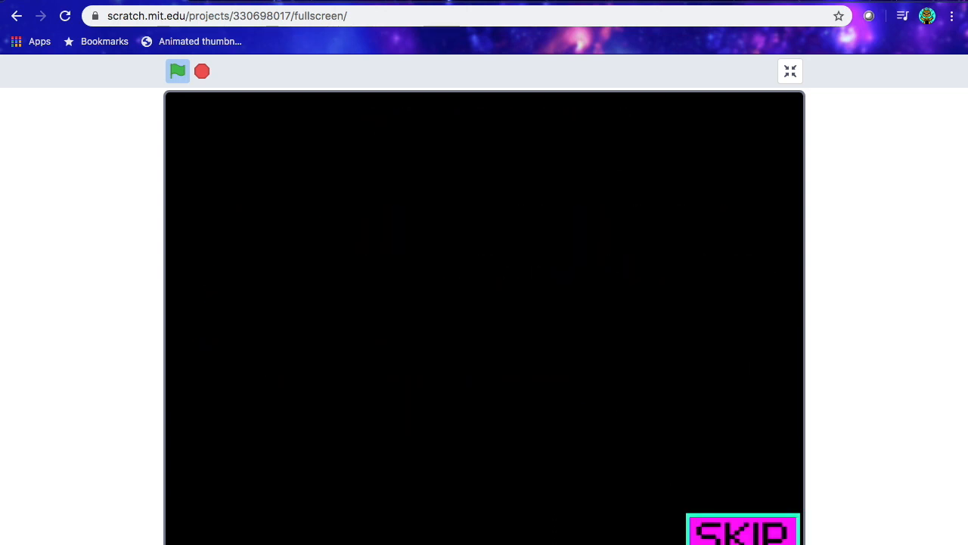
{"action": "left_click", "coordinate": [314, 443]}
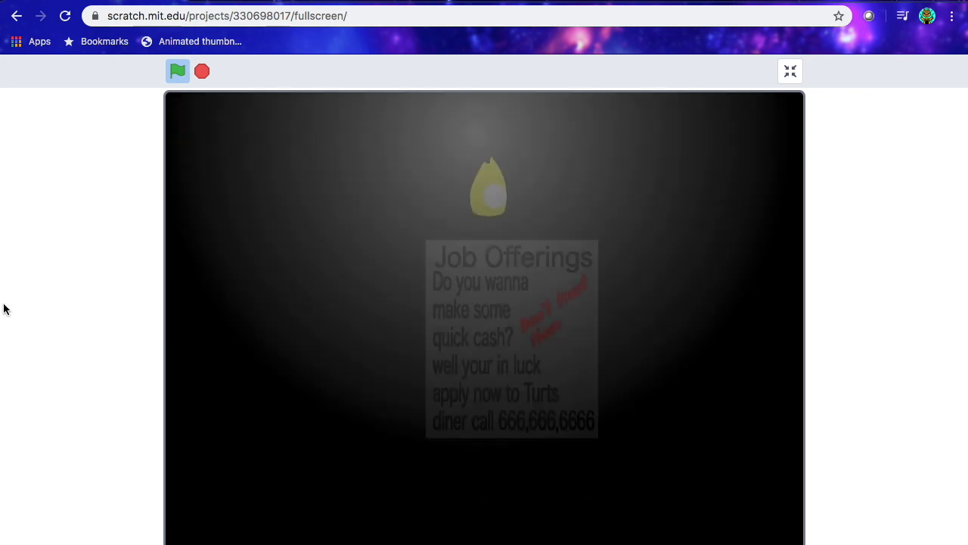
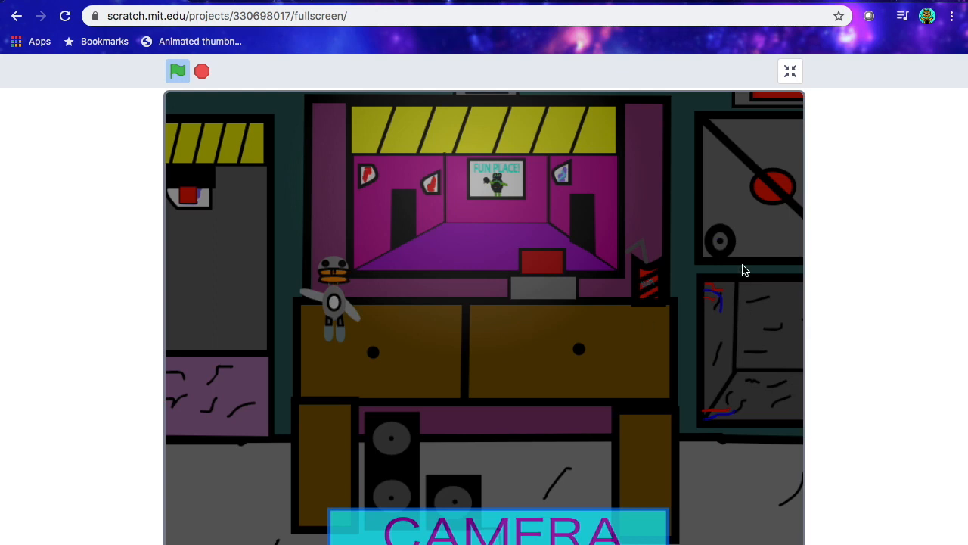
{"action": "left_click", "coordinate": [501, 529]}
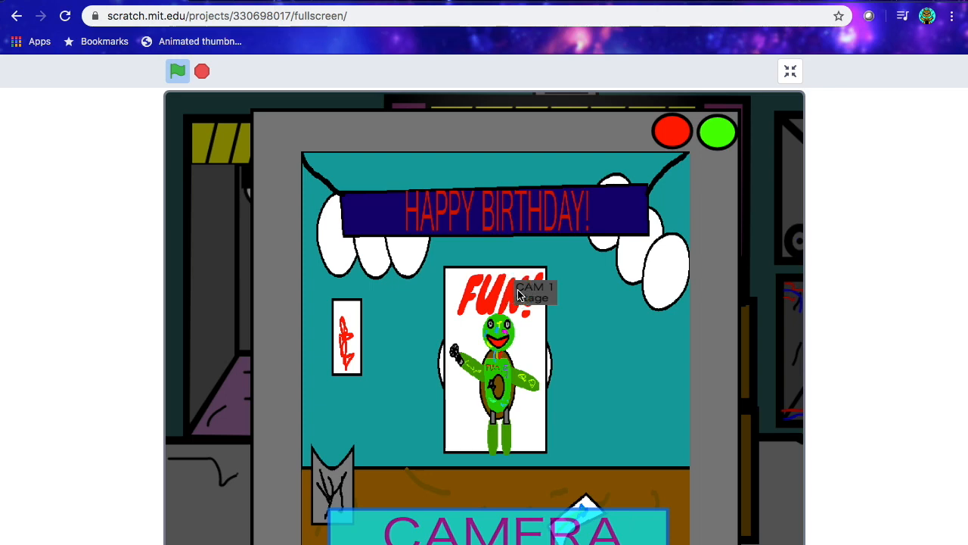
{"action": "left_click", "coordinate": [798, 70]}
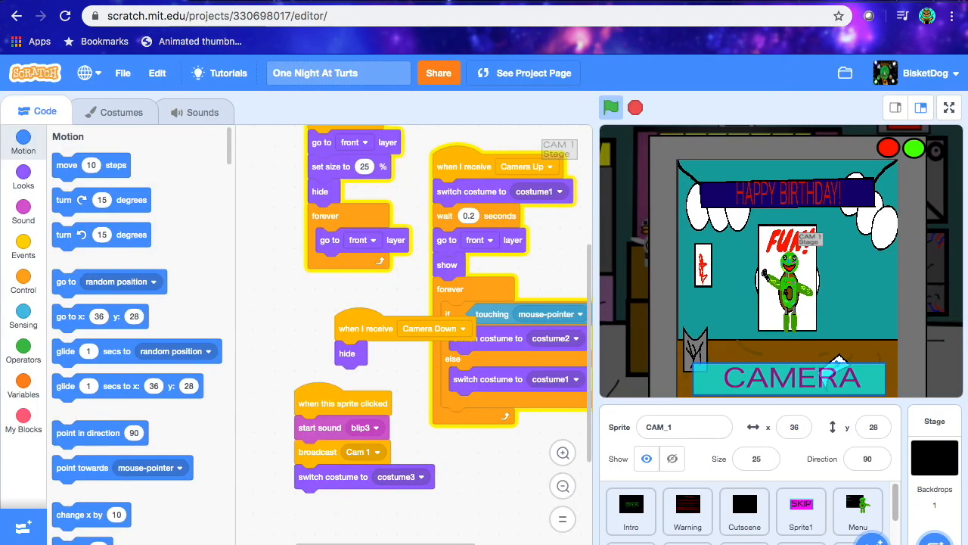
In CAM_ROOMS, put a go to front layer block first in the Camera Up script and remove the one in the Cam 1 script.
{"action": "scroll", "coordinate": [802, 522], "scroll_direction": "down", "scroll_amount": 3}
{"action": "left_click", "coordinate": [802, 535]}
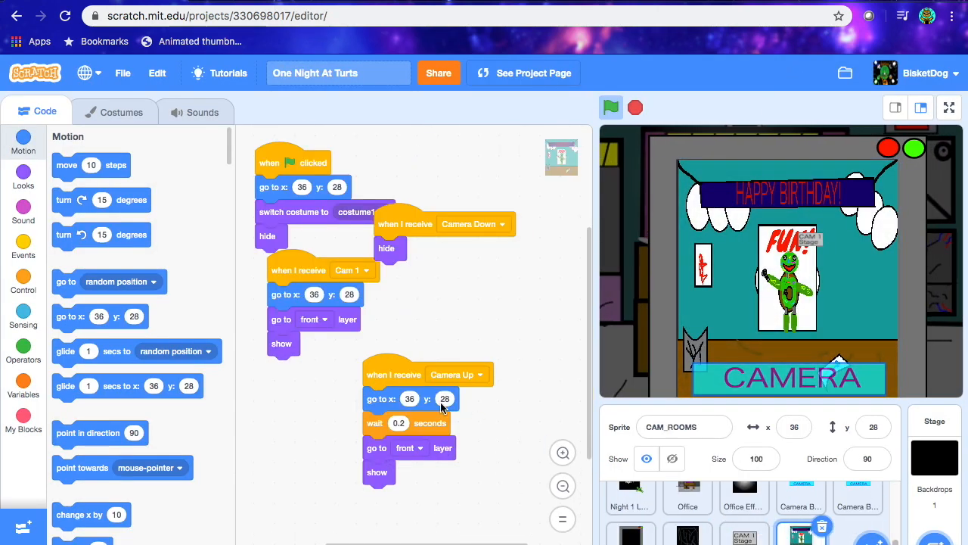
{"action": "left_click", "coordinate": [382, 446]}
{"action": "left_click_drag", "start_coordinate": [380, 474], "coordinate": [193, 388]}
{"action": "left_click", "coordinate": [23, 174]}
{"action": "scroll", "coordinate": [106, 388], "scroll_direction": "down", "scroll_amount": 3}
{"action": "left_click_drag", "start_coordinate": [75, 425], "coordinate": [386, 398]}
{"action": "left_click_drag", "start_coordinate": [286, 338], "coordinate": [117, 378]}
Restart the Static_CAM sprite's Camera Up script to overlay the static on the room, and save the project.
{"action": "left_click", "coordinate": [687, 534]}
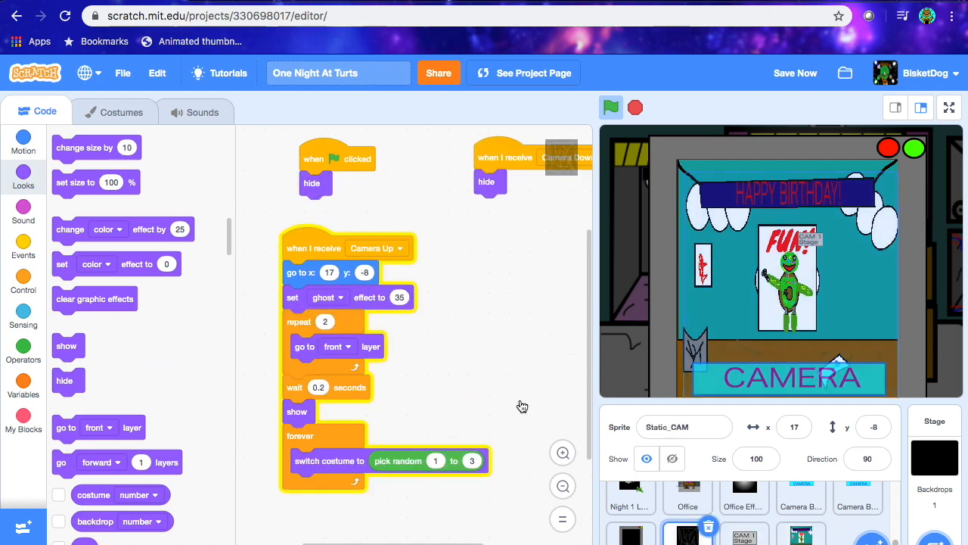
{"action": "left_click_drag", "start_coordinate": [487, 302], "coordinate": [484, 353]}
{"action": "left_click", "coordinate": [13, 279]}
{"action": "left_click_drag", "start_coordinate": [68, 290], "coordinate": [111, 271]}
{"action": "left_click", "coordinate": [309, 299]}
{"action": "left_click", "coordinate": [309, 298]}
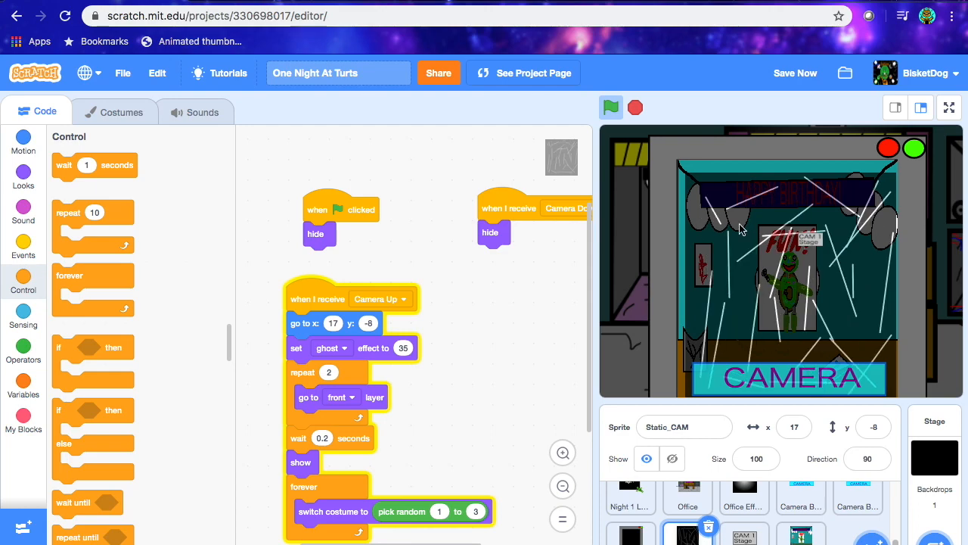
{"action": "left_click", "coordinate": [792, 81]}
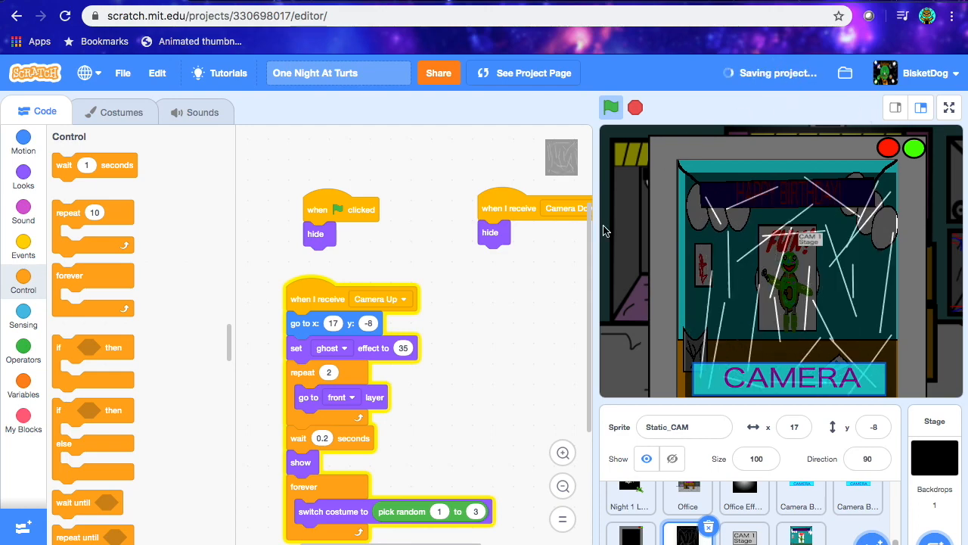
Shrink the CAM_ROOMS artwork to 275 x 306 to fit inside the monitor's black screen, and save the project.
{"action": "left_click", "coordinate": [798, 534]}
{"action": "left_click", "coordinate": [115, 113]}
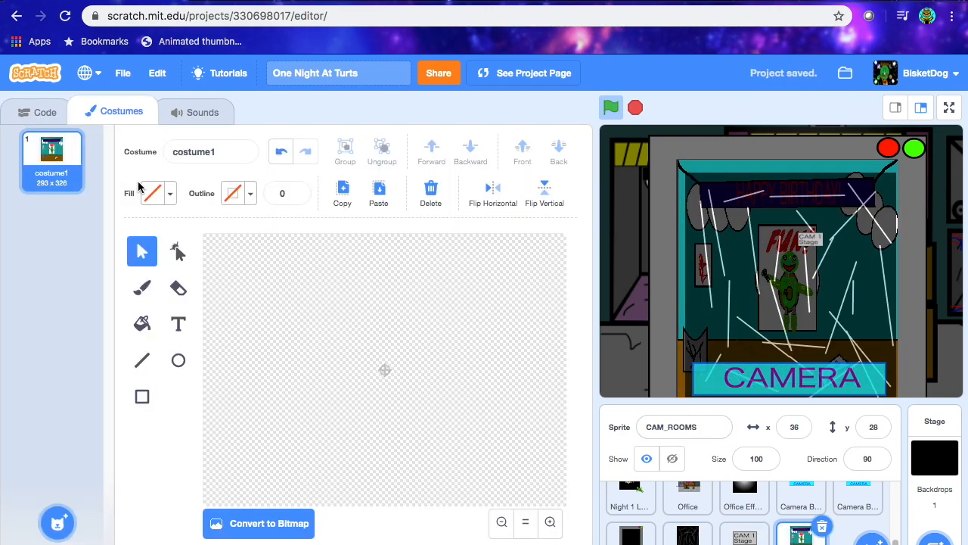
{"action": "mouse_move", "coordinate": [366, 287]}
{"action": "left_mouse_down"}
{"action": "mouse_move", "coordinate": [364, 310]}
{"action": "mouse_move", "coordinate": [363, 302]}
{"action": "left_mouse_up"}
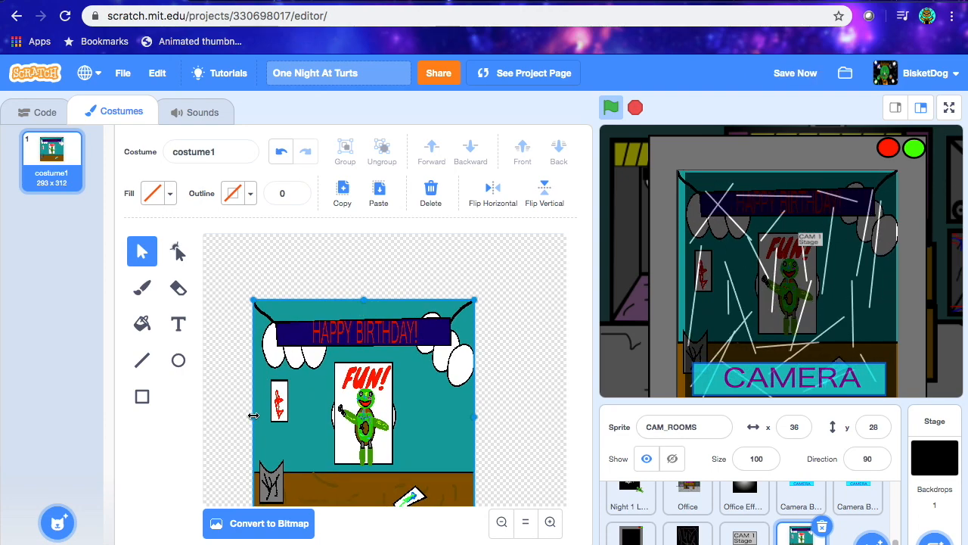
{"action": "left_click_drag", "start_coordinate": [253, 418], "coordinate": [261, 412]}
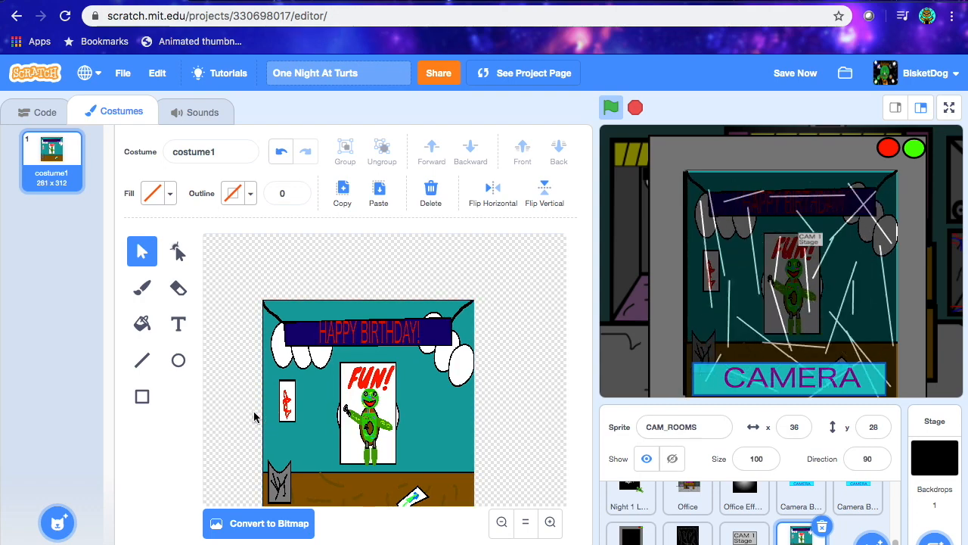
{"action": "left_click_drag", "start_coordinate": [262, 417], "coordinate": [261, 418]}
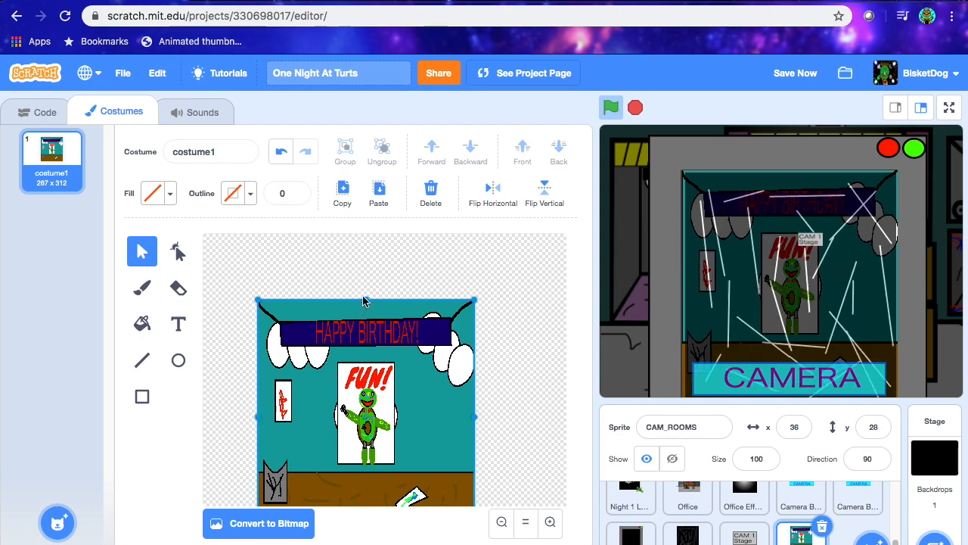
{"action": "left_click_drag", "start_coordinate": [364, 299], "coordinate": [364, 303]}
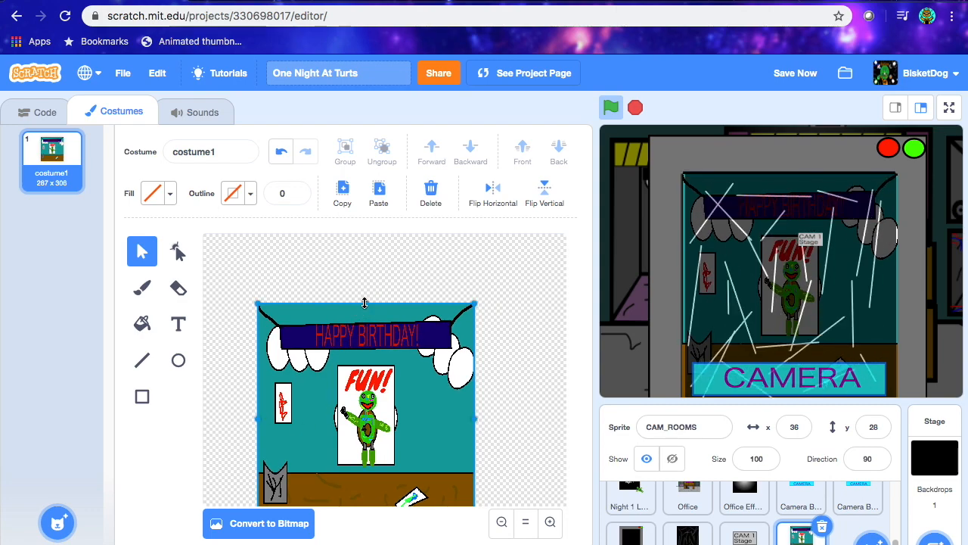
{"action": "left_click_drag", "start_coordinate": [258, 421], "coordinate": [260, 417]}
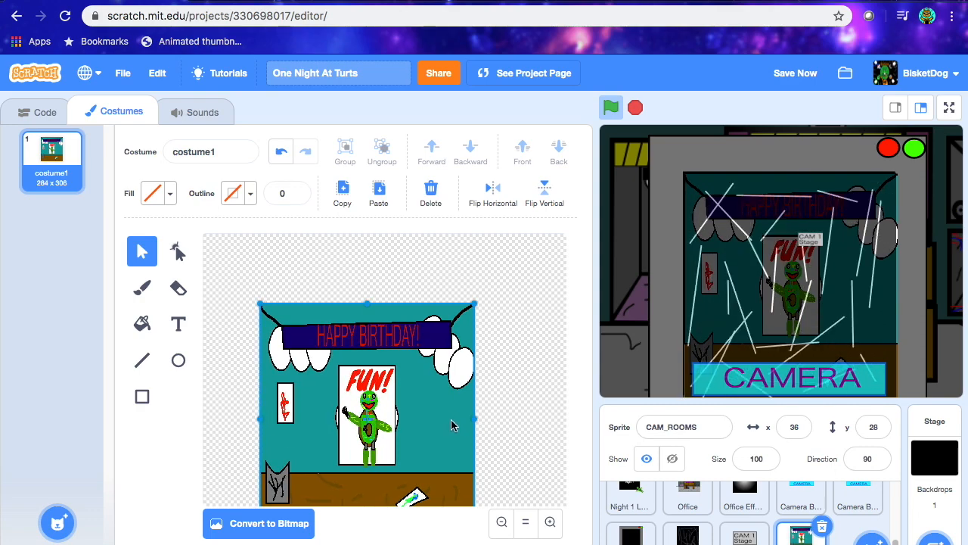
{"action": "left_click_drag", "start_coordinate": [473, 419], "coordinate": [466, 419]}
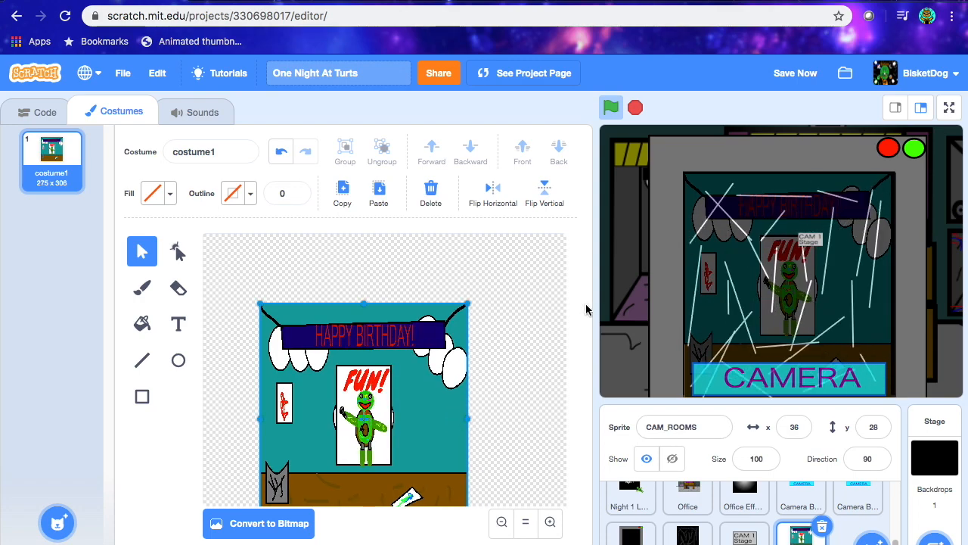
{"action": "left_click", "coordinate": [801, 74]}
Lower and raise the camera in full screen to check whether the resized room shows beneath the static.
{"action": "left_click", "coordinate": [948, 108]}
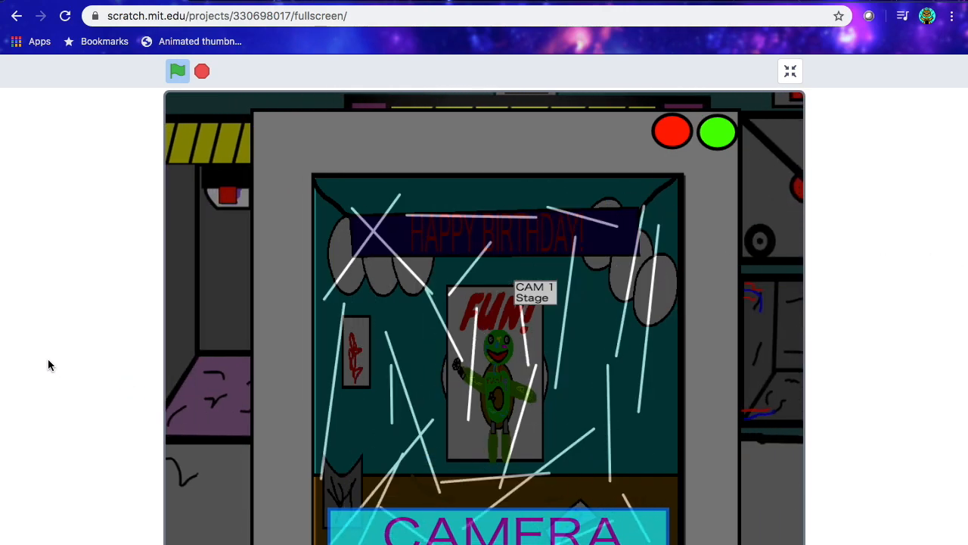
{"action": "left_click", "coordinate": [509, 528]}
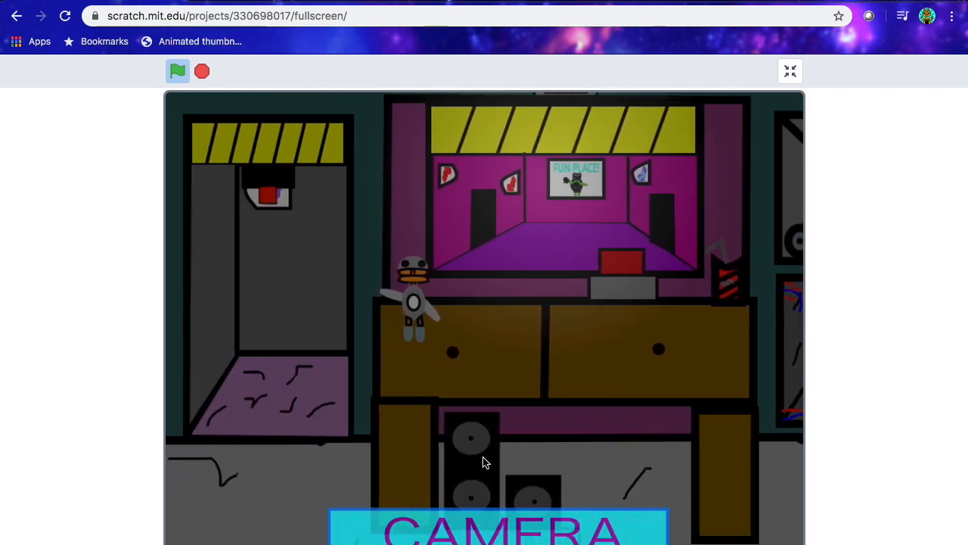
{"action": "left_click", "coordinate": [467, 528]}
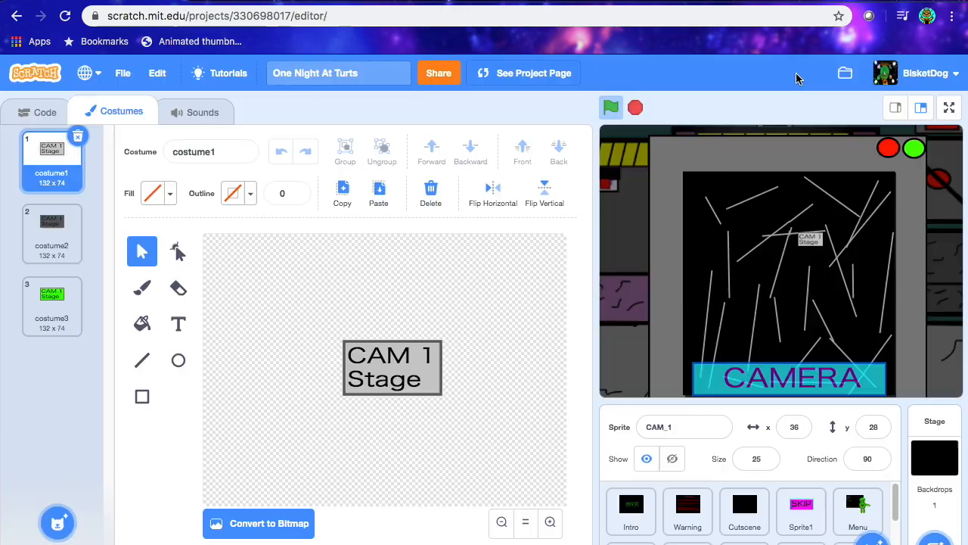
{"action": "left_click", "coordinate": [791, 71]}
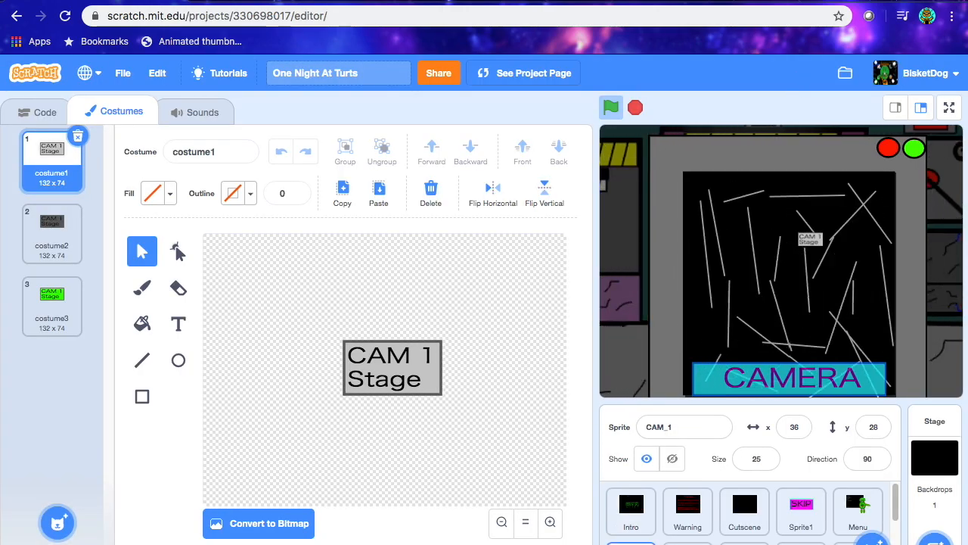
In the CAM_ROOMS Camera Up script, wrap go to front layer in a repeat 2 block above go to x: 36 y: 28, and save.
{"action": "left_click", "coordinate": [688, 533]}
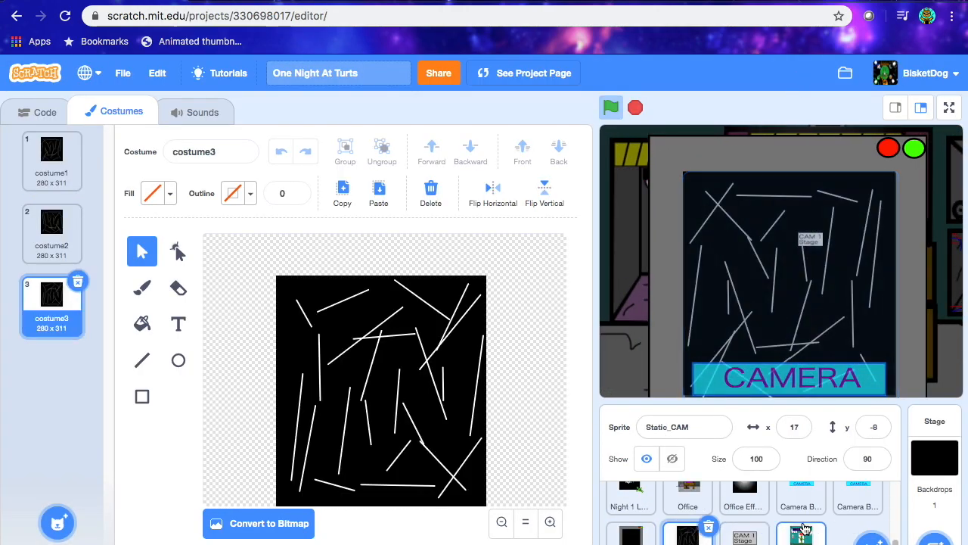
{"action": "left_click", "coordinate": [801, 533]}
{"action": "left_click", "coordinate": [39, 112]}
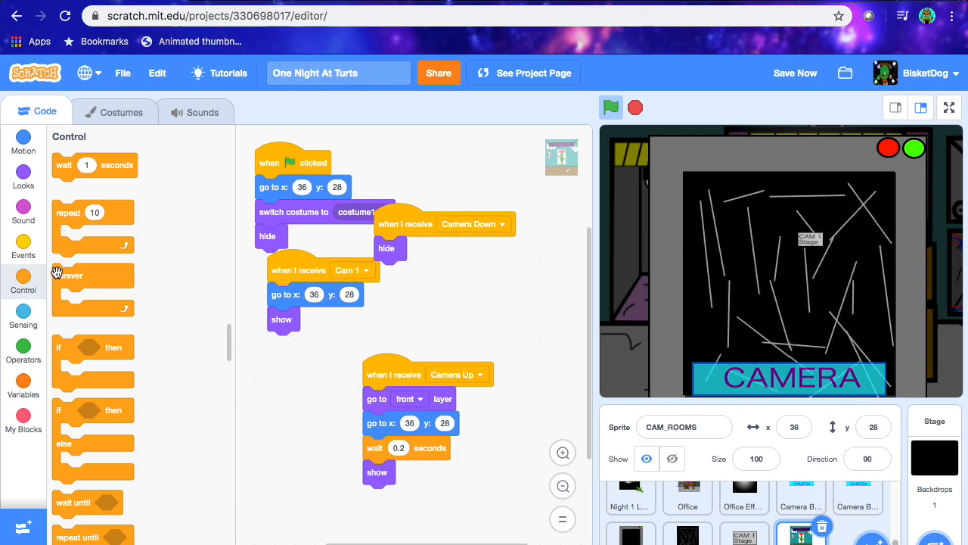
{"action": "left_click_drag", "start_coordinate": [65, 212], "coordinate": [485, 450]}
{"action": "left_click_drag", "start_coordinate": [373, 450], "coordinate": [274, 480]}
{"action": "left_click_drag", "start_coordinate": [471, 451], "coordinate": [368, 450]}
{"action": "left_click_drag", "start_coordinate": [282, 479], "coordinate": [294, 387]}
{"action": "left_click_drag", "start_coordinate": [367, 422], "coordinate": [427, 436]}
{"action": "left_click_drag", "start_coordinate": [293, 392], "coordinate": [394, 398]}
{"action": "left_click", "coordinate": [377, 401]}
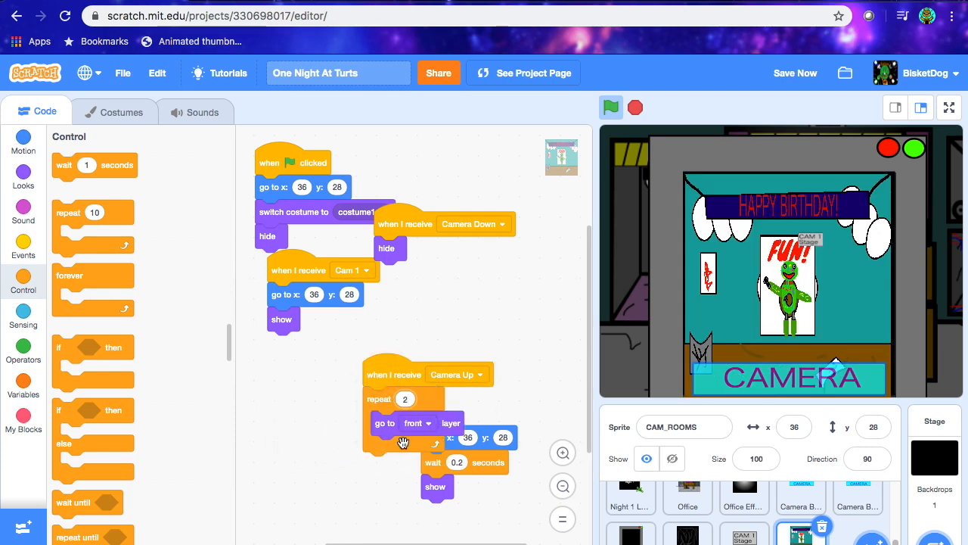
{"action": "left_click_drag", "start_coordinate": [454, 442], "coordinate": [405, 481]}
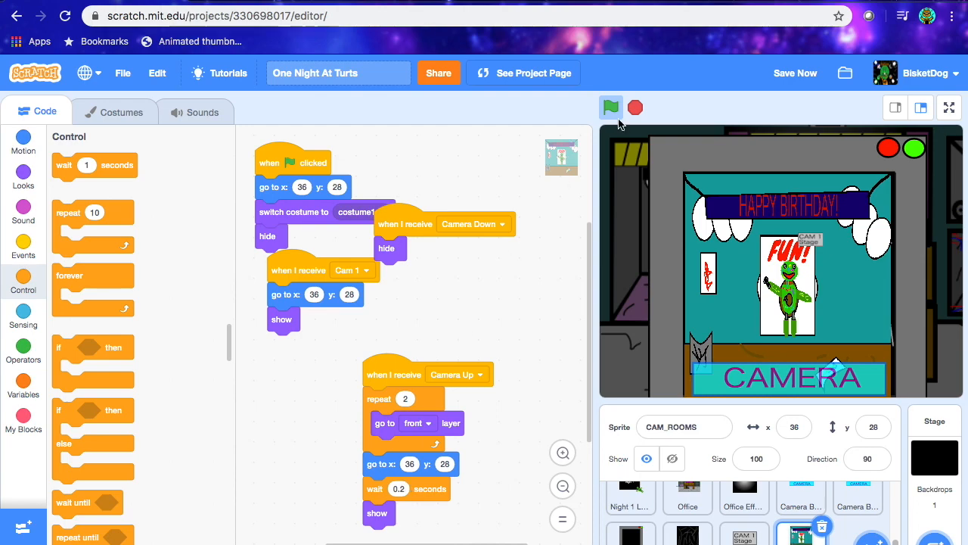
{"action": "left_click", "coordinate": [814, 74]}
Test toggling the camera and selecting the CAM 1 Stage button in full screen, and stop the game.
{"action": "left_click", "coordinate": [948, 108]}
{"action": "left_click", "coordinate": [459, 532]}
{"action": "left_click", "coordinate": [496, 522]}
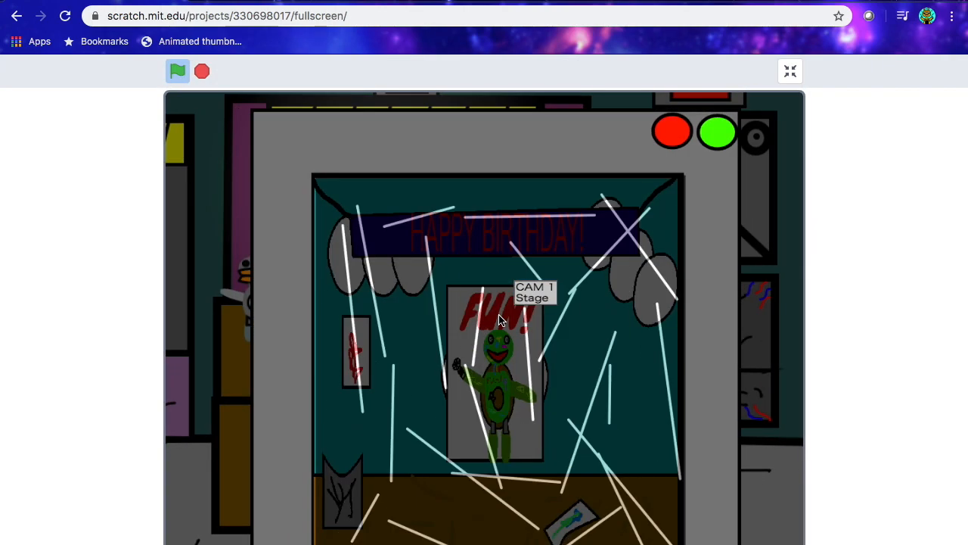
{"action": "left_click", "coordinate": [527, 293]}
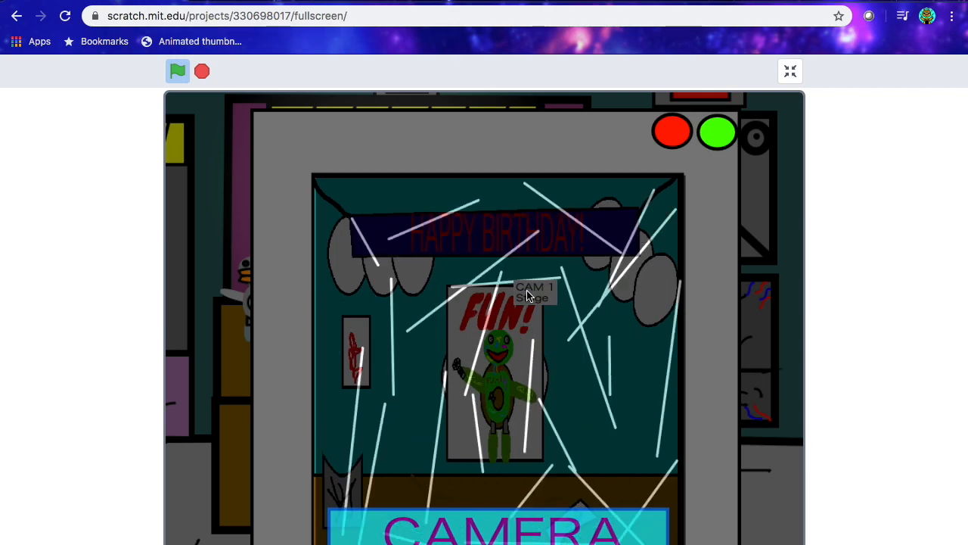
{"action": "left_click", "coordinate": [523, 520]}
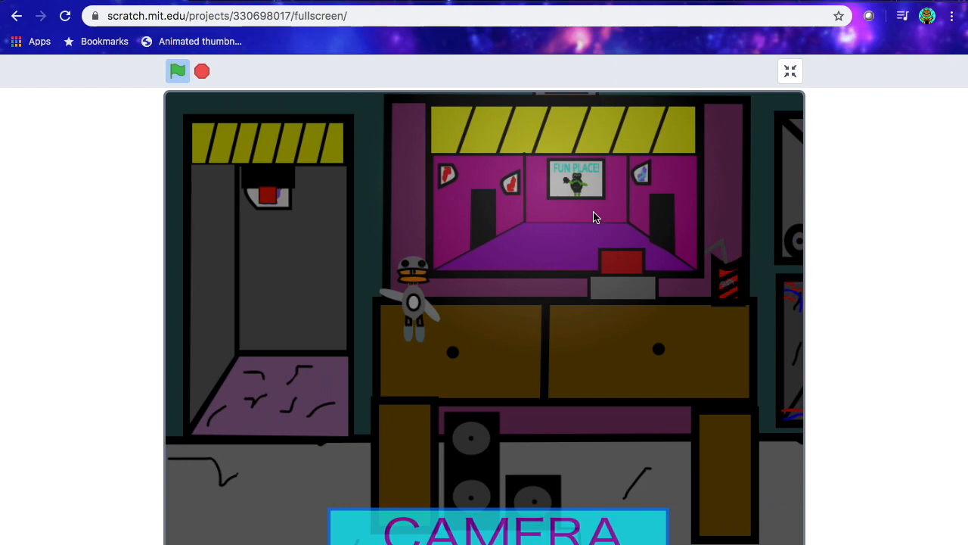
{"action": "left_click", "coordinate": [514, 526]}
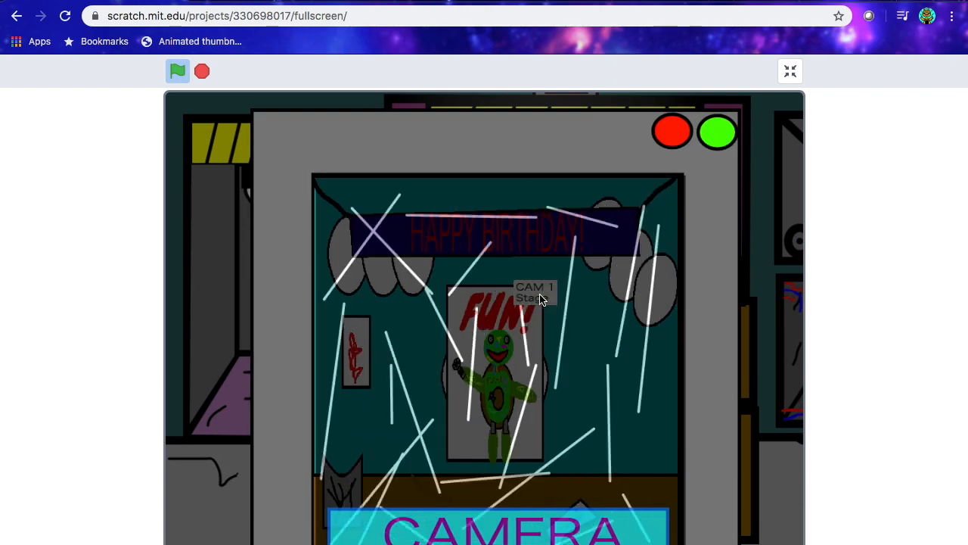
{"action": "left_click", "coordinate": [791, 71]}
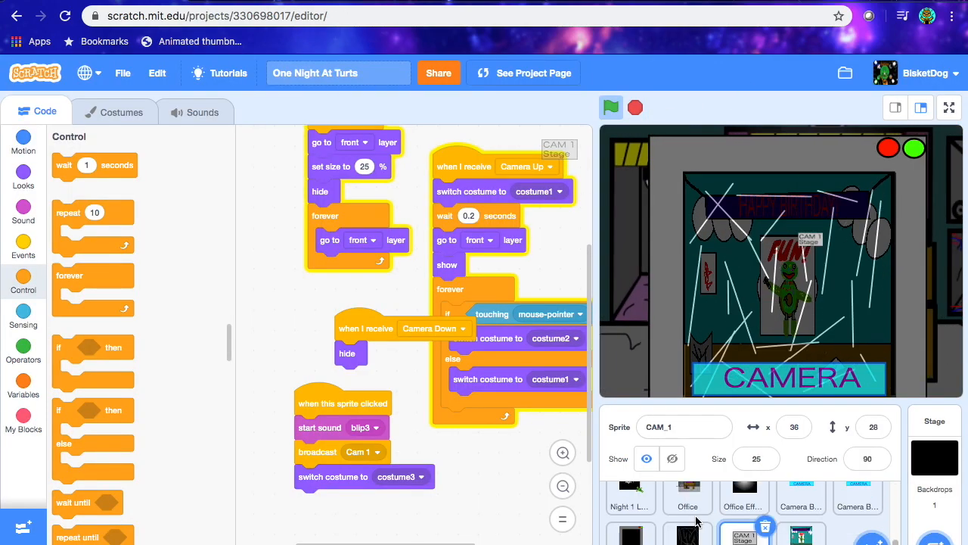
{"action": "left_click", "coordinate": [635, 106]}
{"action": "mouse_move", "coordinate": [872, 535]}
{"action": "left_click", "coordinate": [873, 465]}
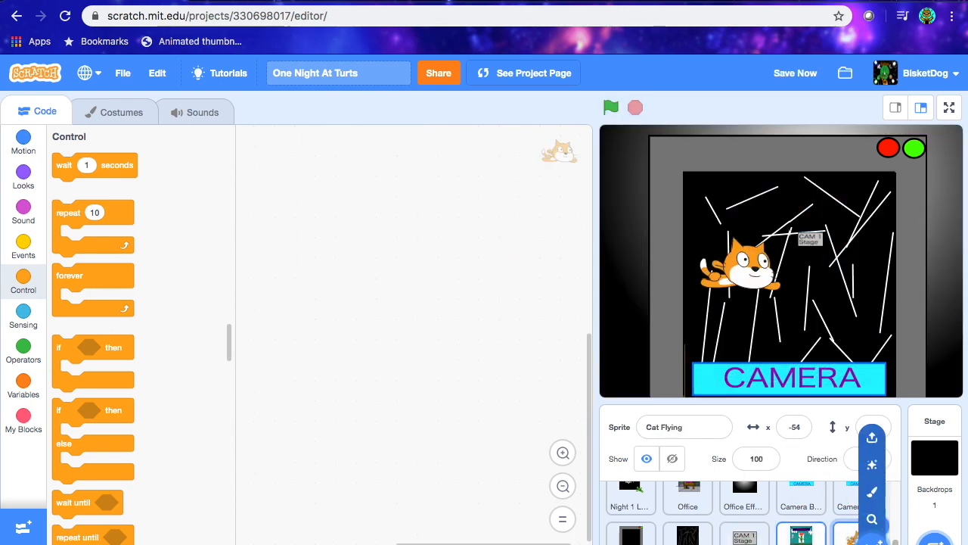
{"action": "left_click", "coordinate": [817, 537]}
{"action": "left_click", "coordinate": [859, 534]}
{"action": "left_click", "coordinate": [879, 525]}
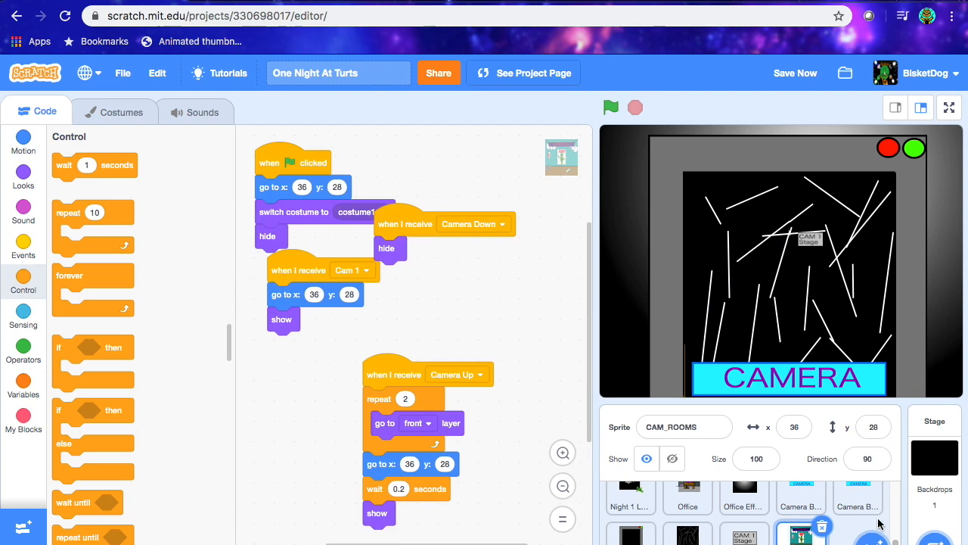
Create a new painted sprite, name it CAM_Layout, and save the project.
{"action": "mouse_move", "coordinate": [874, 523]}
{"action": "left_click", "coordinate": [872, 492]}
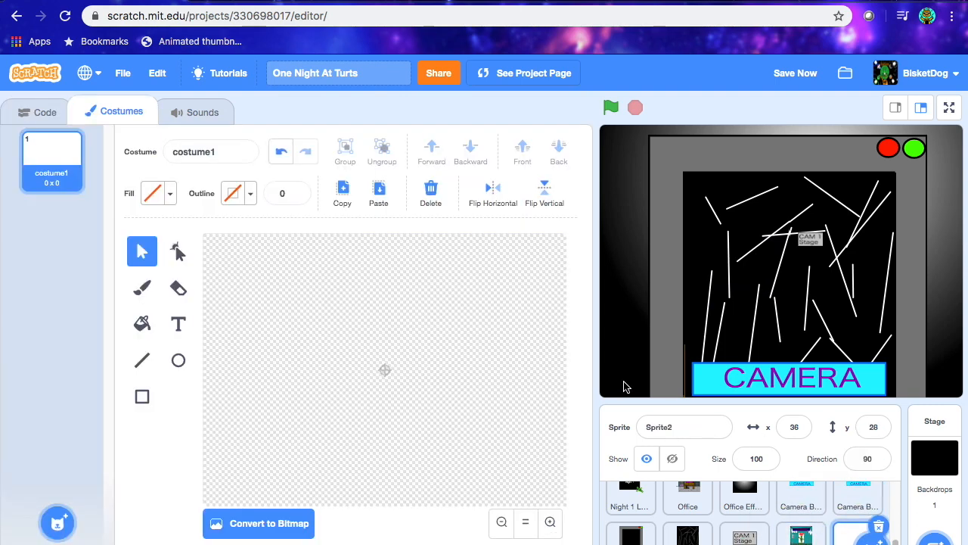
{"action": "left_click", "coordinate": [698, 426]}
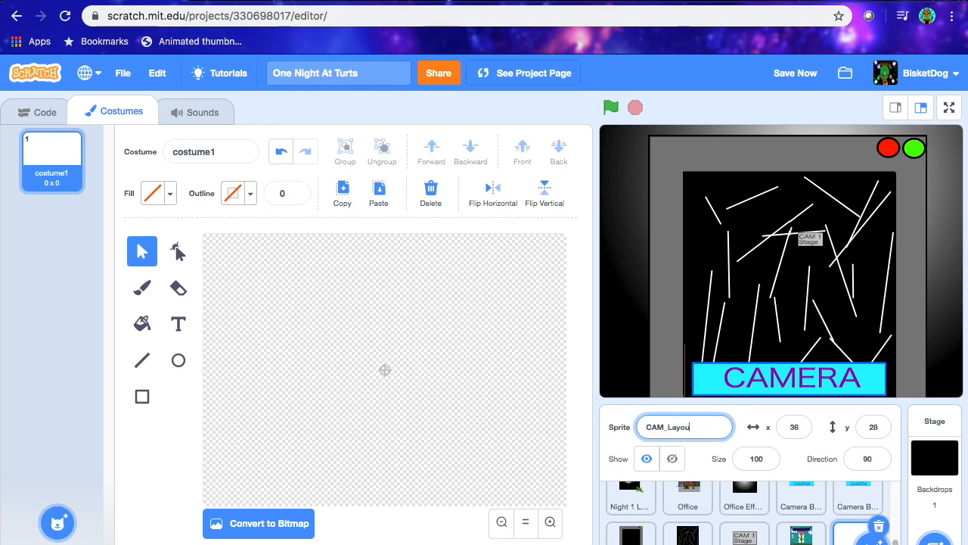
{"action": "left_click", "coordinate": [808, 536]}
{"action": "left_click", "coordinate": [853, 536]}
{"action": "left_click", "coordinate": [806, 71]}
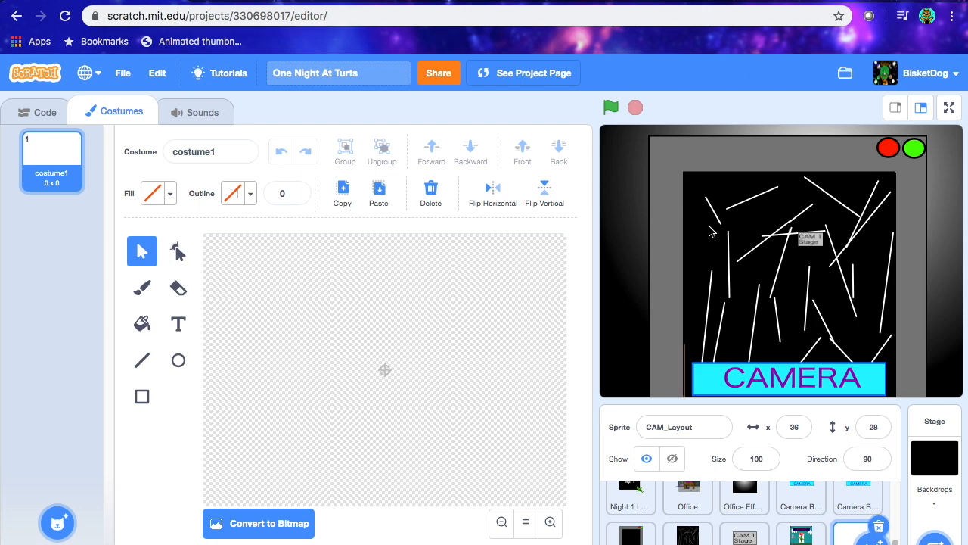
Draw a black, outline-free rectangle of 477 x 406 covering the CAM_Layout costume's canvas, and save the project.
{"action": "left_click", "coordinate": [143, 326]}
{"action": "left_click", "coordinate": [142, 397]}
{"action": "left_click", "coordinate": [154, 193]}
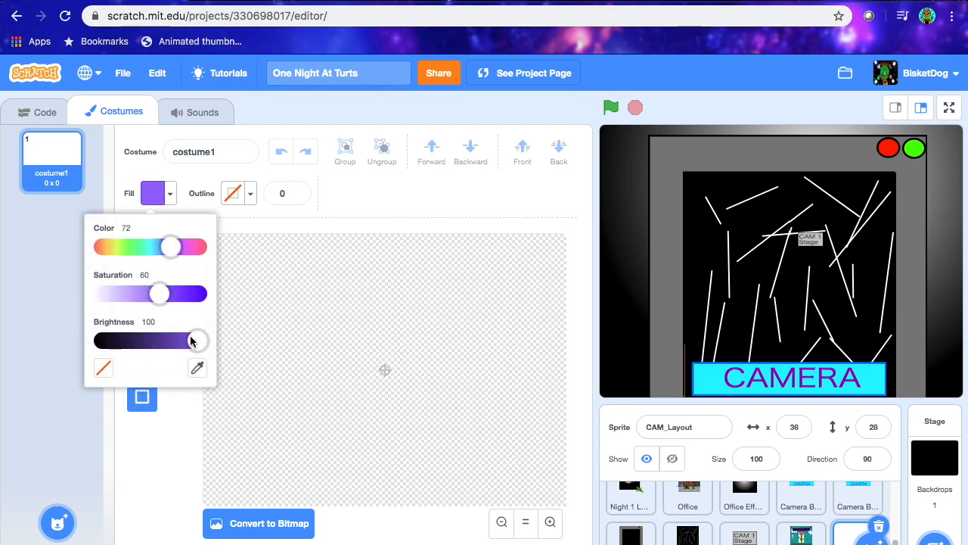
{"action": "left_click_drag", "start_coordinate": [188, 340], "coordinate": [108, 439]}
{"action": "left_click", "coordinate": [108, 439]}
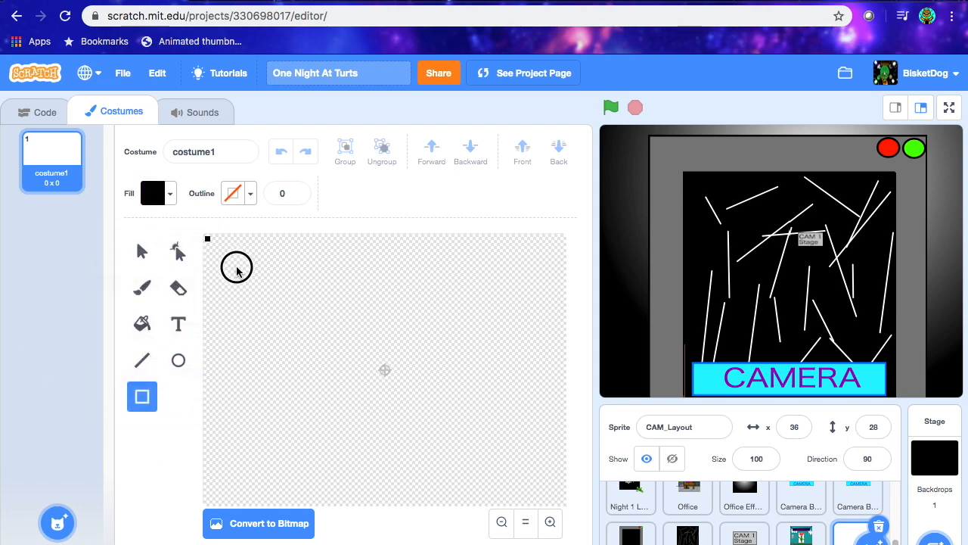
{"action": "left_click_drag", "start_coordinate": [207, 239], "coordinate": [548, 519]}
{"action": "left_click_drag", "start_coordinate": [542, 392], "coordinate": [563, 390]}
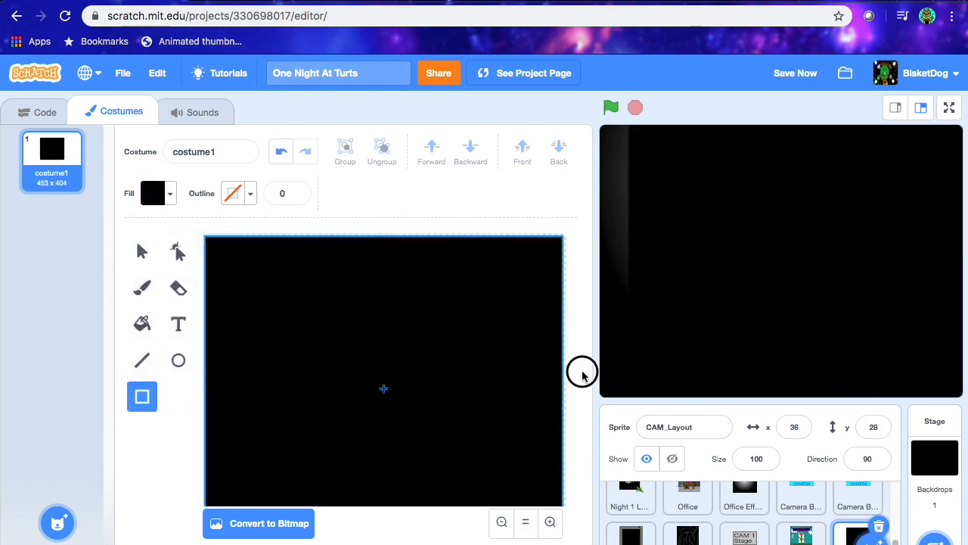
{"action": "left_click_drag", "start_coordinate": [382, 238], "coordinate": [378, 215]}
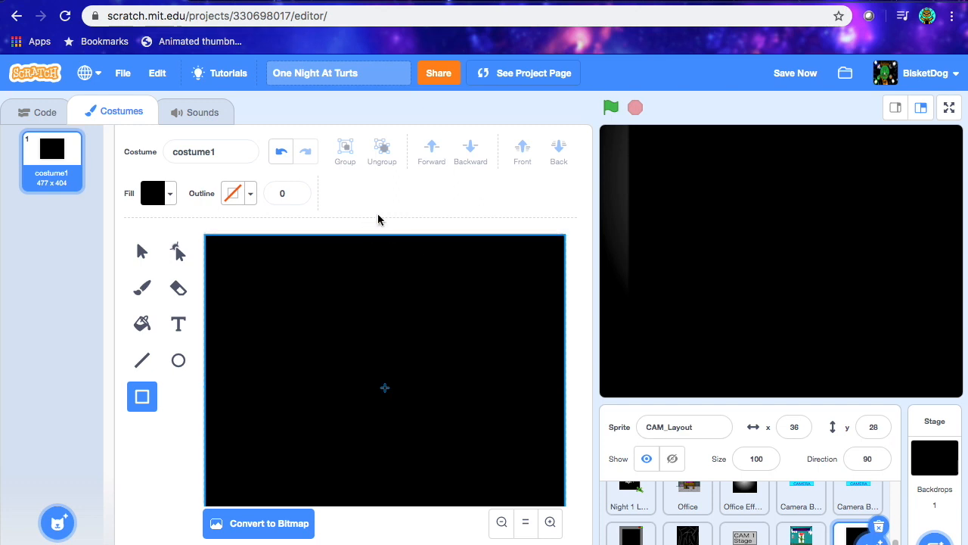
{"action": "left_click", "coordinate": [142, 288]}
{"action": "left_click", "coordinate": [784, 73]}
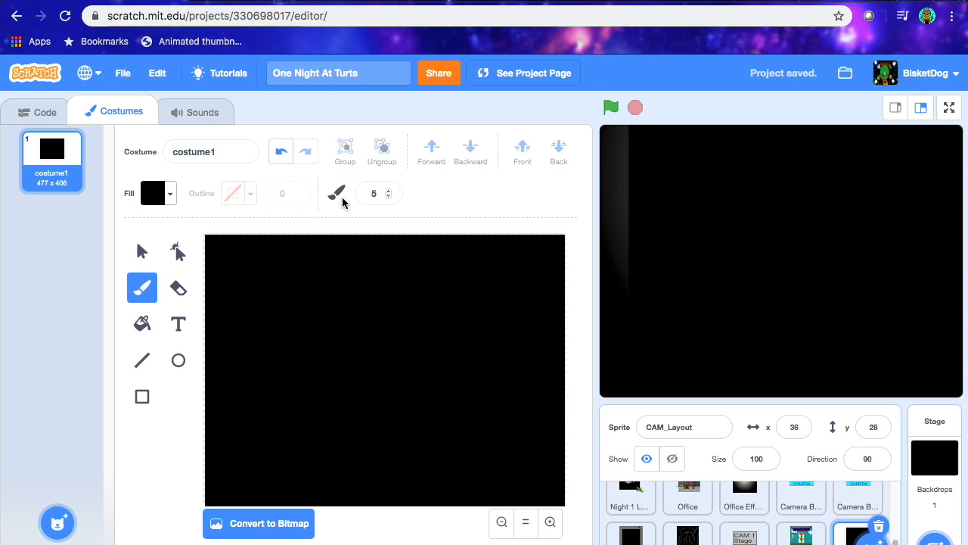
Set the Rectangle tool to no fill.
{"action": "left_click", "coordinate": [144, 398]}
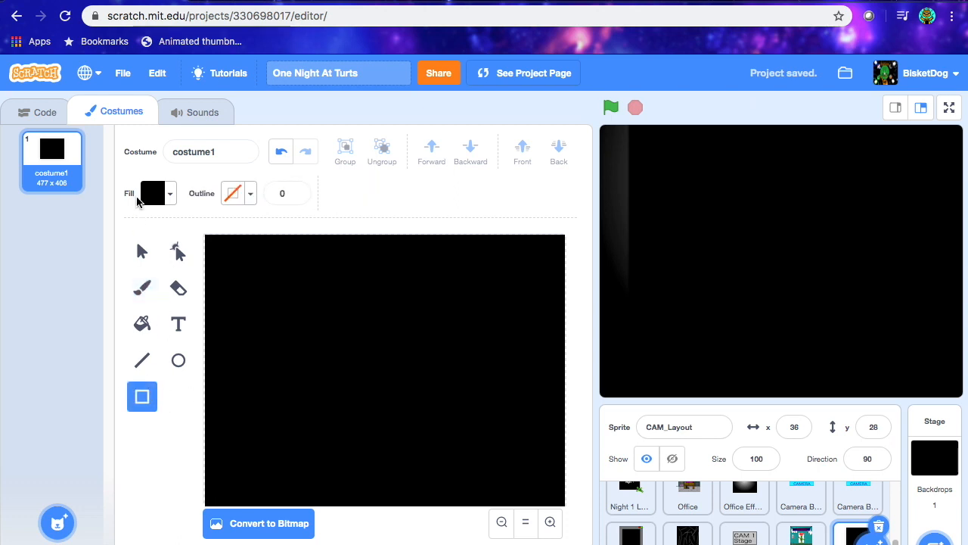
{"action": "left_click", "coordinate": [159, 198]}
{"action": "left_click_drag", "start_coordinate": [106, 340], "coordinate": [205, 340]}
{"action": "left_click_drag", "start_coordinate": [194, 293], "coordinate": [2, 302]}
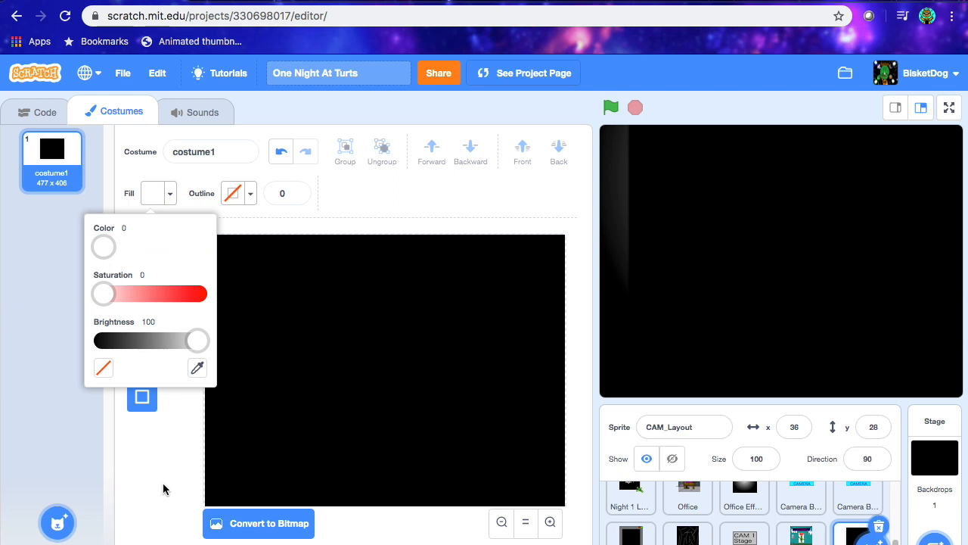
{"action": "left_click", "coordinate": [196, 371]}
{"action": "left_click", "coordinate": [151, 193]}
{"action": "left_click", "coordinate": [104, 368]}
{"action": "left_click", "coordinate": [195, 213]}
Set a white outline of width 5 and draw a wide room rectangle in the lower-right area of the black background.
{"action": "left_click", "coordinate": [232, 201]}
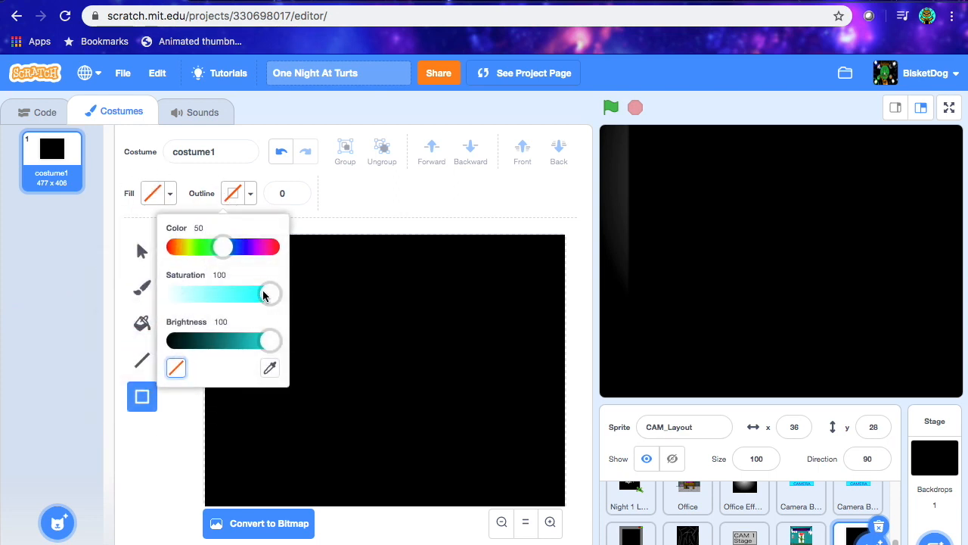
{"action": "left_click_drag", "start_coordinate": [260, 295], "coordinate": [172, 294]}
{"action": "left_click", "coordinate": [150, 440]}
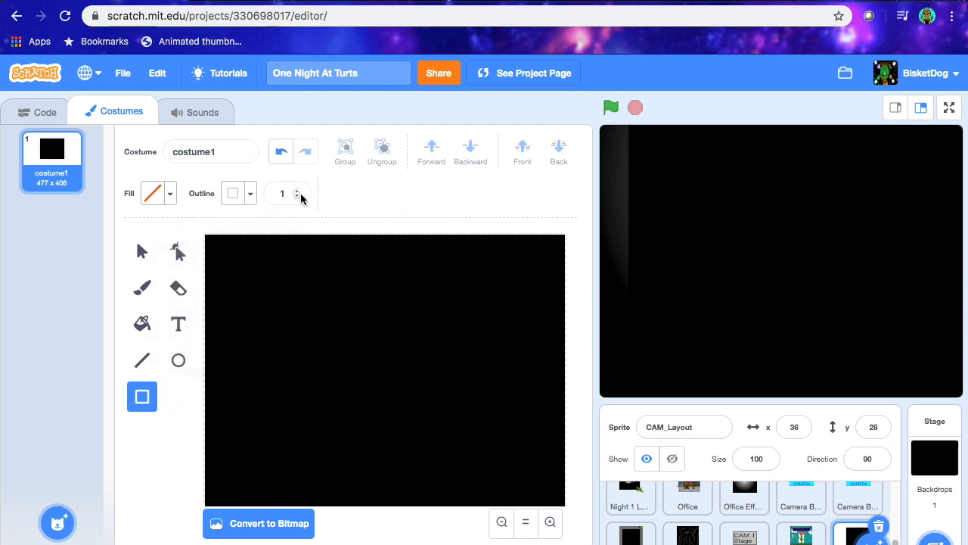
{"action": "left_click", "coordinate": [296, 194]}
{"action": "type", "text": "5"}
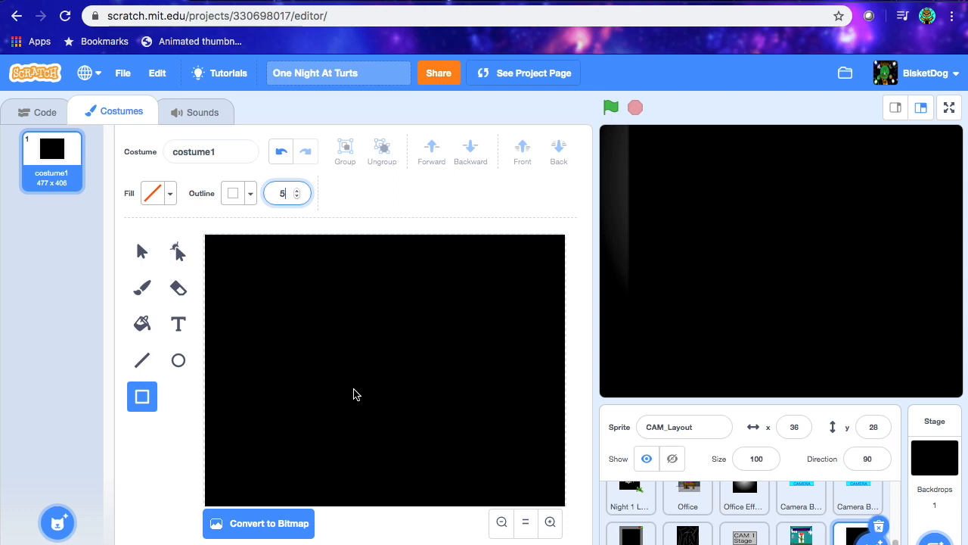
{"action": "mouse_move", "coordinate": [433, 384]}
{"action": "left_mouse_down"}
{"action": "mouse_move", "coordinate": [502, 408]}
{"action": "mouse_move", "coordinate": [486, 411]}
{"action": "mouse_move", "coordinate": [497, 416]}
{"action": "left_mouse_up"}
Draw a narrow upright rectangle with no fill and a white outline directly beneath the wide room.
{"action": "left_click", "coordinate": [146, 297]}
{"action": "left_click", "coordinate": [141, 396]}
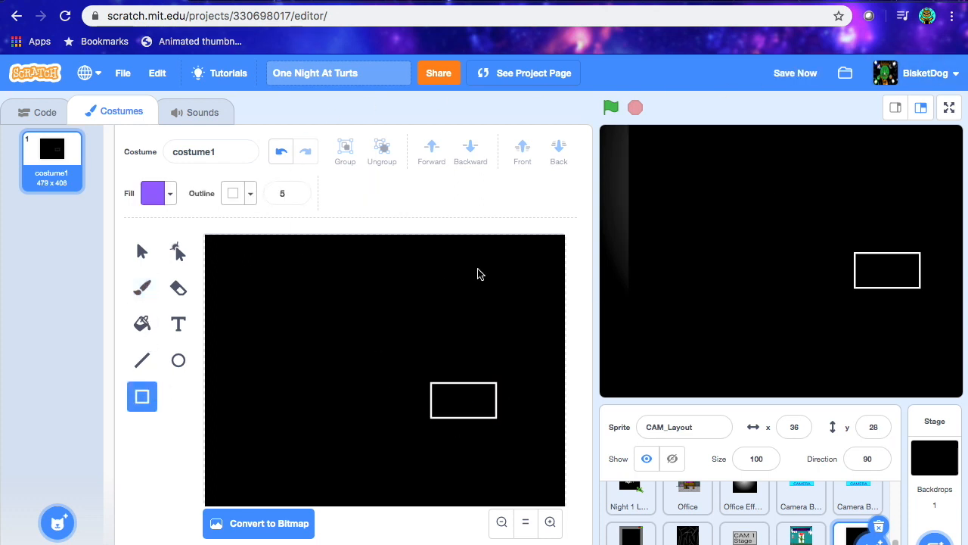
{"action": "left_click", "coordinate": [153, 193]}
{"action": "left_click", "coordinate": [104, 368]}
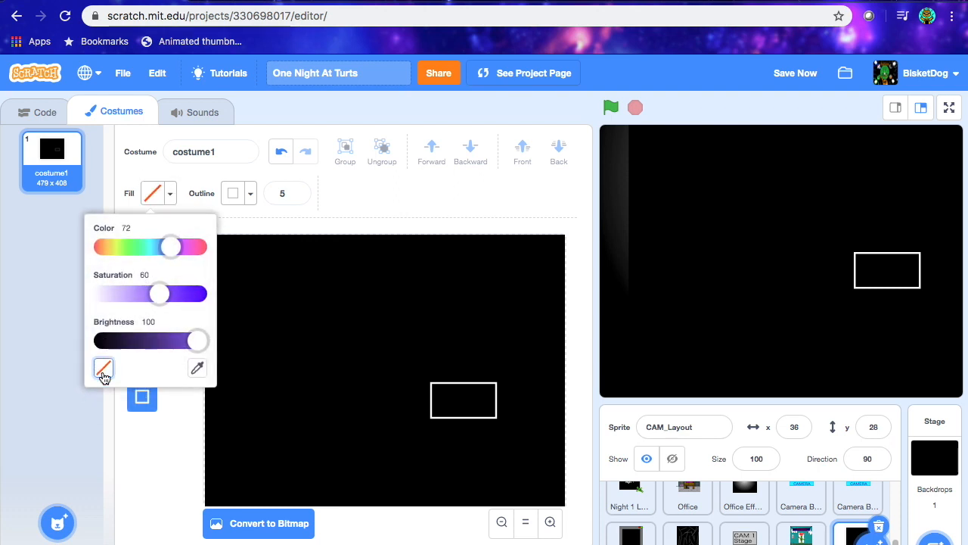
{"action": "left_click", "coordinate": [179, 439]}
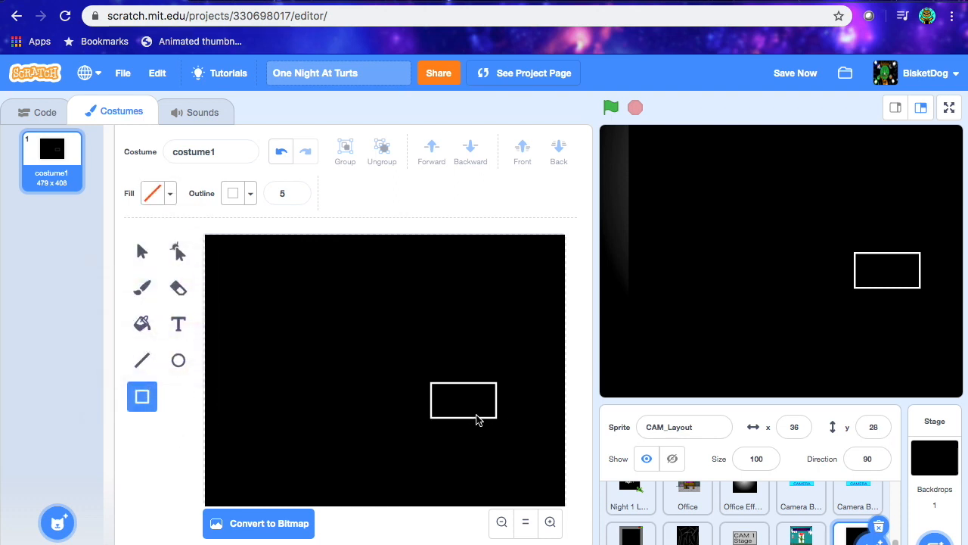
{"action": "left_click_drag", "start_coordinate": [456, 428], "coordinate": [479, 456]}
Draw a white-outlined room rectangle under the narrow upright one, slightly smaller than the wide room above.
{"action": "left_click", "coordinate": [142, 360]}
{"action": "left_click", "coordinate": [144, 394]}
{"action": "mouse_move", "coordinate": [473, 465]}
{"action": "left_mouse_down"}
{"action": "mouse_move", "coordinate": [521, 489]}
{"action": "mouse_move", "coordinate": [478, 461]}
{"action": "left_mouse_up"}
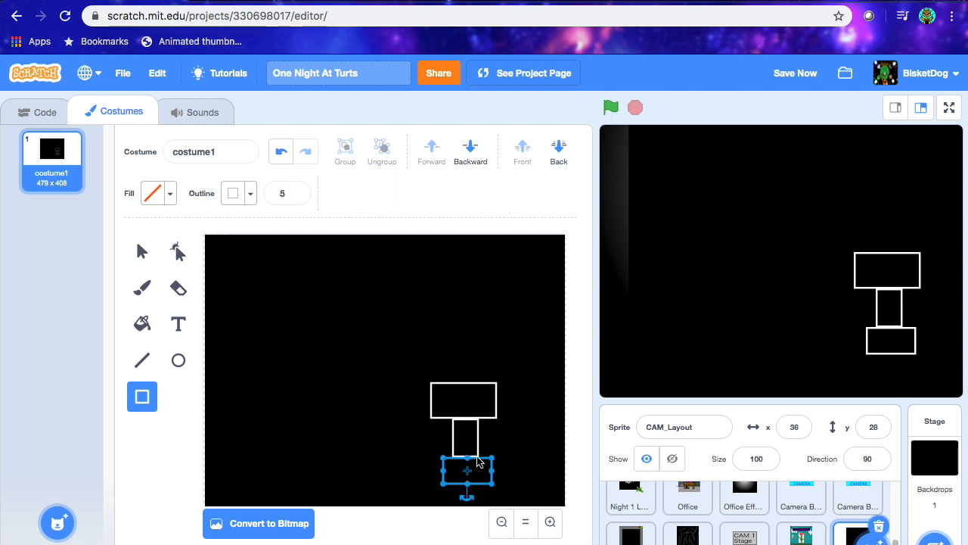
Draw an unfilled, white-outlined horizontal corridor extending left from the narrow upright rectangle.
{"action": "left_click", "coordinate": [142, 287]}
{"action": "left_click", "coordinate": [142, 397]}
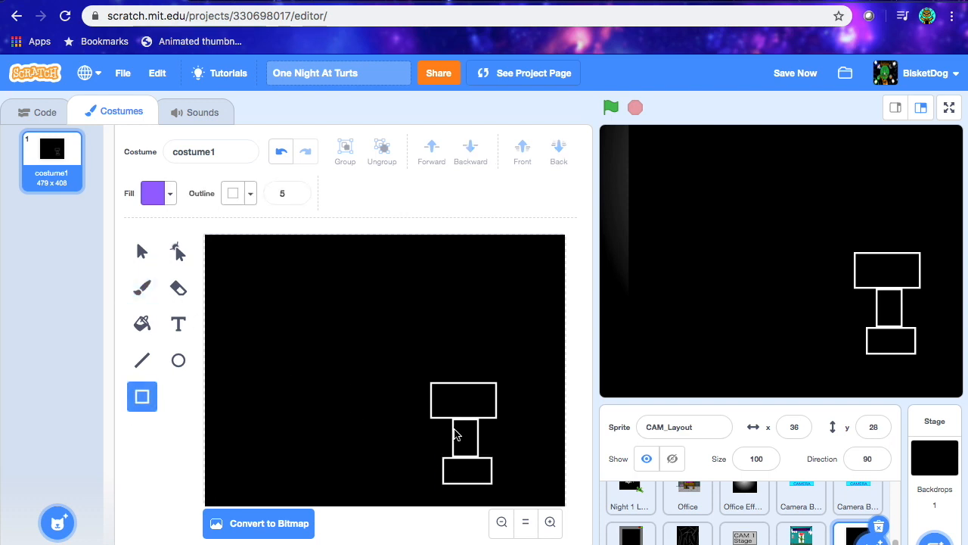
{"action": "left_click", "coordinate": [161, 193]}
{"action": "left_click", "coordinate": [103, 368]}
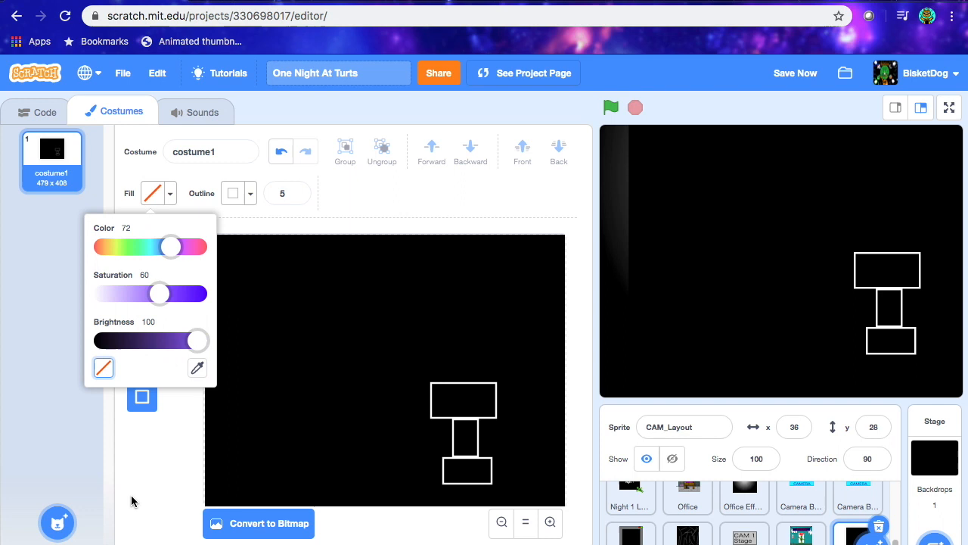
{"action": "left_click", "coordinate": [130, 498]}
{"action": "left_click_drag", "start_coordinate": [454, 433], "coordinate": [404, 447]}
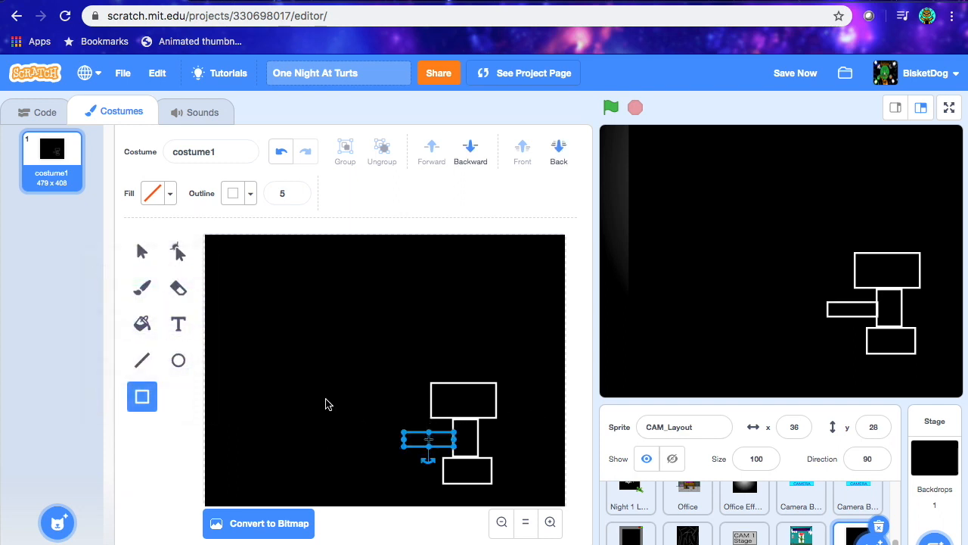
Draw a short upright corridor below the horizontal corridor's left end and a small one joining it to the bottom room.
{"action": "left_click", "coordinate": [146, 358]}
{"action": "left_click", "coordinate": [148, 390]}
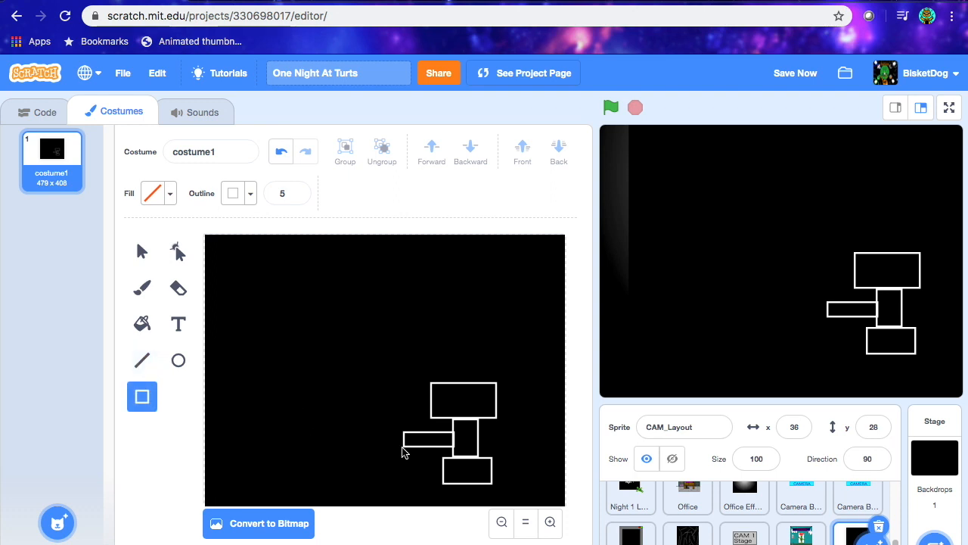
{"action": "left_click_drag", "start_coordinate": [405, 447], "coordinate": [417, 476]}
{"action": "left_click", "coordinate": [142, 360]}
{"action": "left_click", "coordinate": [142, 397]}
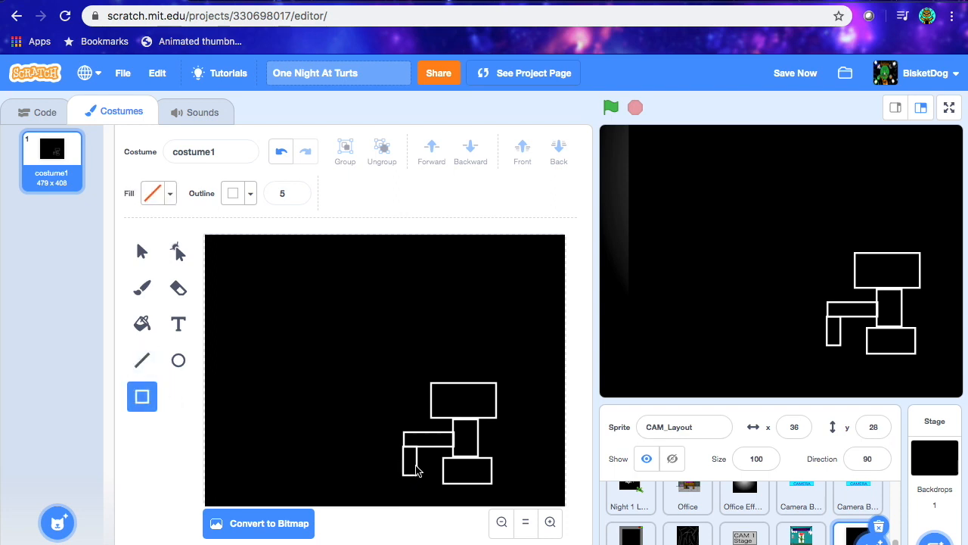
{"action": "left_click_drag", "start_coordinate": [417, 465], "coordinate": [442, 477]}
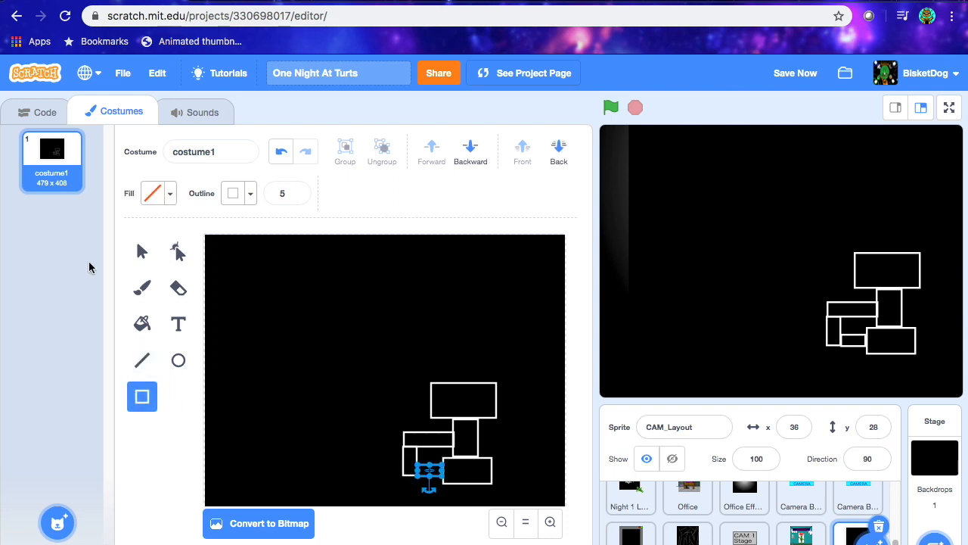
Draw an unfilled, white-outlined square room on top of the wide room's left side.
{"action": "left_click", "coordinate": [142, 288]}
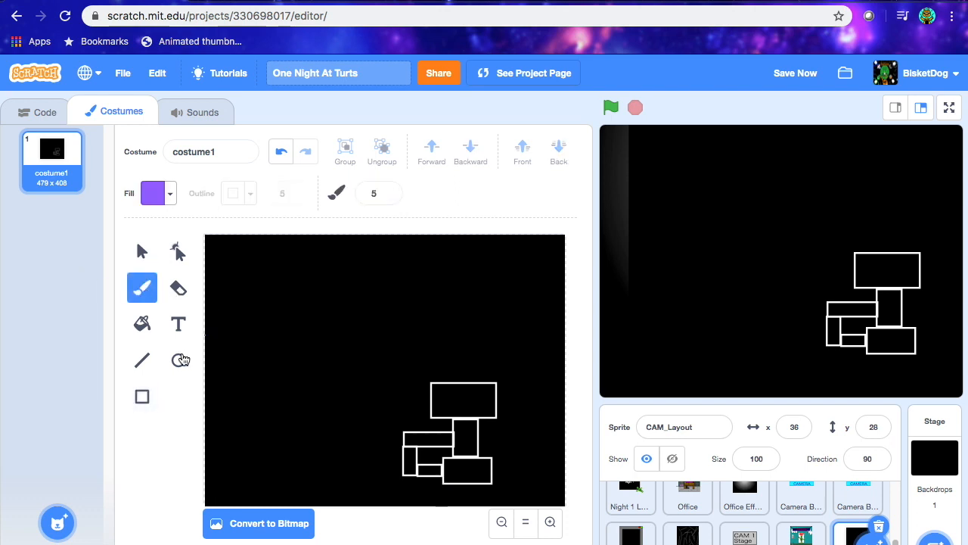
{"action": "left_click", "coordinate": [142, 396]}
{"action": "left_click", "coordinate": [152, 193]}
{"action": "left_click", "coordinate": [104, 367]}
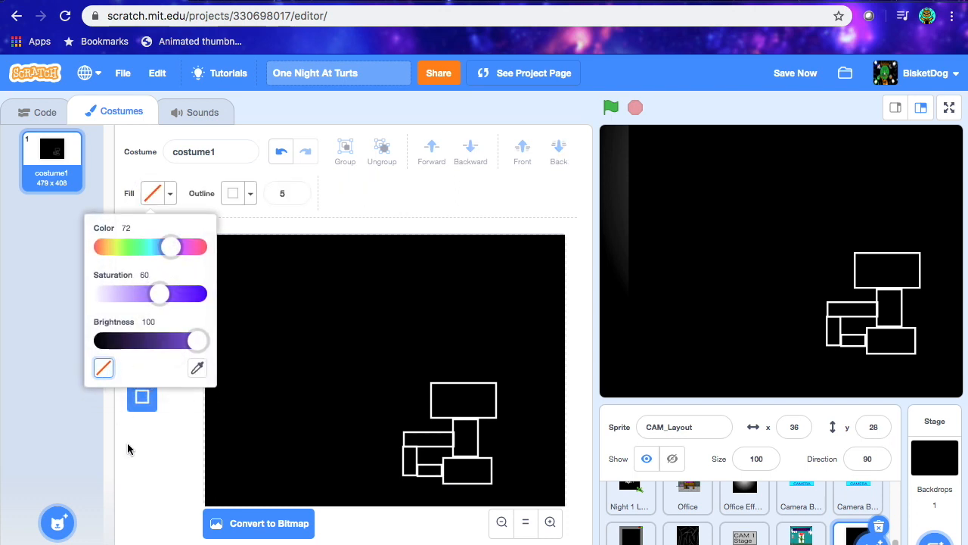
{"action": "left_click", "coordinate": [130, 450]}
{"action": "mouse_move", "coordinate": [429, 357]}
{"action": "left_mouse_down"}
{"action": "mouse_move", "coordinate": [459, 387]}
{"action": "mouse_move", "coordinate": [436, 371]}
{"action": "left_mouse_up"}
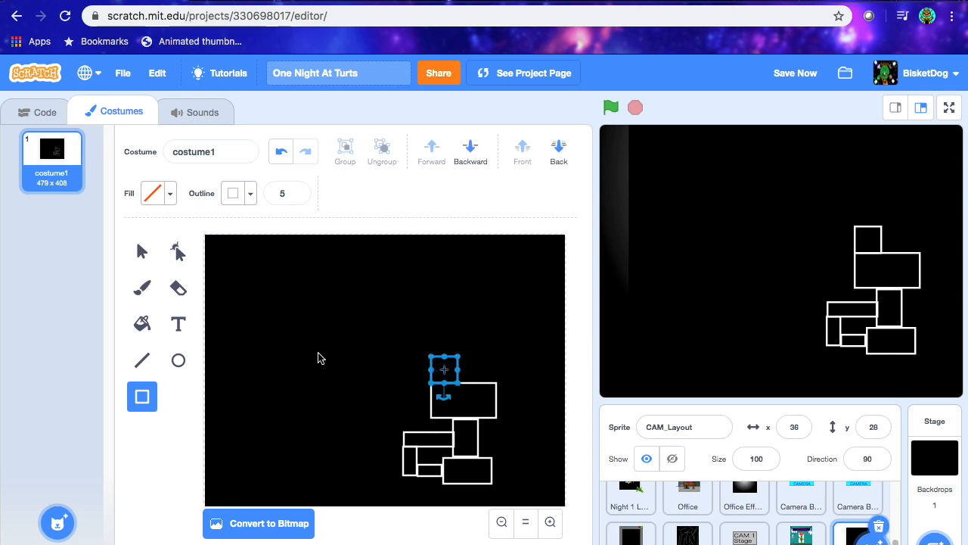
Draw a small white-outlined square attached to the wide room's right side, and save the project.
{"action": "left_click", "coordinate": [142, 324]}
{"action": "left_click", "coordinate": [142, 395]}
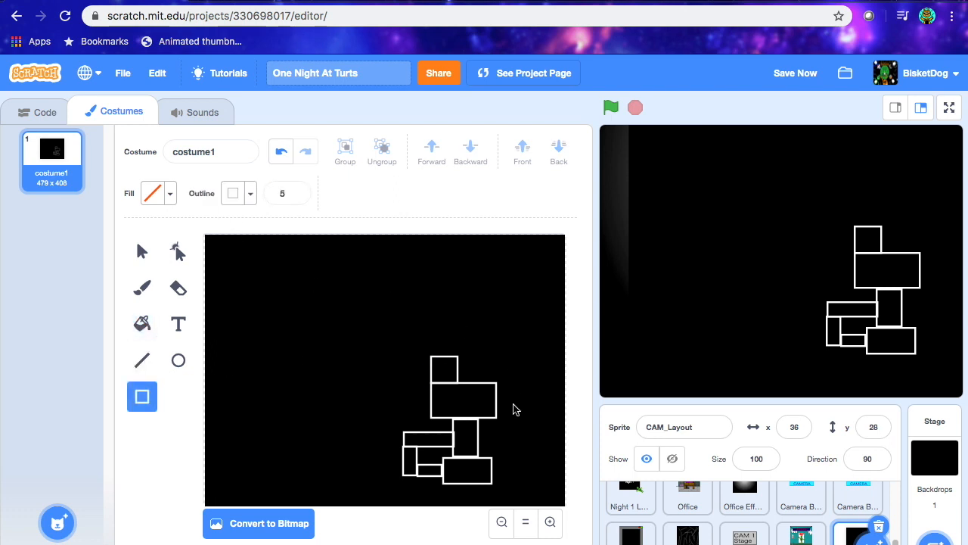
{"action": "mouse_move", "coordinate": [495, 388]}
{"action": "left_mouse_down"}
{"action": "mouse_move", "coordinate": [520, 409]}
{"action": "mouse_move", "coordinate": [500, 399]}
{"action": "left_mouse_up"}
{"action": "left_click", "coordinate": [138, 288]}
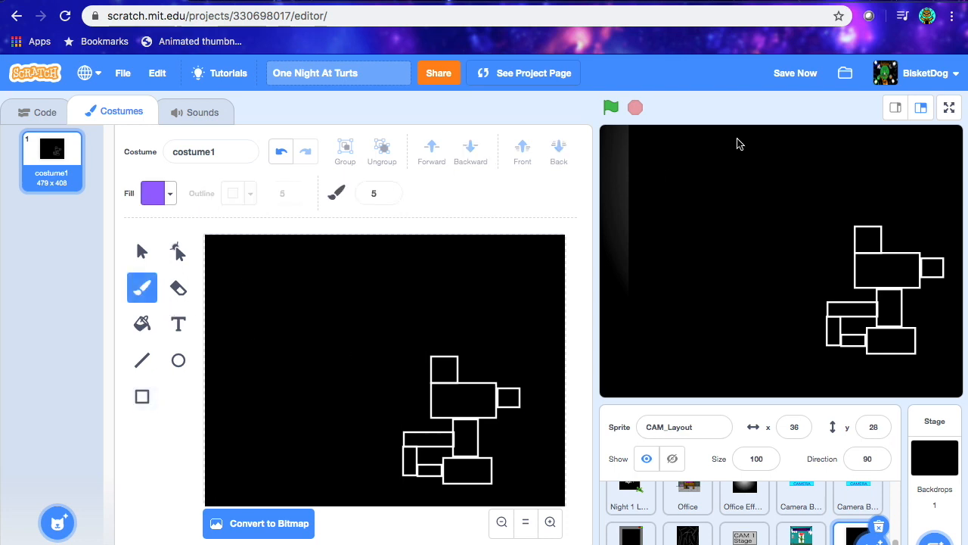
{"action": "left_click", "coordinate": [796, 72]}
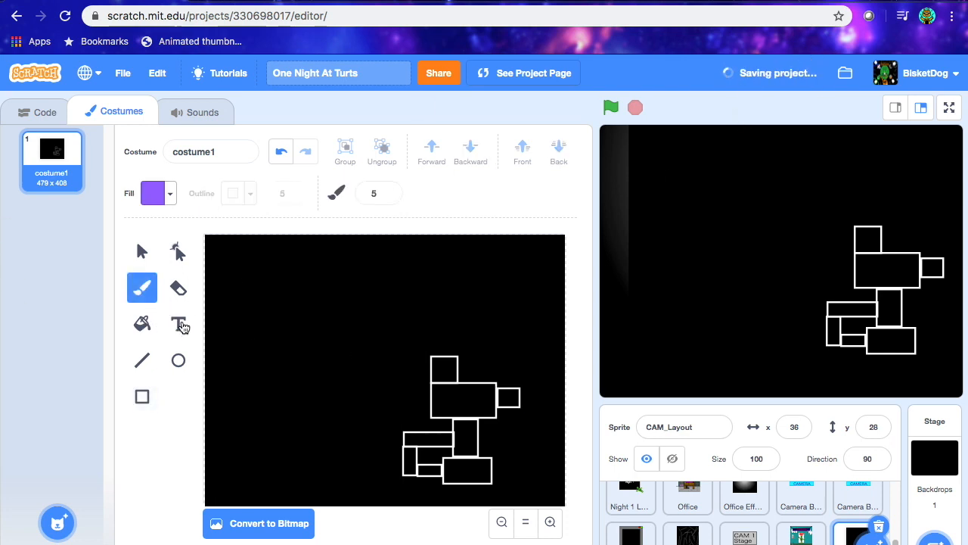
Add the text "You" inside the bottom room in purple, with the fill saturation raised to about 81.
{"action": "left_click", "coordinate": [171, 325]}
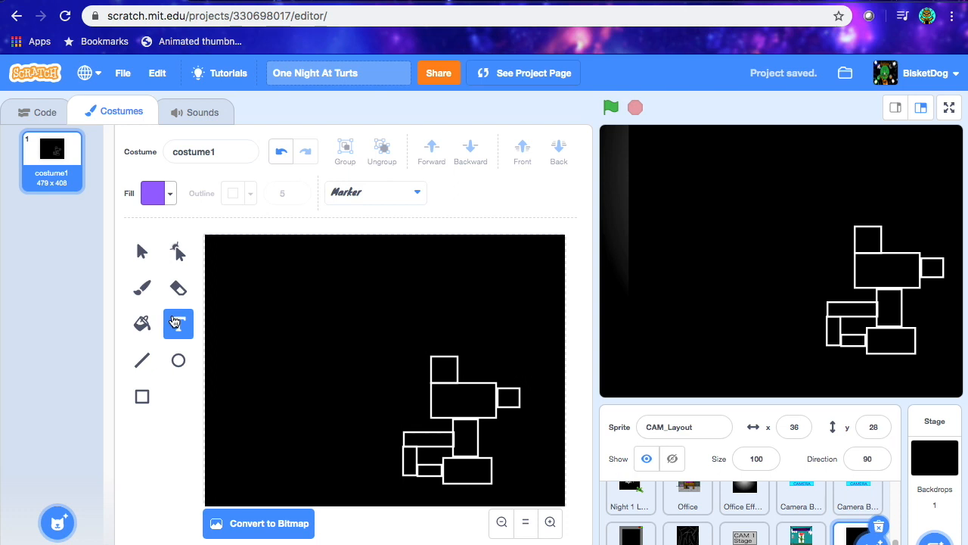
{"action": "left_click", "coordinate": [167, 193]}
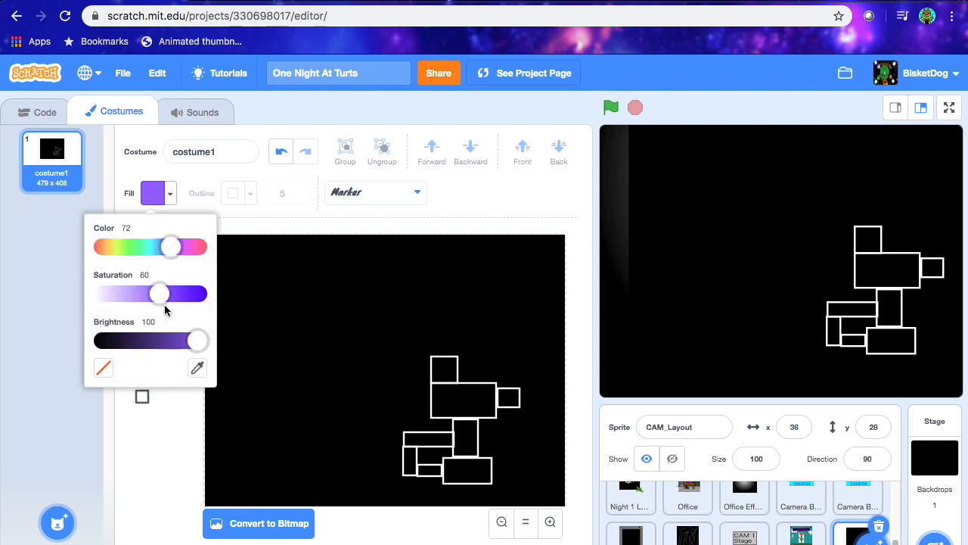
{"action": "left_click_drag", "start_coordinate": [158, 292], "coordinate": [179, 294]}
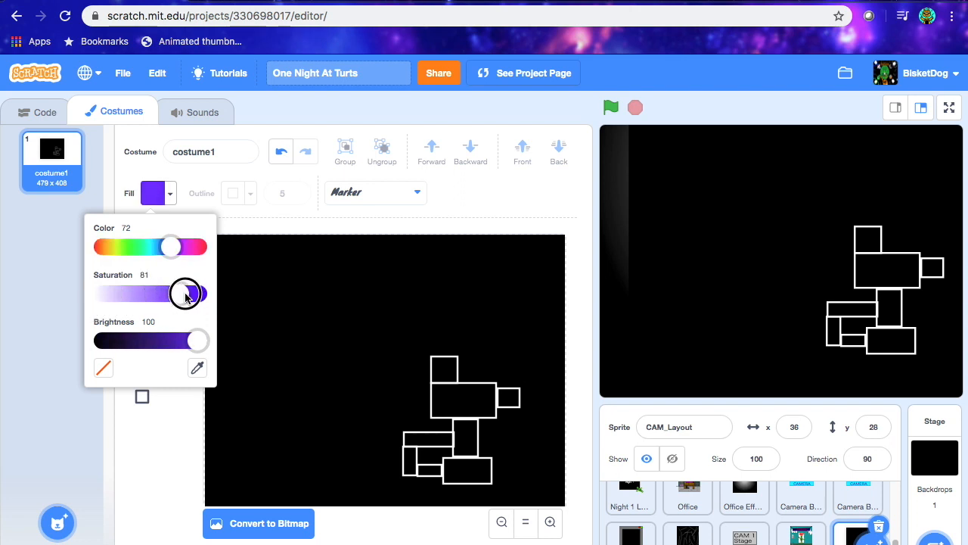
{"action": "left_click", "coordinate": [157, 457]}
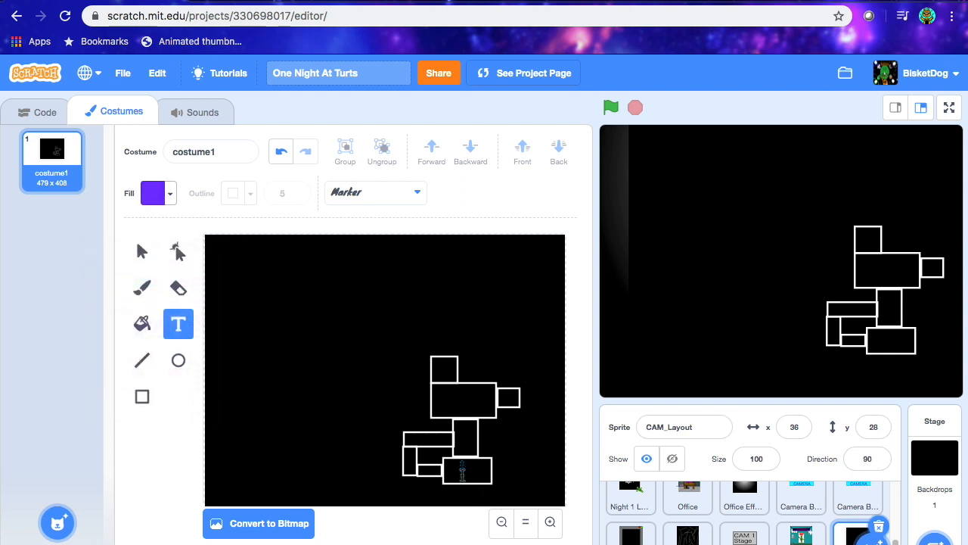
{"action": "left_click", "coordinate": [377, 198]}
{"action": "left_click", "coordinate": [352, 401]}
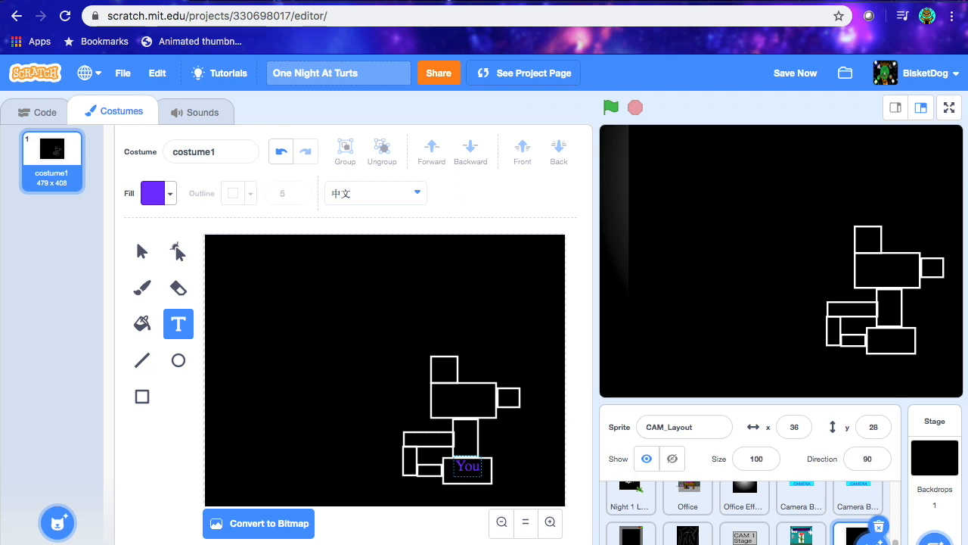
Set the "You" label's font to 日本語, enlarge it to fill the bottom room, and save the project.
{"action": "left_click", "coordinate": [375, 194]}
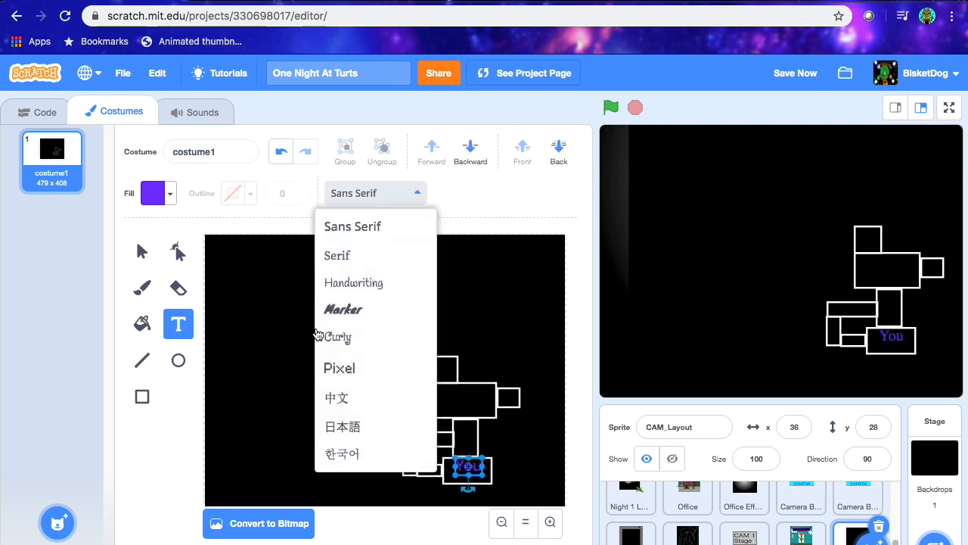
{"action": "left_click", "coordinate": [370, 423]}
{"action": "left_click_drag", "start_coordinate": [470, 475], "coordinate": [444, 479]}
{"action": "left_click_drag", "start_coordinate": [460, 479], "coordinate": [465, 478]}
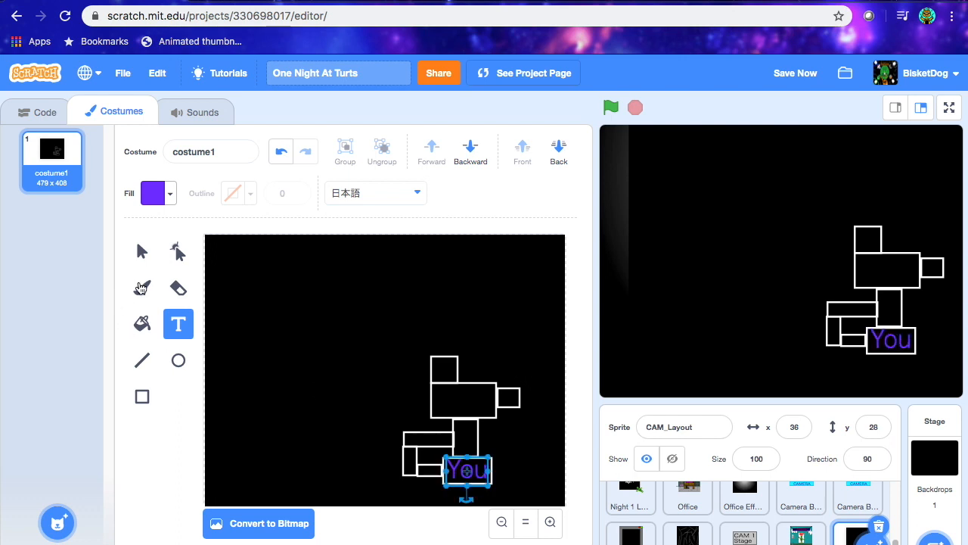
{"action": "left_click", "coordinate": [141, 288]}
{"action": "left_click", "coordinate": [759, 79]}
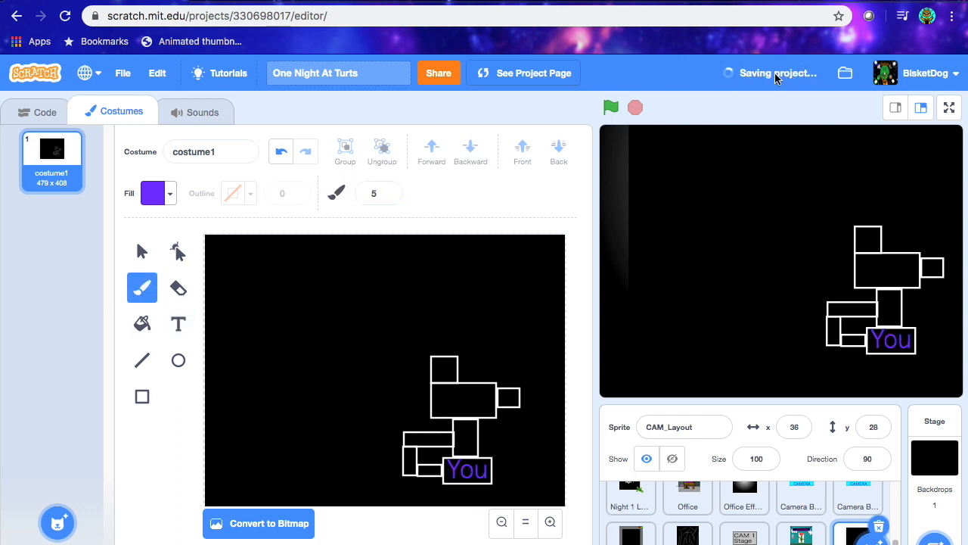
Delete the black background rectangle behind the map, keeping the room outlines and the "You" label.
{"action": "left_click", "coordinate": [141, 251]}
{"action": "left_click", "coordinate": [307, 291]}
{"action": "key", "text": "Delete"}
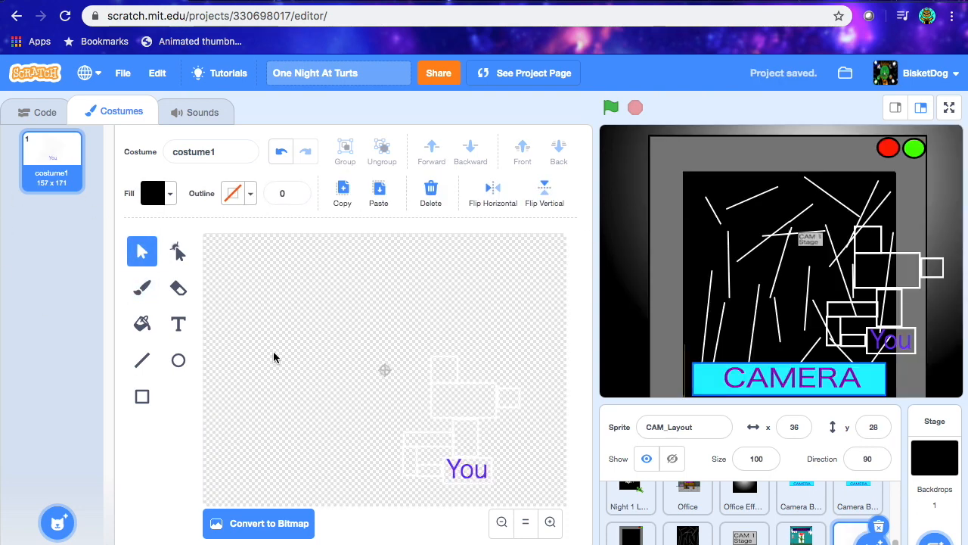
Duplicate costume1 and delete the "You" label from the copy, costume2.
{"action": "right_click", "coordinate": [21, 174]}
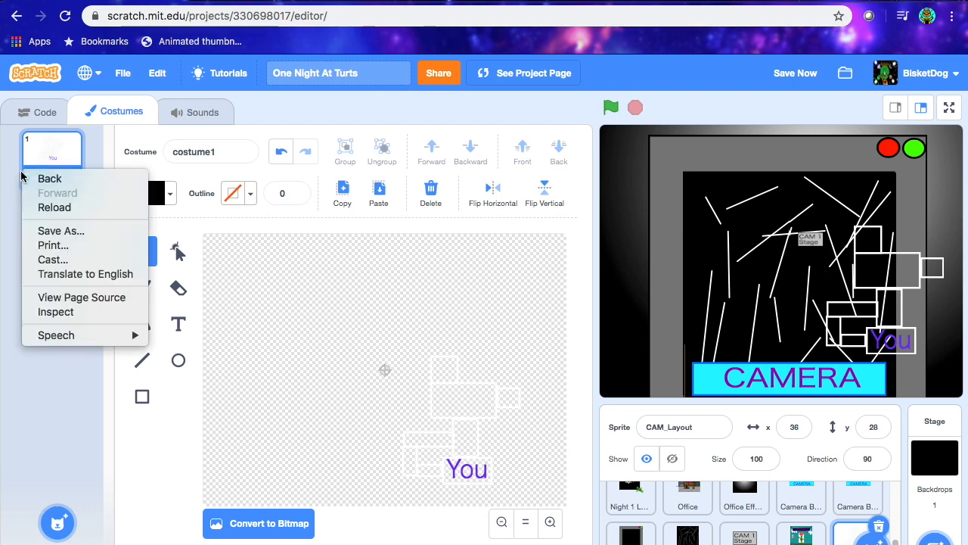
{"action": "left_click", "coordinate": [9, 226]}
{"action": "right_click", "coordinate": [23, 180]}
{"action": "left_click", "coordinate": [45, 189]}
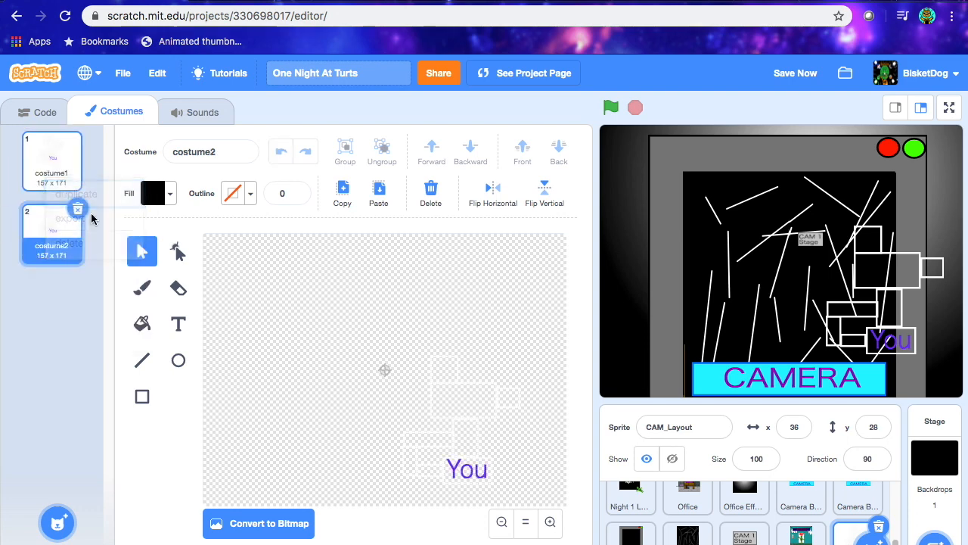
{"action": "left_click", "coordinate": [475, 475]}
{"action": "key", "text": "Delete"}
{"action": "left_click", "coordinate": [142, 284]}
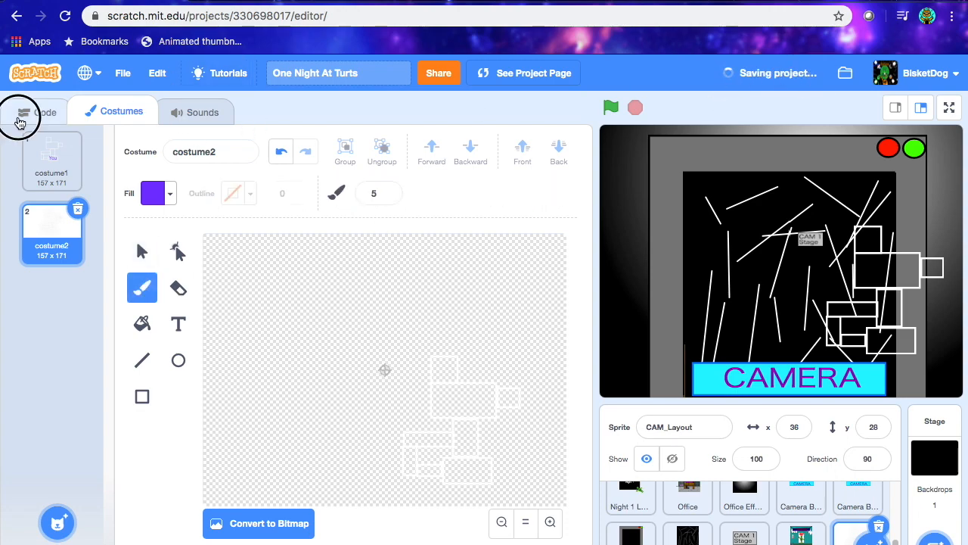
Give CAM_Layout a script that hides the sprite when the green flag is clicked.
{"action": "left_click", "coordinate": [23, 114]}
{"action": "left_click", "coordinate": [9, 259]}
{"action": "left_click_drag", "start_coordinate": [95, 174], "coordinate": [295, 168]}
{"action": "left_click", "coordinate": [21, 175]}
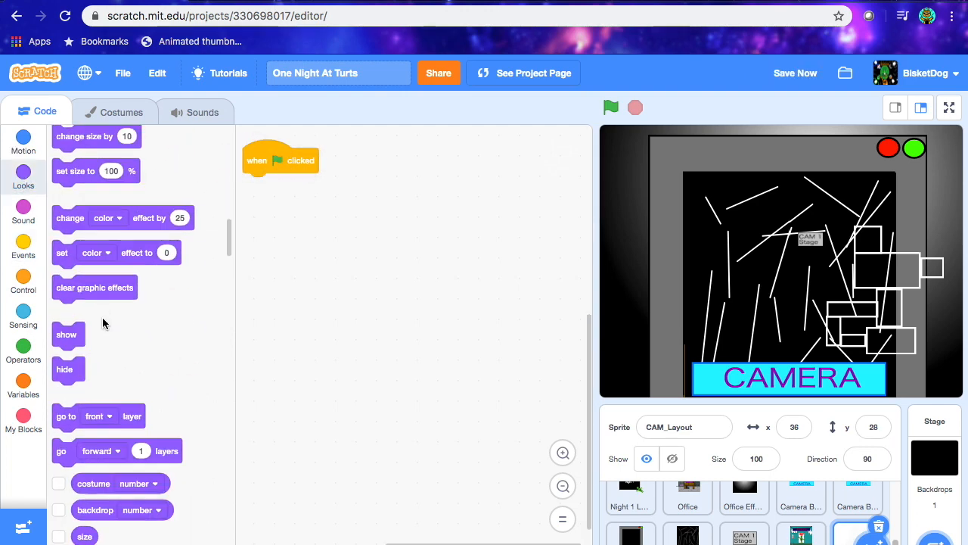
{"action": "left_click_drag", "start_coordinate": [64, 369], "coordinate": [261, 199]}
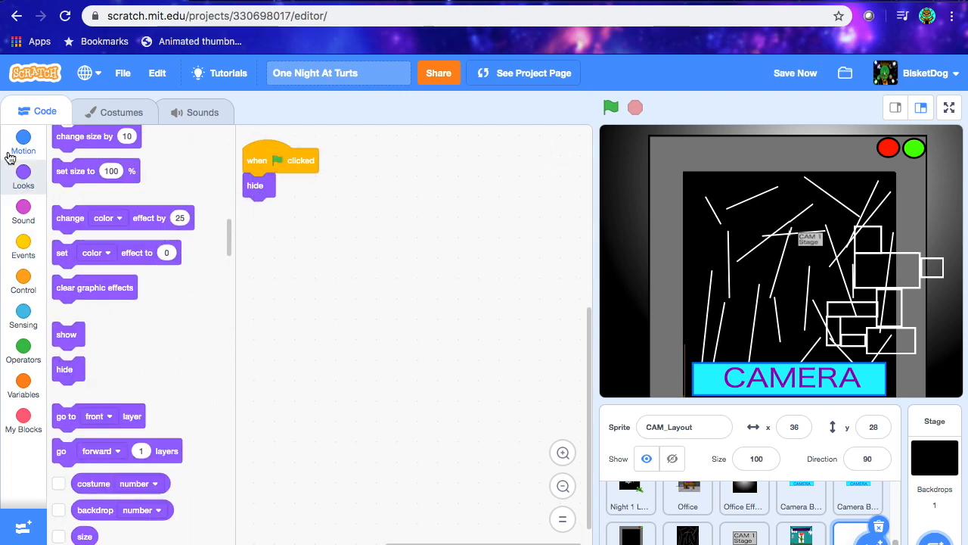
Start a second CAM_Layout script with a "when I receive" block set to the Camera Up message.
{"action": "left_click", "coordinate": [33, 246]}
{"action": "left_click_drag", "start_coordinate": [99, 414], "coordinate": [335, 302]}
{"action": "left_click", "coordinate": [375, 296]}
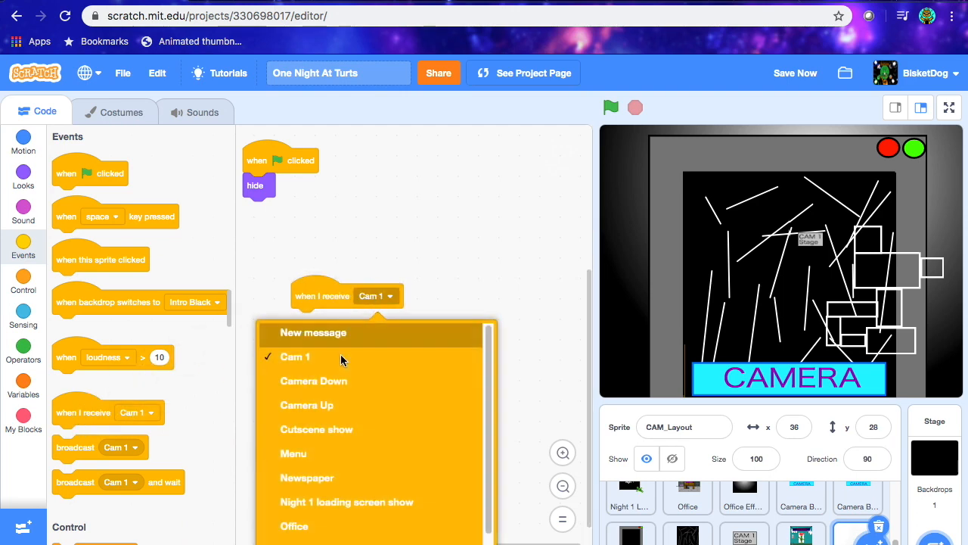
{"action": "left_click", "coordinate": [319, 397]}
Under the Camera Up hat block, add a wait of 0.2 seconds followed by a show block.
{"action": "left_click", "coordinate": [23, 176]}
{"action": "left_click", "coordinate": [23, 281]}
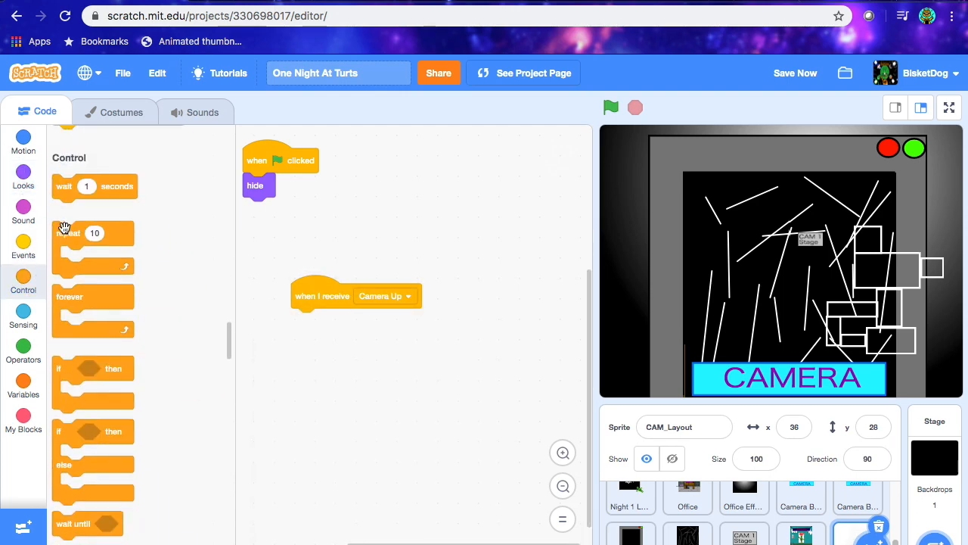
{"action": "left_click_drag", "start_coordinate": [77, 185], "coordinate": [335, 319]}
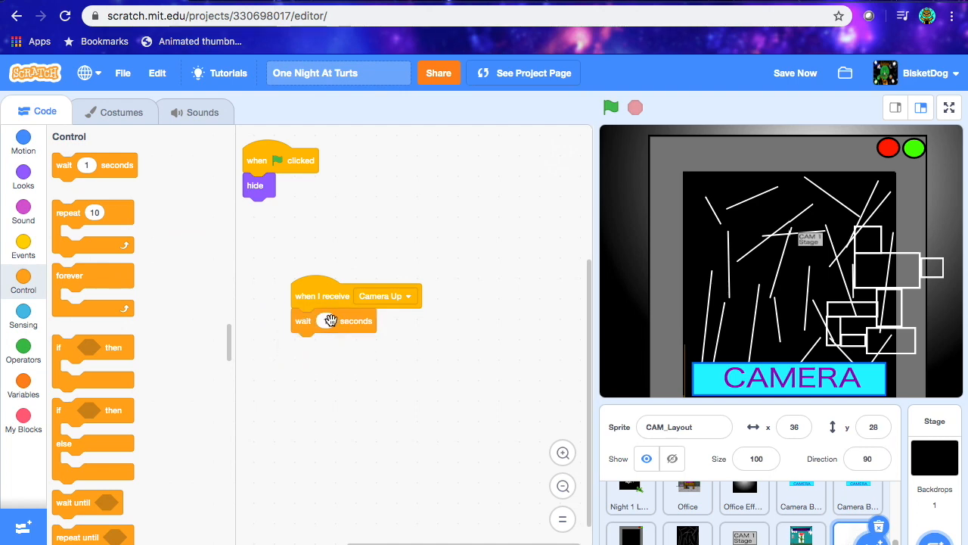
{"action": "type", "text": ".2"}
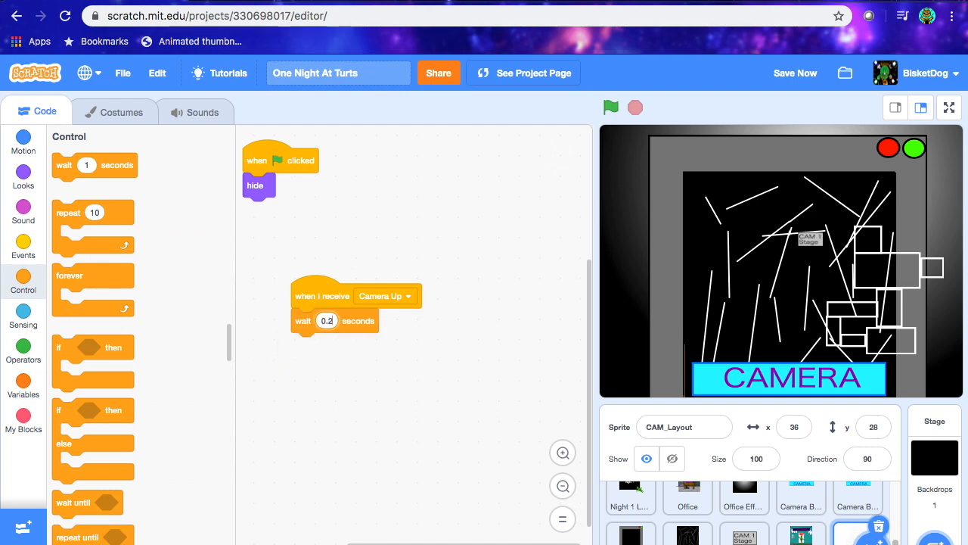
{"action": "left_click", "coordinate": [19, 180]}
{"action": "scroll", "coordinate": [65, 379], "scroll_direction": "down", "scroll_amount": 5}
{"action": "left_click_drag", "start_coordinate": [75, 145], "coordinate": [311, 353]}
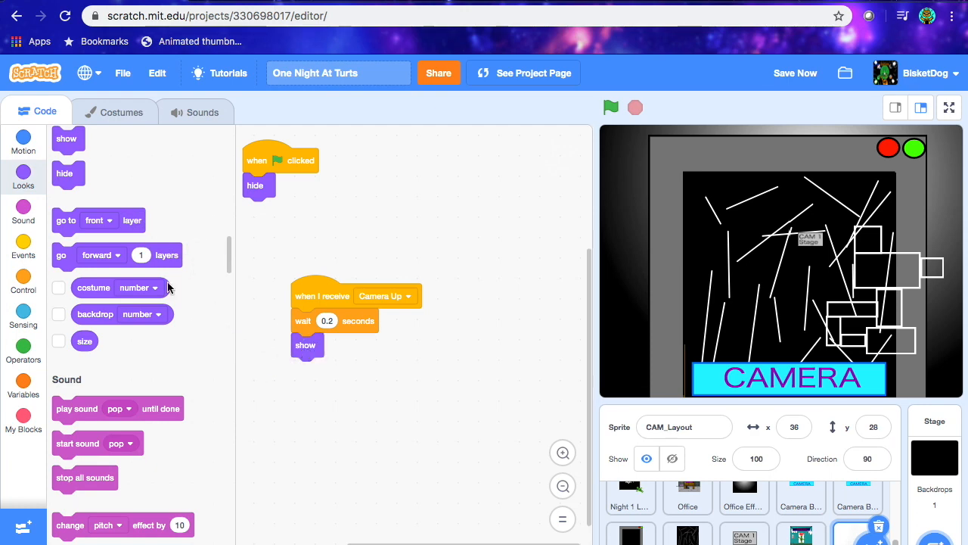
Check the CAM_1 sprite's scripts, and insert "go to front layer" above the wait in CAM_Layout's Camera Up script.
{"action": "left_click", "coordinate": [744, 536]}
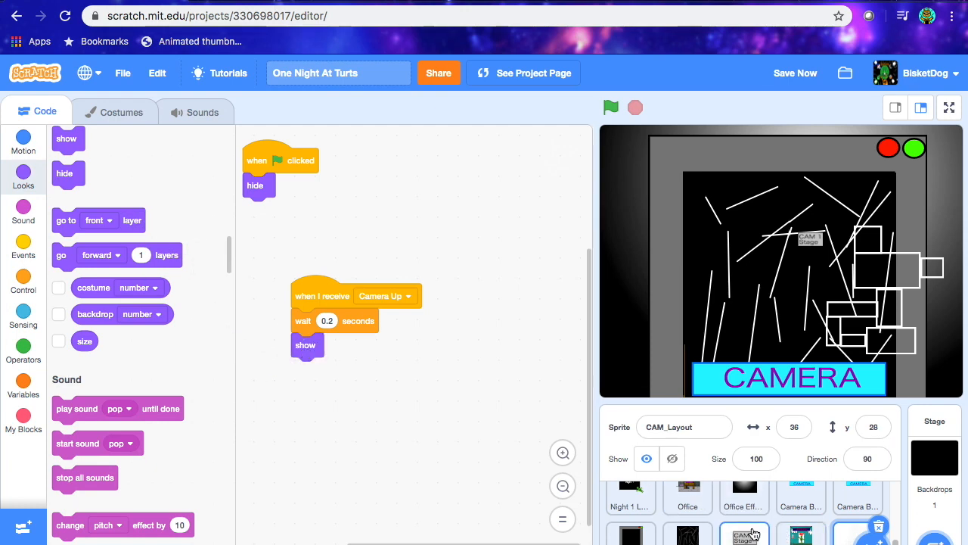
{"action": "left_click_drag", "start_coordinate": [469, 471], "coordinate": [430, 489]}
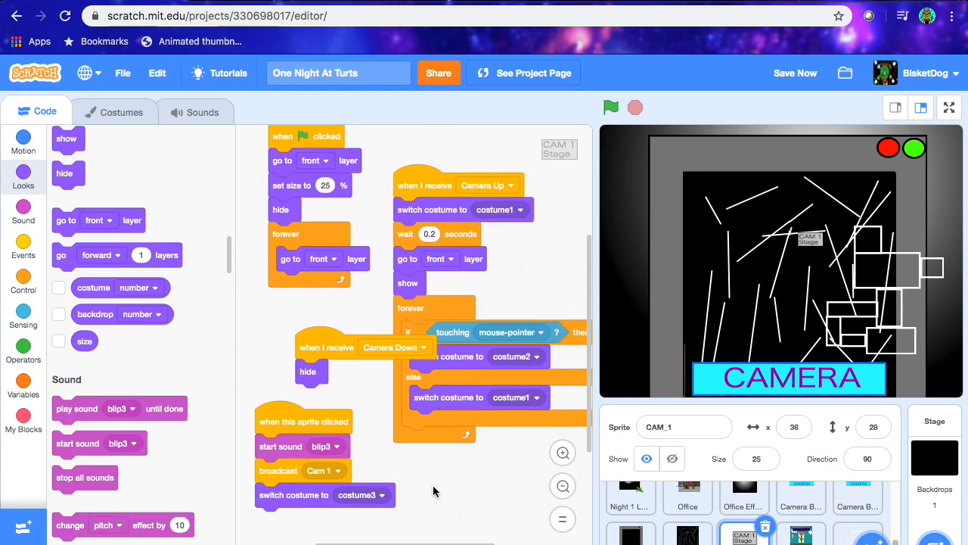
{"action": "left_click", "coordinate": [853, 535]}
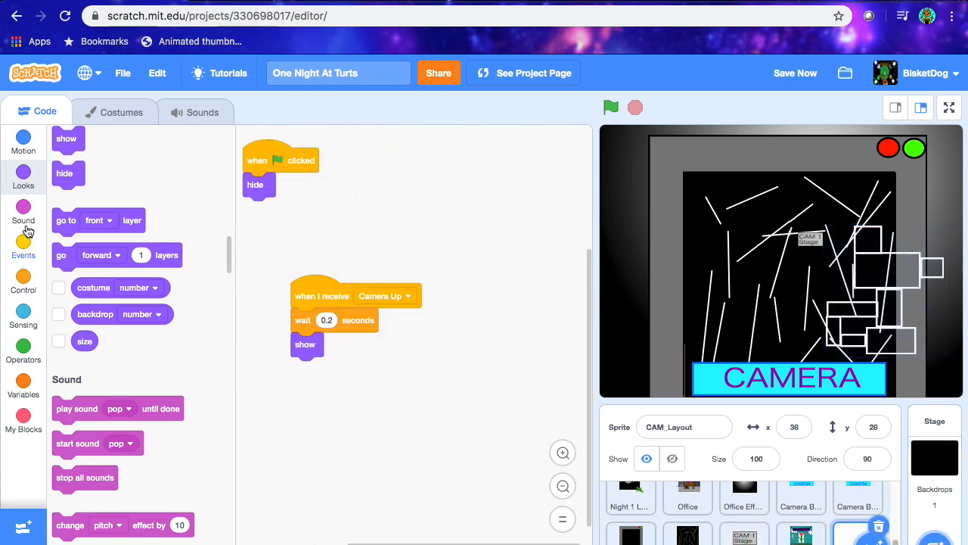
{"action": "left_click_drag", "start_coordinate": [62, 220], "coordinate": [317, 318]}
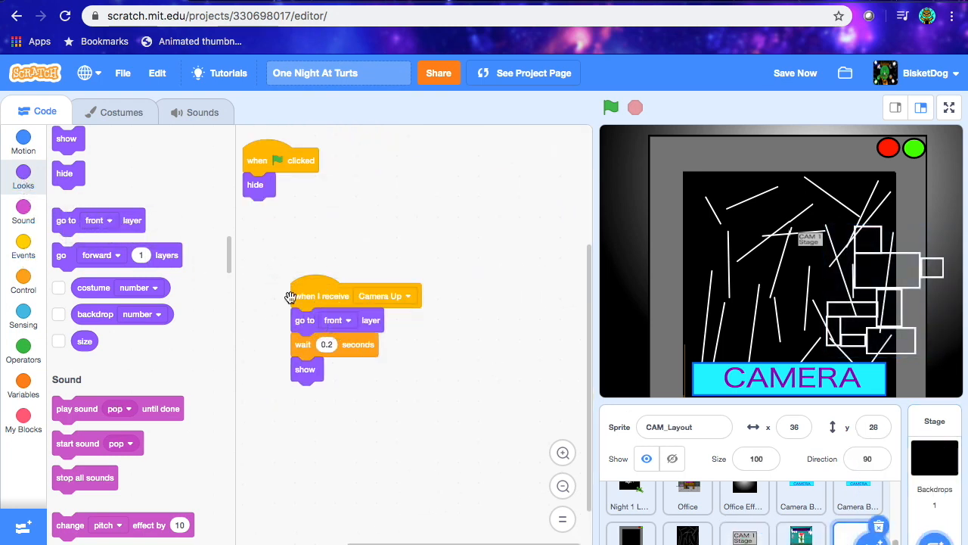
Insert "switch costume to costume1" directly under the Camera Up hat block and save the project.
{"action": "scroll", "coordinate": [68, 227], "scroll_direction": "up", "scroll_amount": 10}
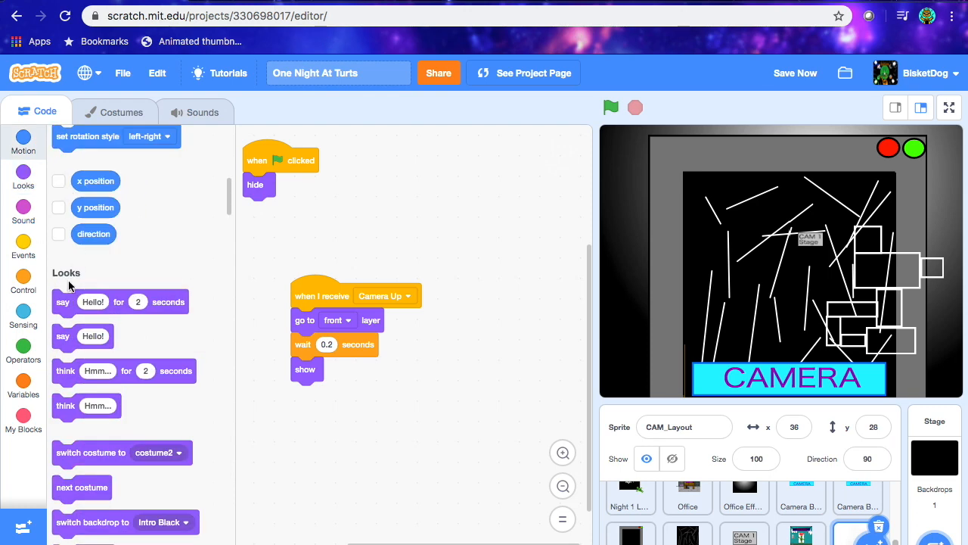
{"action": "left_click_drag", "start_coordinate": [85, 457], "coordinate": [396, 327]}
{"action": "left_click", "coordinate": [406, 324]}
{"action": "left_click", "coordinate": [393, 359]}
{"action": "scroll", "coordinate": [559, 298], "scroll_direction": "down", "scroll_amount": 1}
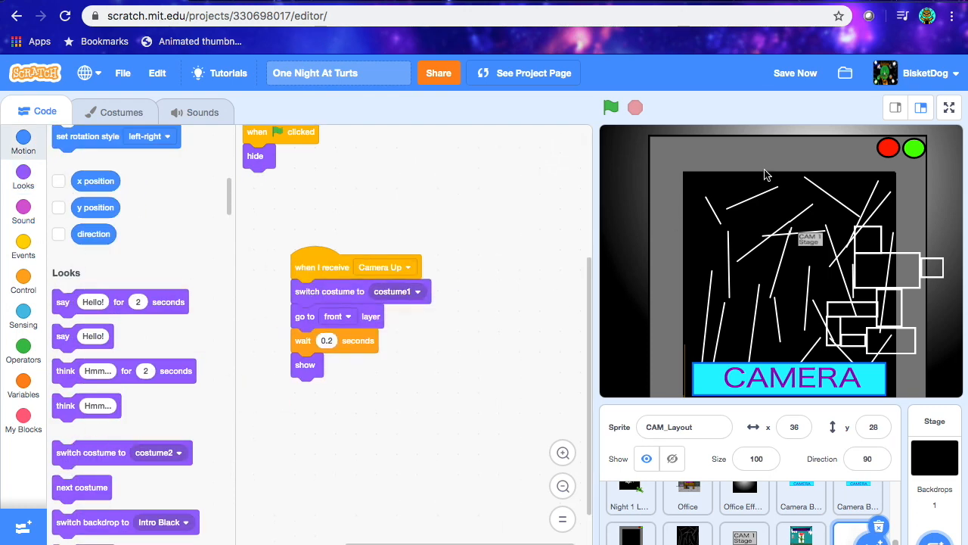
{"action": "left_click", "coordinate": [799, 75]}
Append a forever loop to the Camera Up script containing a 1-second wait followed by next costume.
{"action": "left_click", "coordinate": [22, 284]}
{"action": "left_click_drag", "start_coordinate": [87, 306], "coordinate": [275, 385]}
{"action": "left_click", "coordinate": [22, 174]}
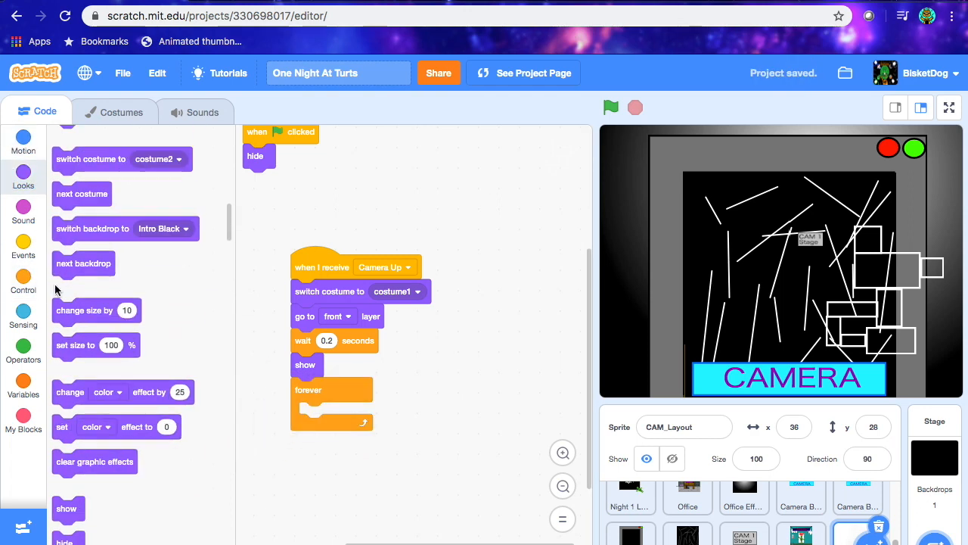
{"action": "left_click_drag", "start_coordinate": [72, 196], "coordinate": [316, 435]}
{"action": "left_click", "coordinate": [22, 280]}
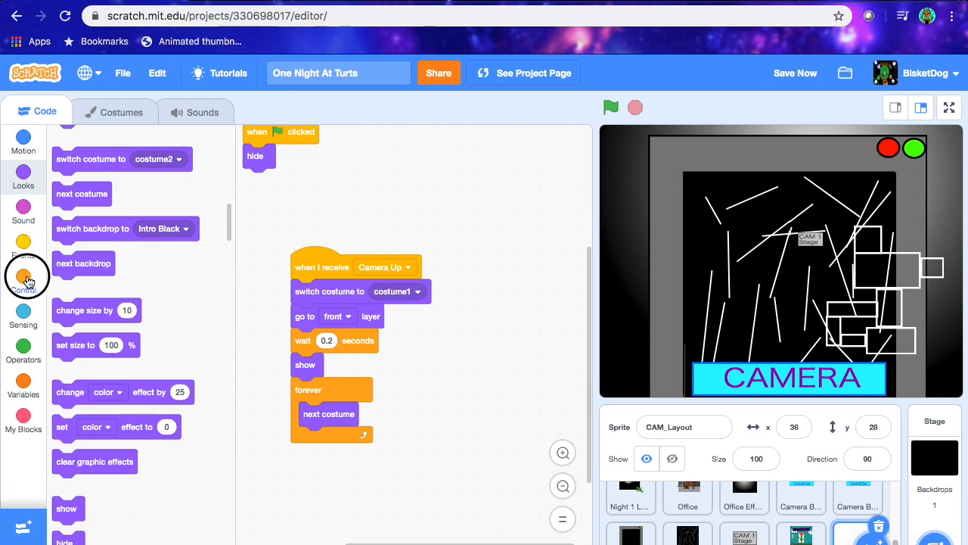
{"action": "left_click_drag", "start_coordinate": [65, 173], "coordinate": [310, 425]}
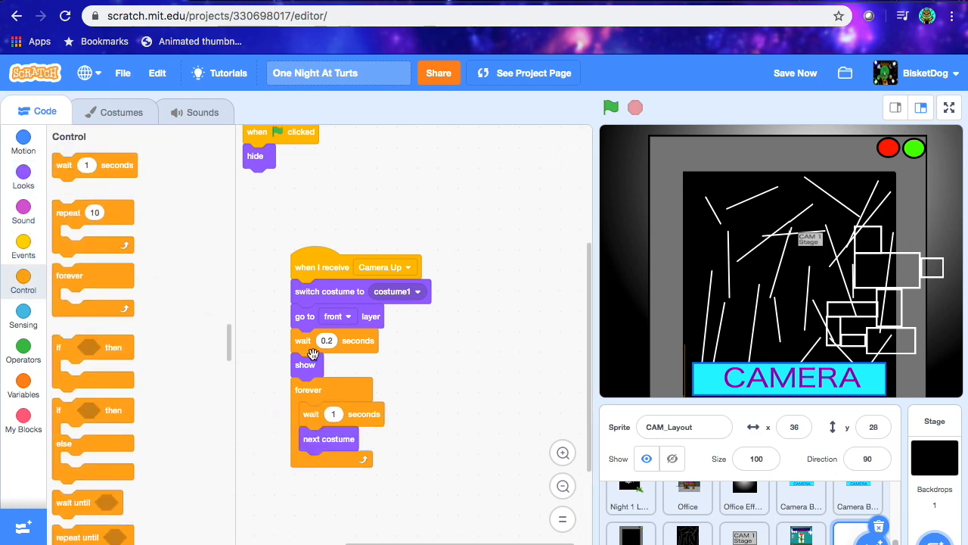
Run the Camera Up script and set the wait inside its forever loop to 0.5 seconds.
{"action": "left_click", "coordinate": [309, 267]}
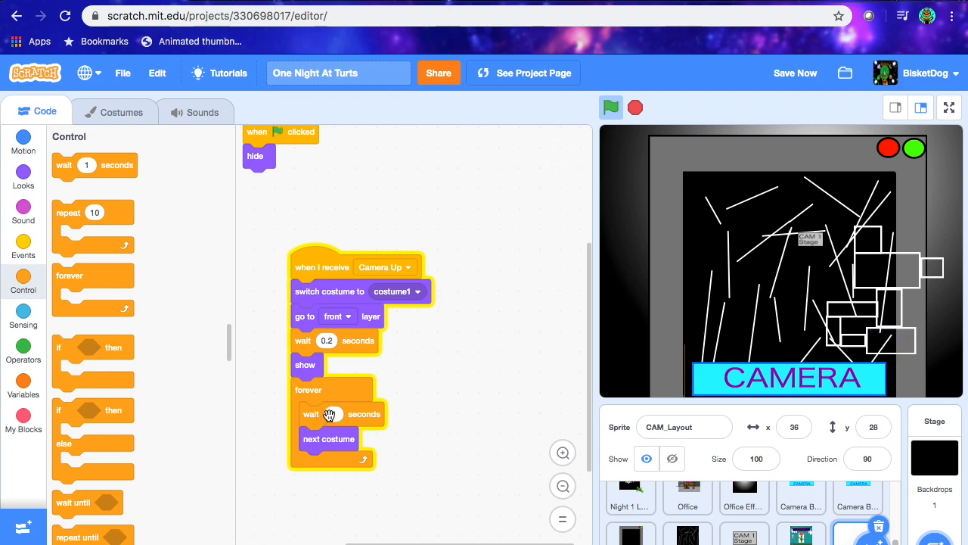
{"action": "key", "text": "BackSpace"}
{"action": "type", "text": "0.8"}
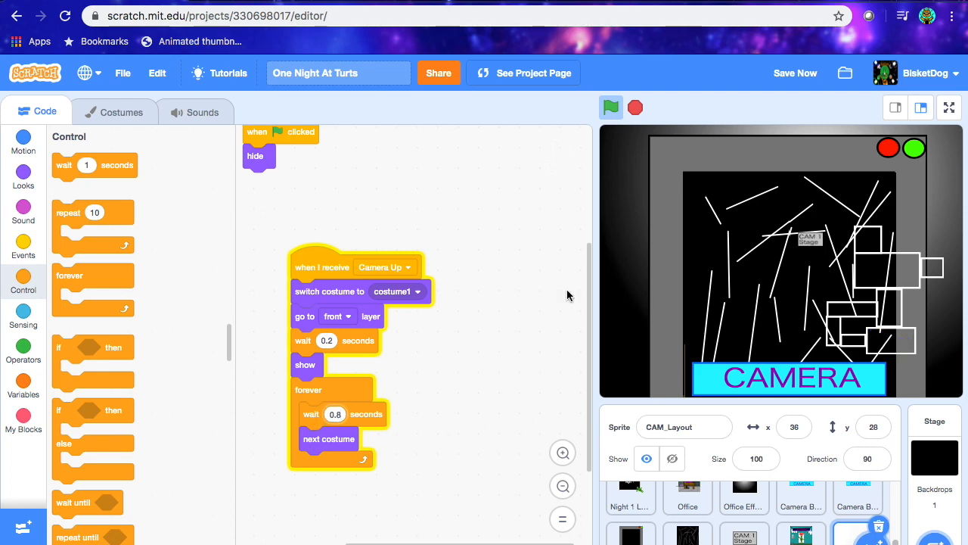
{"action": "key", "text": "BackSpace"}
{"action": "type", "text": "5"}
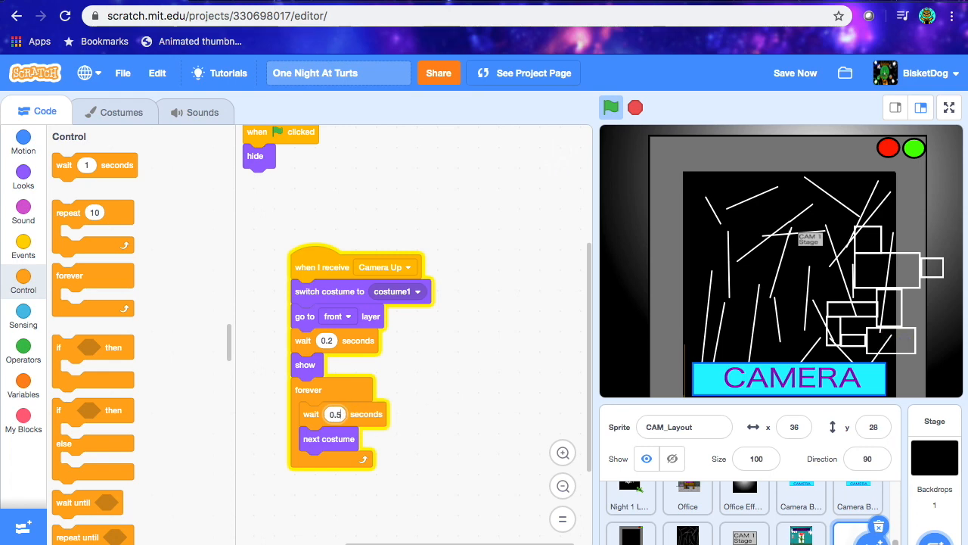
Save the project and preview the blinking map on the full-screen stage.
{"action": "left_click", "coordinate": [457, 346]}
{"action": "left_click", "coordinate": [784, 80]}
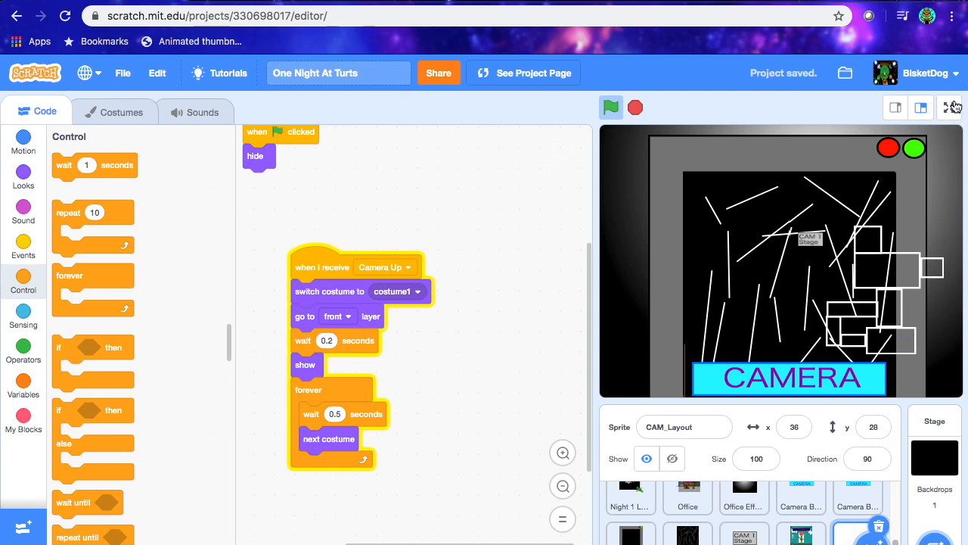
{"action": "left_click", "coordinate": [952, 107]}
{"action": "left_click", "coordinate": [792, 73]}
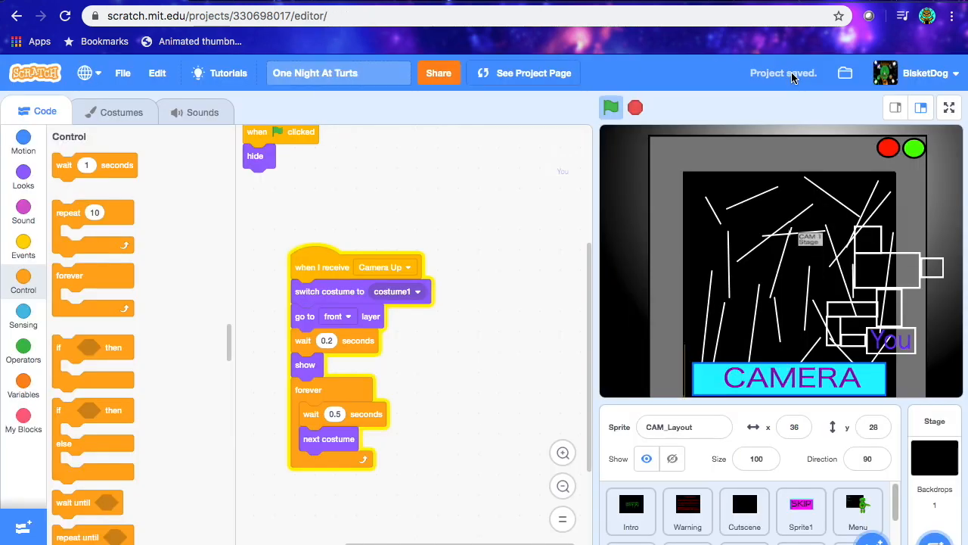
Add a Camera Down receiver script containing a hide block to CAM_Layout and save the project.
{"action": "left_click", "coordinate": [23, 244]}
{"action": "left_click_drag", "start_coordinate": [60, 399], "coordinate": [312, 163]}
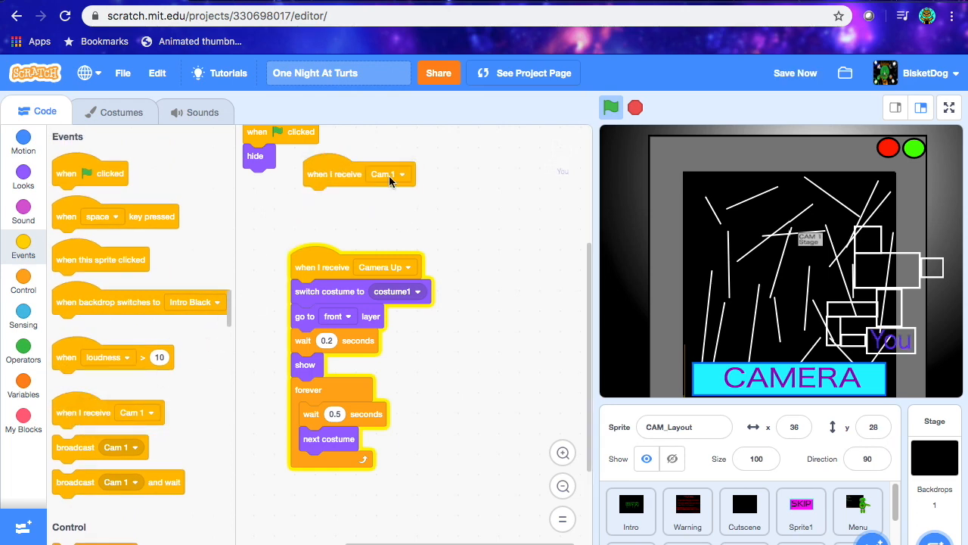
{"action": "left_click", "coordinate": [389, 175]}
{"action": "left_click", "coordinate": [325, 258]}
{"action": "scroll", "coordinate": [83, 303], "scroll_direction": "up", "scroll_amount": 10}
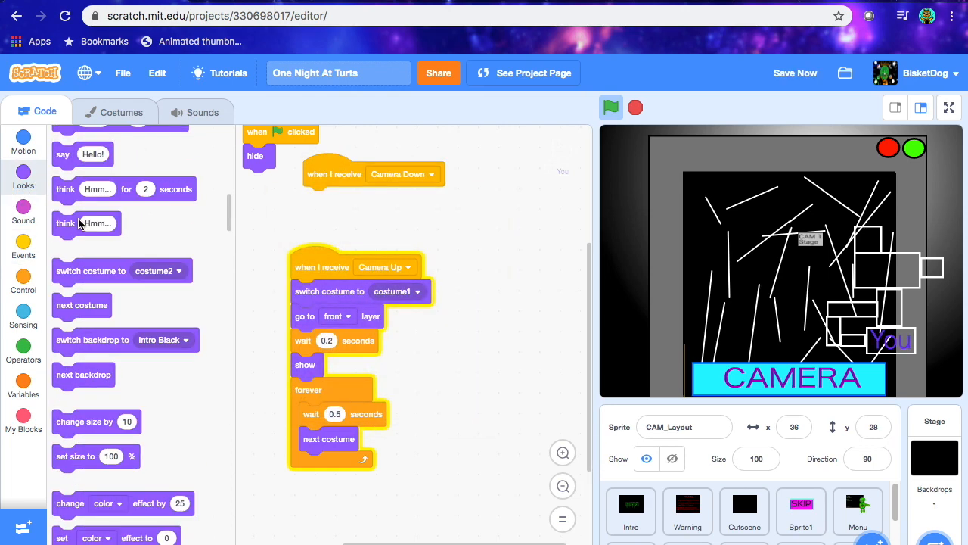
{"action": "left_click_drag", "start_coordinate": [75, 386], "coordinate": [314, 195]}
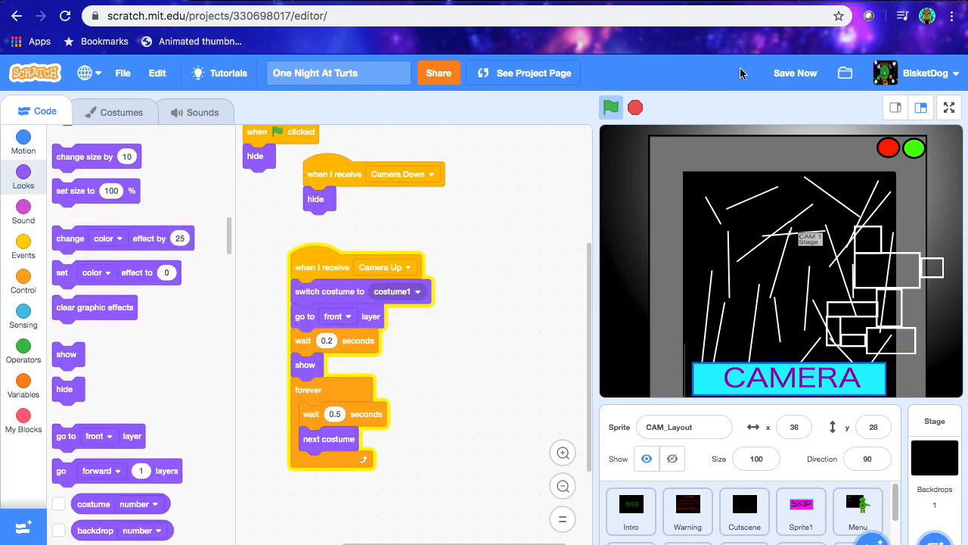
{"action": "left_click", "coordinate": [787, 73]}
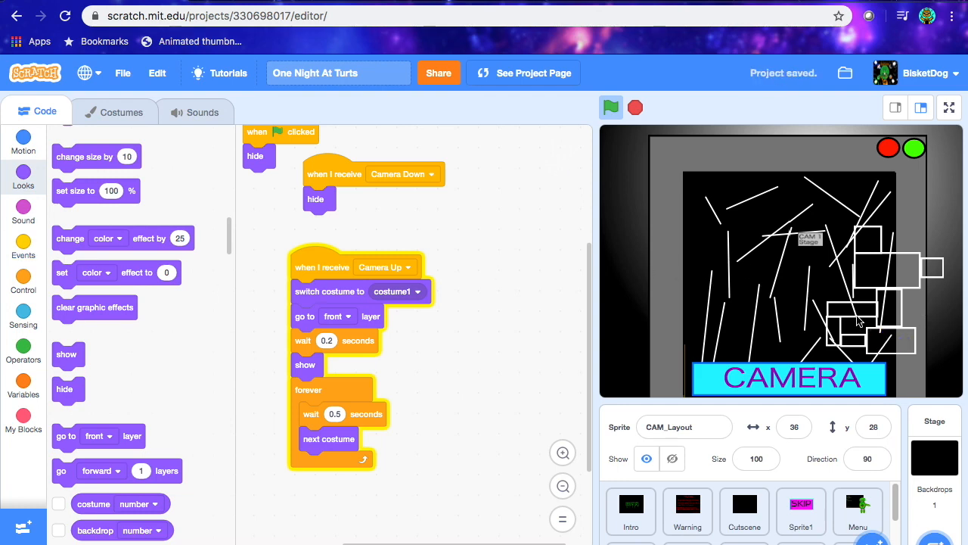
Reposition the CAM_Layout map within the camera screen on the stage to about x -36, y 4.
{"action": "left_click", "coordinate": [869, 313]}
{"action": "left_click", "coordinate": [869, 313]}
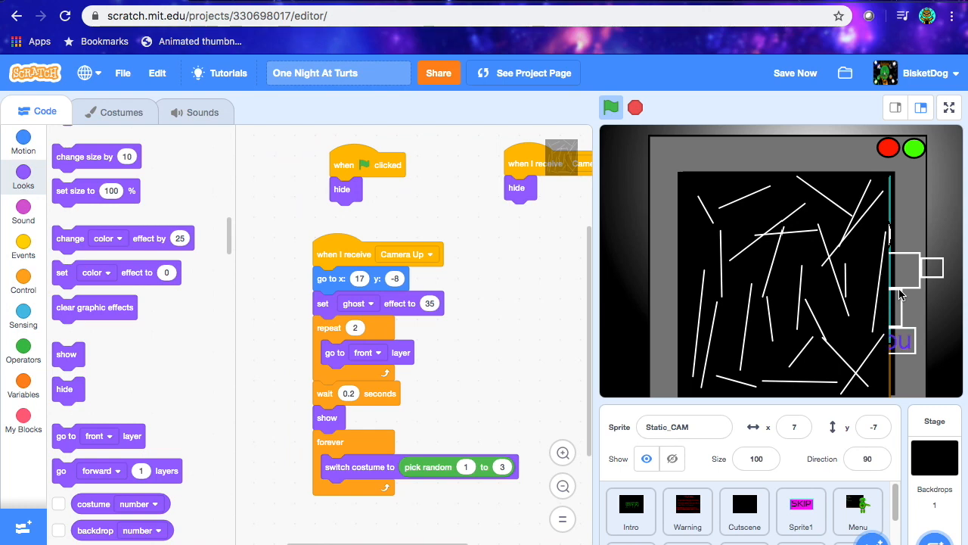
{"action": "left_click_drag", "start_coordinate": [869, 298], "coordinate": [843, 310]}
{"action": "scroll", "coordinate": [730, 507], "scroll_direction": "down", "scroll_amount": 3}
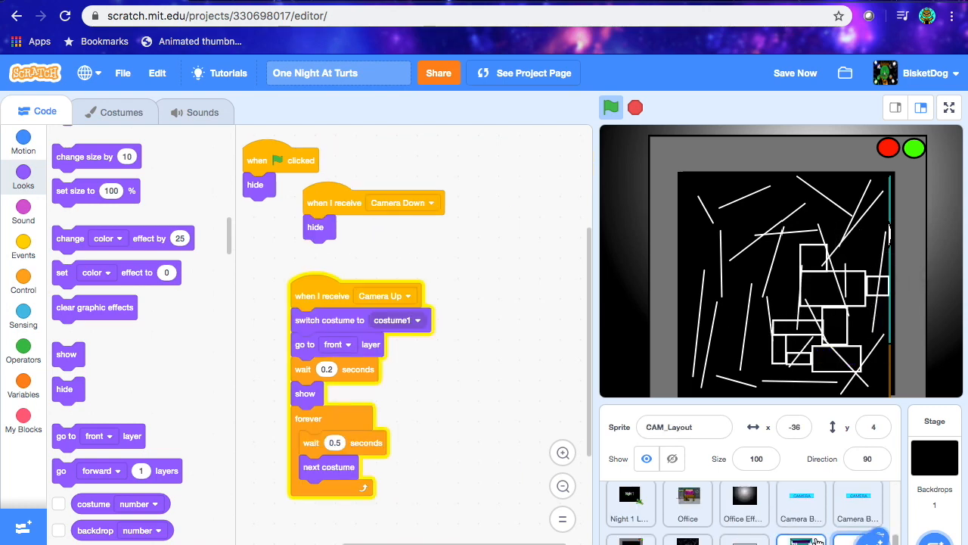
{"action": "scroll", "coordinate": [455, 373], "scroll_direction": "down", "scroll_amount": 1}
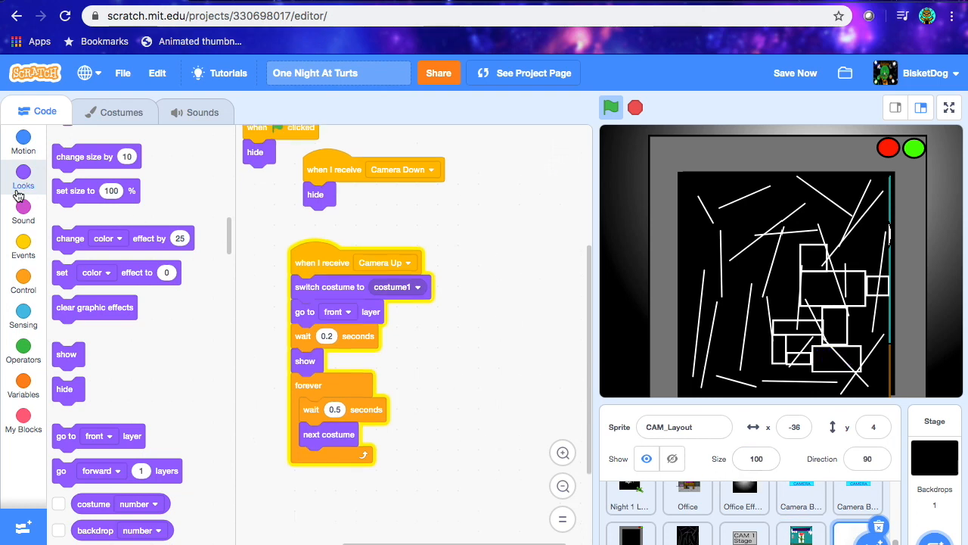
Insert "set size to 85 %" directly under the Camera Up hat block and reposition the map to about x -11, y -23.
{"action": "left_click_drag", "start_coordinate": [73, 192], "coordinate": [463, 259]}
{"action": "left_click", "coordinate": [479, 256]}
{"action": "type", "text": "85"}
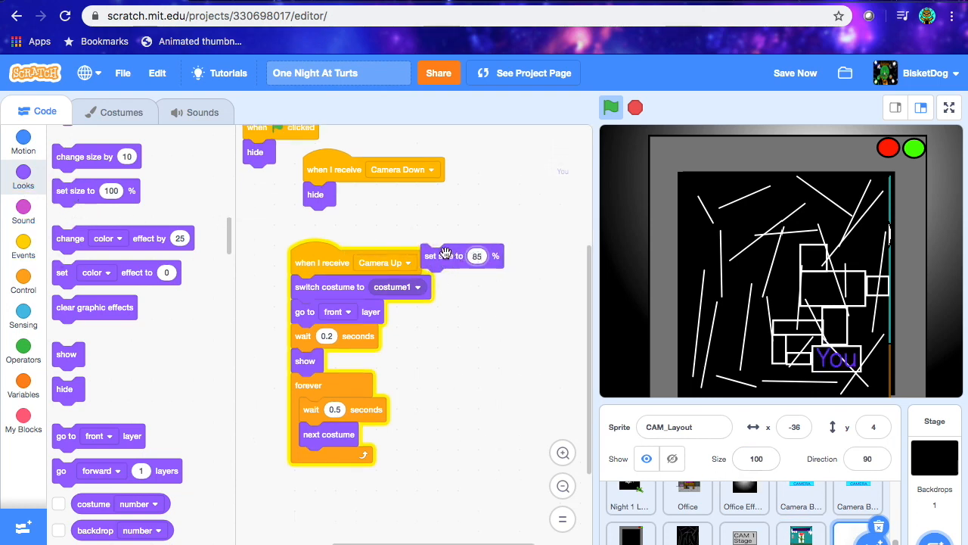
{"action": "left_click", "coordinate": [447, 254]}
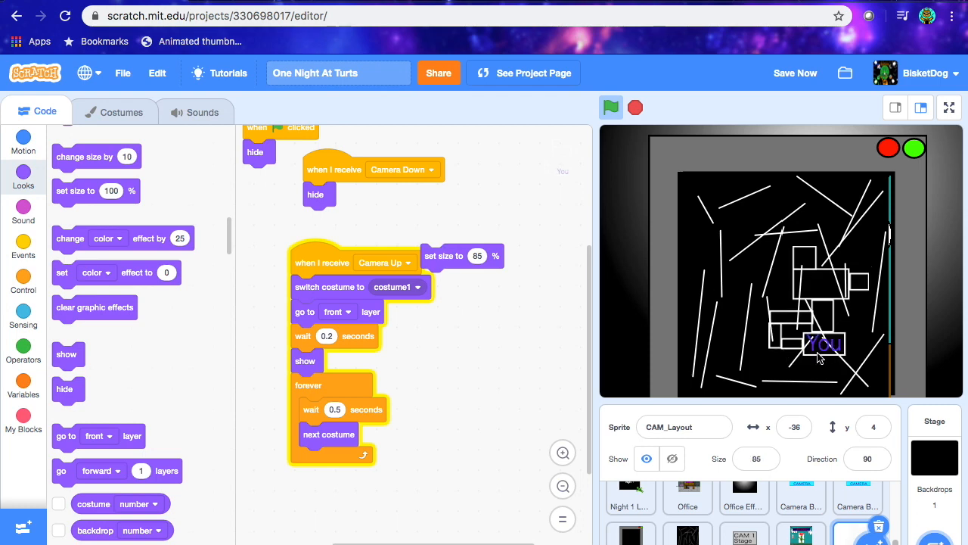
{"action": "left_click_drag", "start_coordinate": [818, 354], "coordinate": [837, 374]}
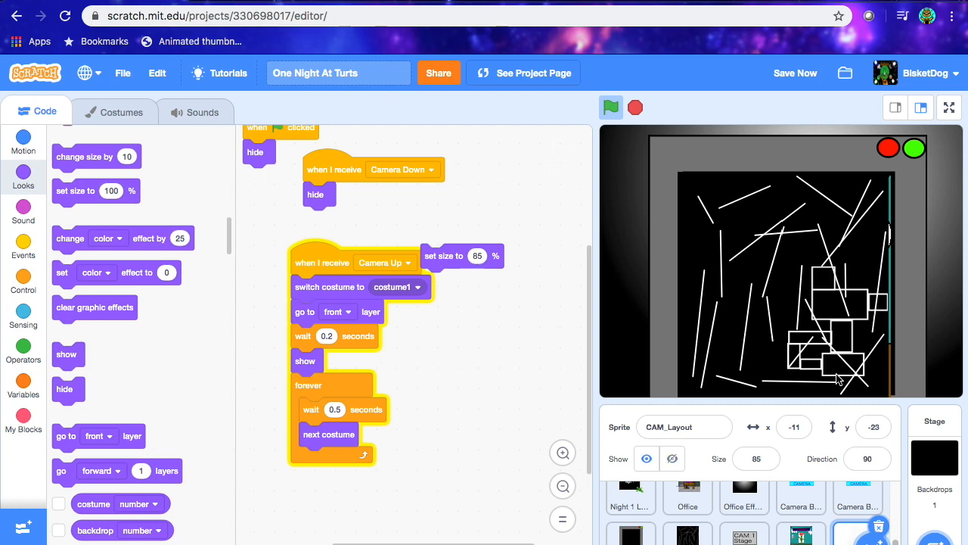
{"action": "left_click_drag", "start_coordinate": [481, 246], "coordinate": [351, 288]}
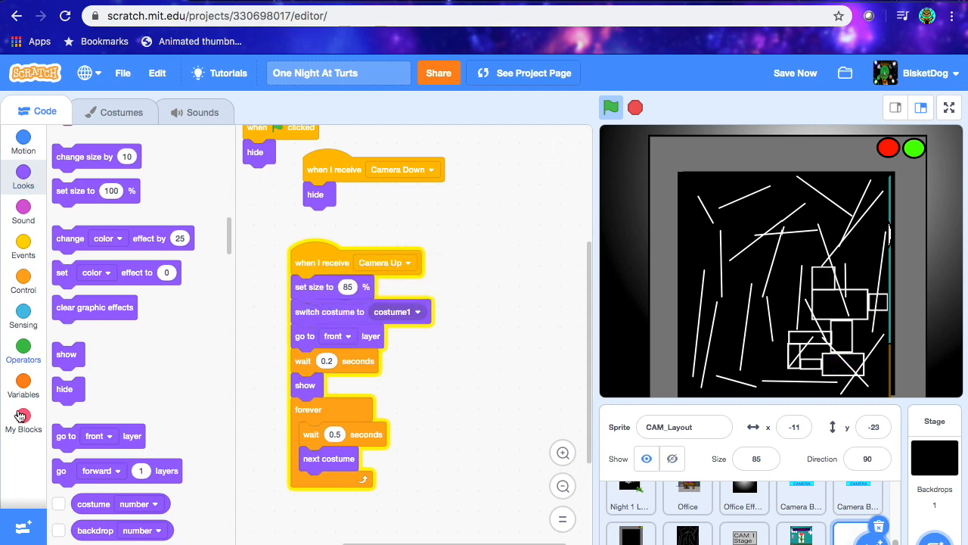
Insert "set ghost effect to 25" below the size block in the Camera Up script, run the script and save the project.
{"action": "left_click_drag", "start_coordinate": [61, 272], "coordinate": [315, 311]}
{"action": "left_click", "coordinate": [330, 311]}
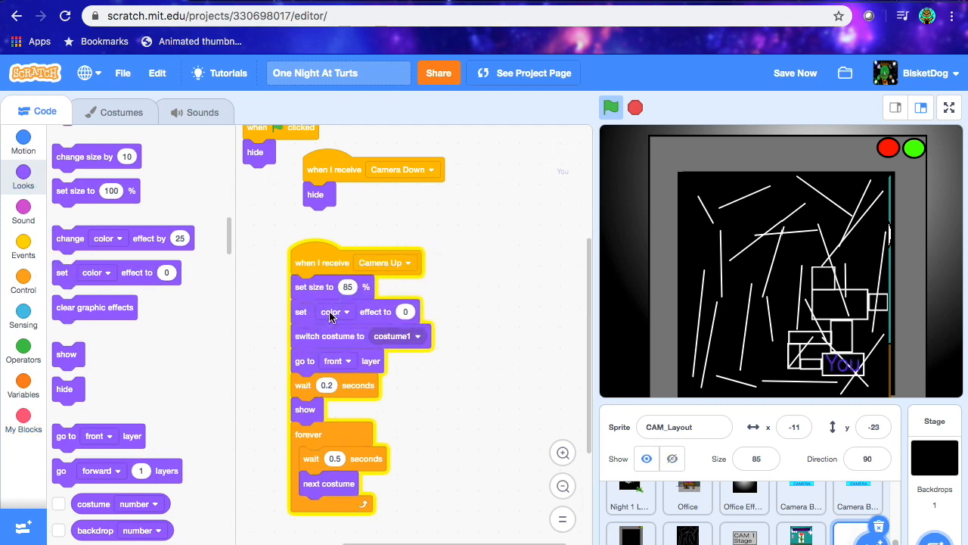
{"action": "left_click", "coordinate": [317, 490]}
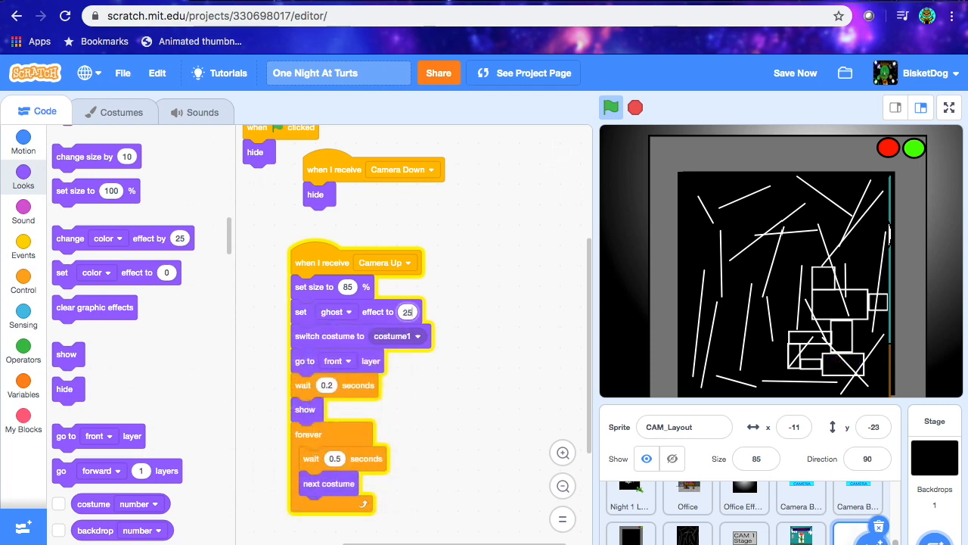
{"action": "type", "text": "25"}
{"action": "left_click", "coordinate": [298, 266]}
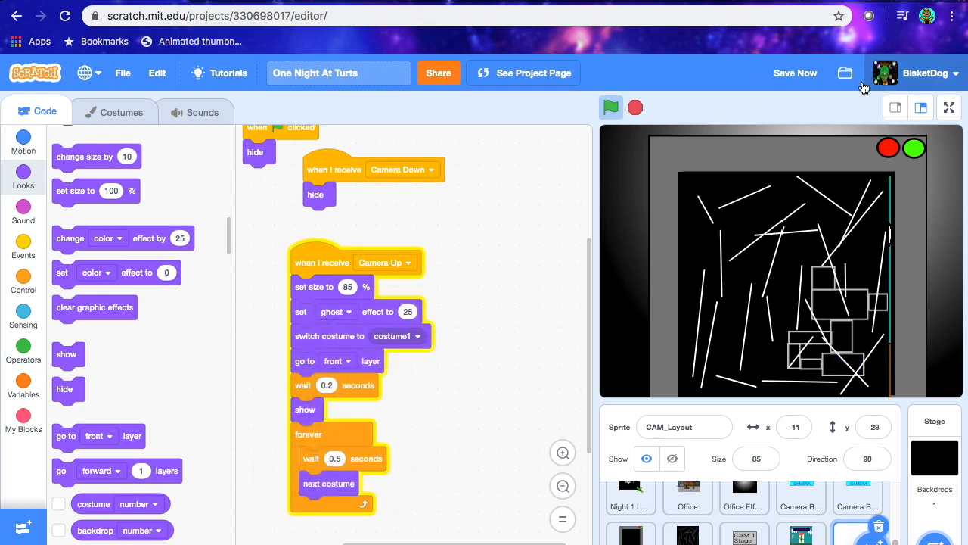
{"action": "left_click", "coordinate": [789, 73]}
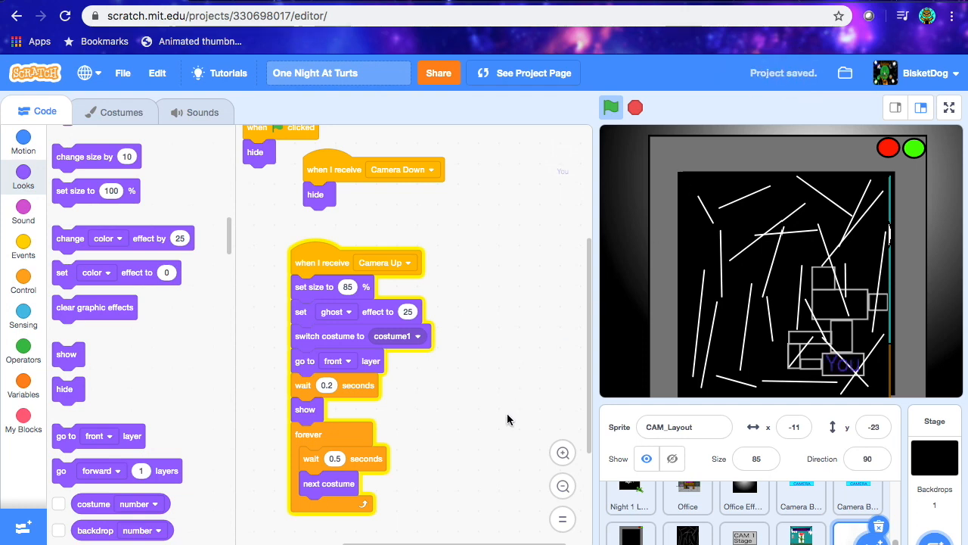
Bring the CAM_1 button to the front layer and place it above the map's uppermost room at about x 45, y -11.
{"action": "left_click", "coordinate": [730, 538]}
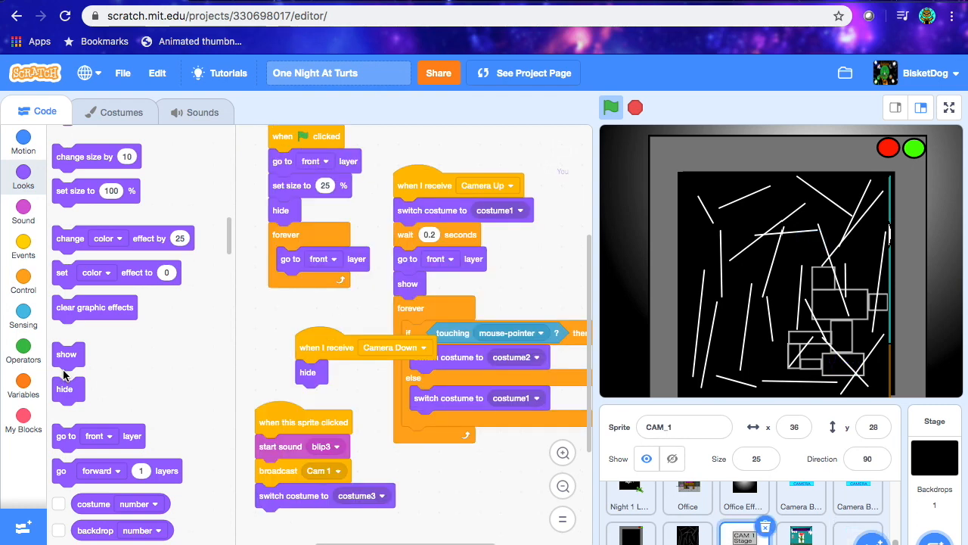
{"action": "left_click", "coordinate": [67, 438]}
{"action": "left_click_drag", "start_coordinate": [808, 246], "coordinate": [816, 276]}
Insert "go to x: 45 y: -11" under both the Camera Up and green flag hats of CAM_1 and save the project.
{"action": "left_click", "coordinate": [21, 145]}
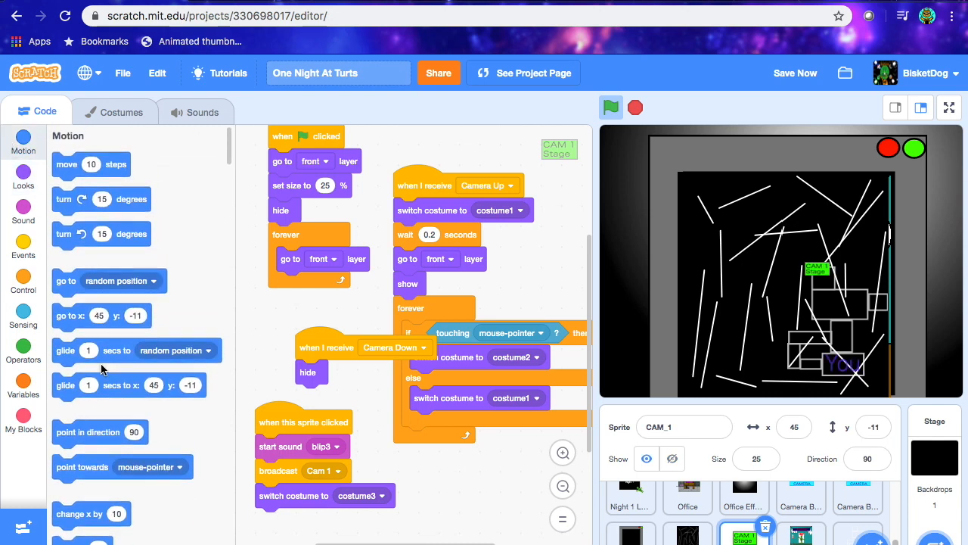
{"action": "left_click_drag", "start_coordinate": [71, 315], "coordinate": [427, 209]}
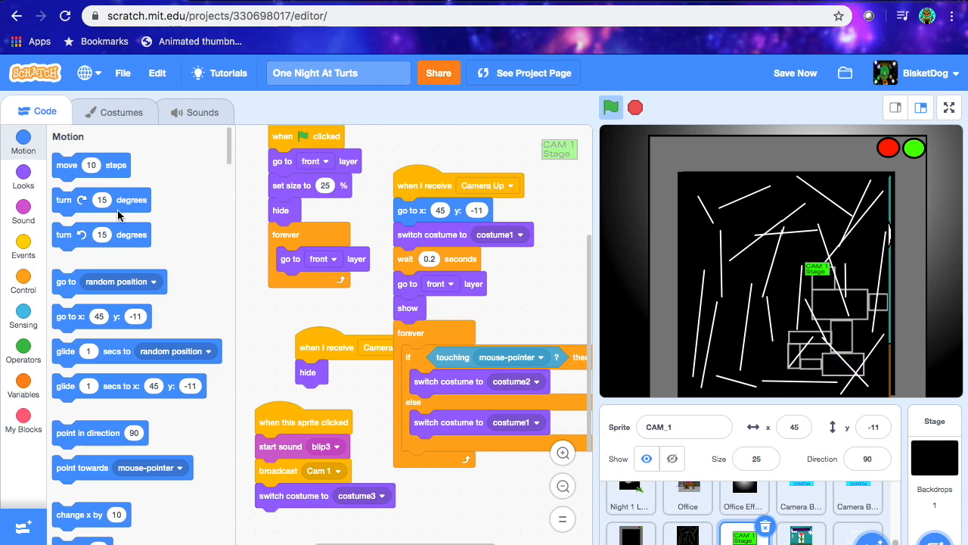
{"action": "left_click_drag", "start_coordinate": [71, 316], "coordinate": [273, 151]}
{"action": "left_click", "coordinate": [783, 71]}
Playtest the game full-screen from the start, entering the office and toggling the camera to check the map and CAM 1 button.
{"action": "left_click", "coordinate": [950, 107]}
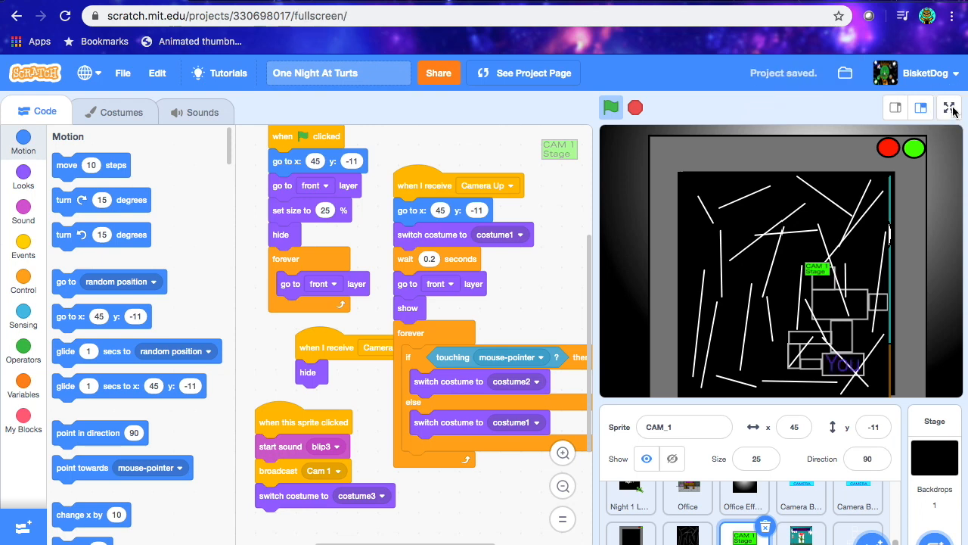
{"action": "left_click", "coordinate": [177, 71]}
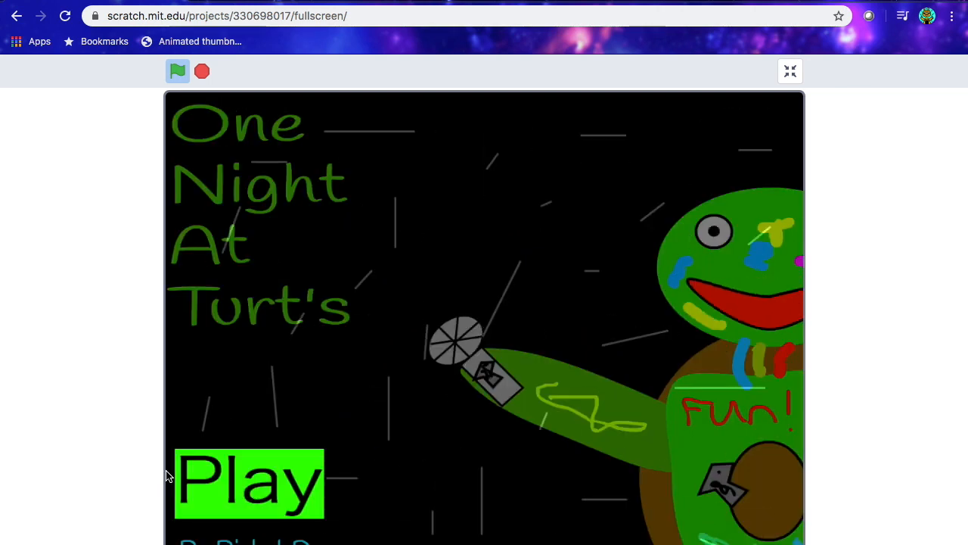
{"action": "left_click", "coordinate": [220, 478]}
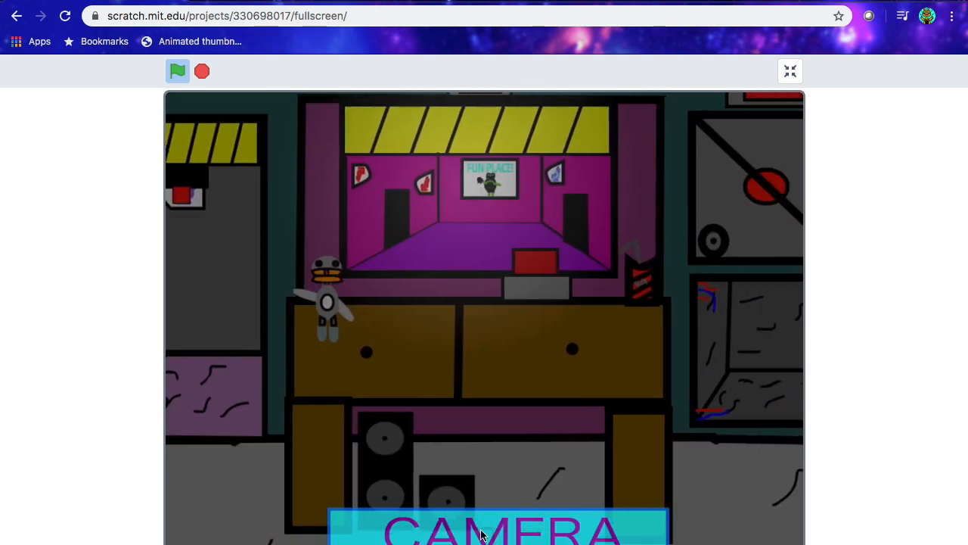
{"action": "left_click", "coordinate": [483, 534]}
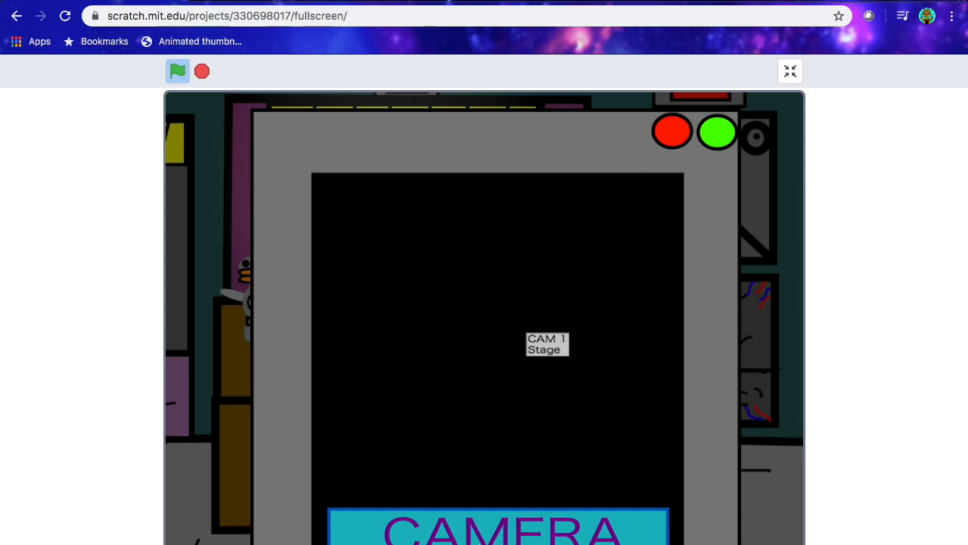
{"action": "left_click", "coordinate": [482, 533]}
{"action": "left_click", "coordinate": [470, 536]}
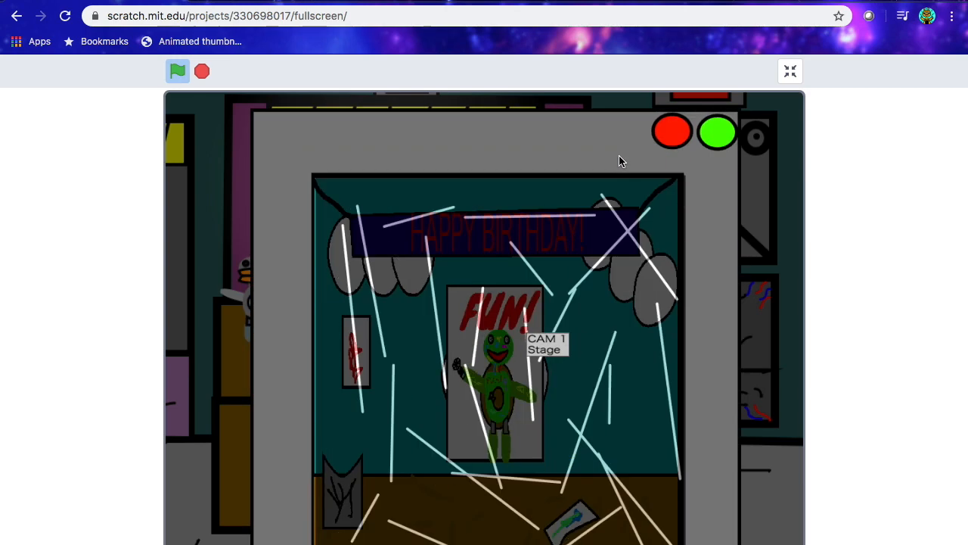
{"action": "left_click", "coordinate": [785, 83]}
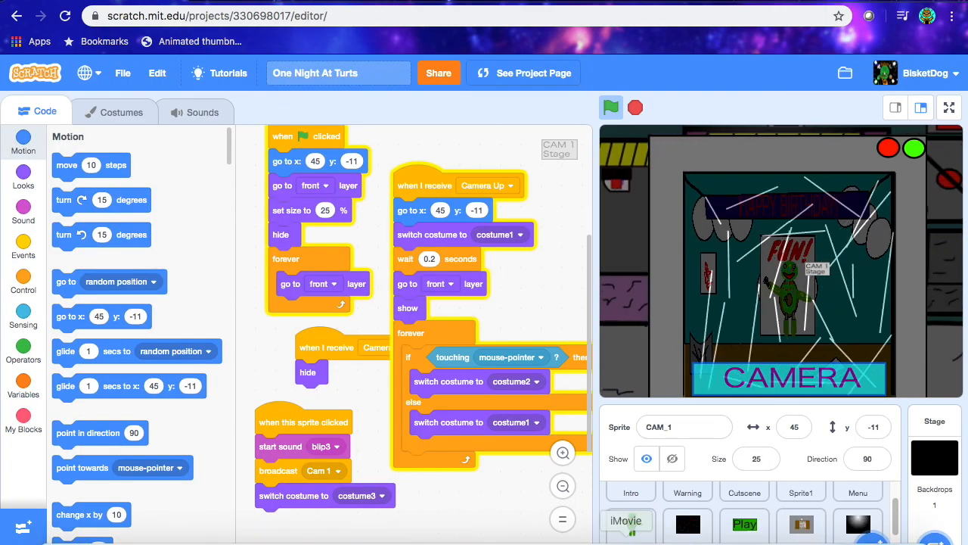
Wrap the "go to front layer" block of CAM_Layout's Camera Up script in a repeat 2 loop above the 0.2-second wait.
{"action": "scroll", "coordinate": [742, 522], "scroll_direction": "down", "scroll_amount": 2}
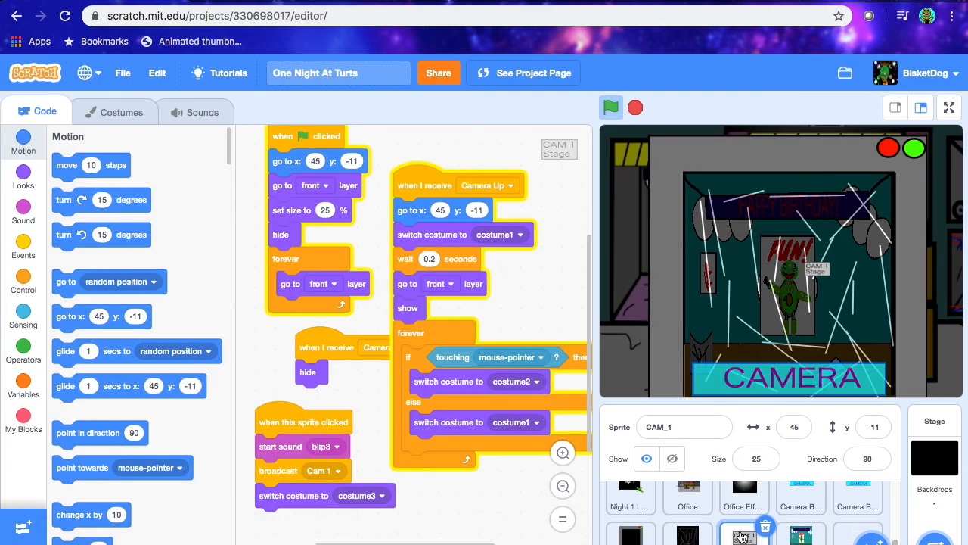
{"action": "left_click", "coordinate": [855, 534]}
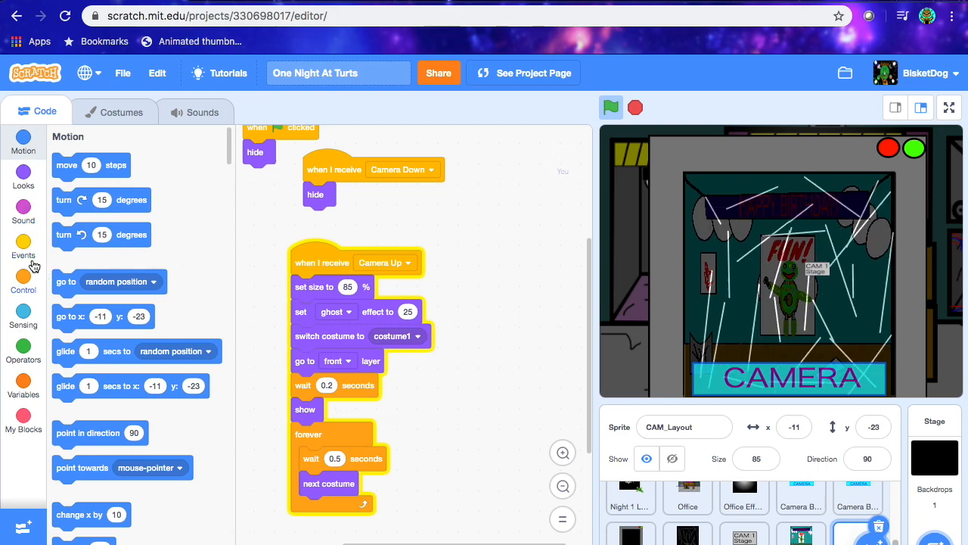
{"action": "left_click", "coordinate": [30, 277]}
{"action": "left_click_drag", "start_coordinate": [67, 212], "coordinate": [446, 337]}
{"action": "left_click_drag", "start_coordinate": [304, 387], "coordinate": [379, 429]}
{"action": "left_click_drag", "start_coordinate": [454, 336], "coordinate": [311, 361]}
{"action": "left_click", "coordinate": [333, 361]}
{"action": "type", "text": "2"}
{"action": "left_click_drag", "start_coordinate": [379, 426], "coordinate": [300, 428]}
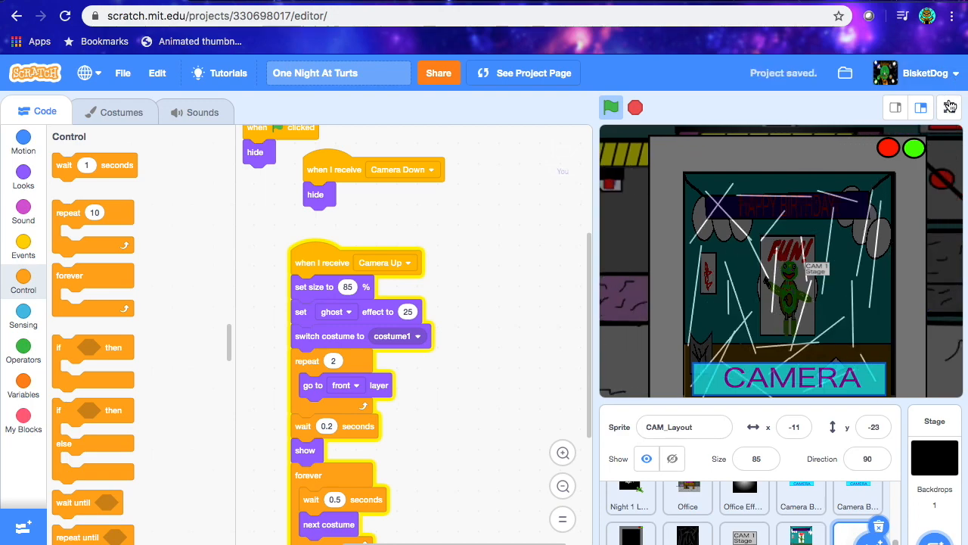
Retest the camera toggle full-screen to check the layering of the map, then return to the editor.
{"action": "left_click", "coordinate": [948, 108]}
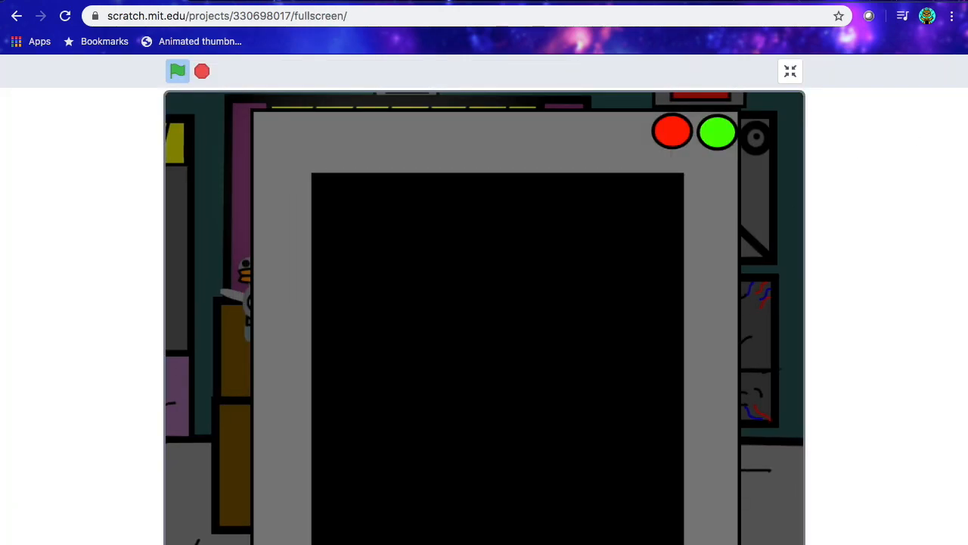
{"action": "left_click", "coordinate": [474, 532]}
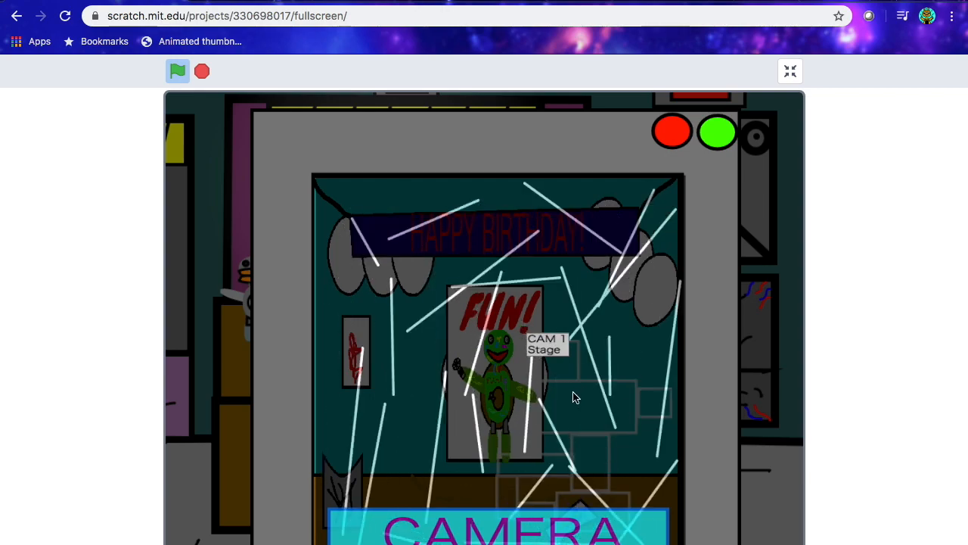
{"action": "left_click", "coordinate": [792, 72]}
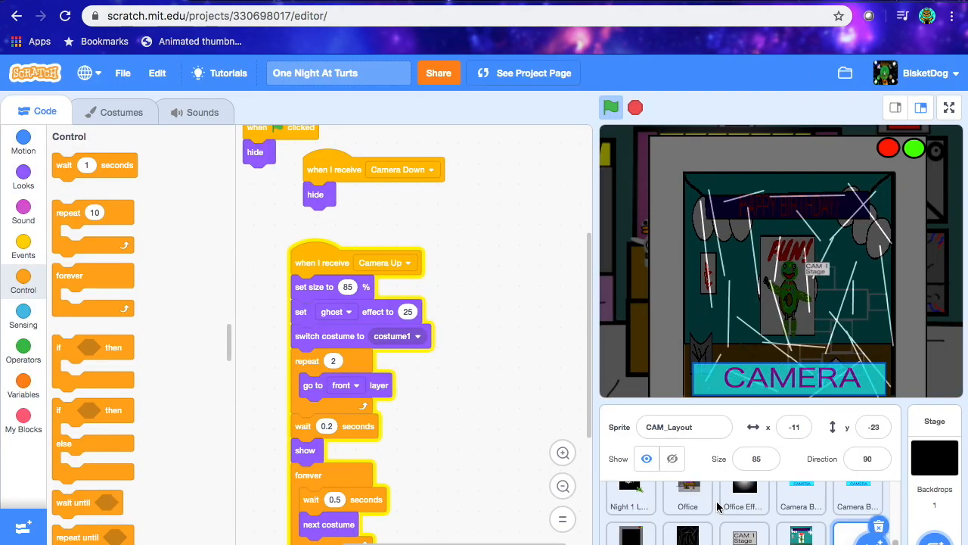
Hide the Static_CAM sprite on the stage and open the scripts of CAM_ROOMS.
{"action": "scroll", "coordinate": [299, 341], "scroll_direction": "down", "scroll_amount": 1}
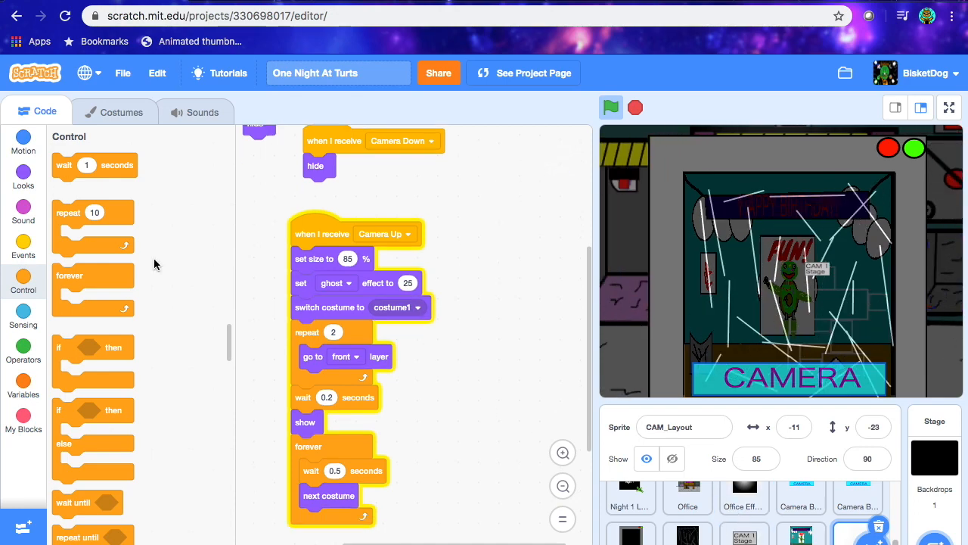
{"action": "left_click", "coordinate": [13, 182]}
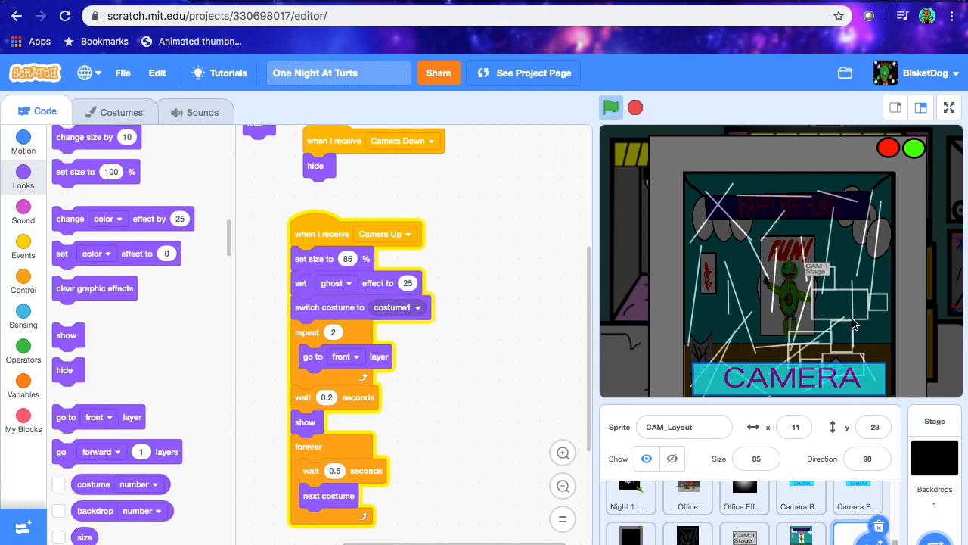
{"action": "left_click", "coordinate": [687, 534]}
{"action": "left_click", "coordinate": [75, 370]}
{"action": "left_click", "coordinate": [795, 534]}
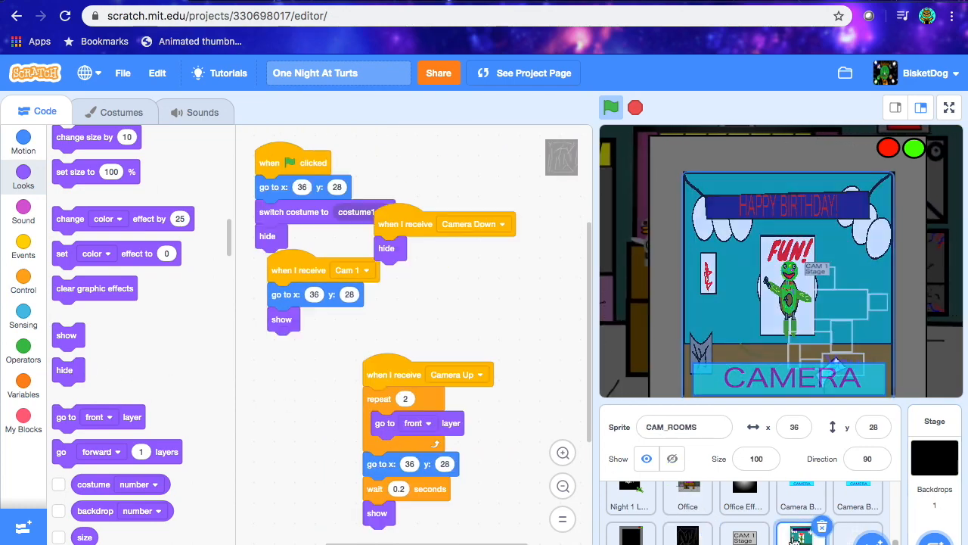
Reposition the CAM_Layout map to x -8, y 2 and insert "go to x: -8 y: 2" directly under its Camera Up hat.
{"action": "left_click", "coordinate": [858, 532]}
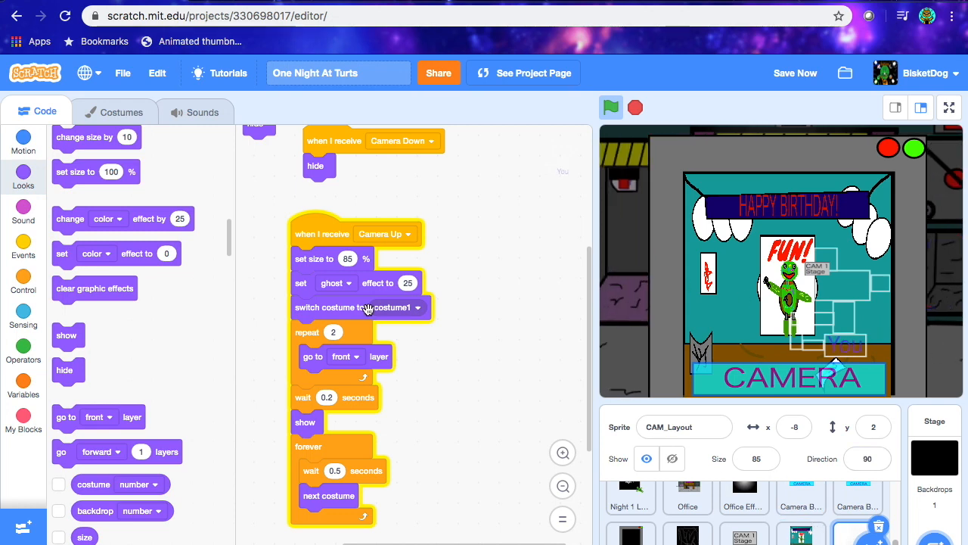
{"action": "scroll", "coordinate": [367, 309], "scroll_direction": "up", "scroll_amount": 2}
{"action": "left_click", "coordinate": [10, 135]}
{"action": "left_click_drag", "start_coordinate": [71, 318], "coordinate": [334, 409]}
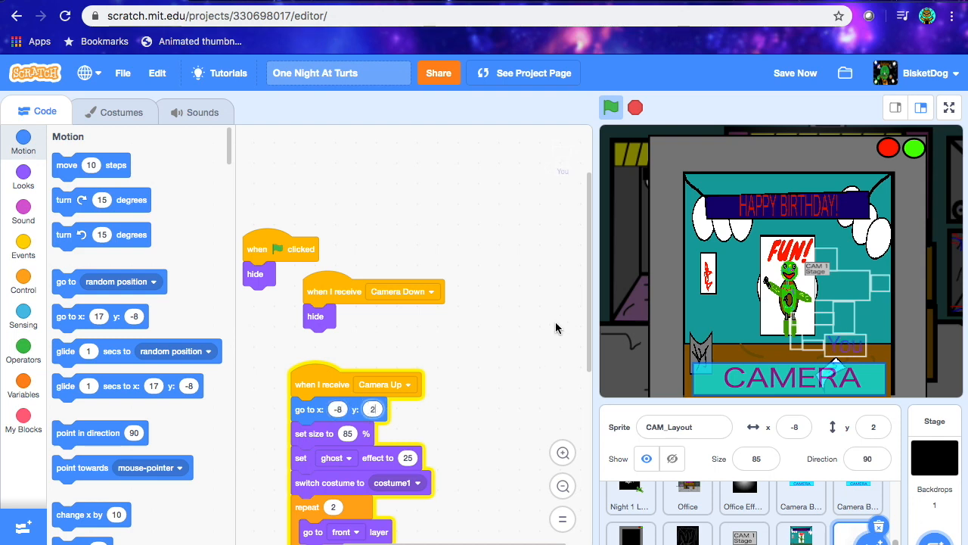
Set the go to blocks in CAM_1's green-flag and Camera Up scripts to x 45, y 10 and save the project.
{"action": "left_click", "coordinate": [744, 533]}
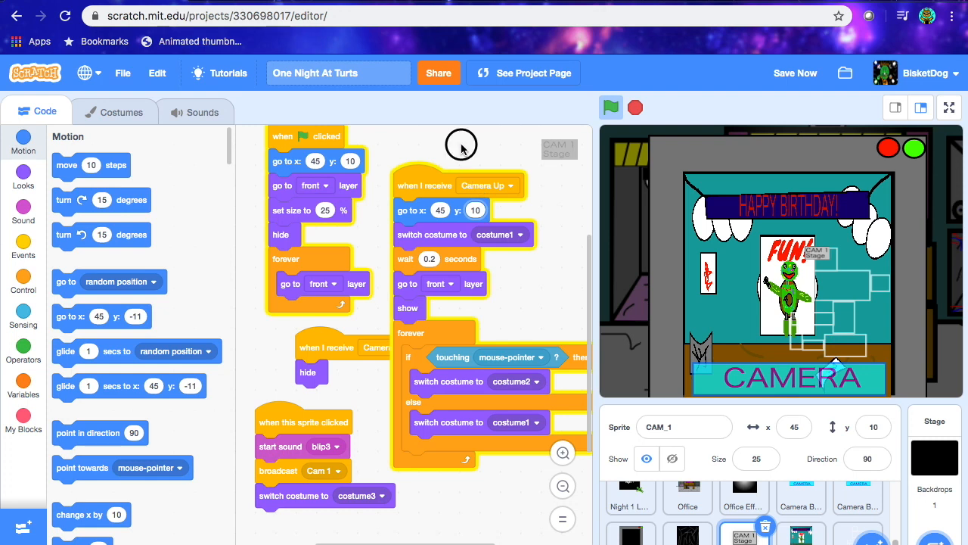
{"action": "left_click", "coordinate": [806, 73]}
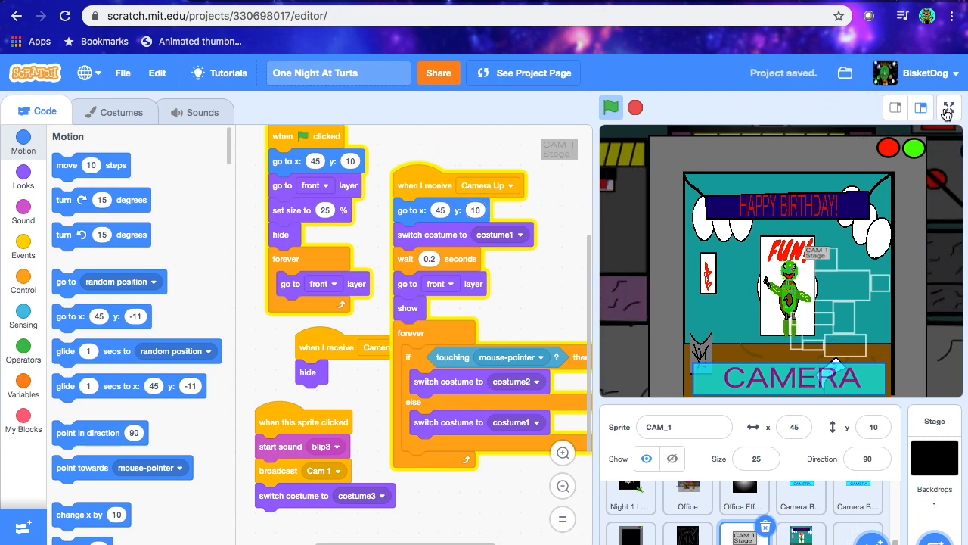
Test lowering and raising the camera full-screen to check the CAM_1 button's position on the map, then return to the editor.
{"action": "left_click", "coordinate": [948, 107]}
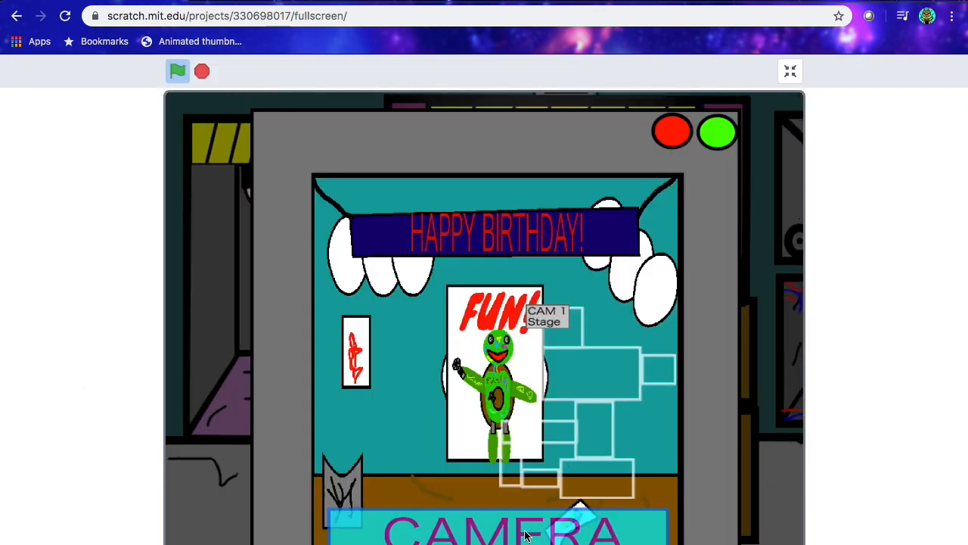
{"action": "left_click", "coordinate": [525, 532]}
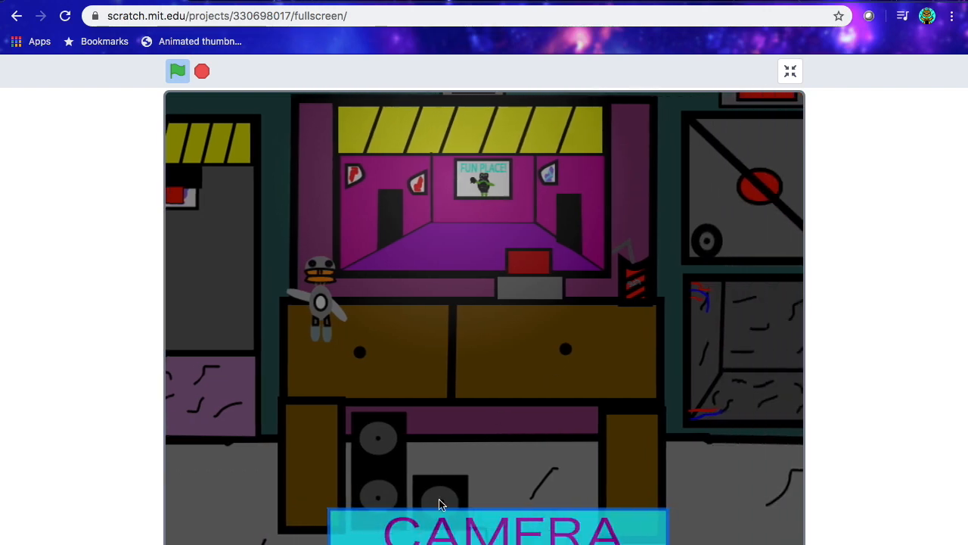
{"action": "left_click", "coordinate": [459, 533]}
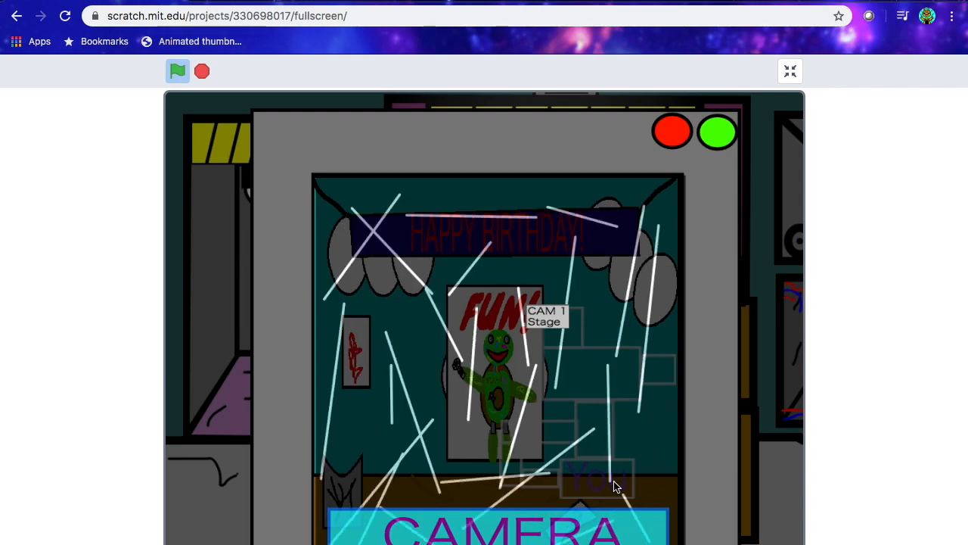
{"action": "left_click", "coordinate": [790, 71]}
Add a forever loop containing "go to front layer" under the hide block of CAM_Layout's green-flag script and save the project.
{"action": "scroll", "coordinate": [702, 533], "scroll_direction": "down", "scroll_amount": 3}
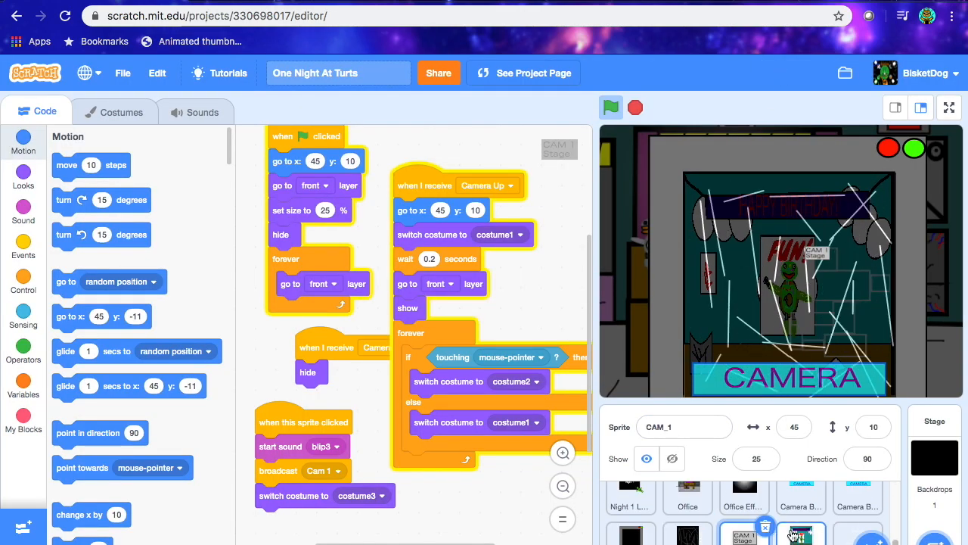
{"action": "left_click", "coordinate": [853, 533]}
{"action": "scroll", "coordinate": [423, 340], "scroll_direction": "down", "scroll_amount": 3}
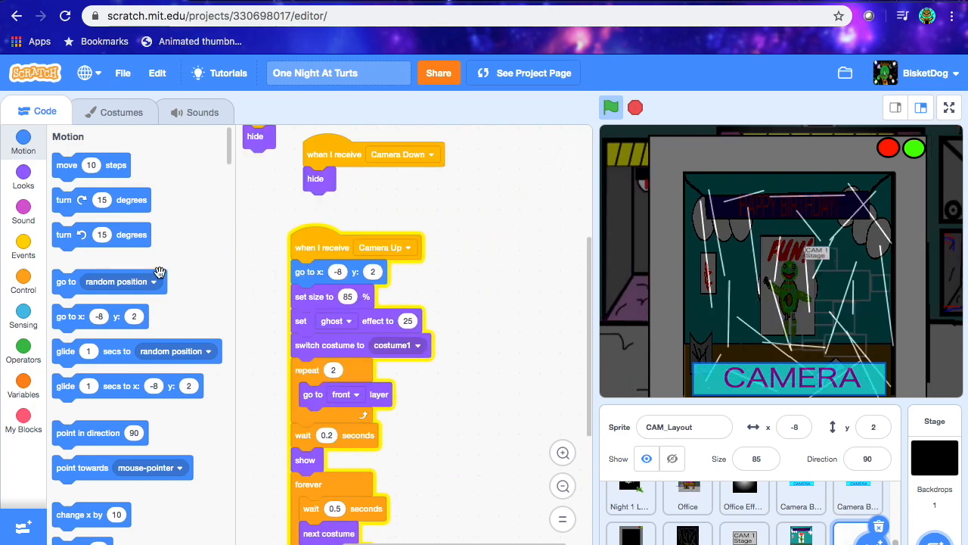
{"action": "left_click", "coordinate": [23, 244]}
{"action": "left_click", "coordinate": [24, 280]}
{"action": "left_click_drag", "start_coordinate": [70, 281], "coordinate": [259, 168]}
{"action": "left_click", "coordinate": [20, 180]}
{"action": "scroll", "coordinate": [75, 519], "scroll_direction": "down", "scroll_amount": 5}
{"action": "left_click_drag", "start_coordinate": [164, 361], "coordinate": [277, 172]}
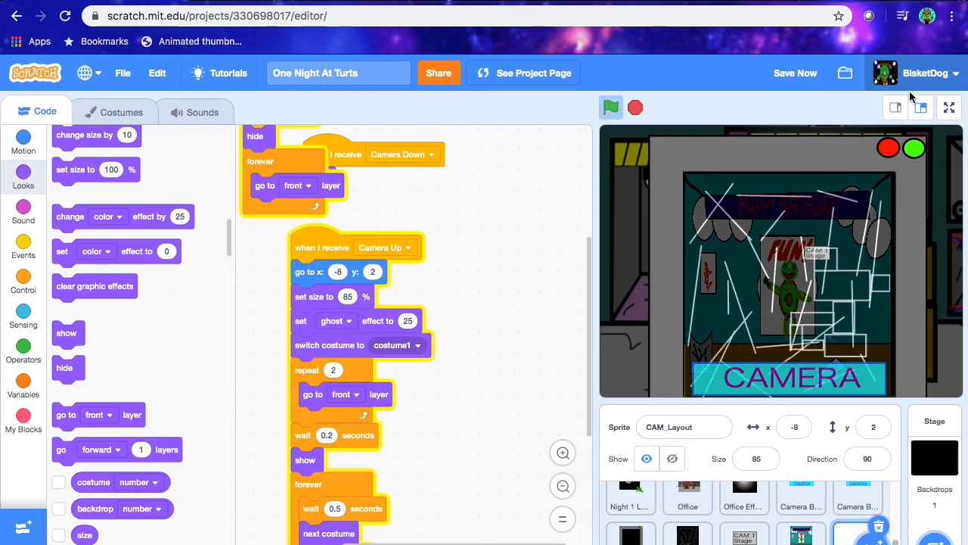
{"action": "left_click", "coordinate": [798, 72]}
{"action": "left_click", "coordinate": [65, 414]}
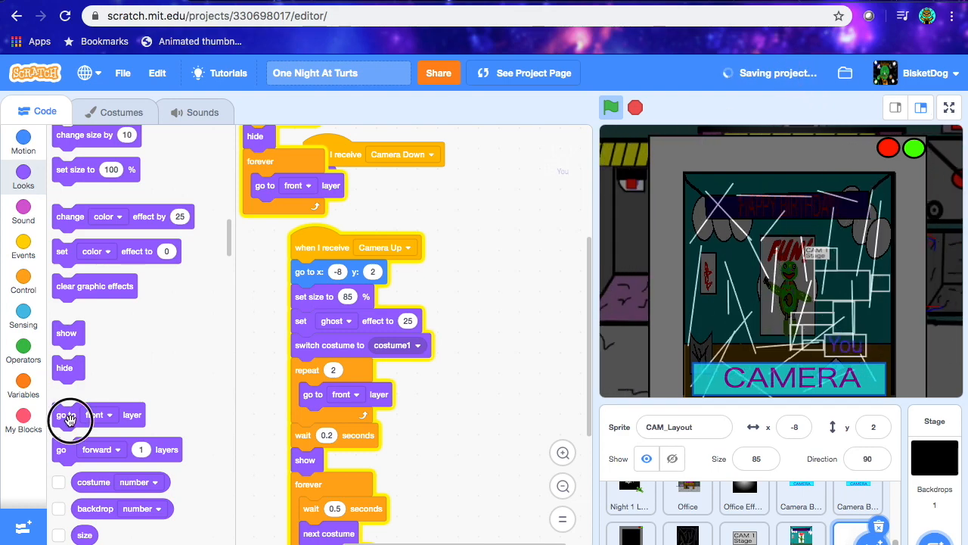
Test the CAM 1 Stage button over the camera map full-screen, then return to the editor.
{"action": "left_click", "coordinate": [946, 109]}
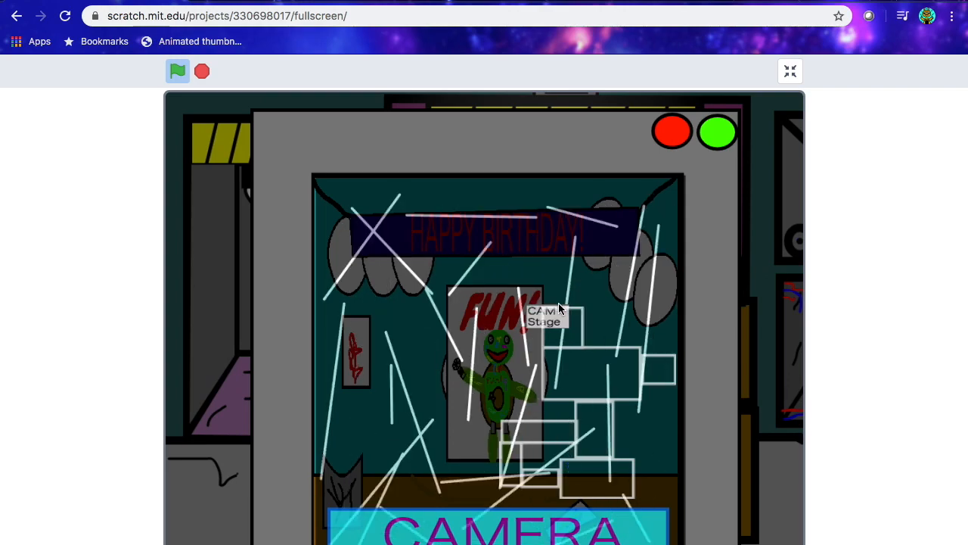
{"action": "left_click", "coordinate": [551, 318]}
{"action": "left_click", "coordinate": [556, 322]}
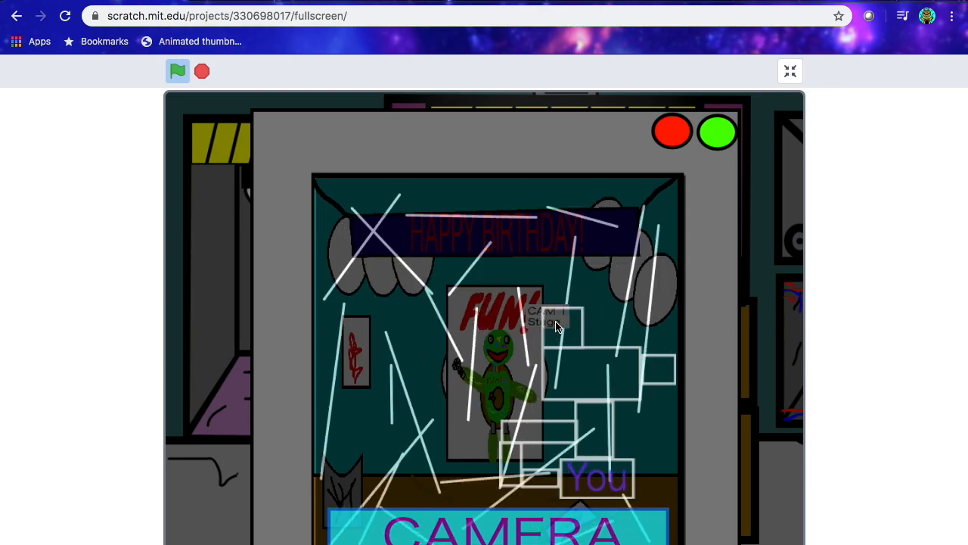
{"action": "left_click", "coordinate": [790, 72]}
Re-snap the forever "go to front layer" loop under hide in CAM_1's green-flag script and save the project.
{"action": "scroll", "coordinate": [704, 514], "scroll_direction": "down", "scroll_amount": 3}
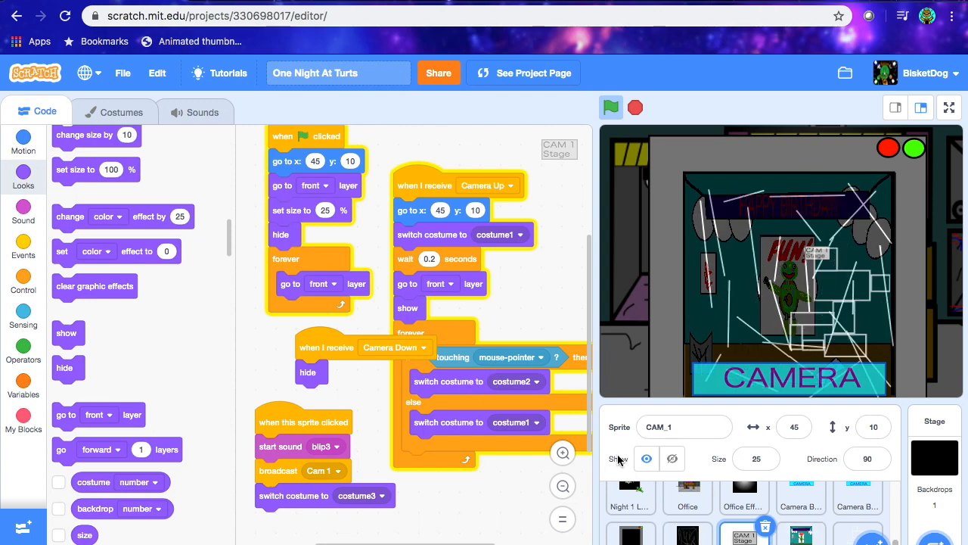
{"action": "scroll", "coordinate": [385, 390], "scroll_direction": "down", "scroll_amount": 1}
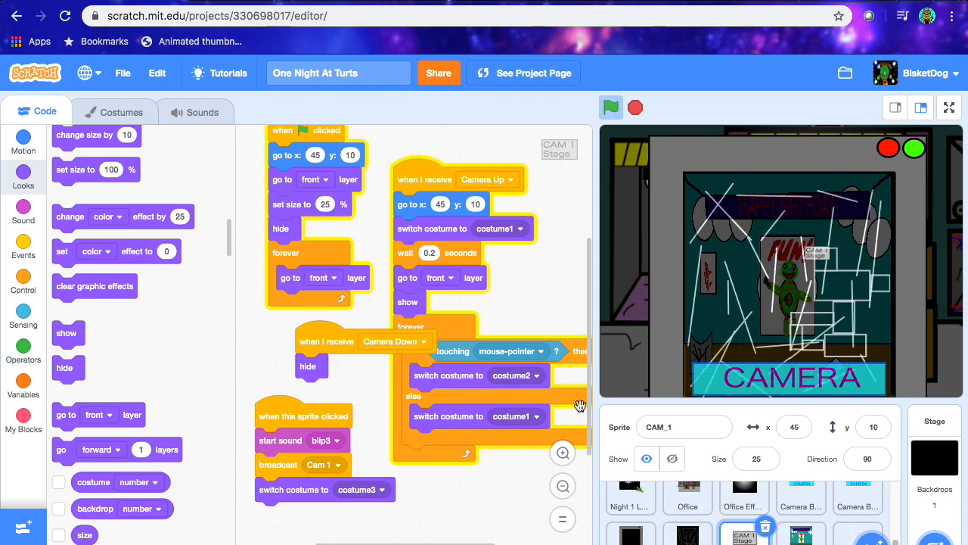
{"action": "mouse_move", "coordinate": [288, 255]}
{"action": "left_mouse_down"}
{"action": "mouse_move", "coordinate": [249, 295]}
{"action": "mouse_move", "coordinate": [280, 261]}
{"action": "left_mouse_up"}
{"action": "left_click", "coordinate": [273, 282]}
{"action": "left_click", "coordinate": [805, 78]}
Retest the camera full-screen by toggling it repeatedly and checking the CAM 1 Stage button against the static and map.
{"action": "left_click", "coordinate": [949, 108]}
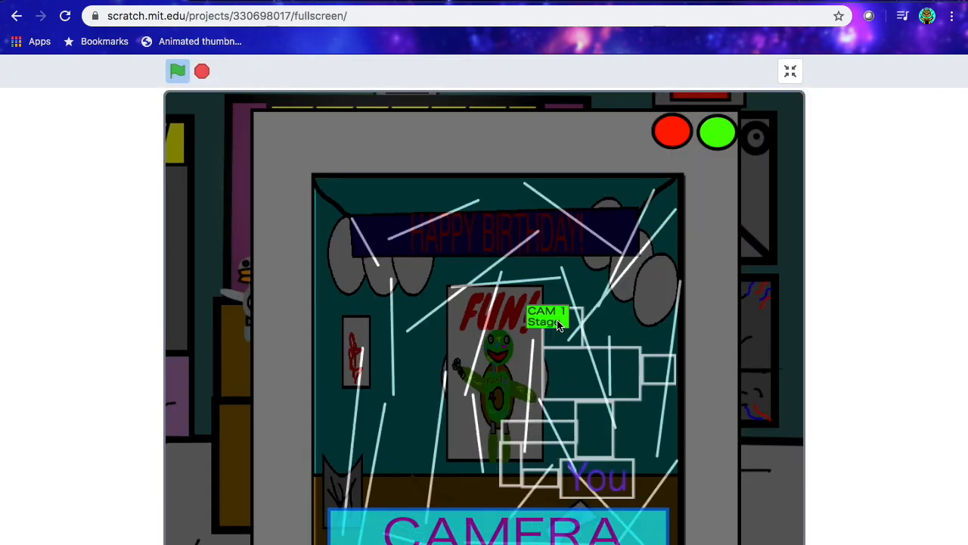
{"action": "left_click", "coordinate": [373, 520]}
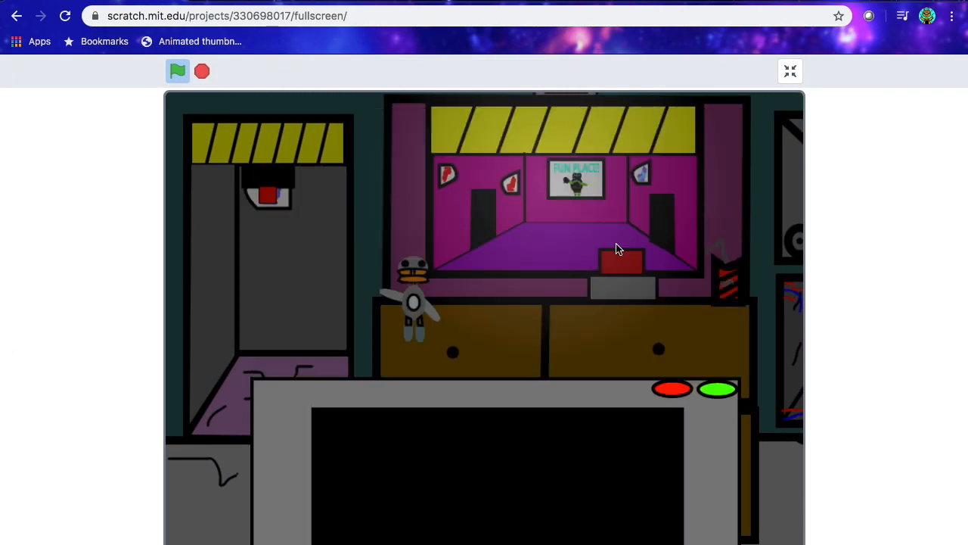
{"action": "left_click", "coordinate": [547, 530]}
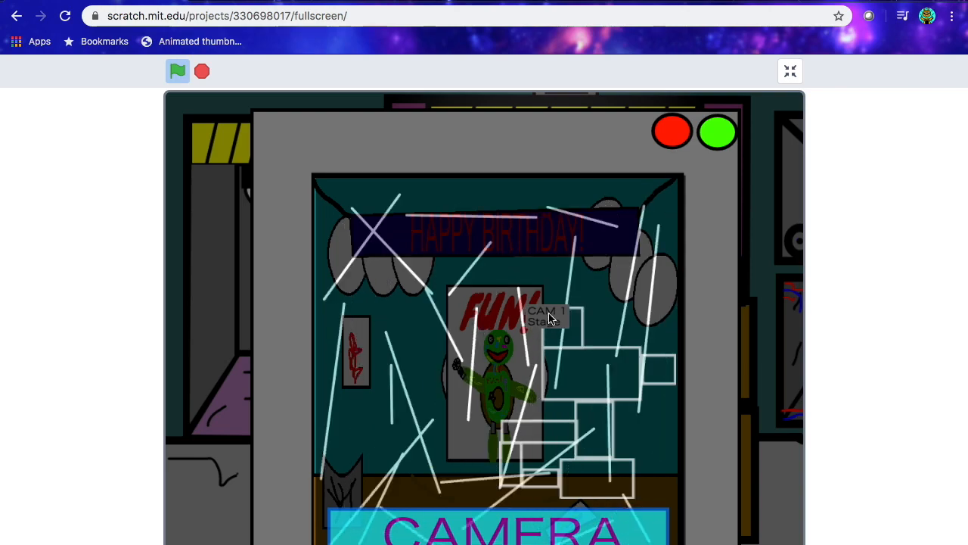
{"action": "left_click", "coordinate": [531, 520]}
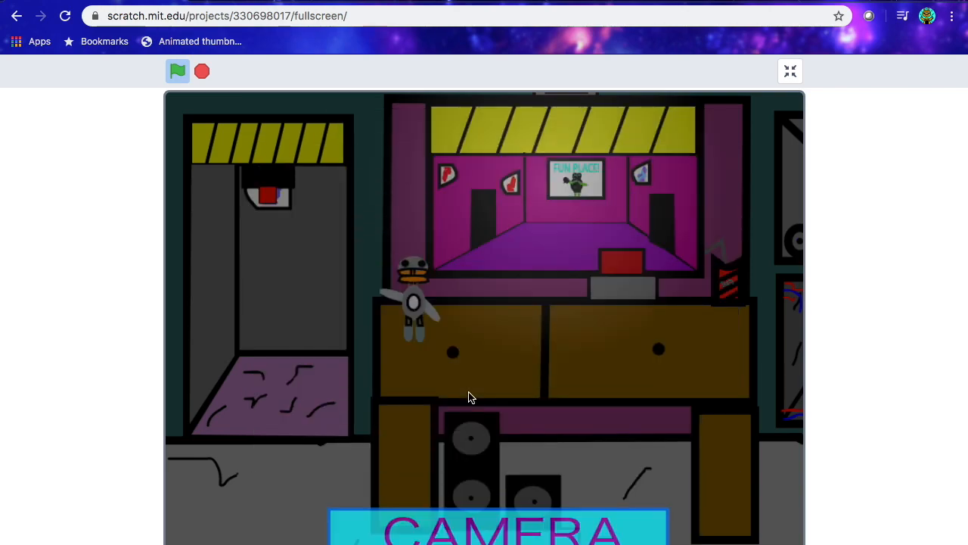
{"action": "left_click", "coordinate": [471, 516]}
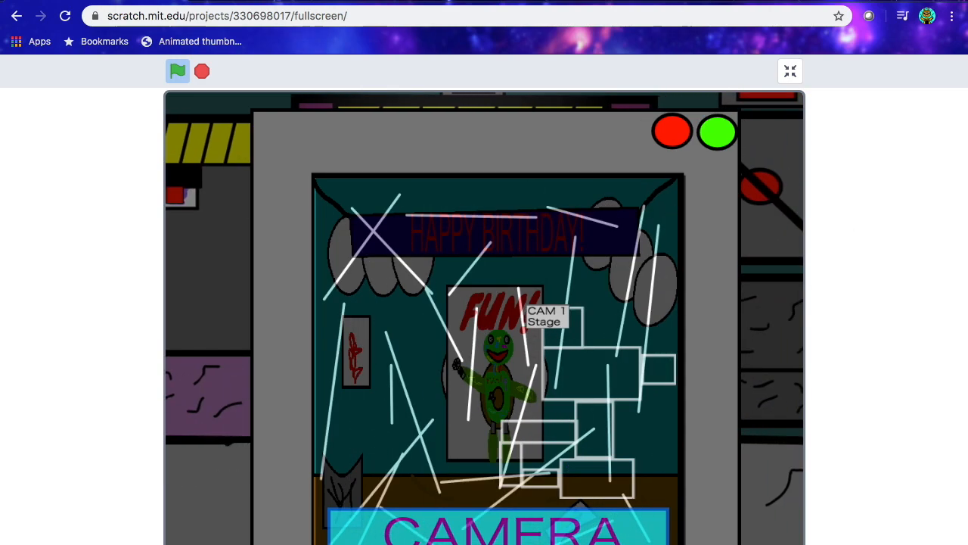
{"action": "right_click", "coordinate": [593, 539]}
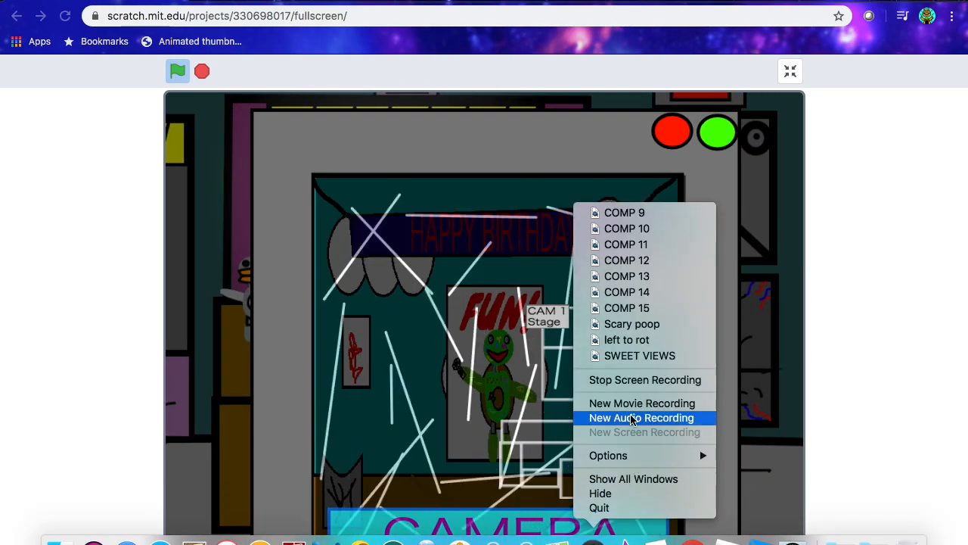